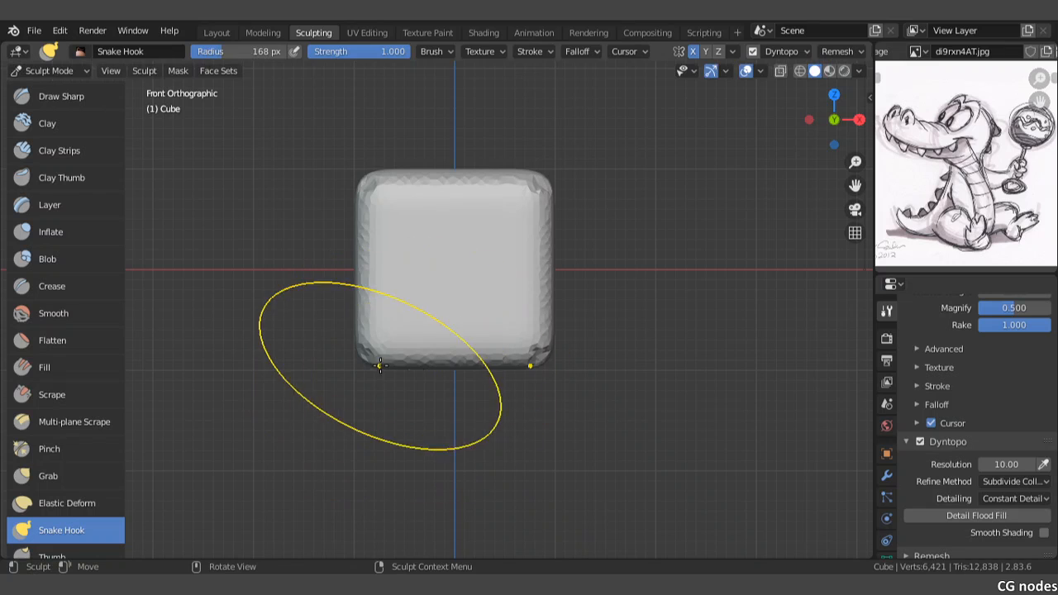
# Step: Stretch the cube's bottom downward and narrow its upper part with Snake Hook in the front view to rough out the torso
pyautogui.moveTo(384, 348)
pyautogui.mouseDown()
pyautogui.moveTo(450, 409)
pyautogui.moveTo(461, 406)
pyautogui.moveTo(460, 437)
pyautogui.mouseUp()
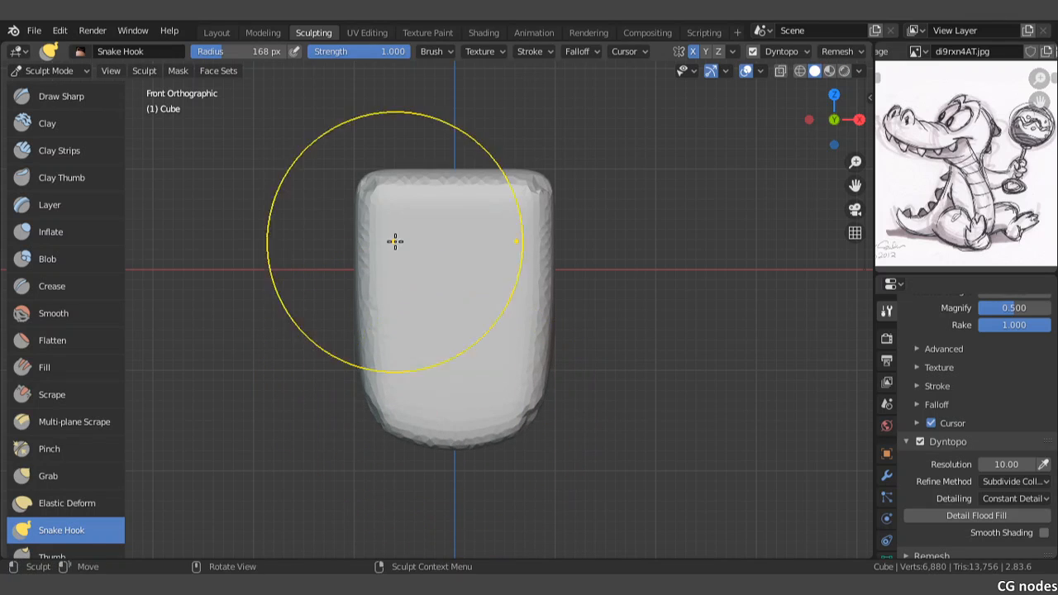
pyautogui.moveTo(372, 196)
pyautogui.mouseDown()
pyautogui.moveTo(390, 180)
pyautogui.moveTo(428, 194)
pyautogui.moveTo(429, 260)
pyautogui.moveTo(442, 217)
pyautogui.mouseUp()
pyautogui.moveTo(454, 153); pyautogui.dragTo(442, 214)
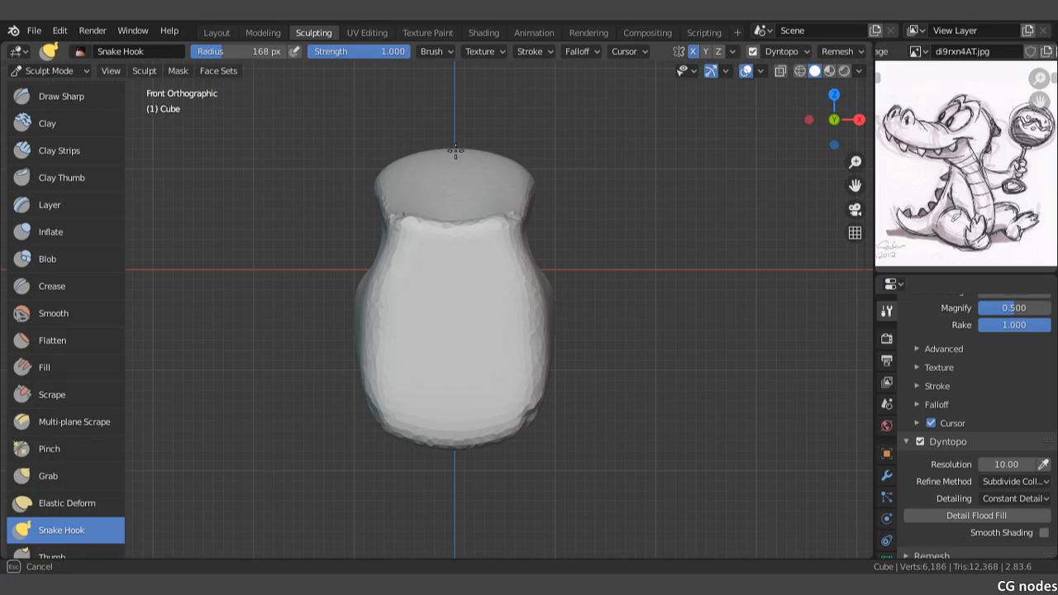
pyautogui.moveTo(457, 157); pyautogui.dragTo(449, 205)
pyautogui.keyDown('shift'); pyautogui.moveTo(511, 224); pyautogui.dragTo(514, 227); pyautogui.keyUp('shift')
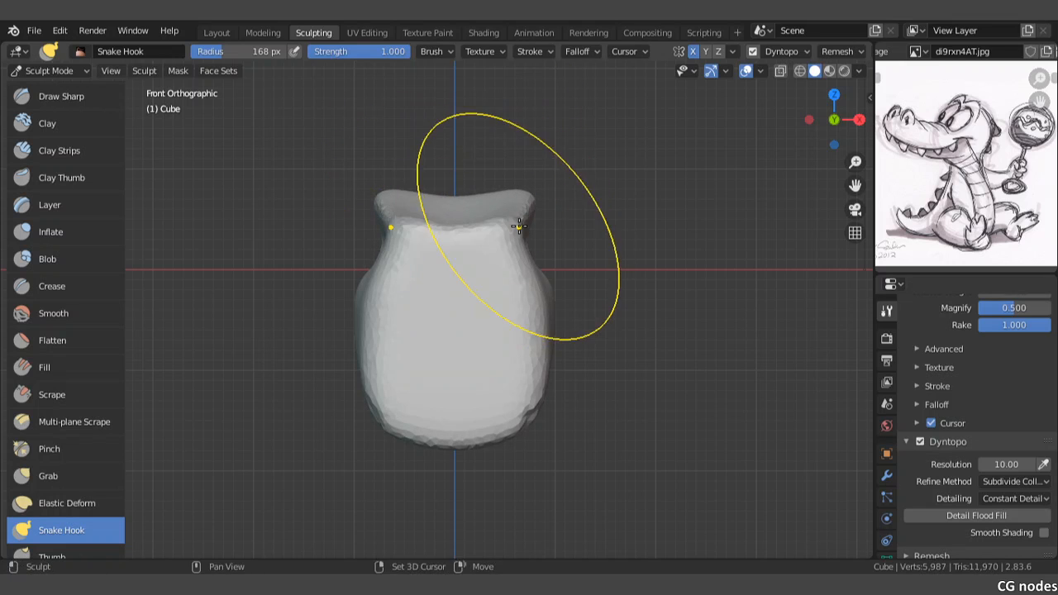
pyautogui.keyDown('shift'); pyautogui.moveTo(538, 410); pyautogui.dragTo(535, 409); pyautogui.keyUp('shift')
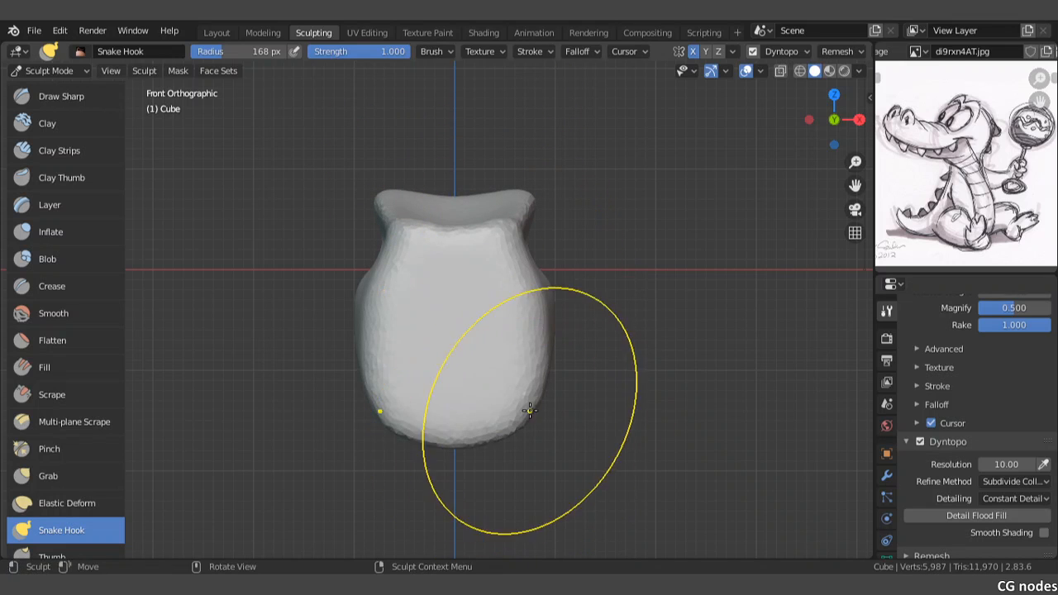
# Step: Pull the torso's hollow underside downward with Snake Hook to start filling out the base
pyautogui.moveTo(527, 392)
pyautogui.mouseDown(button='middle')
pyautogui.moveTo(461, 355)
pyautogui.moveTo(389, 386)
pyautogui.mouseUp(button='middle')
pyautogui.moveTo(340, 354); pyautogui.dragTo(406, 314, button='middle')
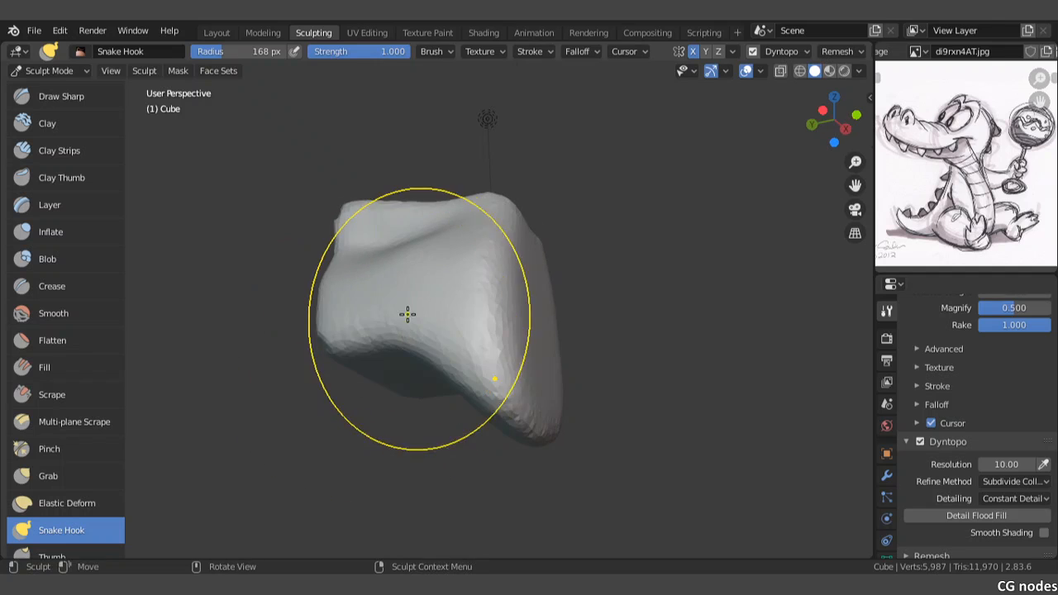
pyautogui.moveTo(420, 373); pyautogui.dragTo(435, 351, button='middle')
pyautogui.moveTo(435, 352); pyautogui.dragTo(433, 517)
pyautogui.moveTo(403, 363); pyautogui.dragTo(480, 392, button='middle')
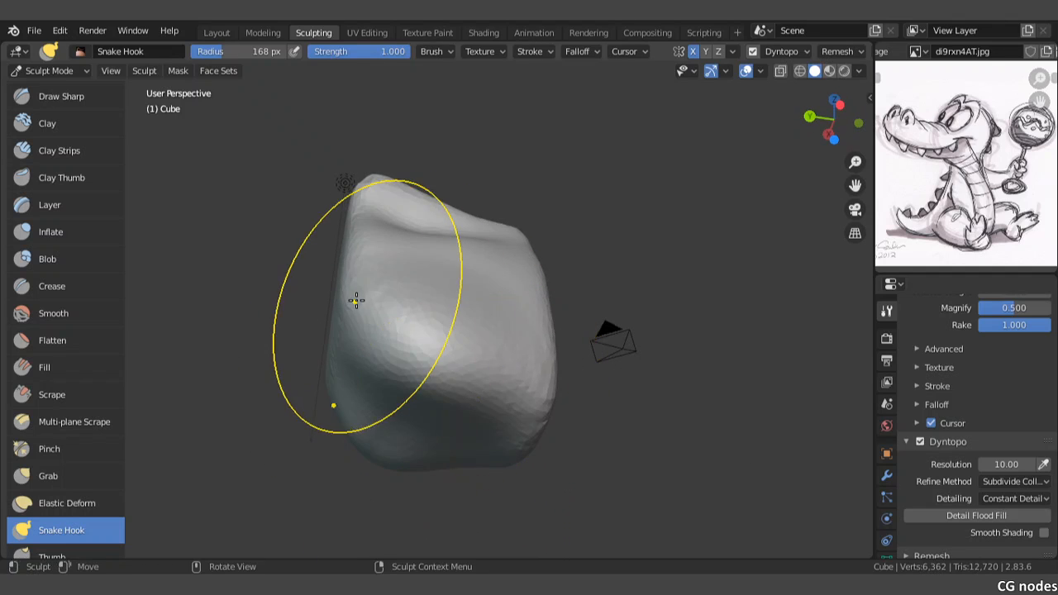
# Step: Extend the lower back and underside downward with Snake Hook to form a rounded, tapered belly
pyautogui.moveTo(357, 300)
pyautogui.mouseDown()
pyautogui.moveTo(404, 309)
pyautogui.moveTo(401, 319)
pyautogui.mouseUp()
pyautogui.keyDown('shift'); pyautogui.moveTo(473, 319); pyautogui.dragTo(475, 251, button='middle'); pyautogui.keyUp('shift')
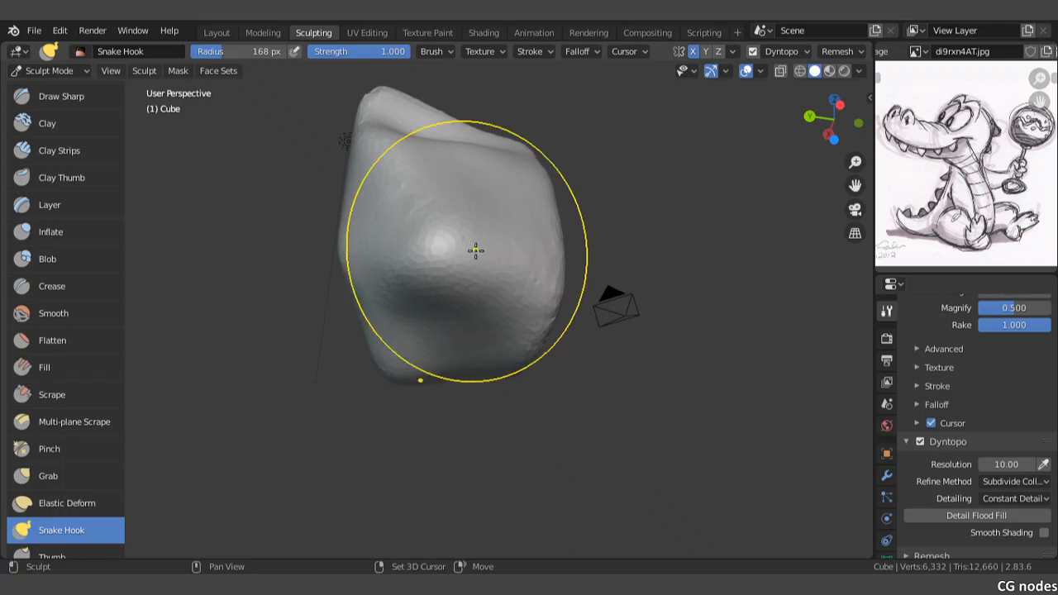
pyautogui.moveTo(471, 250); pyautogui.dragTo(456, 331)
pyautogui.moveTo(442, 289); pyautogui.dragTo(433, 402)
pyautogui.moveTo(488, 363); pyautogui.dragTo(497, 392)
pyautogui.moveTo(505, 368)
pyautogui.mouseDown()
pyautogui.moveTo(513, 356)
pyautogui.moveTo(532, 369)
pyautogui.mouseUp()
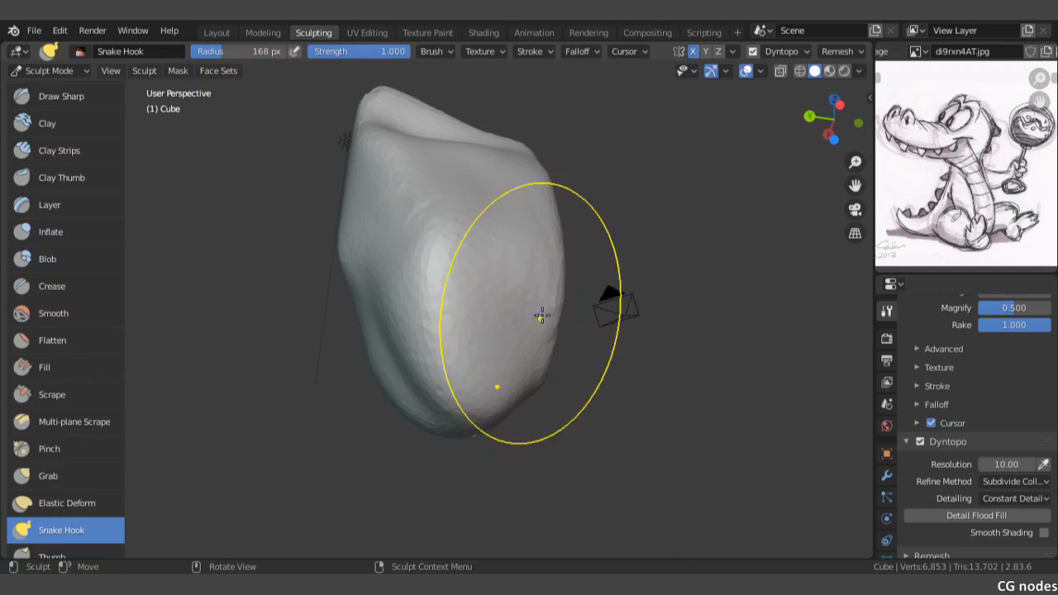
# Step: Reshape the torso's upper back and shoulder edges with Snake Hook, working the protruding ridges into the body
pyautogui.moveTo(549, 258); pyautogui.dragTo(430, 292, button='middle')
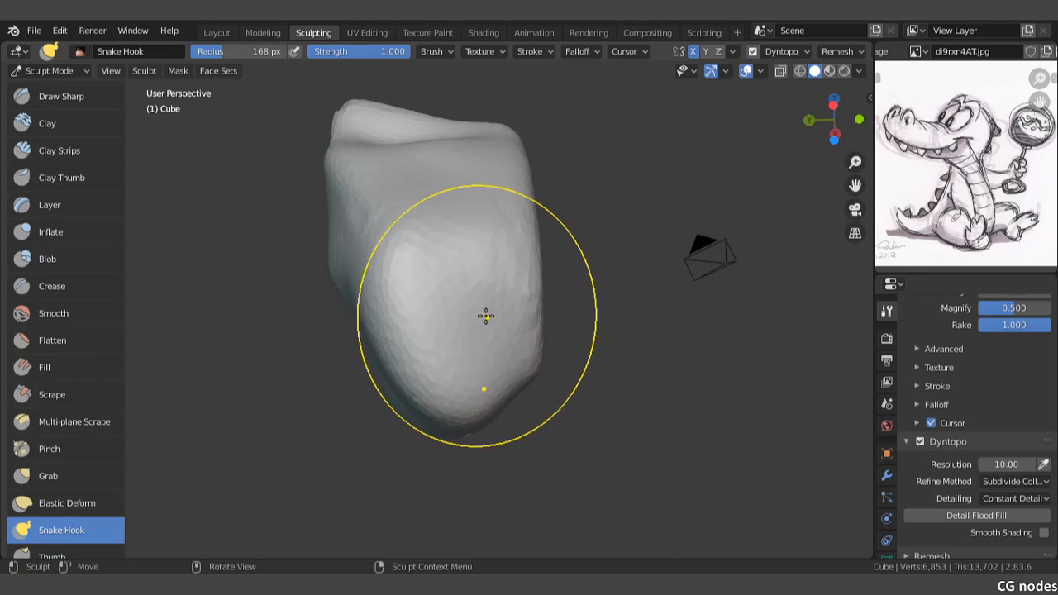
pyautogui.moveTo(484, 314); pyautogui.dragTo(474, 349, button='middle')
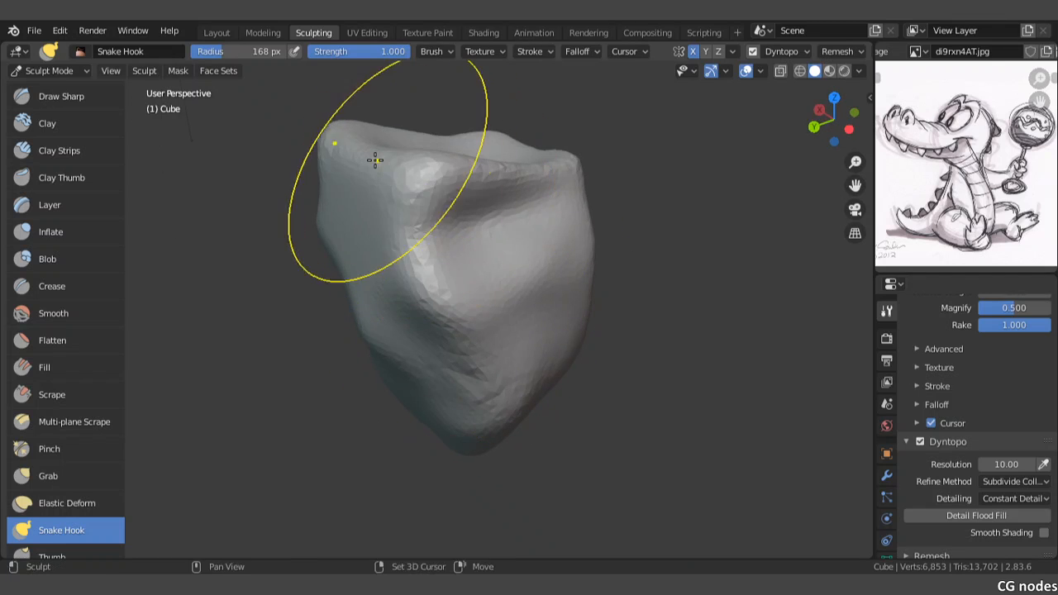
pyautogui.moveTo(469, 204); pyautogui.dragTo(450, 232, button='middle')
pyautogui.moveTo(451, 200); pyautogui.dragTo(445, 135)
pyautogui.moveTo(462, 176)
pyautogui.mouseDown()
pyautogui.moveTo(466, 152)
pyautogui.moveTo(371, 243)
pyautogui.moveTo(416, 232)
pyautogui.mouseUp()
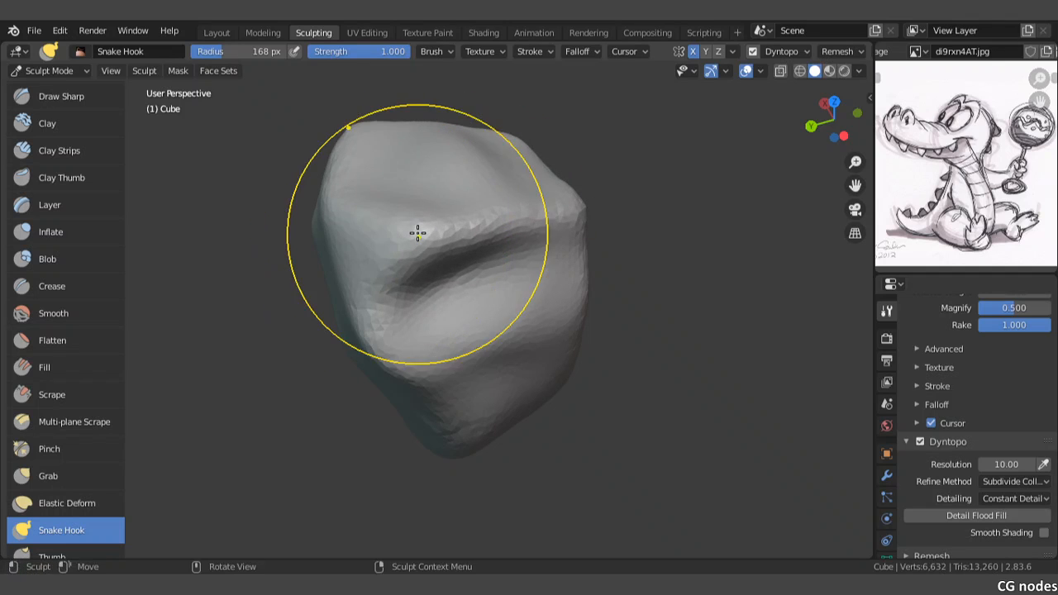
pyautogui.moveTo(417, 232); pyautogui.dragTo(541, 208, button='middle')
pyautogui.moveTo(567, 151)
pyautogui.mouseDown(button='middle')
pyautogui.moveTo(524, 177)
pyautogui.moveTo(544, 174)
pyautogui.mouseUp(button='middle')
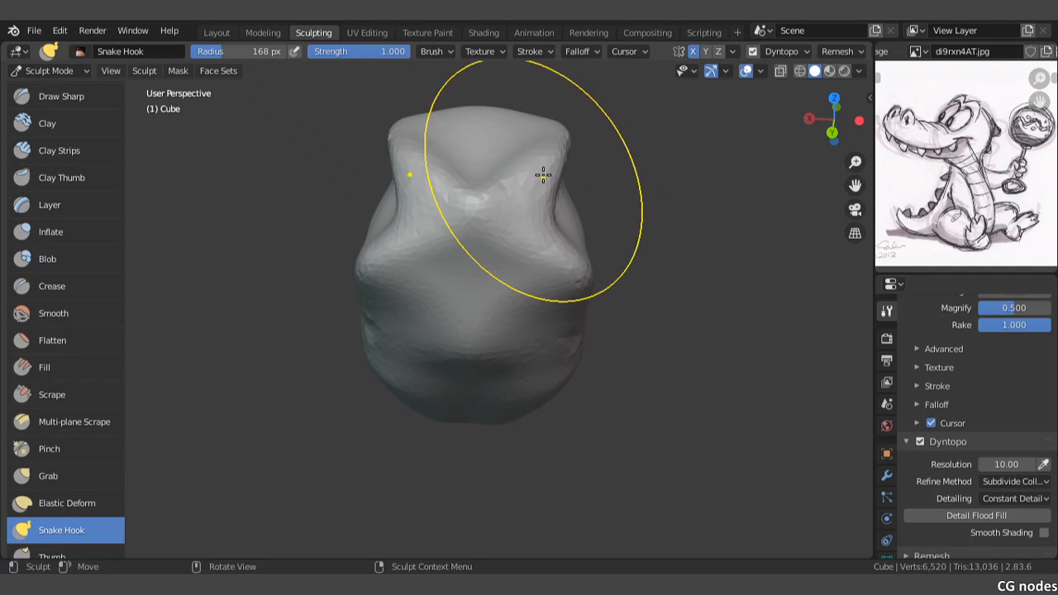
pyautogui.moveTo(544, 231)
pyautogui.mouseDown(button='middle')
pyautogui.moveTo(363, 227)
pyautogui.moveTo(333, 241)
pyautogui.moveTo(357, 242)
pyautogui.moveTo(323, 273)
pyautogui.mouseUp(button='middle')
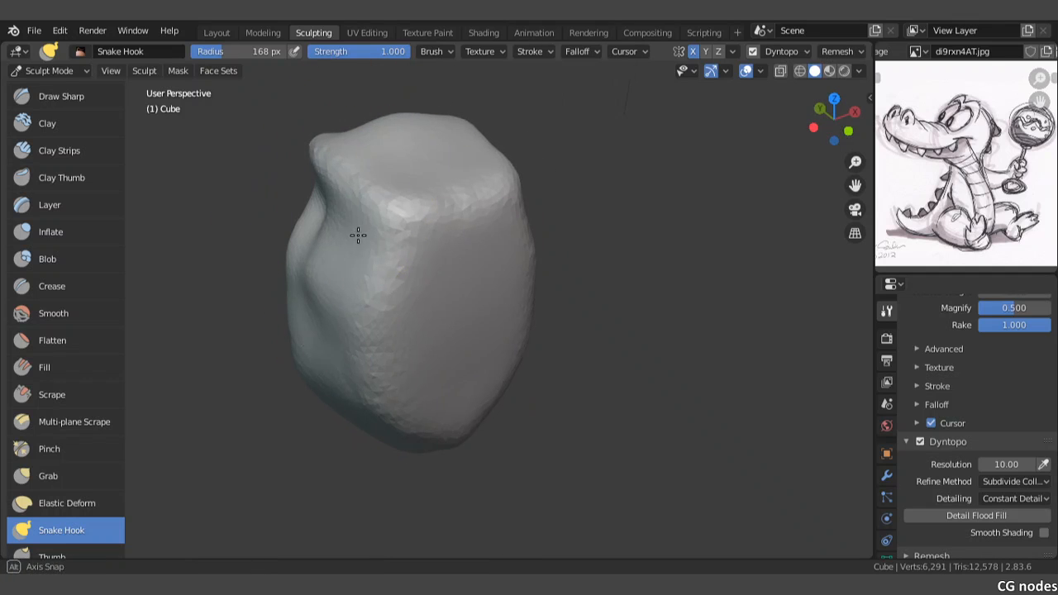
# Step: Even out the torso's sides and front contour with Snake Hook for a smoother oval body
pyautogui.moveTo(358, 235); pyautogui.dragTo(511, 234, button='middle')
pyautogui.moveTo(377, 215)
pyautogui.mouseDown(button='middle')
pyautogui.moveTo(419, 201)
pyautogui.moveTo(493, 273)
pyautogui.mouseUp(button='middle')
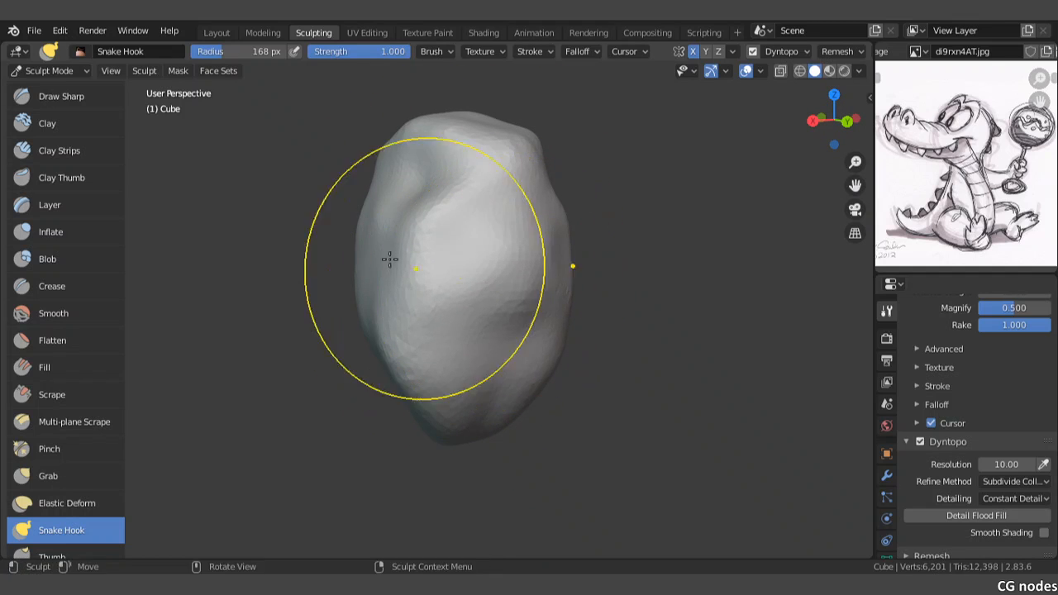
pyautogui.moveTo(389, 259)
pyautogui.mouseDown(button='middle')
pyautogui.moveTo(482, 255)
pyautogui.moveTo(437, 306)
pyautogui.moveTo(418, 378)
pyautogui.moveTo(420, 430)
pyautogui.mouseUp(button='middle')
pyautogui.moveTo(371, 281)
pyautogui.mouseDown(button='middle')
pyautogui.moveTo(444, 281)
pyautogui.moveTo(445, 256)
pyautogui.moveTo(430, 253)
pyautogui.moveTo(468, 267)
pyautogui.moveTo(446, 261)
pyautogui.mouseUp(button='middle')
pyautogui.moveTo(350, 227); pyautogui.dragTo(348, 304, button='middle')
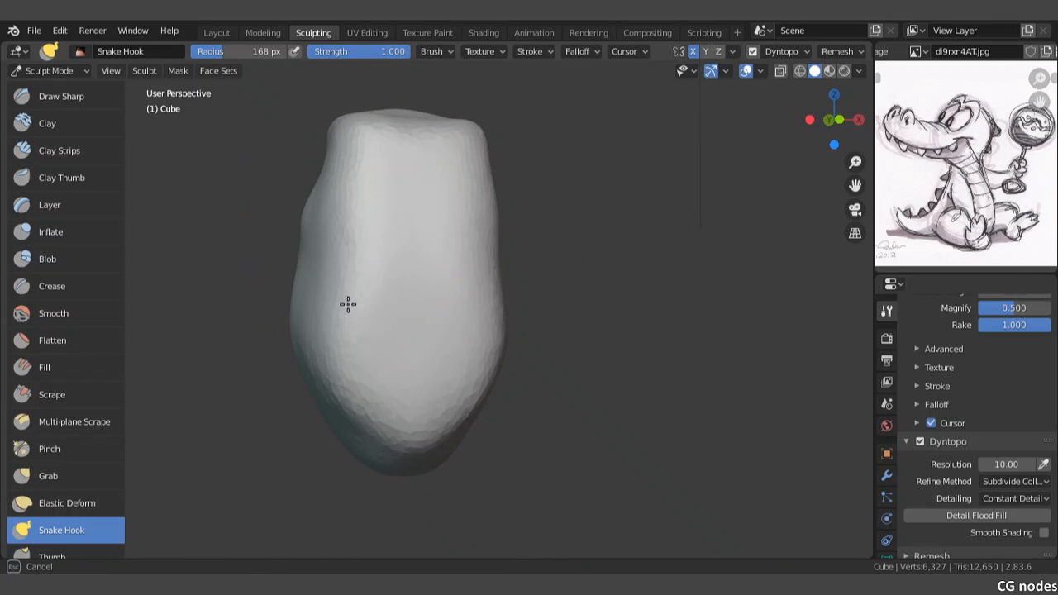
pyautogui.moveTo(375, 381)
pyautogui.mouseDown(button='middle')
pyautogui.moveTo(435, 340)
pyautogui.moveTo(432, 373)
pyautogui.moveTo(415, 340)
pyautogui.mouseUp(button='middle')
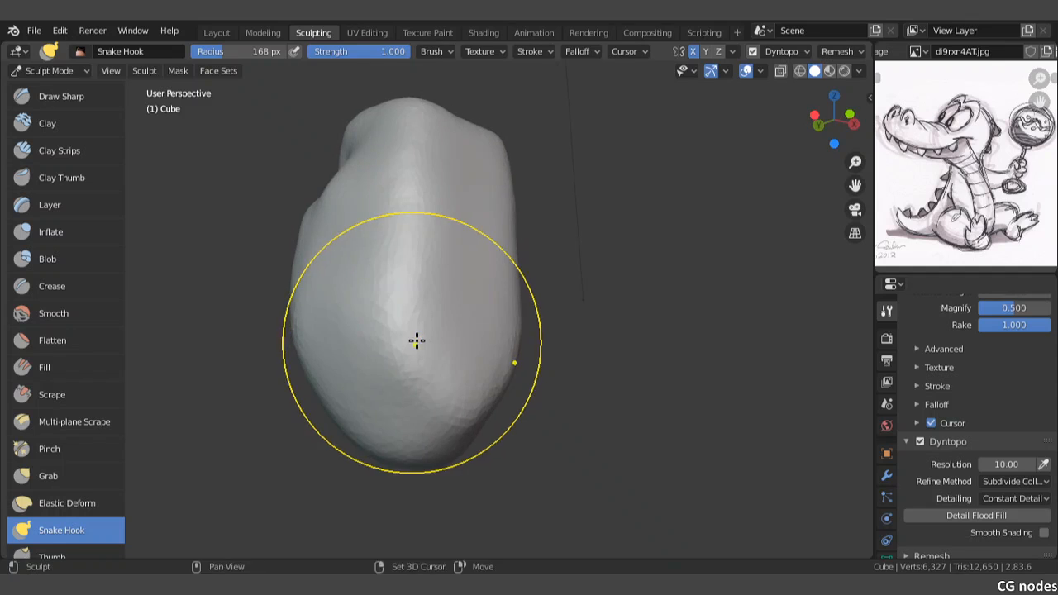
pyautogui.moveTo(444, 400)
pyautogui.mouseDown(button='middle')
pyautogui.moveTo(505, 295)
pyautogui.moveTo(474, 270)
pyautogui.moveTo(426, 279)
pyautogui.mouseUp(button='middle')
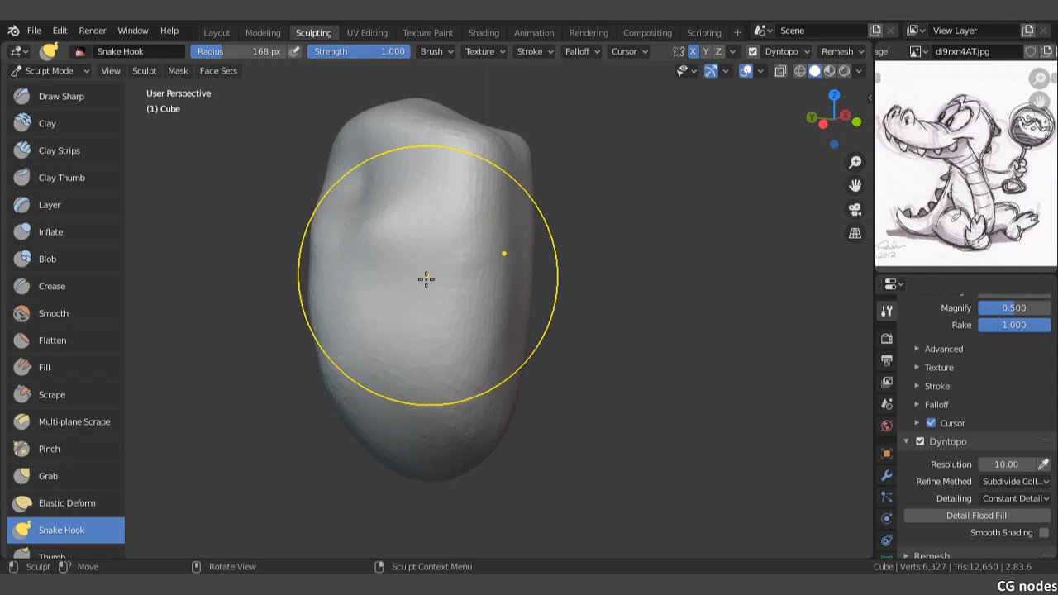
# Step: Stretch the torso's top upward in the front view, then try pulling its mirrored upper sides outward and undo that pull
pyautogui.press('KP_1')
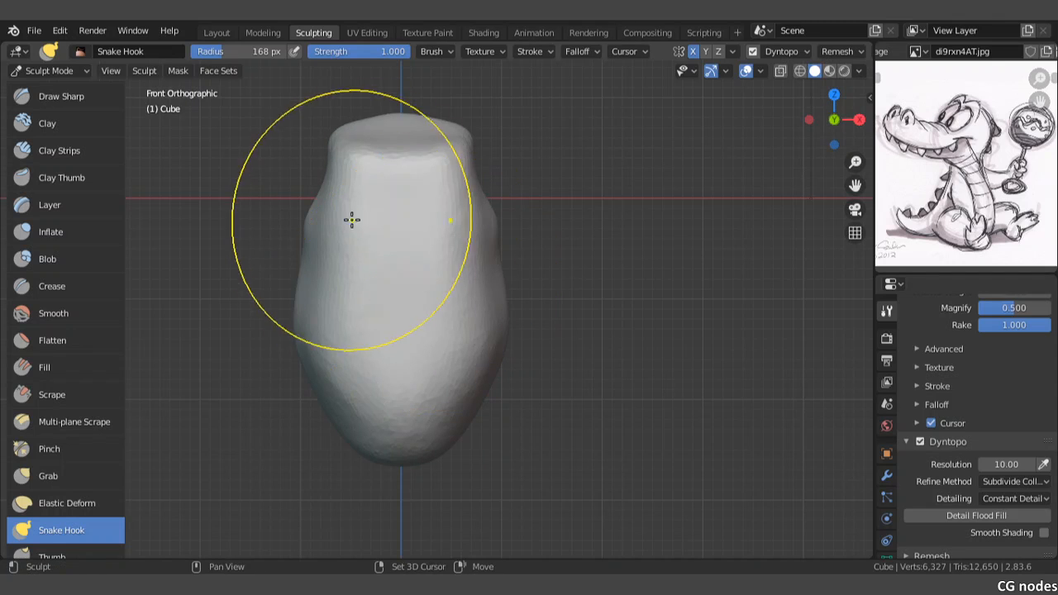
pyautogui.keyDown('shift'); pyautogui.moveTo(349, 218); pyautogui.dragTo(398, 268, button='middle'); pyautogui.keyUp('shift')
pyautogui.keyDown('shift'); pyautogui.moveTo(382, 220); pyautogui.dragTo(416, 263, button='middle'); pyautogui.keyUp('shift')
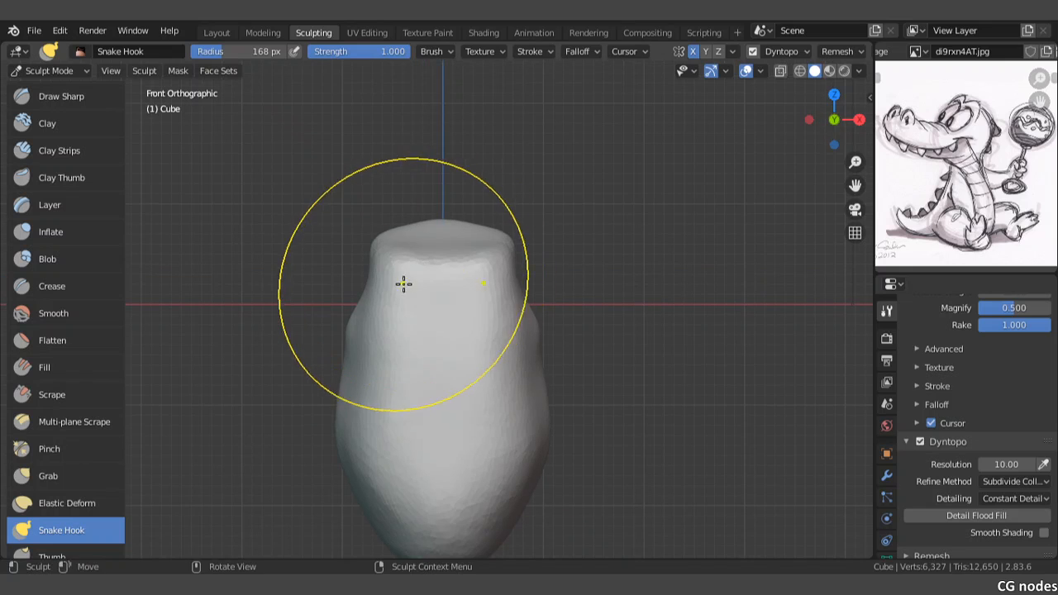
pyautogui.moveTo(375, 283)
pyautogui.mouseDown()
pyautogui.moveTo(330, 251)
pyautogui.moveTo(357, 251)
pyautogui.moveTo(378, 270)
pyautogui.moveTo(368, 173)
pyautogui.moveTo(351, 162)
pyautogui.mouseUp()
pyautogui.hotkey('ctrl', 'z')
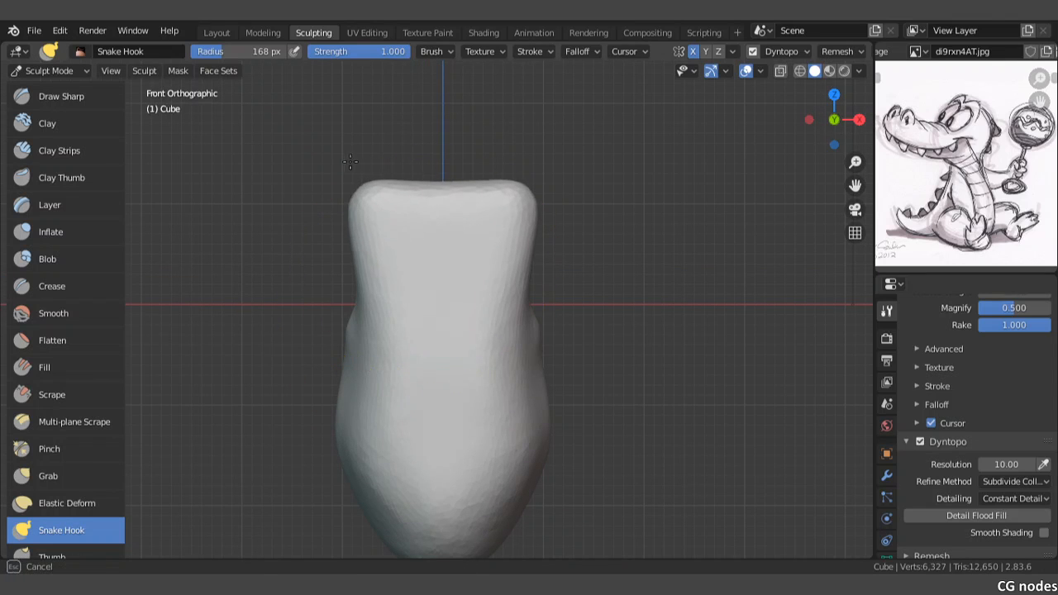
pyautogui.moveTo(406, 185)
pyautogui.mouseDown()
pyautogui.moveTo(371, 187)
pyautogui.moveTo(264, 234)
pyautogui.mouseUp()
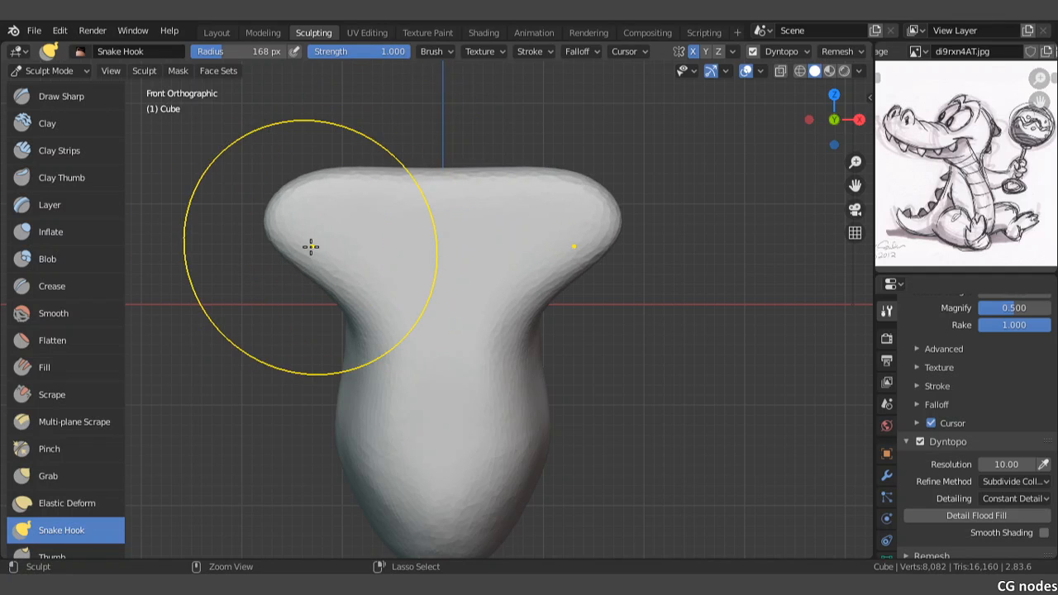
pyautogui.hotkey('ctrl', 'z')
# Step: Turn off X-axis mirroring in the sculpt symmetry settings
pyautogui.scroll(-2, 955, 386)
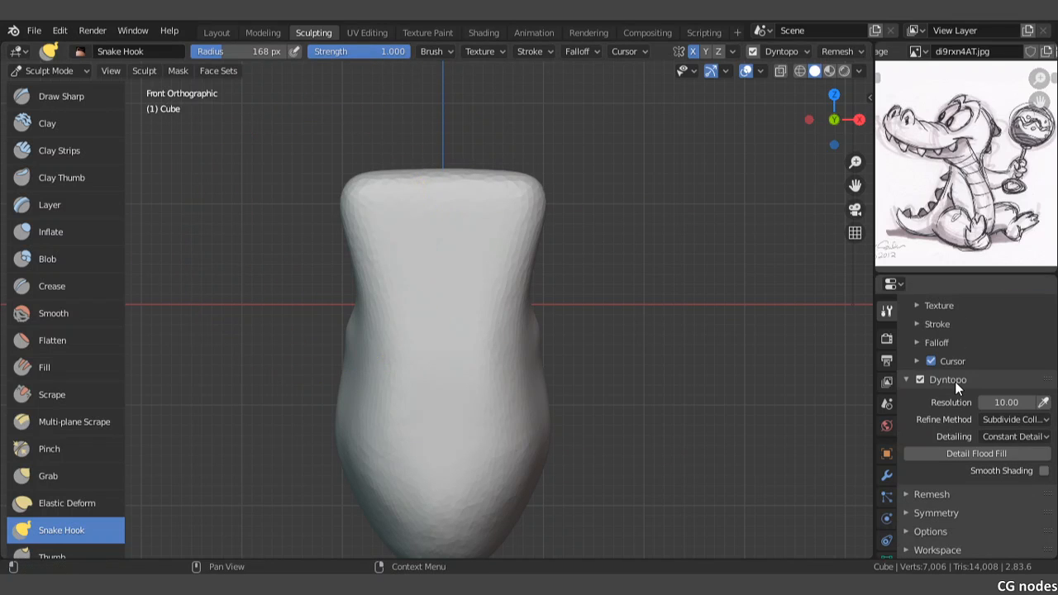
pyautogui.click(949, 511)
pyautogui.scroll(-3, 963, 506)
pyautogui.scroll(-3, 963, 506)
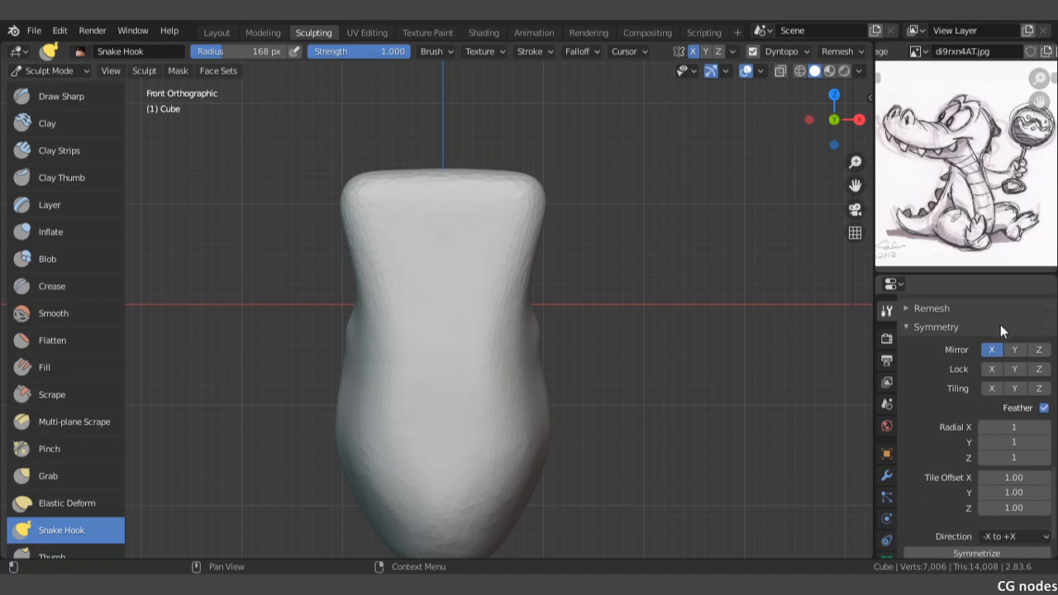
pyautogui.click(992, 350)
# Step: Pull one upper corner of the body sideways into a long snout and push the opposite corner in to round the head
pyautogui.moveTo(366, 208); pyautogui.dragTo(215, 197)
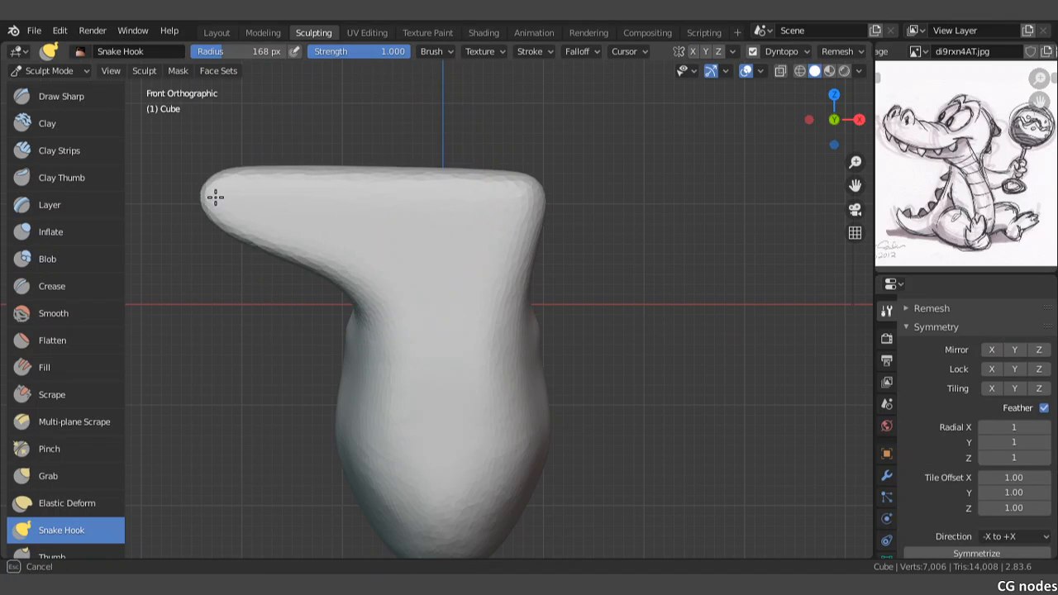
pyautogui.moveTo(512, 187)
pyautogui.mouseDown()
pyautogui.moveTo(451, 192)
pyautogui.moveTo(432, 160)
pyautogui.moveTo(460, 161)
pyautogui.moveTo(463, 188)
pyautogui.mouseUp()
pyautogui.moveTo(224, 213)
pyautogui.mouseDown(button='middle')
pyautogui.moveTo(456, 217)
pyautogui.moveTo(466, 245)
pyautogui.mouseUp(button='middle')
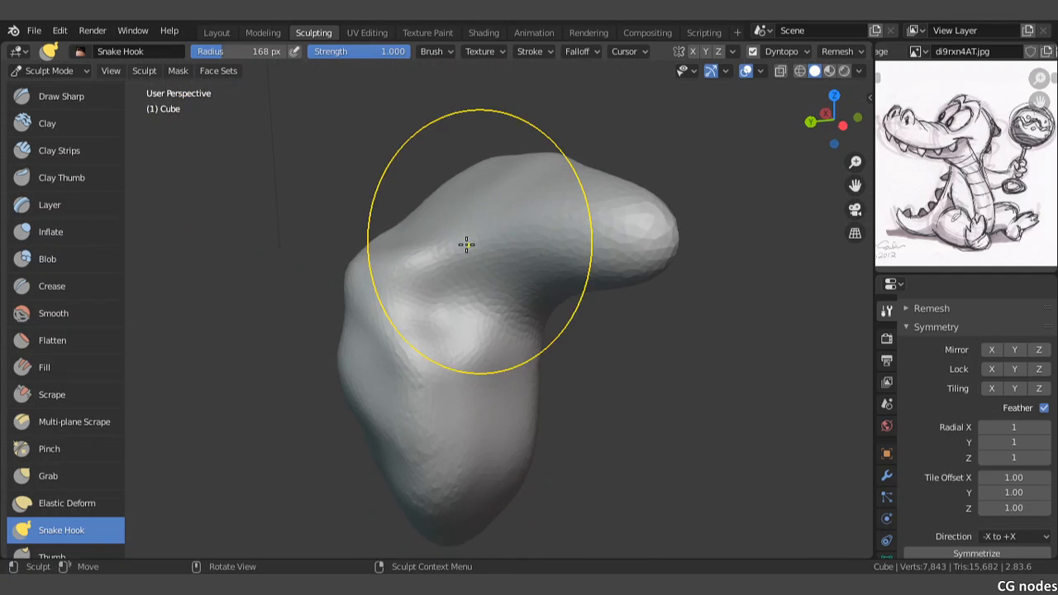
# Step: Fill out the back and top of the head with Snake Hook, raising the area behind the snout
pyautogui.moveTo(466, 244)
pyautogui.mouseDown()
pyautogui.moveTo(383, 215)
pyautogui.moveTo(396, 216)
pyautogui.mouseUp()
pyautogui.moveTo(449, 185); pyautogui.dragTo(429, 165)
pyautogui.moveTo(503, 237); pyautogui.dragTo(447, 259)
pyautogui.moveTo(538, 244); pyautogui.dragTo(526, 179)
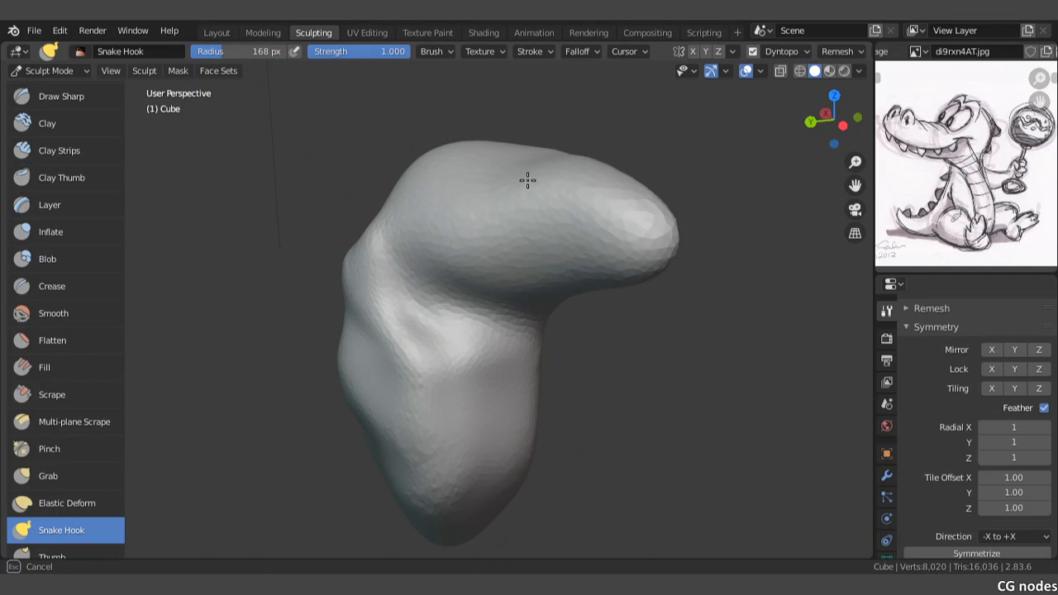
# Step: Refine the front of the head and the snout's base with Snake Hook to round their transition into the neck
pyautogui.moveTo(568, 208)
pyautogui.mouseDown(button='middle')
pyautogui.moveTo(416, 203)
pyautogui.moveTo(476, 252)
pyautogui.mouseUp(button='middle')
pyautogui.moveTo(476, 252); pyautogui.dragTo(473, 237)
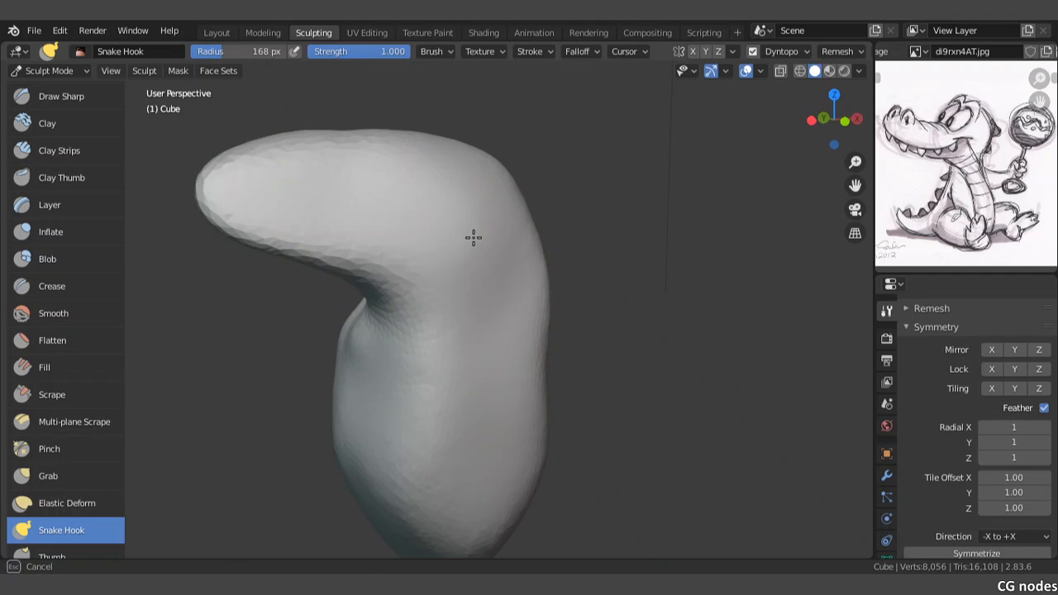
pyautogui.moveTo(374, 217); pyautogui.dragTo(389, 206)
pyautogui.moveTo(390, 206)
pyautogui.mouseDown(button='middle')
pyautogui.moveTo(507, 207)
pyautogui.moveTo(500, 227)
pyautogui.mouseUp(button='middle')
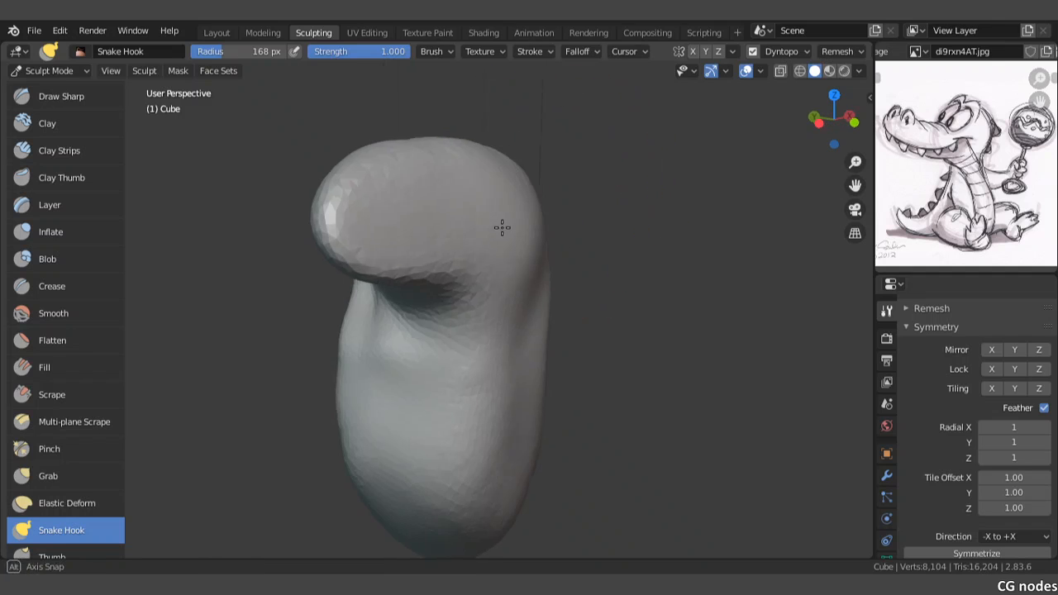
pyautogui.moveTo(457, 218)
pyautogui.mouseDown()
pyautogui.moveTo(472, 224)
pyautogui.moveTo(401, 221)
pyautogui.mouseUp()
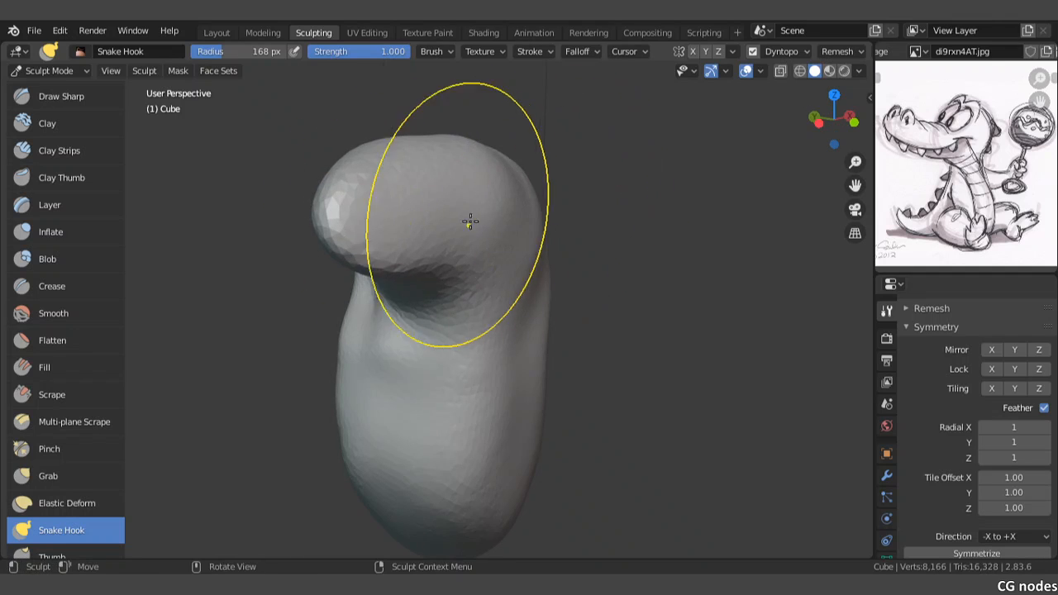
pyautogui.moveTo(470, 221)
pyautogui.mouseDown(button='middle')
pyautogui.moveTo(515, 279)
pyautogui.moveTo(504, 397)
pyautogui.moveTo(533, 291)
pyautogui.mouseUp(button='middle')
# Step: Pull the torso's two lower sides outward and down in the front view to form a pair of leg stubs
pyautogui.press('KP_1')
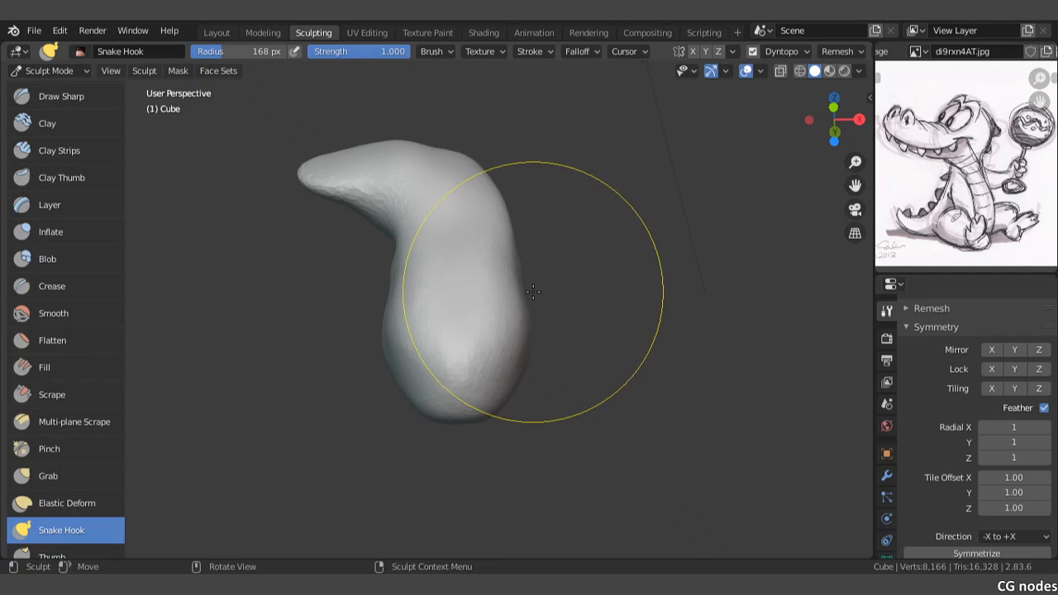
pyautogui.press('KP_1')
pyautogui.keyDown('shift'); pyautogui.moveTo(489, 348); pyautogui.dragTo(488, 292, button='middle'); pyautogui.keyUp('shift')
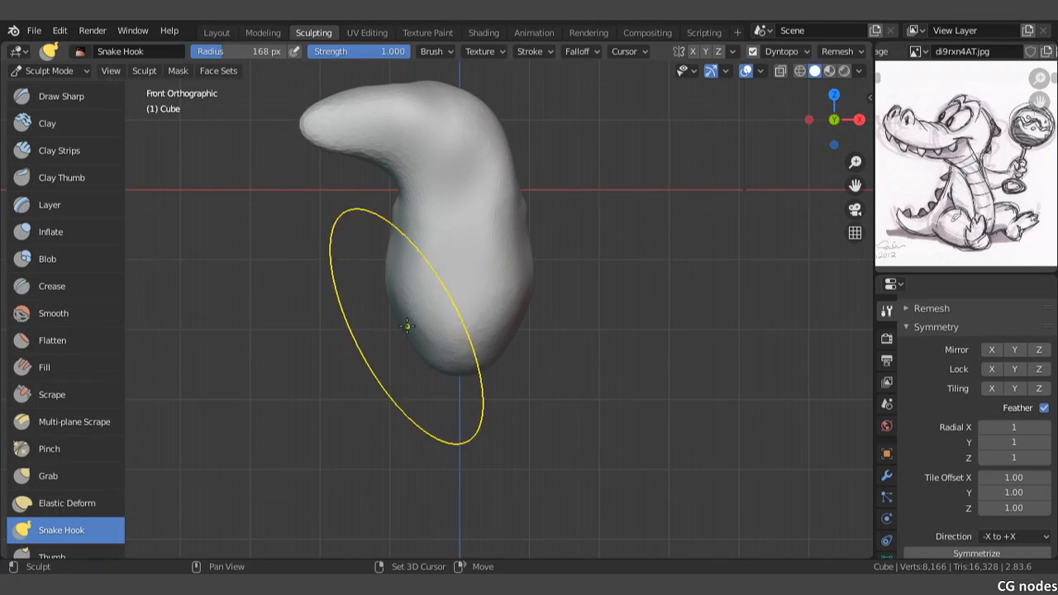
pyautogui.scroll(3, 418, 340)
pyautogui.moveTo(406, 337); pyautogui.dragTo(275, 447)
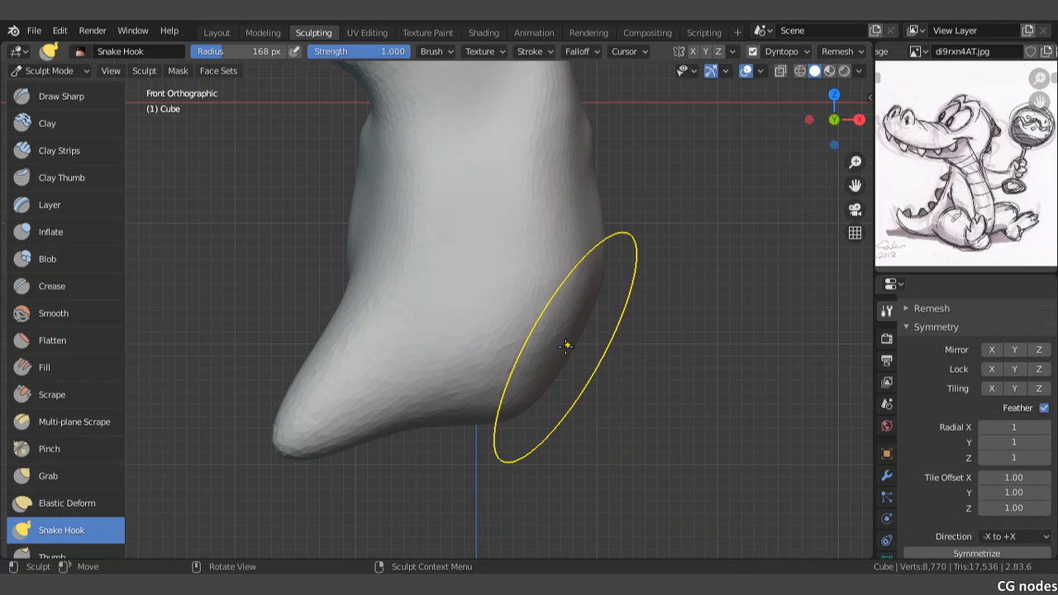
pyautogui.moveTo(581, 366); pyautogui.dragTo(711, 444)
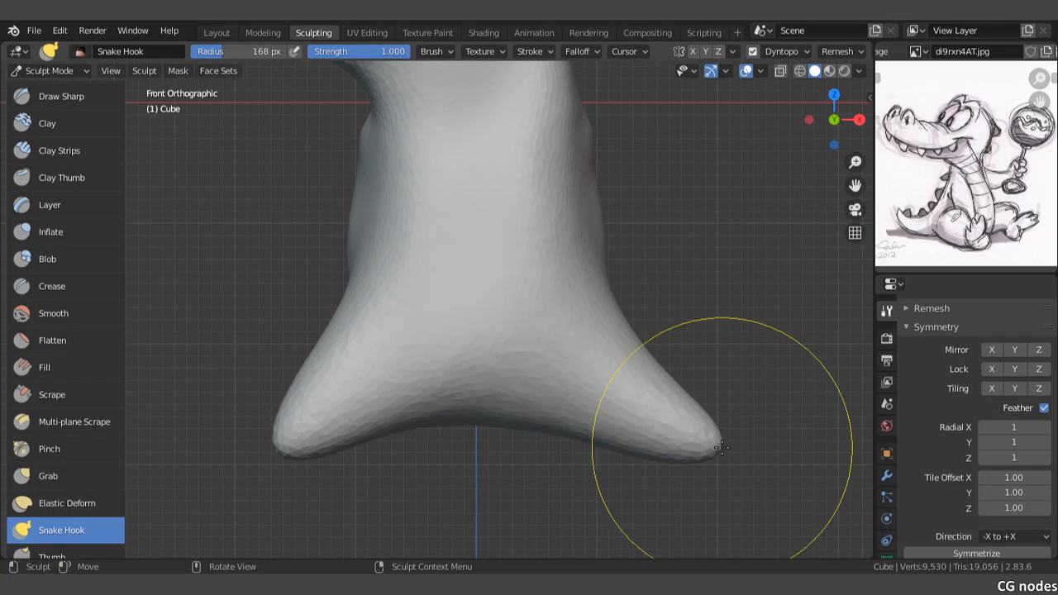
# Step: Pull the tip of the nearer leg stub forward with Snake Hook to extend the leg toward the front
pyautogui.moveTo(574, 355); pyautogui.dragTo(729, 352, button='middle')
pyautogui.moveTo(452, 470); pyautogui.dragTo(623, 449)
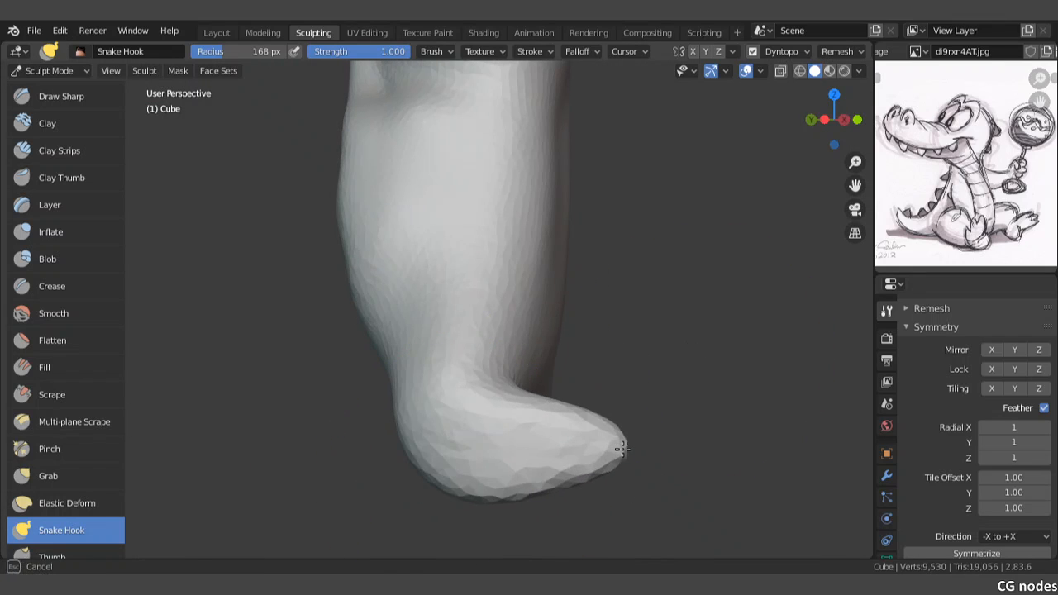
pyautogui.keyDown('shift'); pyautogui.moveTo(514, 349); pyautogui.dragTo(518, 319, button='middle'); pyautogui.keyUp('shift')
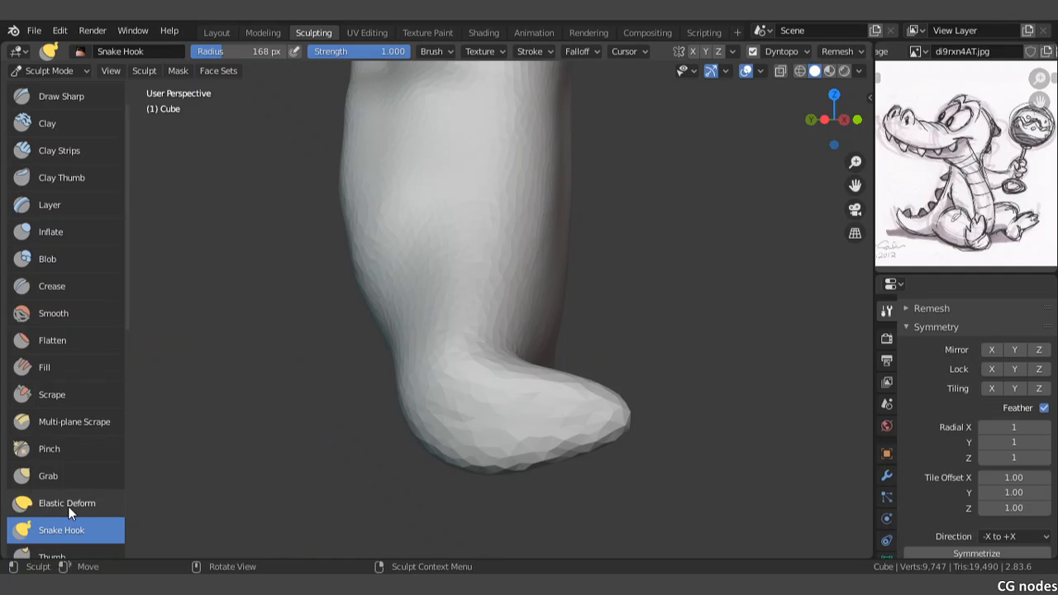
# Step: Use Elastic Deform to lengthen the nearer leg stub forward and reshape the bend where it joins the torso
pyautogui.scroll(-3, 58, 495)
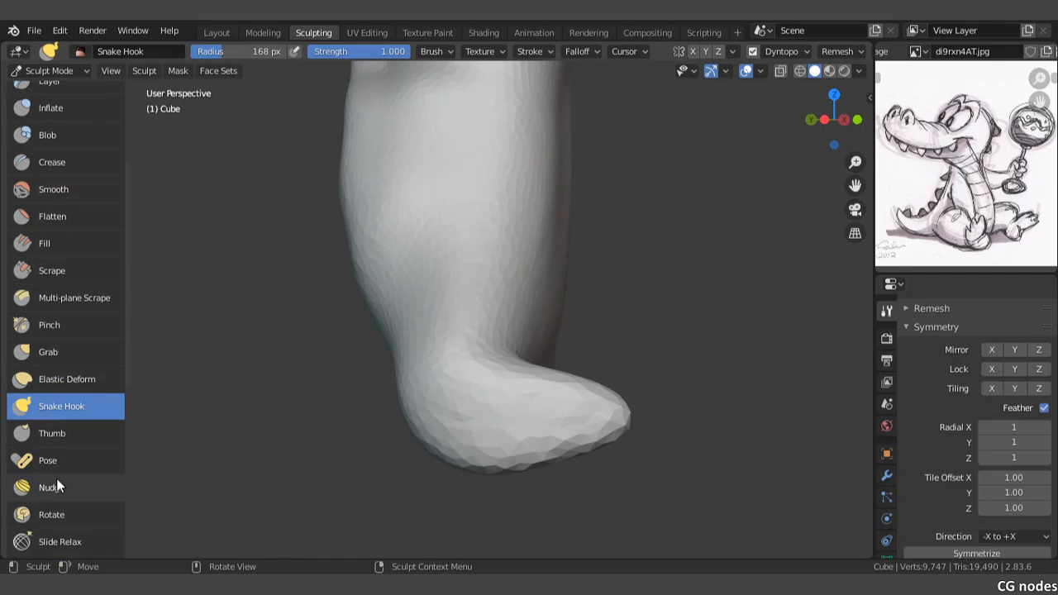
pyautogui.click(72, 376)
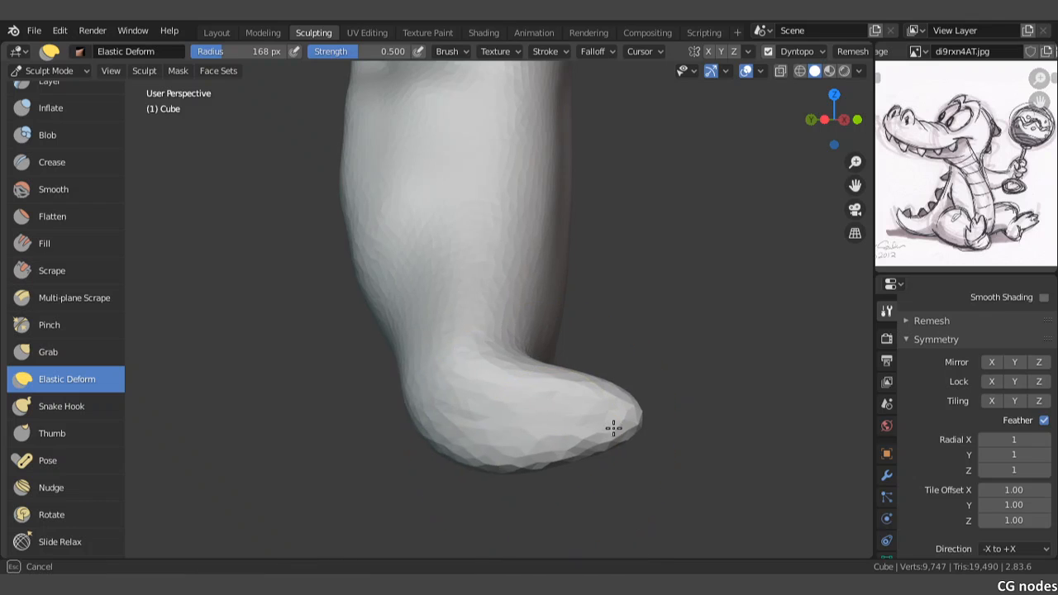
pyautogui.moveTo(614, 425); pyautogui.dragTo(645, 426)
pyautogui.moveTo(506, 419); pyautogui.dragTo(652, 404)
pyautogui.moveTo(542, 337); pyautogui.dragTo(460, 338)
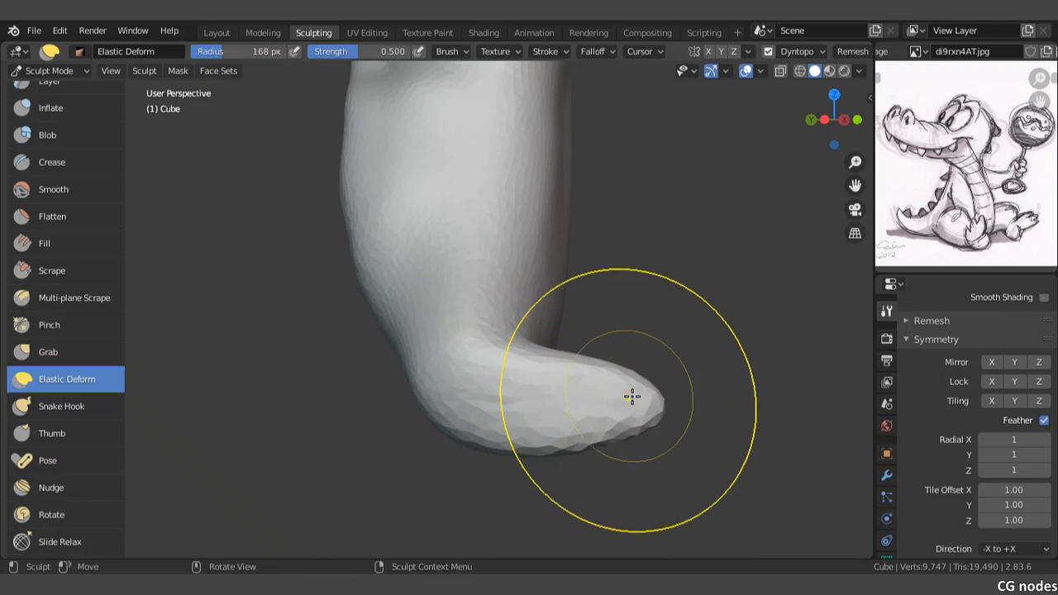
pyautogui.moveTo(647, 401)
pyautogui.mouseDown()
pyautogui.moveTo(685, 400)
pyautogui.moveTo(704, 385)
pyautogui.mouseUp()
pyautogui.moveTo(703, 386); pyautogui.dragTo(579, 376, button='middle')
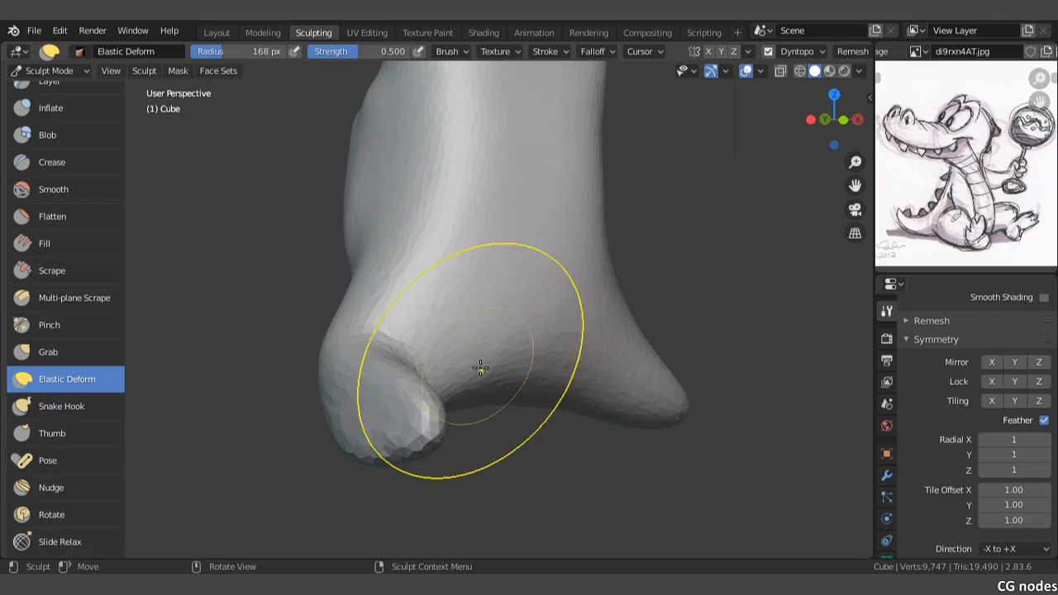
pyautogui.moveTo(377, 337)
pyautogui.mouseDown()
pyautogui.moveTo(349, 358)
pyautogui.moveTo(350, 348)
pyautogui.moveTo(399, 344)
pyautogui.mouseUp()
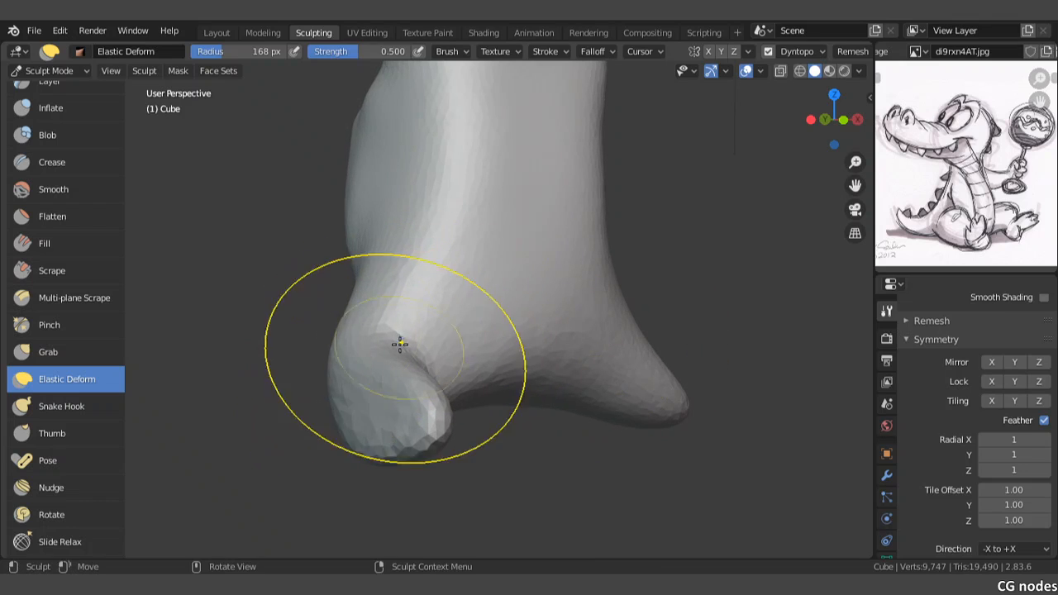
# Step: Pull another limb stub outward and down from the torso's far lower side with Snake Hook
pyautogui.click(65, 406)
pyautogui.moveTo(291, 302); pyautogui.dragTo(393, 320, button='middle')
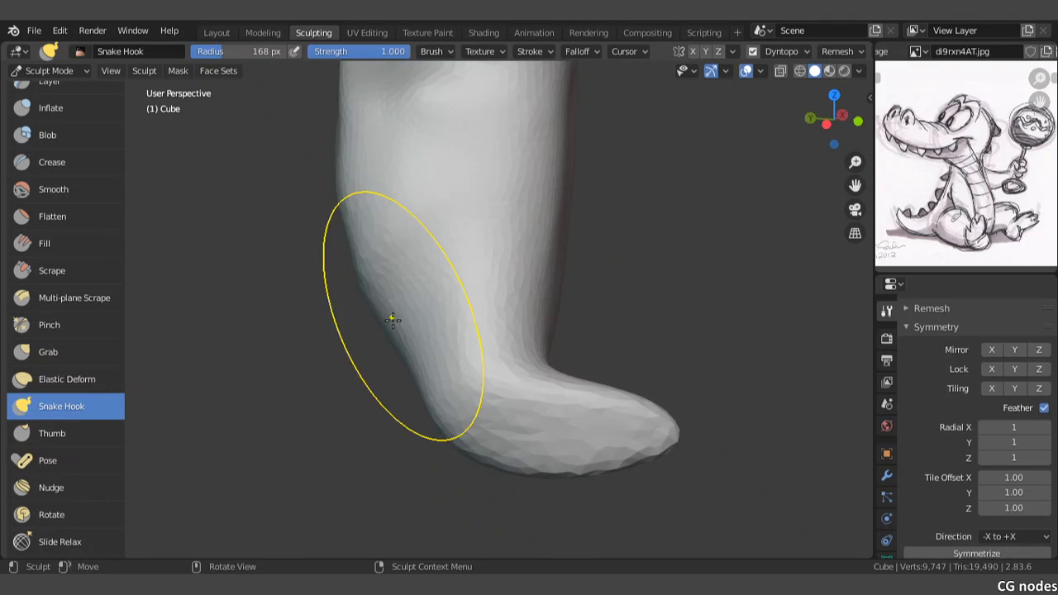
pyautogui.moveTo(375, 268)
pyautogui.mouseDown()
pyautogui.moveTo(368, 330)
pyautogui.moveTo(306, 388)
pyautogui.moveTo(217, 415)
pyautogui.moveTo(163, 413)
pyautogui.mouseUp()
pyautogui.scroll(-5, 461, 331)
pyautogui.moveTo(461, 331)
pyautogui.mouseDown(button='middle')
pyautogui.moveTo(394, 312)
pyautogui.moveTo(511, 270)
pyautogui.moveTo(501, 196)
pyautogui.moveTo(515, 298)
pyautogui.moveTo(510, 278)
pyautogui.moveTo(474, 309)
pyautogui.moveTo(435, 300)
pyautogui.moveTo(425, 309)
pyautogui.moveTo(491, 277)
pyautogui.moveTo(395, 265)
pyautogui.mouseUp(button='middle')
pyautogui.scroll(3, 395, 265)
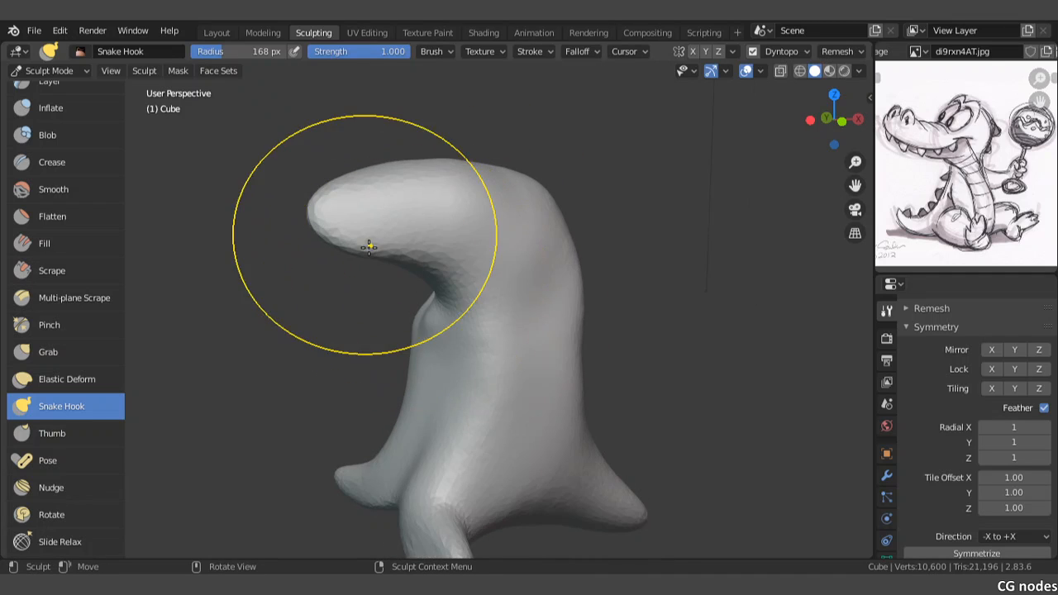
# Step: Widen the snout's front end with Snake Hook, building it out toward both sides into a broad muzzle
pyautogui.scroll(1, 358, 231)
pyautogui.moveTo(350, 221)
pyautogui.mouseDown()
pyautogui.moveTo(342, 215)
pyautogui.moveTo(370, 213)
pyautogui.mouseUp()
pyautogui.moveTo(377, 219); pyautogui.dragTo(445, 272, button='middle')
pyautogui.moveTo(445, 272)
pyautogui.mouseDown()
pyautogui.moveTo(472, 278)
pyautogui.moveTo(500, 321)
pyautogui.mouseUp()
pyautogui.moveTo(459, 291)
pyautogui.mouseDown()
pyautogui.moveTo(429, 316)
pyautogui.moveTo(423, 343)
pyautogui.mouseUp()
pyautogui.moveTo(425, 339); pyautogui.dragTo(538, 272, button='middle')
pyautogui.moveTo(564, 232); pyautogui.dragTo(577, 258)
pyautogui.moveTo(583, 256); pyautogui.dragTo(505, 284, button='middle')
pyautogui.moveTo(505, 284)
pyautogui.mouseDown()
pyautogui.moveTo(550, 265)
pyautogui.moveTo(538, 205)
pyautogui.moveTo(487, 206)
pyautogui.mouseUp()
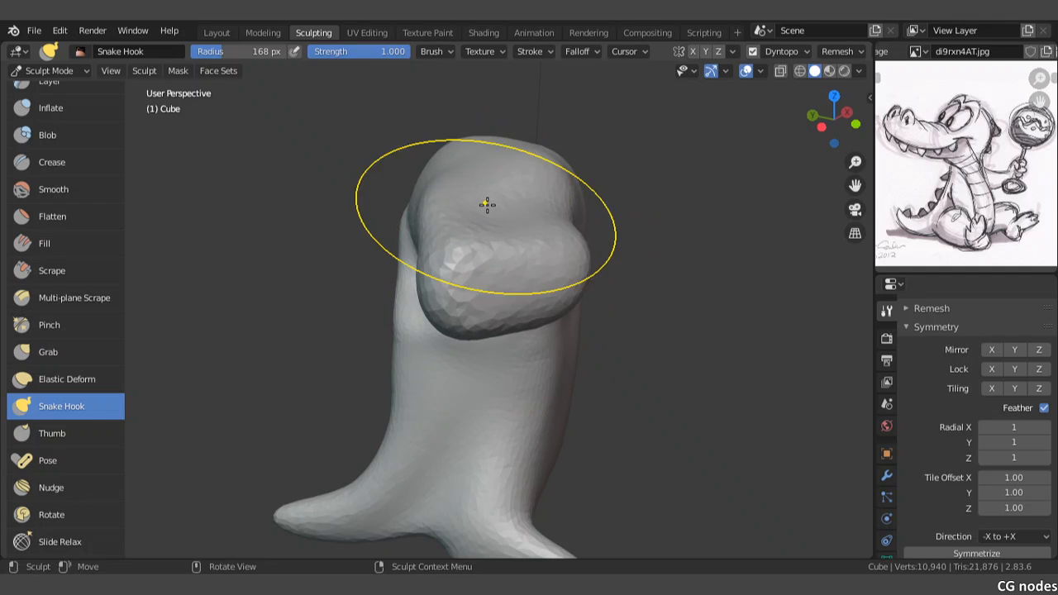
# Step: Fill out the side and underside of the snout's tip with Snake Hook to round the nose
pyautogui.moveTo(487, 205)
pyautogui.mouseDown(button='middle')
pyautogui.moveTo(512, 232)
pyautogui.moveTo(455, 217)
pyautogui.moveTo(342, 249)
pyautogui.mouseUp(button='middle')
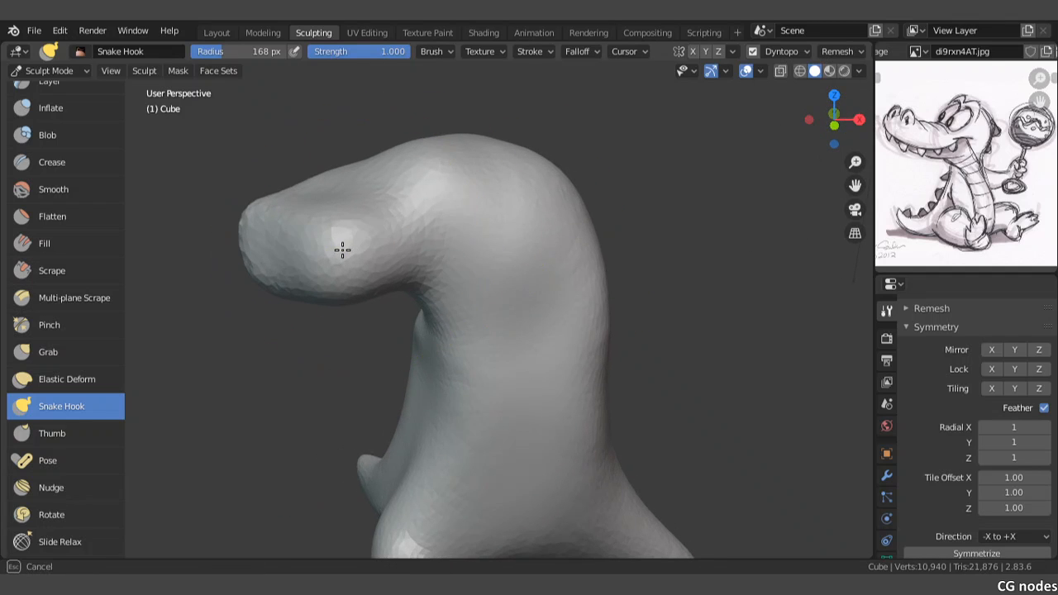
pyautogui.moveTo(338, 254)
pyautogui.mouseDown()
pyautogui.moveTo(295, 272)
pyautogui.moveTo(257, 270)
pyautogui.mouseUp()
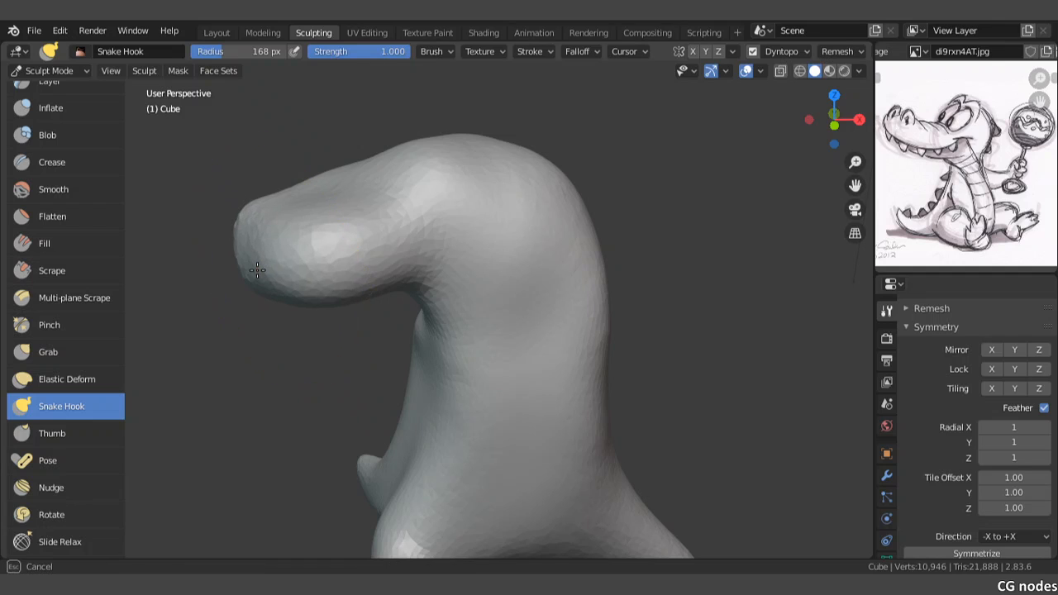
pyautogui.moveTo(336, 302)
pyautogui.mouseDown(button='middle')
pyautogui.moveTo(397, 244)
pyautogui.moveTo(383, 233)
pyautogui.mouseUp(button='middle')
pyautogui.moveTo(333, 245); pyautogui.dragTo(327, 267)
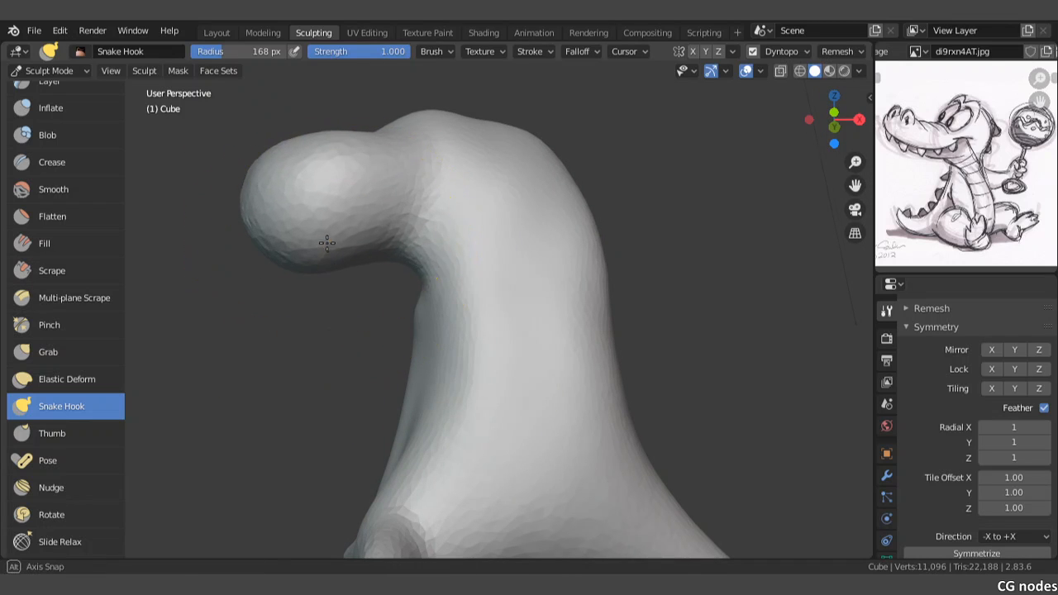
pyautogui.moveTo(326, 242)
pyautogui.mouseDown(button='middle')
pyautogui.moveTo(314, 306)
pyautogui.moveTo(335, 330)
pyautogui.mouseUp(button='middle')
# Step: Raise the top of the head and push out its back with Snake Hook in the front view, drawing in the neck below
pyautogui.press('KP_1')
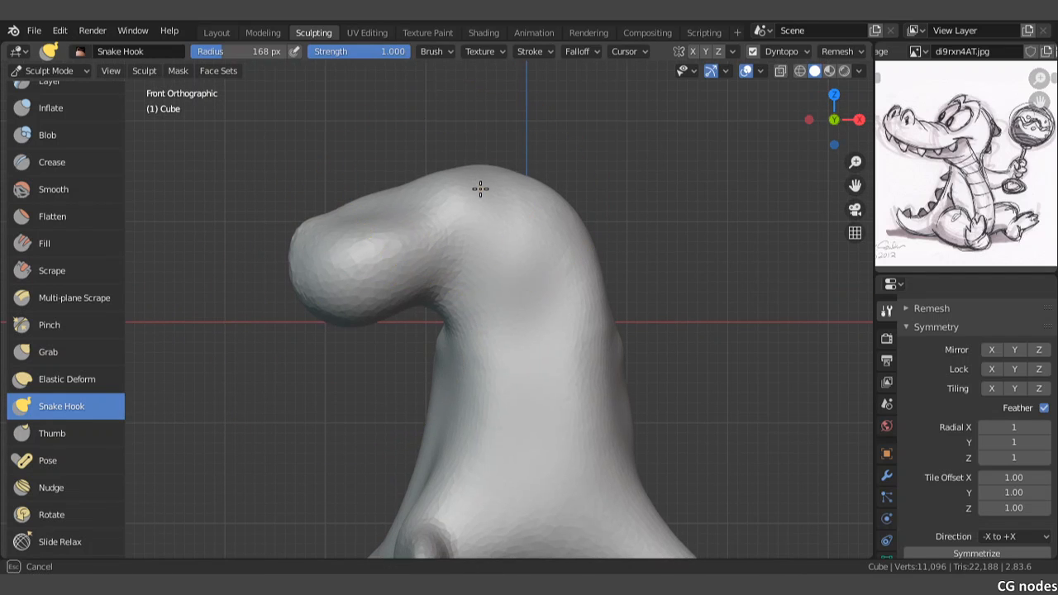
pyautogui.moveTo(481, 189); pyautogui.dragTo(492, 123)
pyautogui.moveTo(552, 191); pyautogui.dragTo(609, 174)
pyautogui.moveTo(606, 249); pyautogui.dragTo(623, 249)
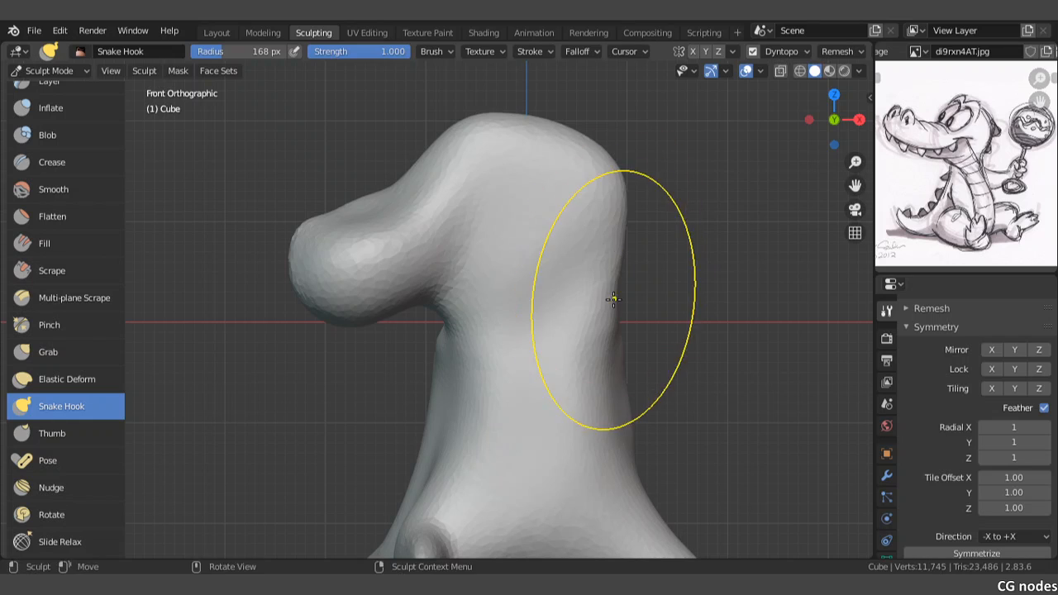
pyautogui.moveTo(613, 299); pyautogui.dragTo(592, 301)
pyautogui.moveTo(583, 166); pyautogui.dragTo(574, 131)
# Step: Reshape the snout's tip and the sides of the head and neck behind it with Snake Hook from several angles
pyautogui.moveTo(324, 288)
pyautogui.mouseDown()
pyautogui.moveTo(253, 292)
pyautogui.moveTo(252, 209)
pyautogui.moveTo(300, 212)
pyautogui.moveTo(314, 253)
pyautogui.mouseUp()
pyautogui.moveTo(314, 253)
pyautogui.mouseDown(button='middle')
pyautogui.moveTo(433, 256)
pyautogui.moveTo(336, 253)
pyautogui.moveTo(455, 277)
pyautogui.mouseUp(button='middle')
pyautogui.moveTo(494, 288); pyautogui.dragTo(458, 280)
pyautogui.moveTo(414, 271); pyautogui.dragTo(503, 285, button='middle')
pyautogui.moveTo(504, 286)
pyautogui.mouseDown()
pyautogui.moveTo(499, 265)
pyautogui.moveTo(477, 267)
pyautogui.mouseUp()
pyautogui.moveTo(535, 294); pyautogui.dragTo(510, 296)
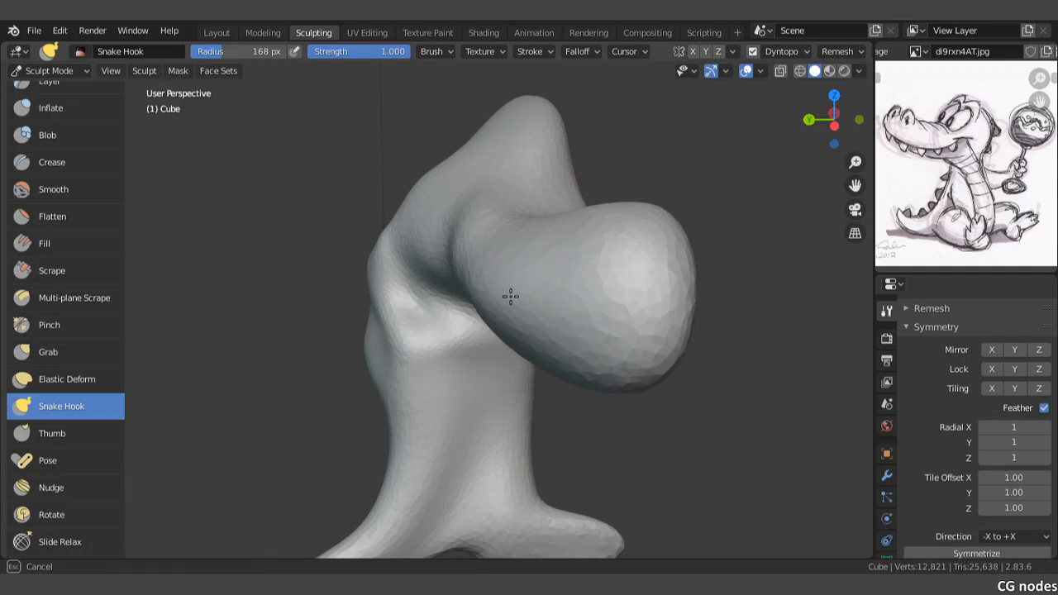
pyautogui.moveTo(444, 239); pyautogui.dragTo(421, 241)
pyautogui.moveTo(492, 269); pyautogui.dragTo(466, 249, button='middle')
# Step: Examine the overall proportions of the head, torso and limb stubs from behind and from the front
pyautogui.scroll(-4, 465, 249)
pyautogui.moveTo(579, 283)
pyautogui.mouseDown(button='middle')
pyautogui.moveTo(498, 292)
pyautogui.moveTo(483, 266)
pyautogui.moveTo(529, 255)
pyautogui.moveTo(501, 267)
pyautogui.mouseUp(button='middle')
pyautogui.scroll(3, 489, 288)
pyautogui.scroll(3, 534, 257)
pyautogui.scroll(-4, 491, 339)
pyautogui.moveTo(491, 339)
pyautogui.mouseDown(button='middle')
pyautogui.moveTo(563, 368)
pyautogui.moveTo(427, 336)
pyautogui.moveTo(443, 350)
pyautogui.mouseUp(button='middle')
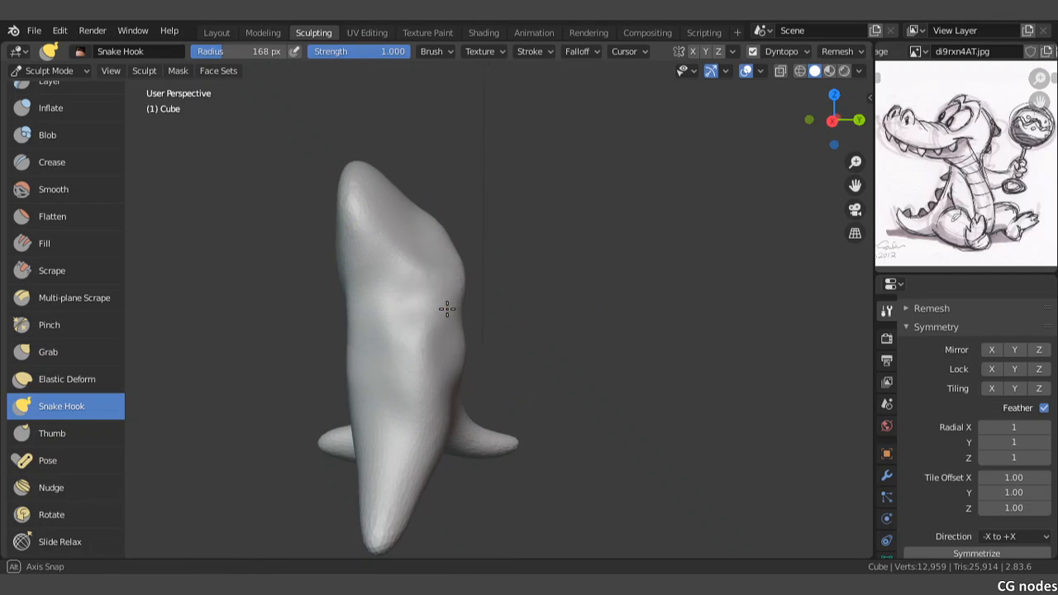
pyautogui.moveTo(446, 308)
pyautogui.mouseDown(button='middle')
pyautogui.moveTo(366, 260)
pyautogui.moveTo(389, 279)
pyautogui.moveTo(603, 295)
pyautogui.moveTo(569, 345)
pyautogui.moveTo(482, 351)
pyautogui.mouseUp(button='middle')
pyautogui.press('KP_1')
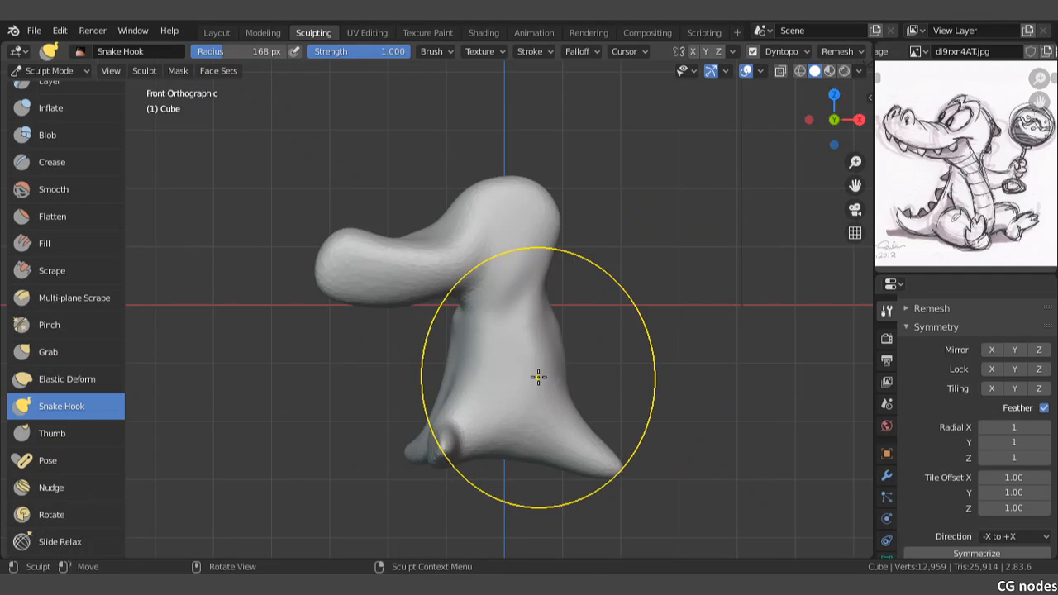
pyautogui.keyDown('shift'); pyautogui.moveTo(506, 388); pyautogui.dragTo(489, 358, button='middle'); pyautogui.keyUp('shift')
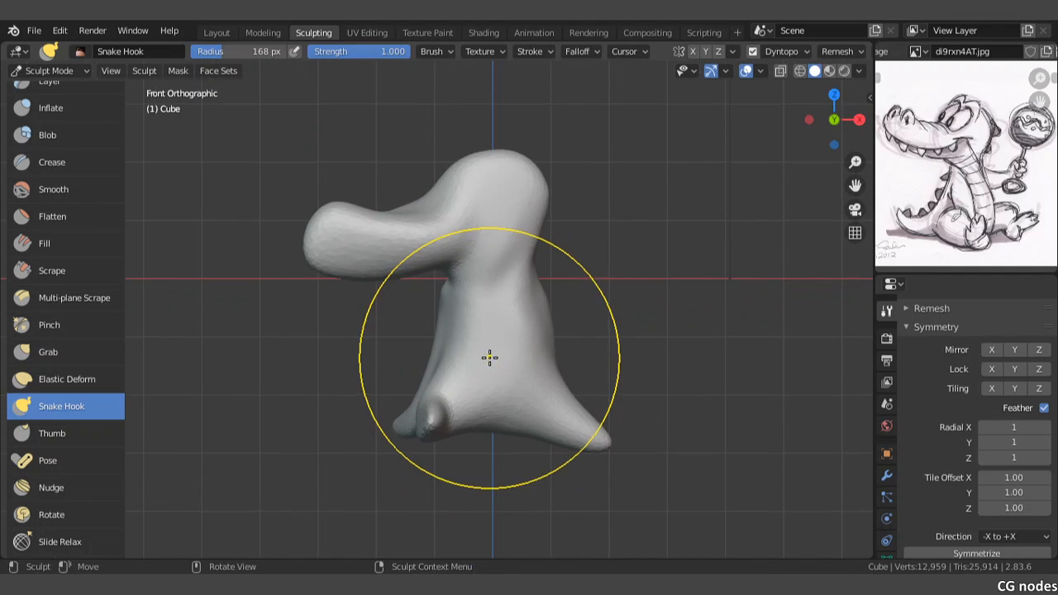
# Step: Pull an arm forward and down out of the near side of the upper torso with Snake Hook
pyautogui.scroll(2, 487, 353)
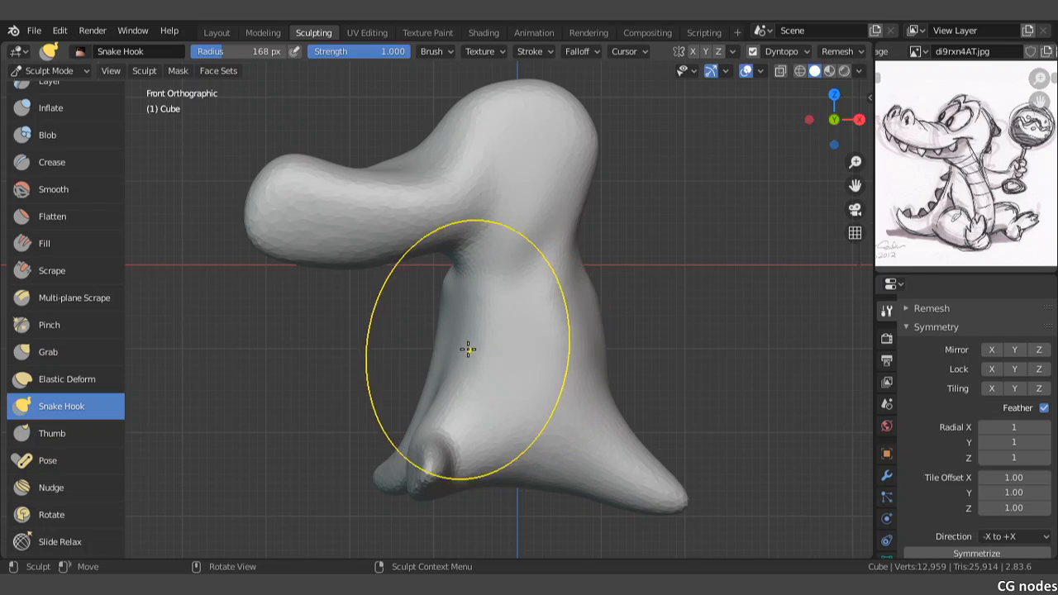
pyautogui.scroll(3, 460, 322)
pyautogui.keyDown('shift'); pyautogui.moveTo(538, 355); pyautogui.dragTo(527, 232, button='middle'); pyautogui.keyUp('shift')
pyautogui.scroll(1, 539, 213)
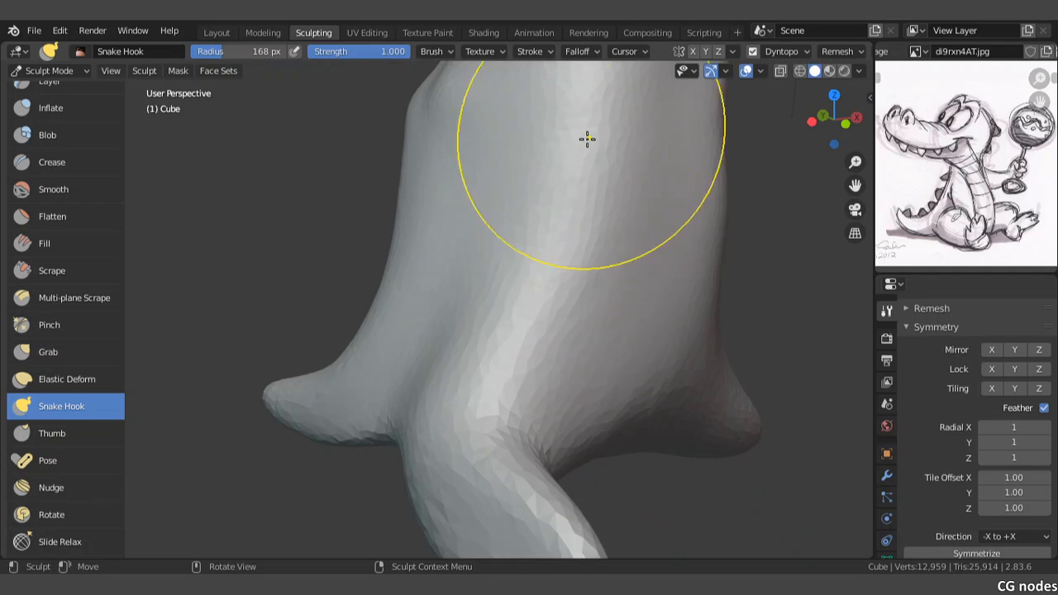
pyautogui.moveTo(685, 283)
pyautogui.mouseDown(button='middle')
pyautogui.moveTo(653, 257)
pyautogui.moveTo(559, 224)
pyautogui.moveTo(529, 237)
pyautogui.moveTo(553, 220)
pyautogui.moveTo(543, 305)
pyautogui.mouseUp(button='middle')
pyautogui.scroll(-2, 559, 226)
pyautogui.scroll(3, 553, 216)
pyautogui.moveTo(507, 182)
pyautogui.mouseDown()
pyautogui.moveTo(637, 320)
pyautogui.moveTo(688, 405)
pyautogui.mouseUp()
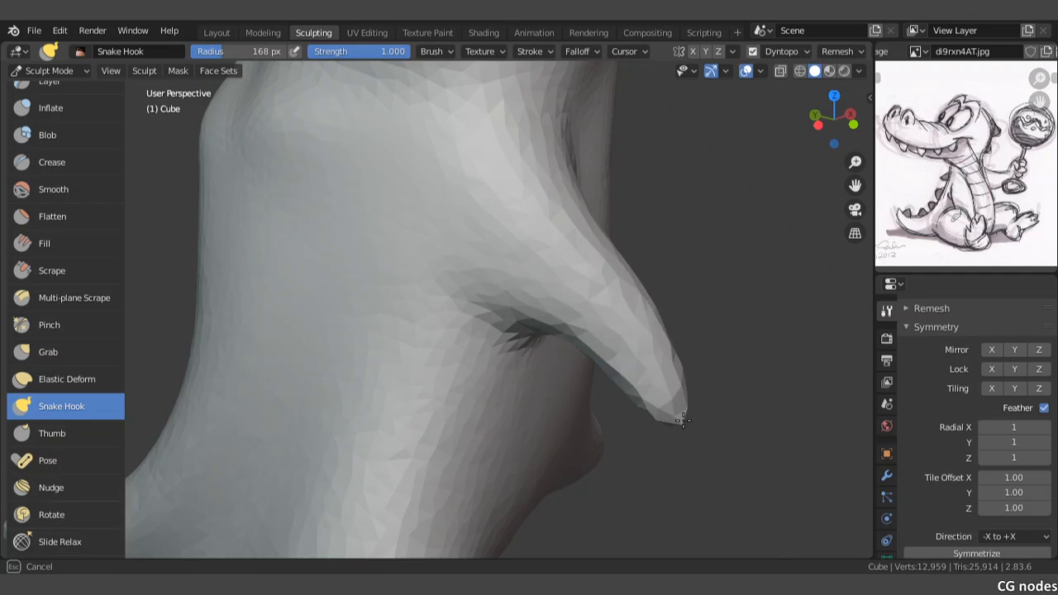
# Step: Lengthen the near arm downward from its tip and bulk out its upper part with Snake Hook
pyautogui.moveTo(688, 410); pyautogui.dragTo(539, 277, button='middle')
pyautogui.moveTo(564, 242); pyautogui.dragTo(597, 452)
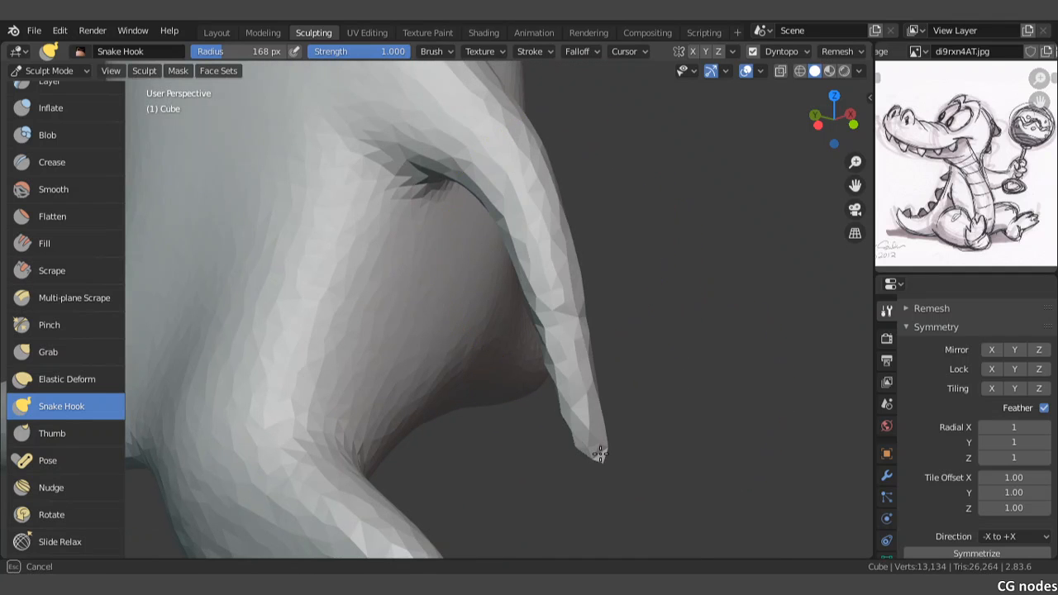
pyautogui.moveTo(488, 142); pyautogui.dragTo(482, 218)
pyautogui.moveTo(552, 248); pyautogui.dragTo(527, 276)
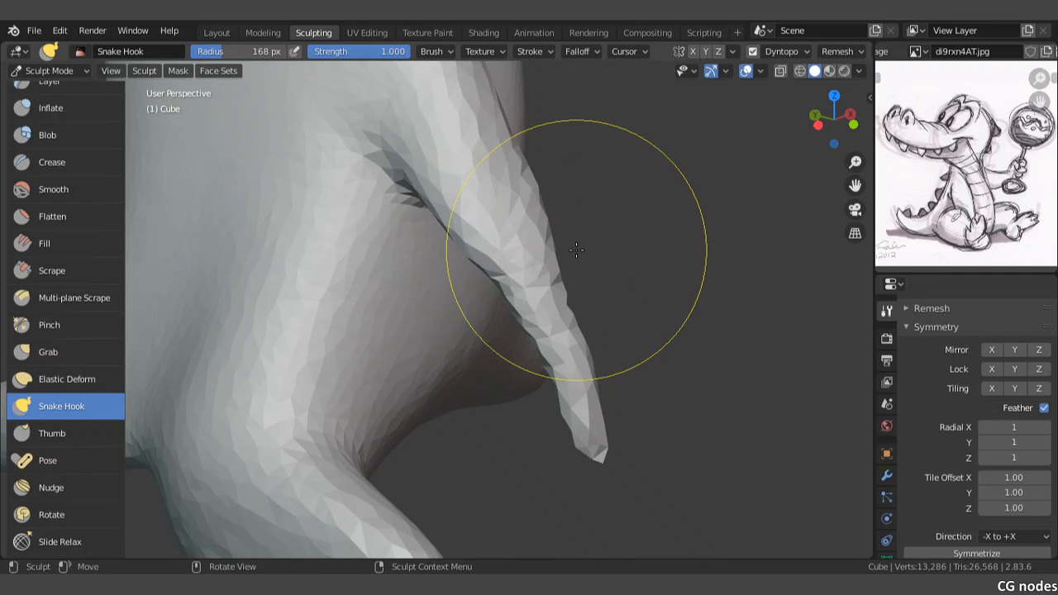
# Step: In the front view, pull a second arm outward from the torso's side opposite the snout, curving its end upward
pyautogui.moveTo(574, 248)
pyautogui.mouseDown(button='middle')
pyautogui.moveTo(590, 253)
pyautogui.moveTo(482, 266)
pyautogui.mouseUp(button='middle')
pyautogui.press('KP_1')
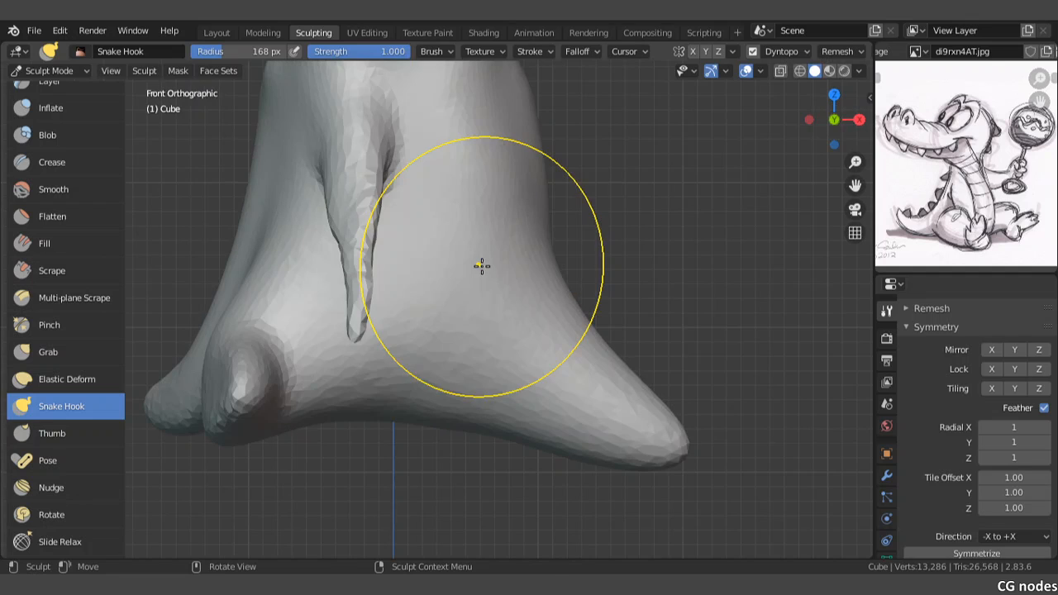
pyautogui.moveTo(482, 265); pyautogui.dragTo(486, 208)
pyautogui.keyDown('shift'); pyautogui.moveTo(487, 207); pyautogui.dragTo(499, 419, button='middle'); pyautogui.keyUp('shift')
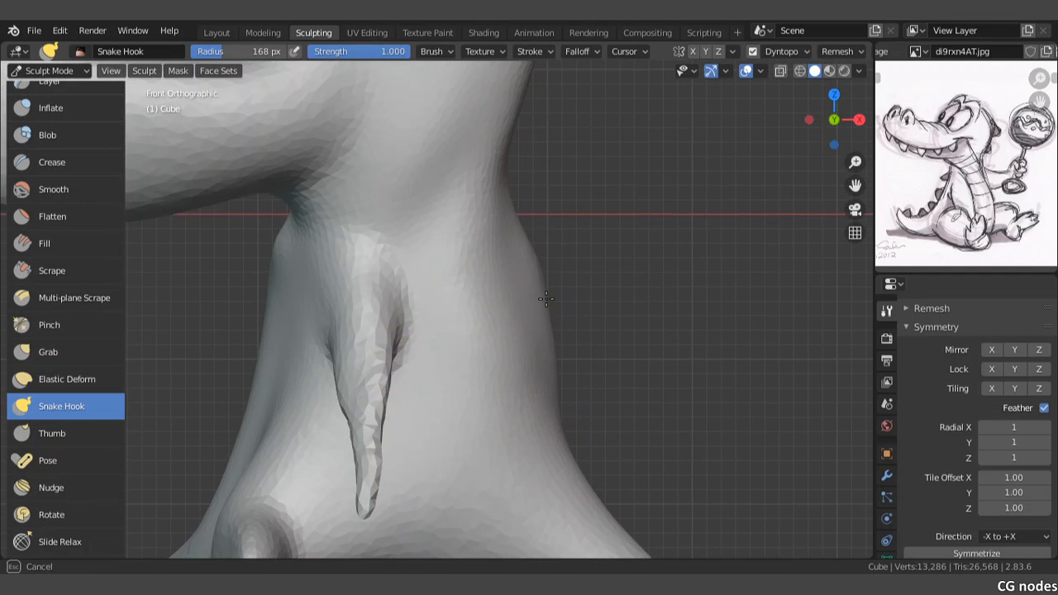
pyautogui.moveTo(545, 299)
pyautogui.mouseDown()
pyautogui.moveTo(703, 308)
pyautogui.moveTo(754, 246)
pyautogui.mouseUp()
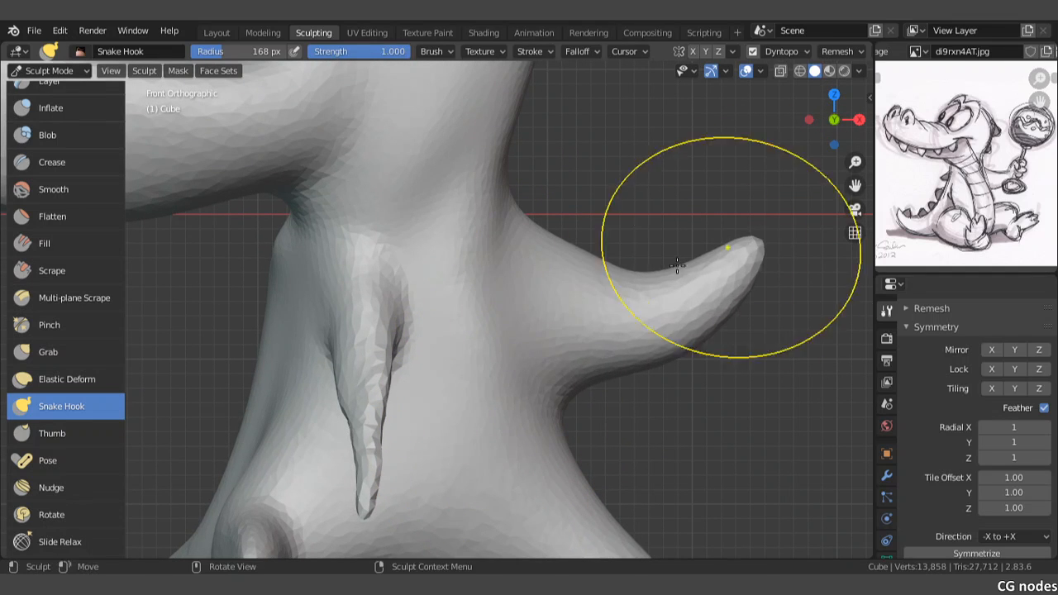
# Step: Lengthen the lower limb on the snout side with Snake Hook, then curve its tip upward using Grab
pyautogui.scroll(-3, 543, 300)
pyautogui.scroll(-3, 438, 333)
pyautogui.keyDown('shift'); pyautogui.moveTo(437, 333); pyautogui.dragTo(479, 318, button='middle'); pyautogui.keyUp('shift')
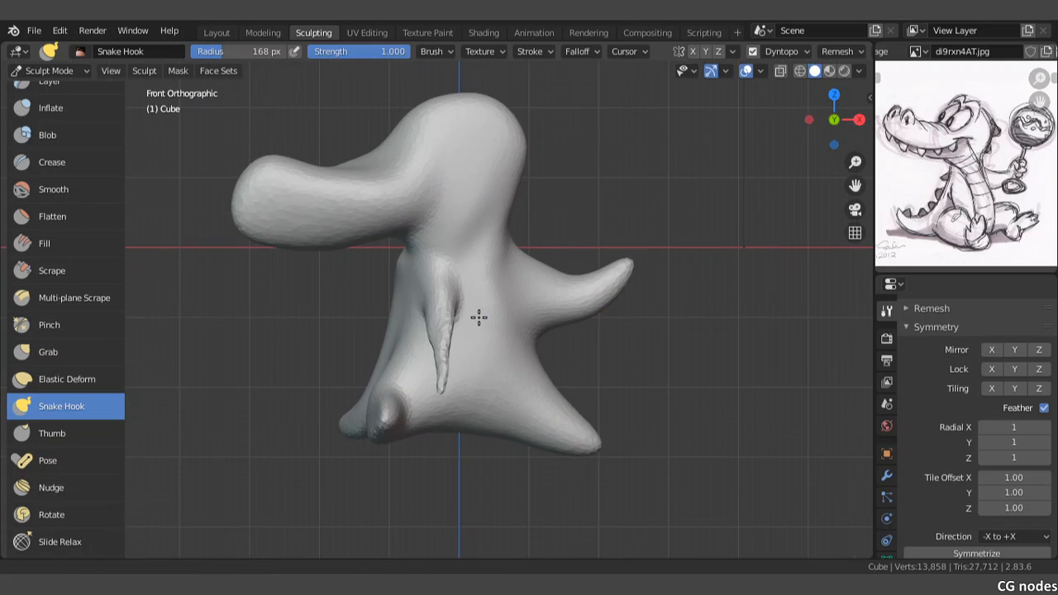
pyautogui.moveTo(341, 425); pyautogui.dragTo(255, 415)
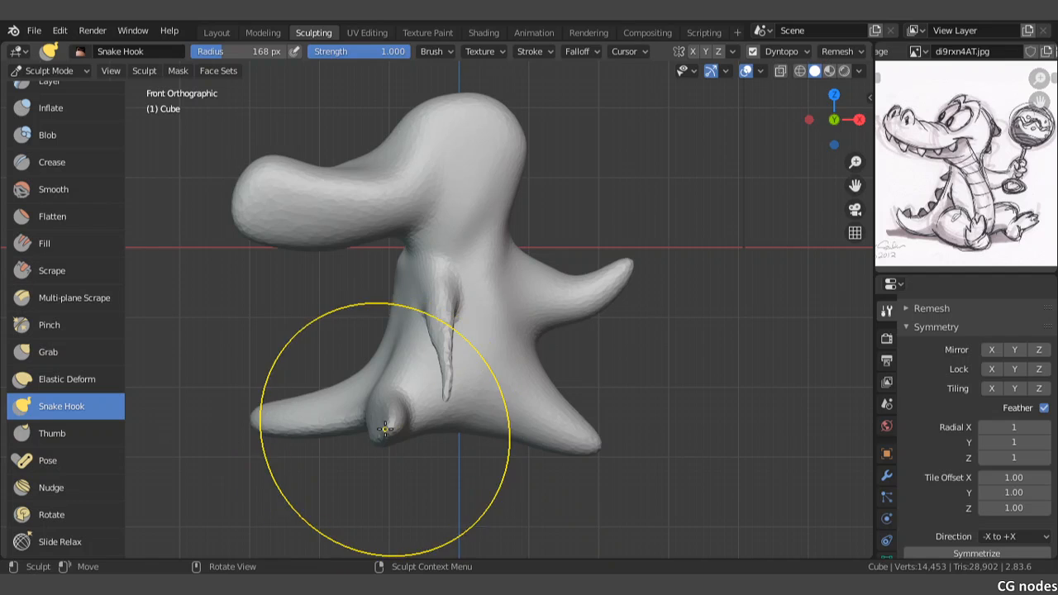
pyautogui.keyDown('shift'); pyautogui.moveTo(376, 367); pyautogui.dragTo(400, 349, button='middle'); pyautogui.keyUp('shift')
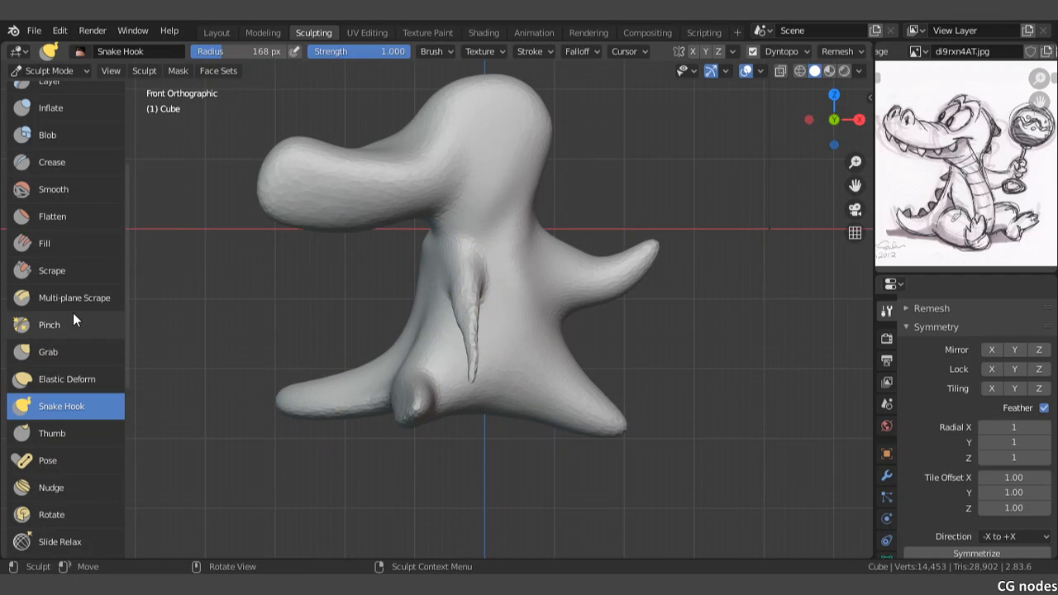
pyautogui.click(38, 351)
pyautogui.moveTo(335, 409); pyautogui.dragTo(279, 387)
pyautogui.scroll(3, 248, 387)
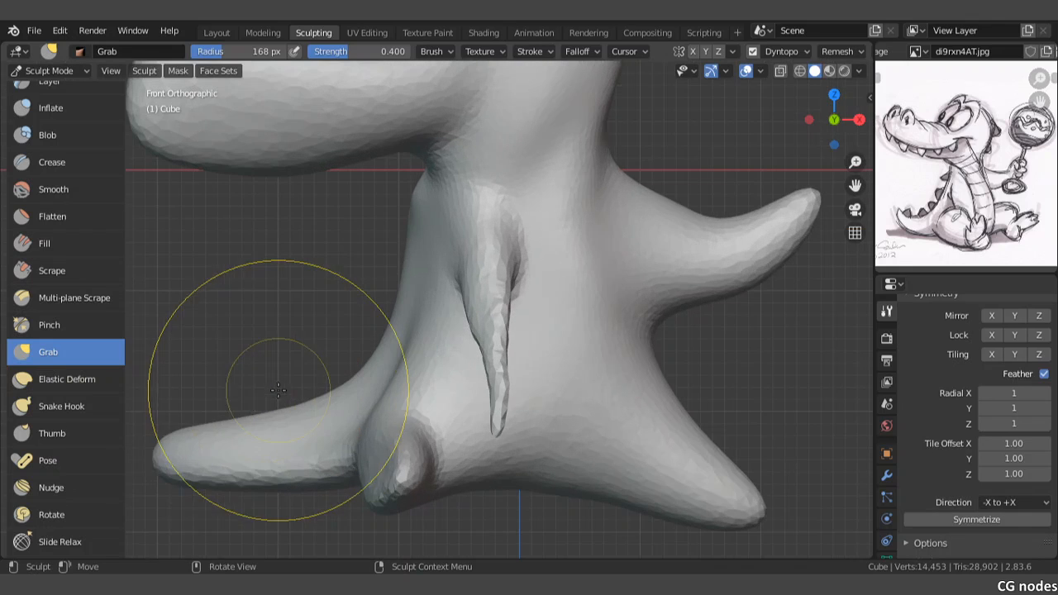
pyautogui.moveTo(238, 436)
pyautogui.mouseDown()
pyautogui.moveTo(278, 455)
pyautogui.moveTo(218, 439)
pyautogui.moveTo(159, 449)
pyautogui.mouseUp()
pyautogui.keyDown('shift'); pyautogui.moveTo(167, 449); pyautogui.dragTo(284, 401, button='middle'); pyautogui.keyUp('shift')
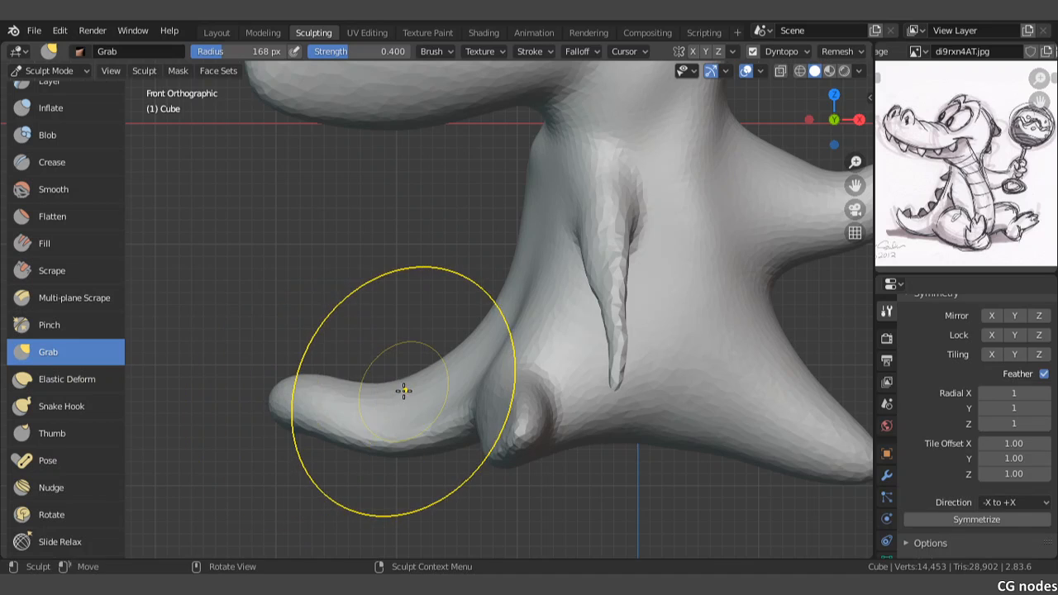
# Step: Try to reshape the upper part of the near arm with the Grab and Thumb brushes
pyautogui.keyDown('shift'); pyautogui.moveTo(468, 282); pyautogui.dragTo(439, 326, button='middle'); pyautogui.keyUp('shift')
pyautogui.moveTo(573, 281); pyautogui.dragTo(565, 318)
pyautogui.moveTo(619, 279); pyautogui.dragTo(611, 287)
pyautogui.click(55, 413)
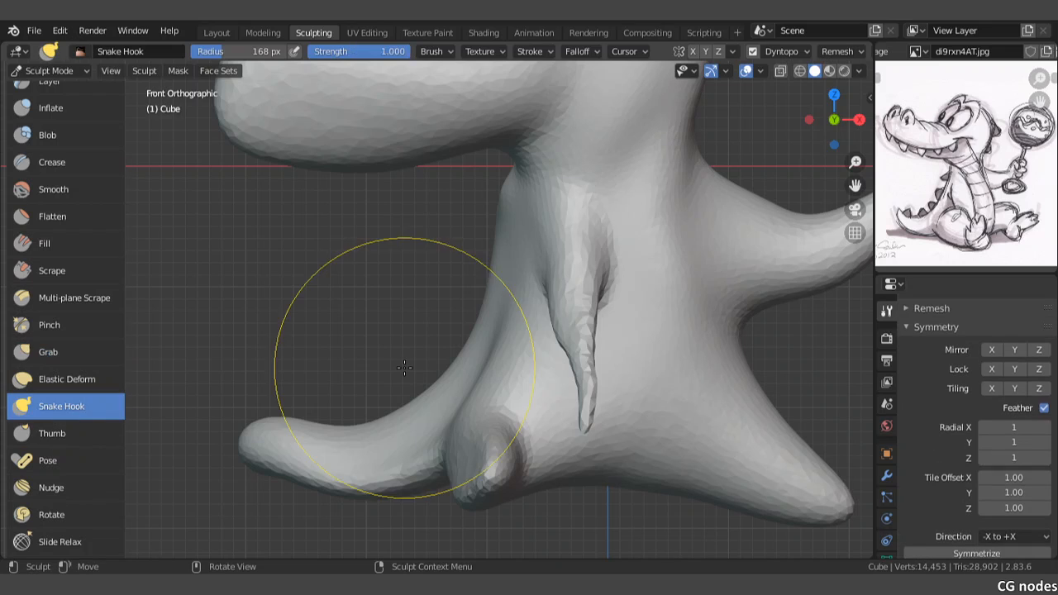
pyautogui.click(73, 435)
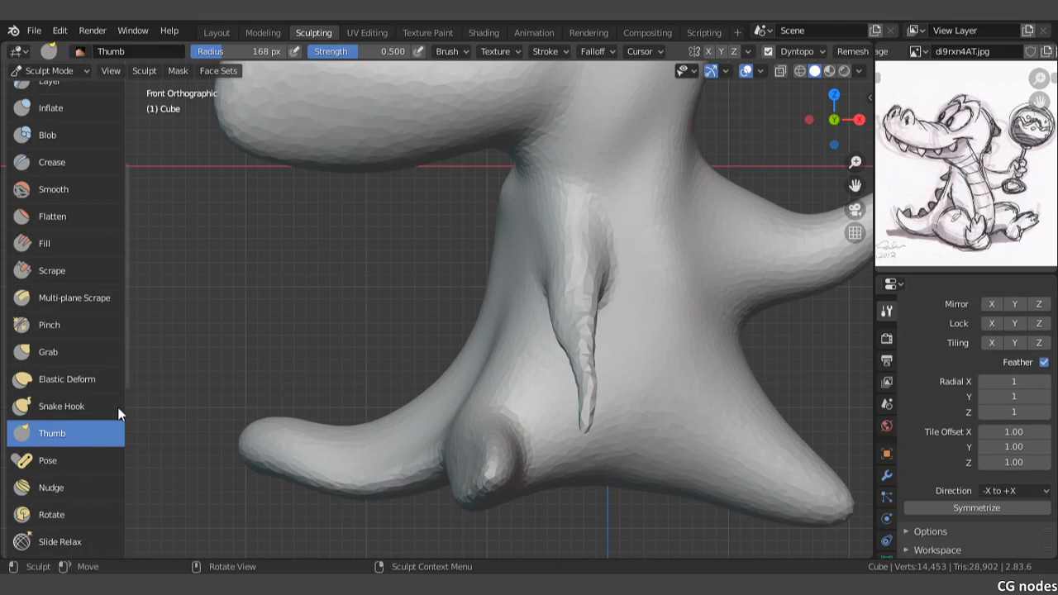
pyautogui.moveTo(633, 264)
pyautogui.mouseDown()
pyautogui.moveTo(605, 271)
pyautogui.moveTo(609, 295)
pyautogui.mouseUp()
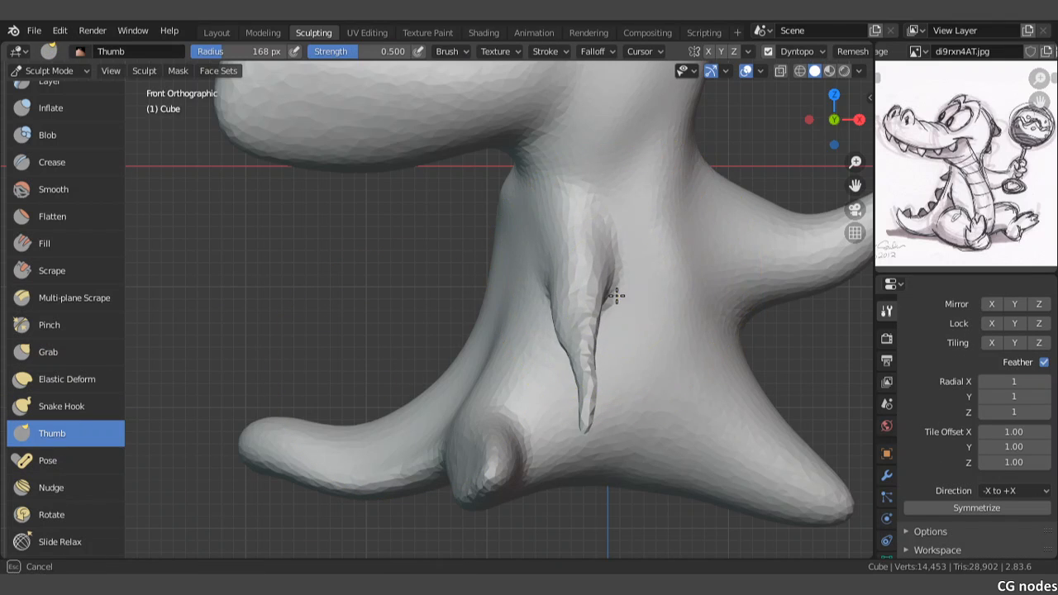
# Step: Widen the near arm's shoulder with Snake Hook by pulling its inner edge across the torso and upward
pyautogui.click(63, 407)
pyautogui.scroll(3, 595, 285)
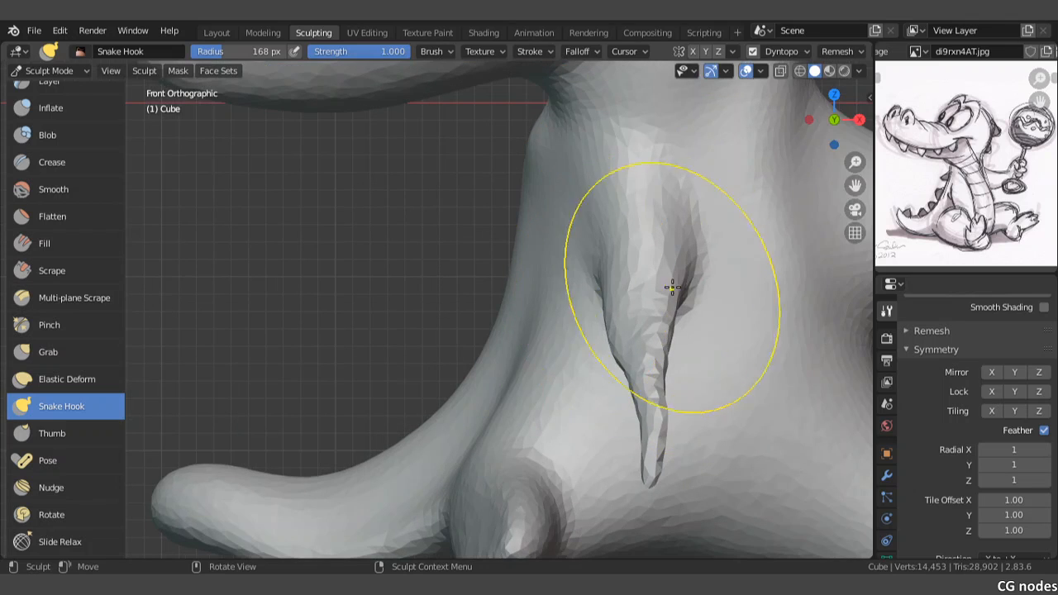
pyautogui.moveTo(673, 295); pyautogui.dragTo(717, 299)
pyautogui.moveTo(708, 260); pyautogui.dragTo(730, 261)
pyautogui.moveTo(724, 236); pyautogui.dragTo(725, 224)
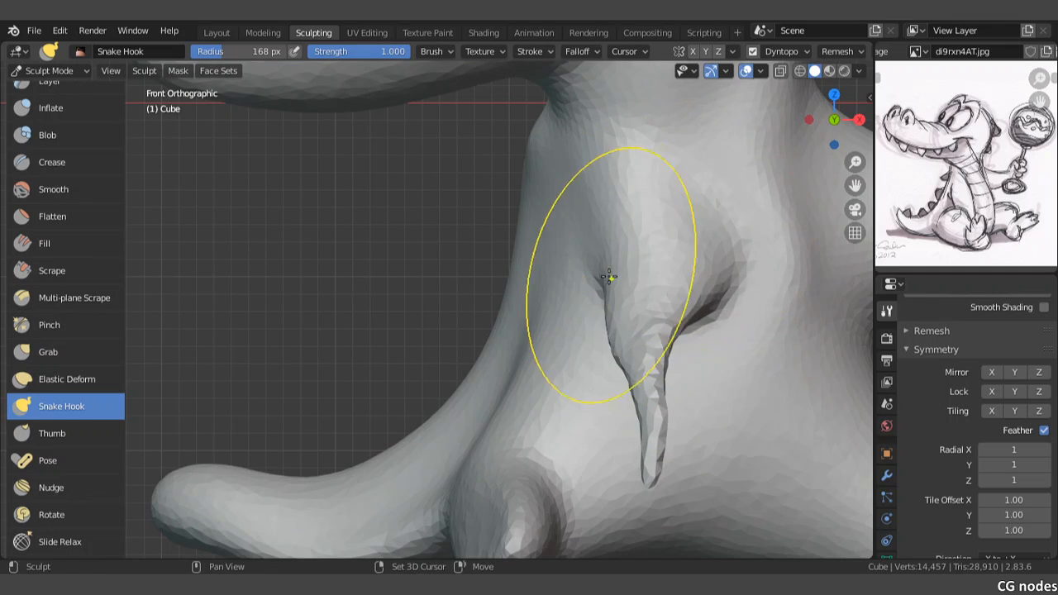
# Step: Reshape the near arm where it joins the torso with Snake Hook, working from the front and an angled view
pyautogui.moveTo(595, 302)
pyautogui.mouseDown(button='middle')
pyautogui.moveTo(627, 284)
pyautogui.moveTo(623, 256)
pyautogui.mouseUp(button='middle')
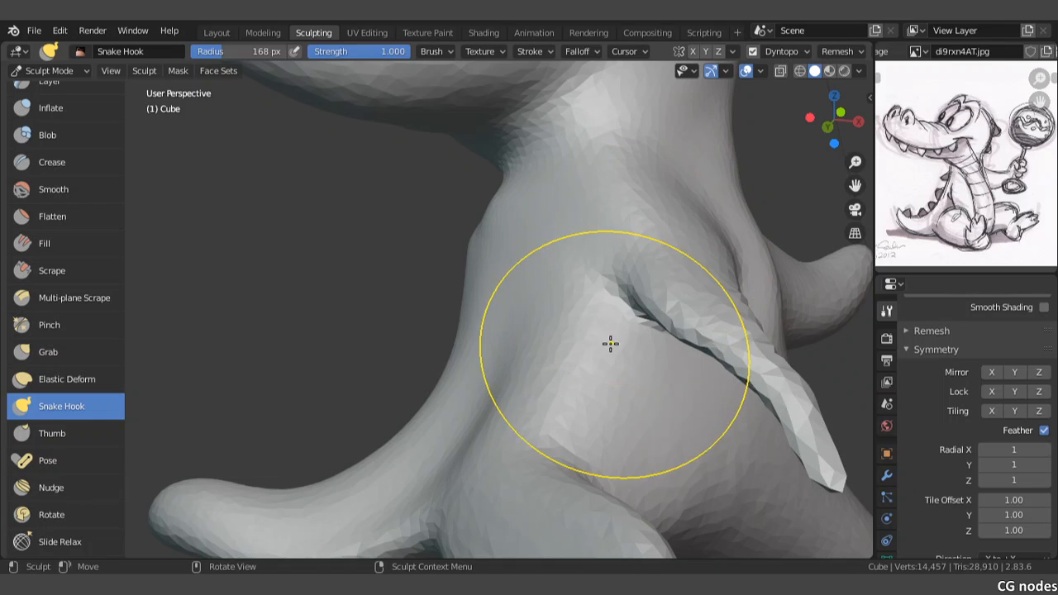
pyautogui.moveTo(627, 339)
pyautogui.mouseDown()
pyautogui.moveTo(639, 316)
pyautogui.moveTo(636, 335)
pyautogui.mouseUp()
pyautogui.moveTo(686, 350); pyautogui.dragTo(583, 364, button='middle')
pyautogui.moveTo(689, 309)
pyautogui.mouseDown()
pyautogui.moveTo(699, 355)
pyautogui.moveTo(689, 355)
pyautogui.moveTo(690, 338)
pyautogui.moveTo(650, 389)
pyautogui.mouseUp()
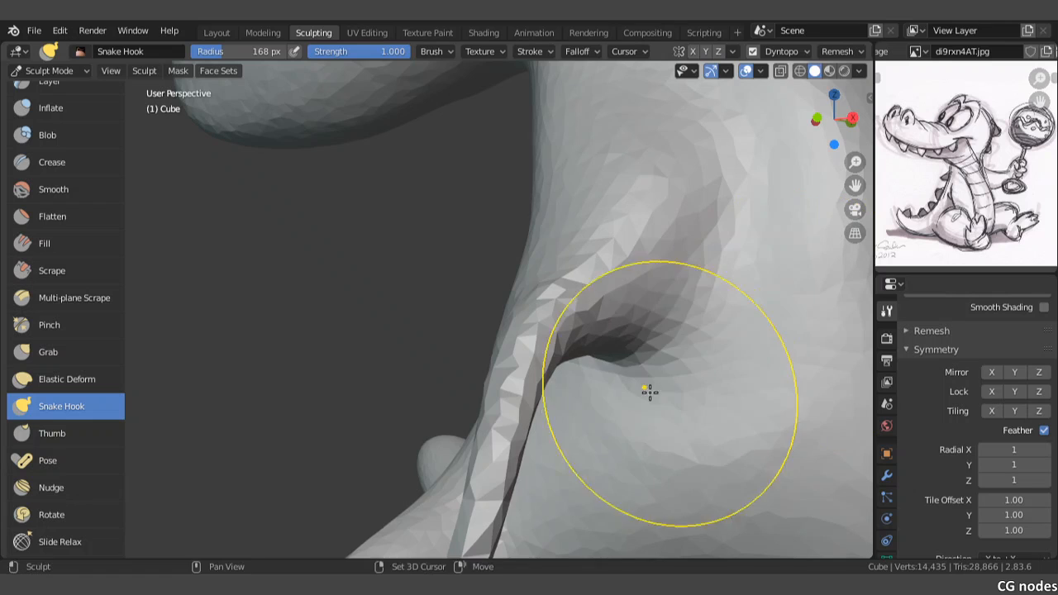
pyautogui.scroll(-4, 649, 397)
pyautogui.moveTo(647, 399)
pyautogui.mouseDown(button='middle')
pyautogui.moveTo(657, 349)
pyautogui.moveTo(668, 348)
pyautogui.mouseUp(button='middle')
pyautogui.keyDown('shift'); pyautogui.moveTo(585, 332); pyautogui.dragTo(529, 343); pyautogui.keyUp('shift')
pyautogui.moveTo(530, 343); pyautogui.dragTo(571, 333, button='middle')
pyautogui.keyDown('shift'); pyautogui.moveTo(576, 343); pyautogui.dragTo(570, 356); pyautogui.keyUp('shift')
pyautogui.keyDown('shift'); pyautogui.moveTo(569, 356); pyautogui.dragTo(569, 279, button='middle'); pyautogui.keyUp('shift')
pyautogui.scroll(4, 563, 279)
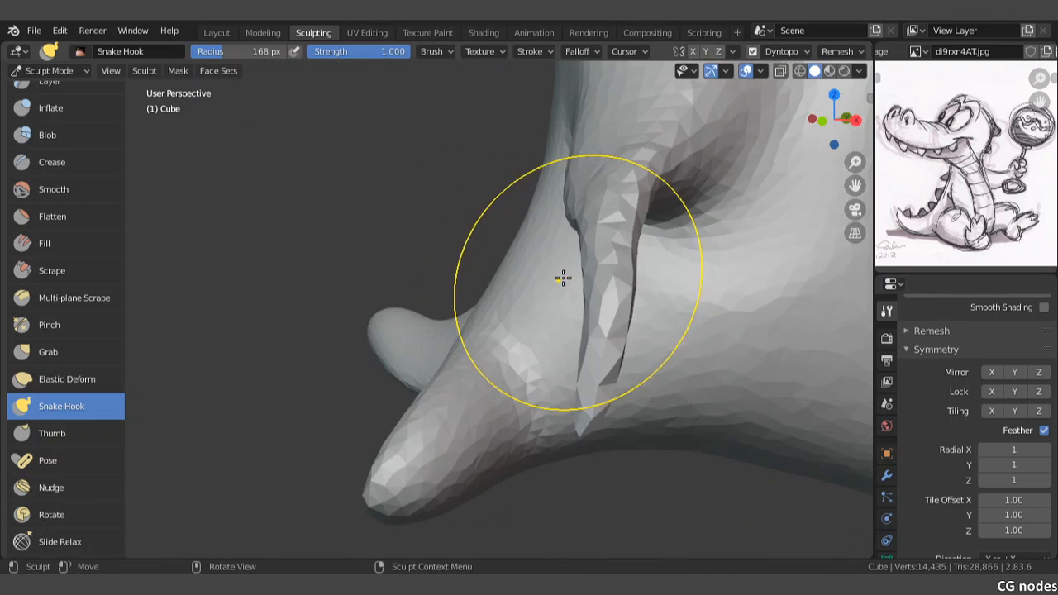
pyautogui.moveTo(644, 227)
pyautogui.mouseDown()
pyautogui.moveTo(653, 244)
pyautogui.moveTo(666, 243)
pyautogui.mouseUp()
pyautogui.hotkey('ctrl', 'z')
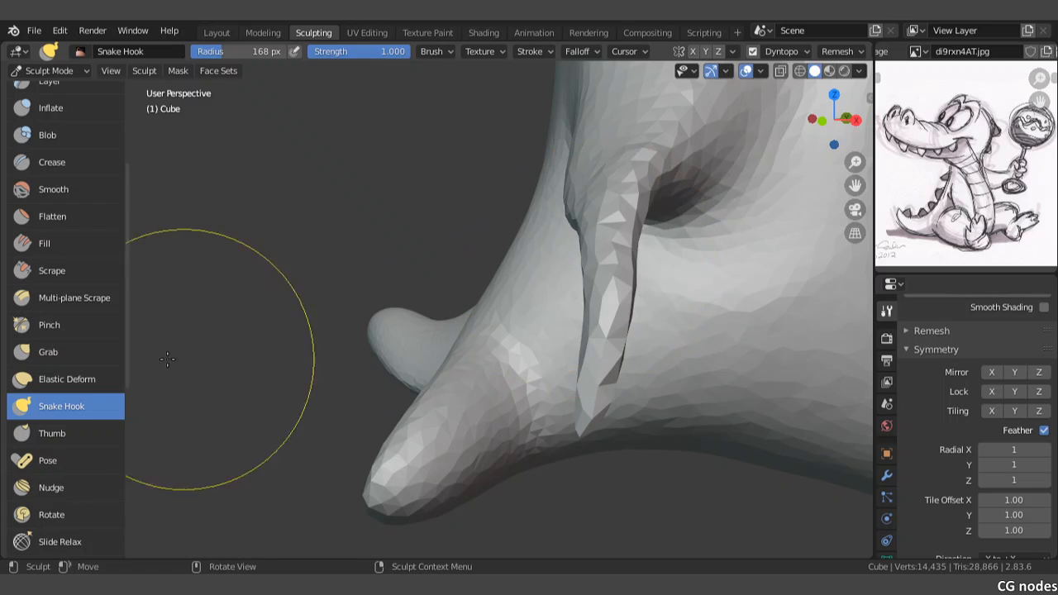
# Step: Thicken the near arm's thin middle and lower part with the Inflate brush, working from two viewing angles
pyautogui.scroll(3, 70, 258)
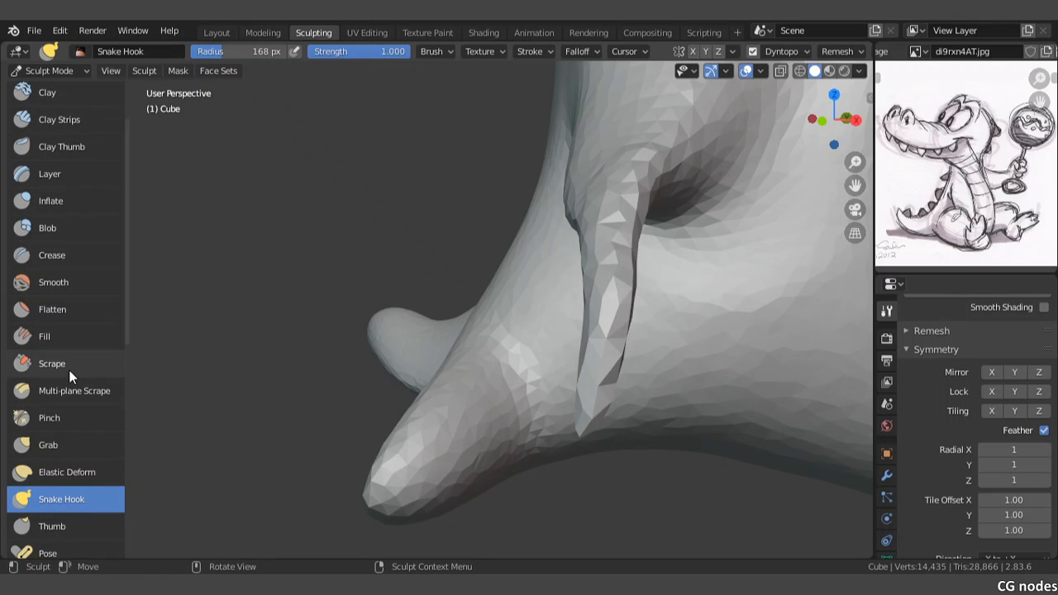
pyautogui.click(52, 201)
pyautogui.moveTo(602, 219)
pyautogui.mouseDown()
pyautogui.moveTo(607, 279)
pyautogui.moveTo(579, 406)
pyautogui.moveTo(619, 198)
pyautogui.moveTo(624, 232)
pyautogui.moveTo(619, 215)
pyautogui.mouseUp()
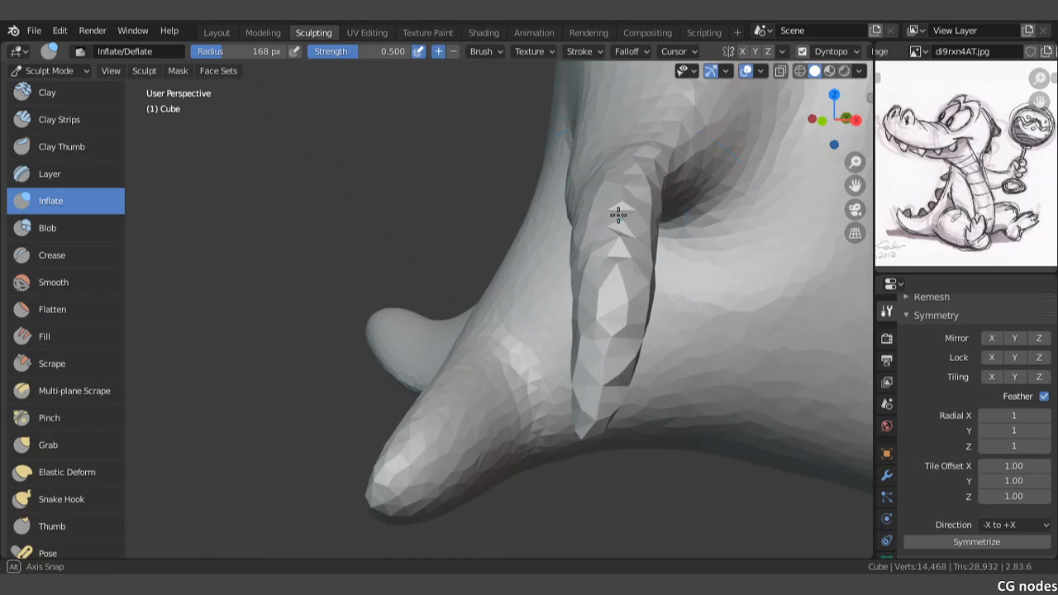
pyautogui.moveTo(619, 215)
pyautogui.mouseDown(button='middle')
pyautogui.moveTo(690, 185)
pyautogui.moveTo(683, 231)
pyautogui.moveTo(477, 176)
pyautogui.moveTo(389, 180)
pyautogui.mouseUp(button='middle')
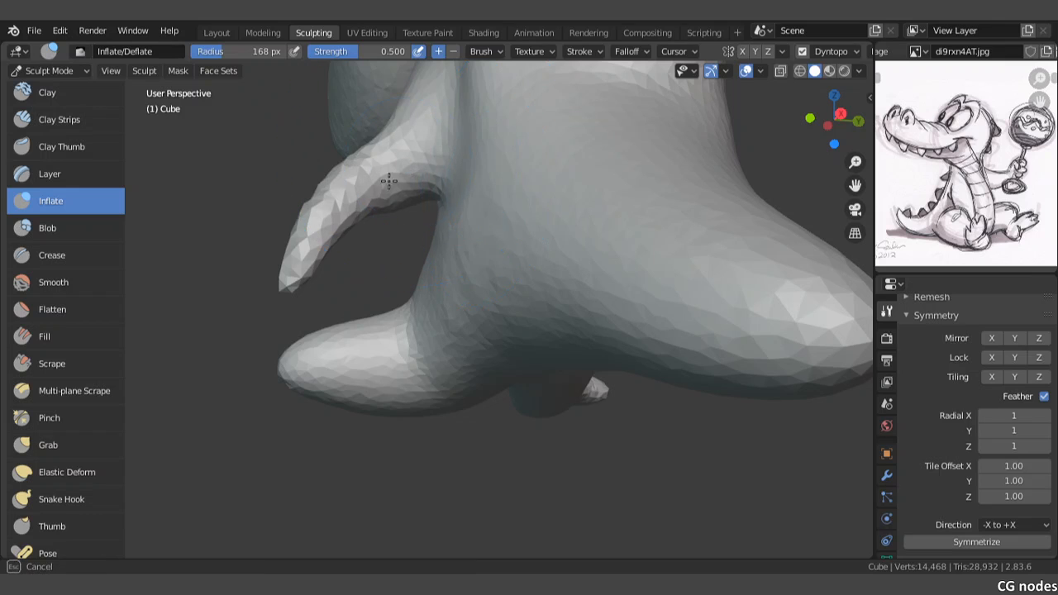
pyautogui.moveTo(347, 225)
pyautogui.mouseDown()
pyautogui.moveTo(331, 225)
pyautogui.moveTo(364, 190)
pyautogui.moveTo(343, 226)
pyautogui.mouseUp()
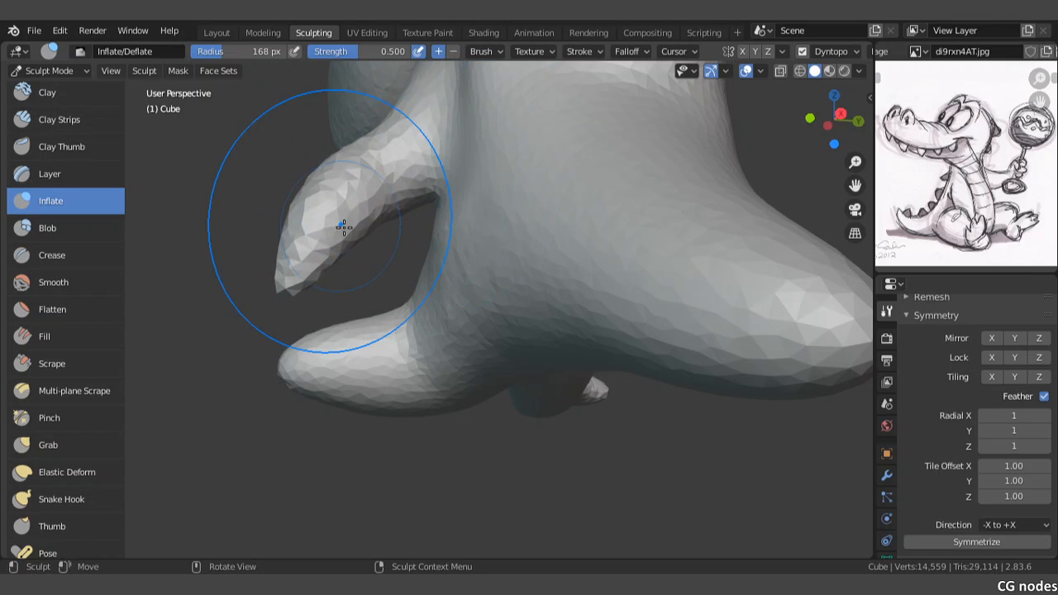
# Step: Fill out the near arm's surface from its inner edge down to the tip with Clay Thumb in the front view
pyautogui.press('KP_1')
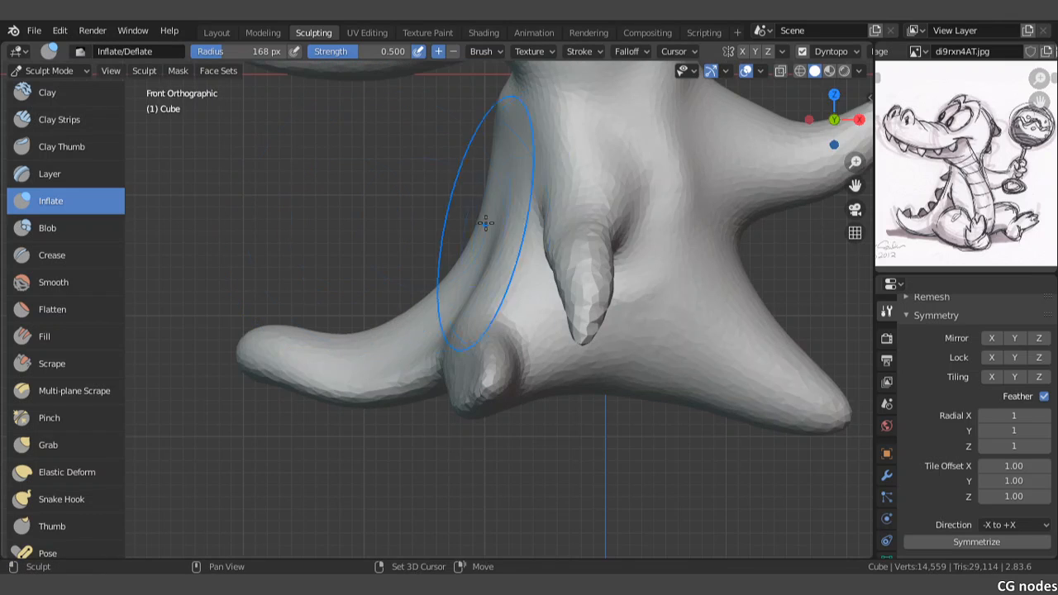
pyautogui.keyDown('shift'); pyautogui.moveTo(513, 214); pyautogui.dragTo(499, 217, button='middle'); pyautogui.keyUp('shift')
pyautogui.moveTo(607, 266); pyautogui.dragTo(561, 260, button='middle')
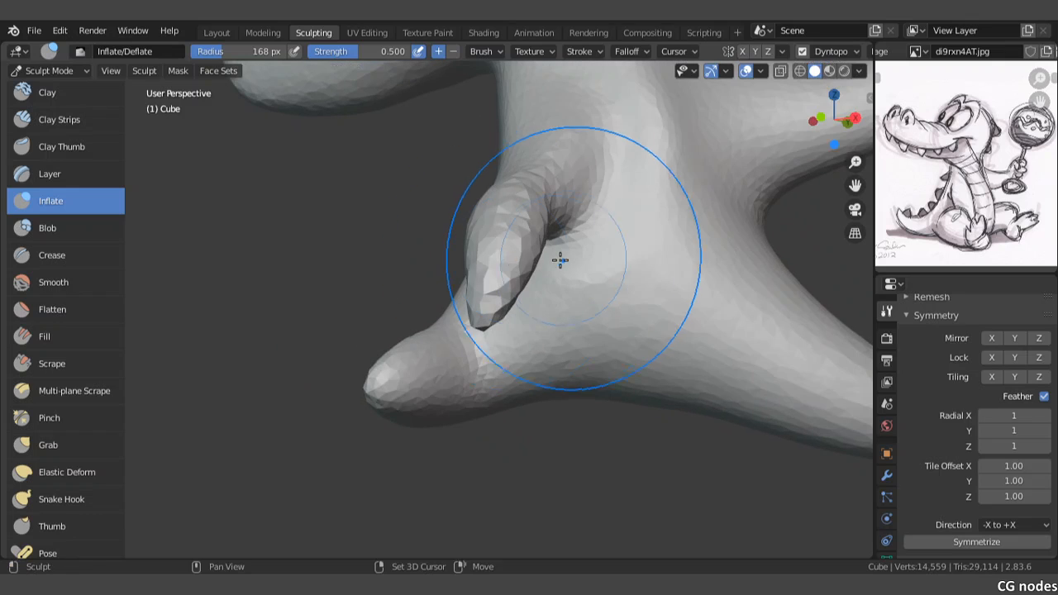
pyautogui.press('KP_1')
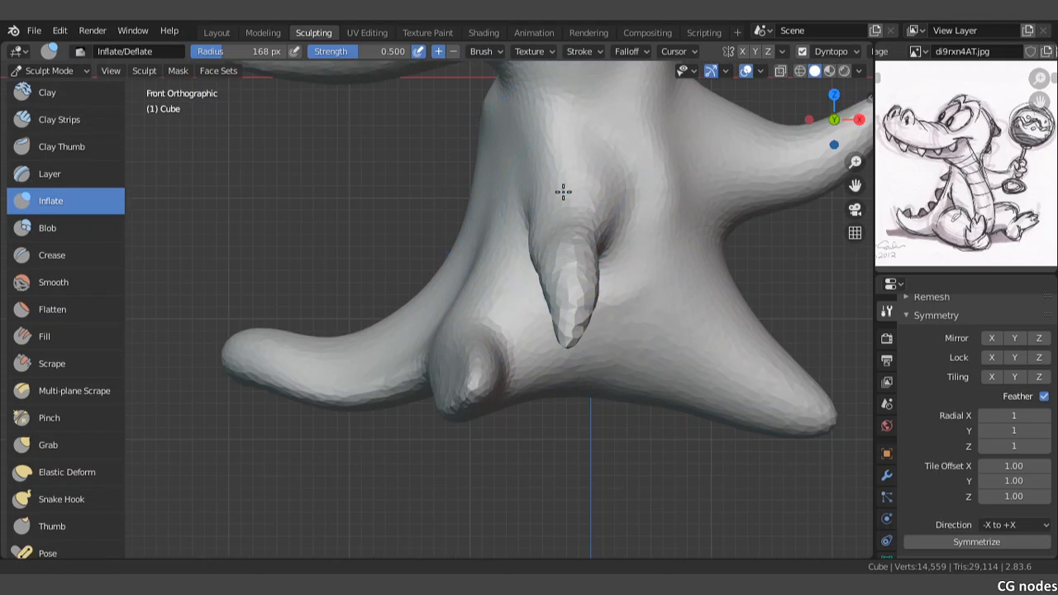
pyautogui.keyDown('shift'); pyautogui.moveTo(563, 192); pyautogui.dragTo(506, 195, button='middle'); pyautogui.keyUp('shift')
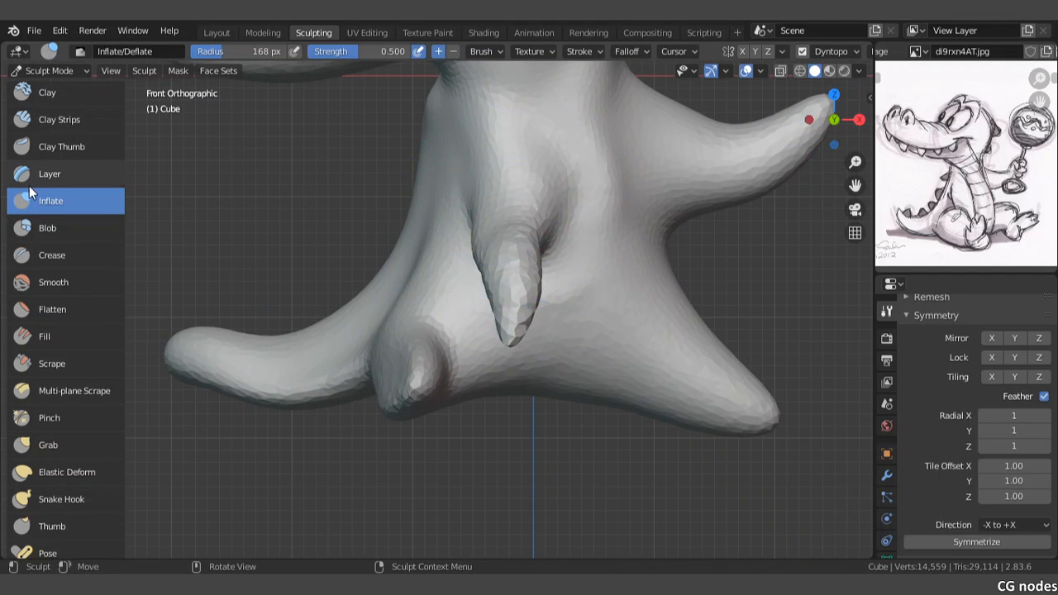
pyautogui.click(30, 138)
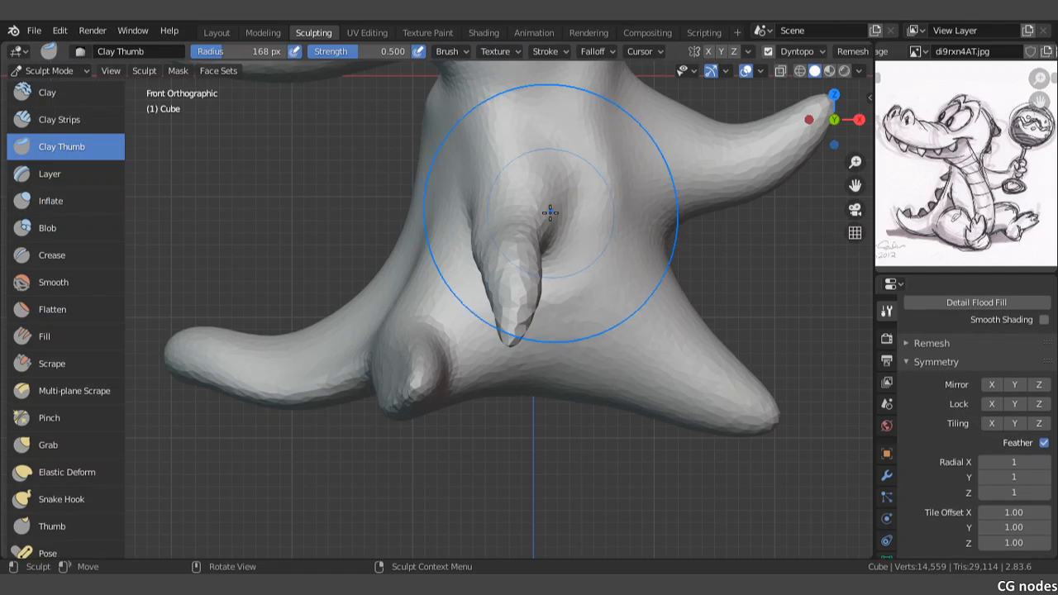
pyautogui.moveTo(550, 212); pyautogui.dragTo(522, 253)
pyautogui.moveTo(518, 307); pyautogui.dragTo(504, 331)
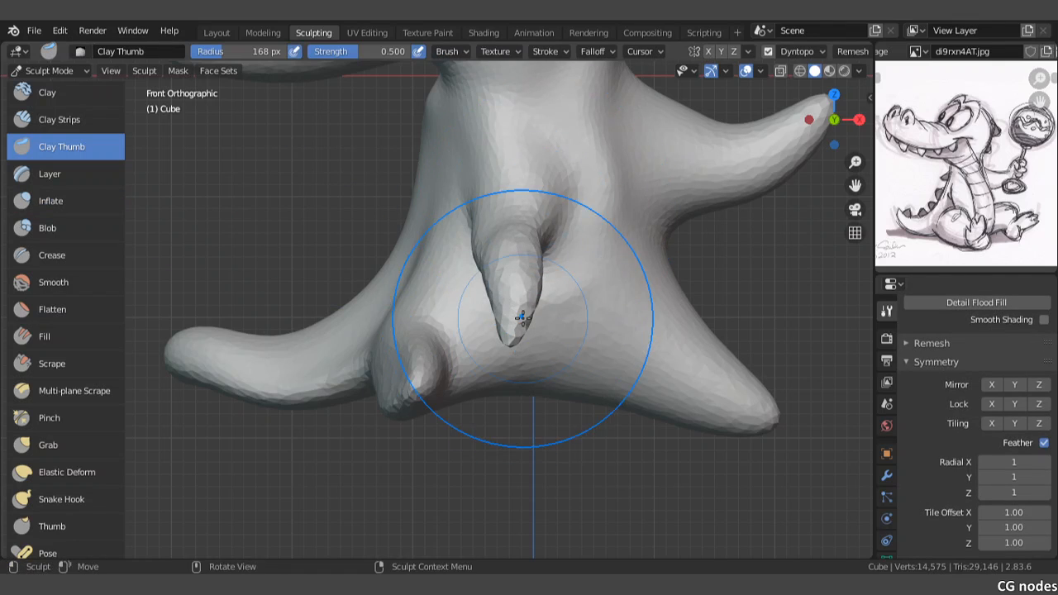
# Step: Push the near arm's surface down from the upper arm toward the hand with the Thumb brush
pyautogui.scroll(-2, 511, 299)
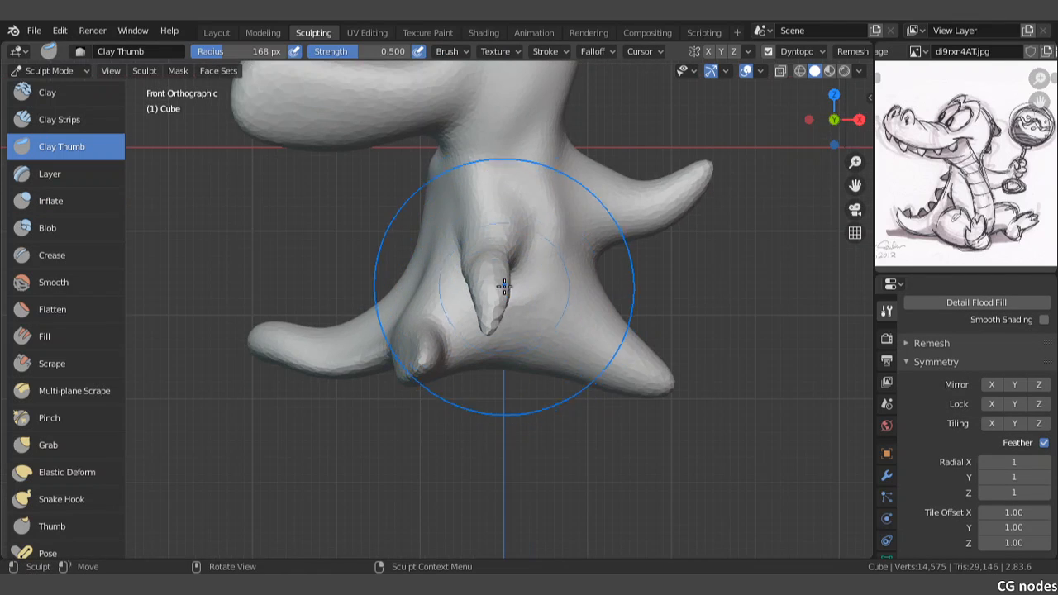
pyautogui.keyDown('shift'); pyautogui.moveTo(490, 243); pyautogui.dragTo(484, 287, button='middle'); pyautogui.keyUp('shift')
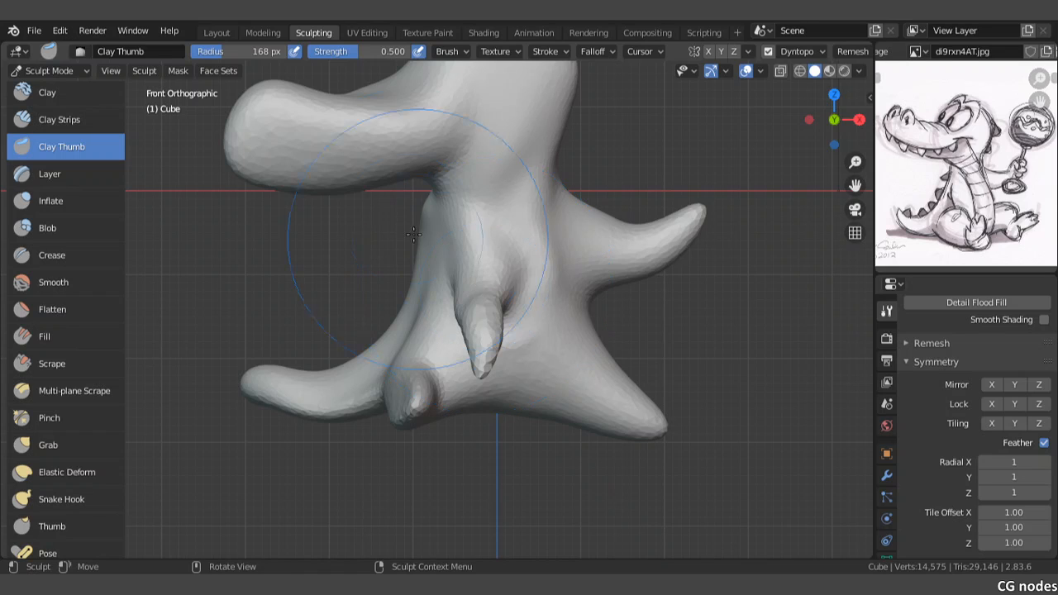
pyautogui.keyDown('shift'); pyautogui.moveTo(423, 192); pyautogui.dragTo(436, 244, button='middle'); pyautogui.keyUp('shift')
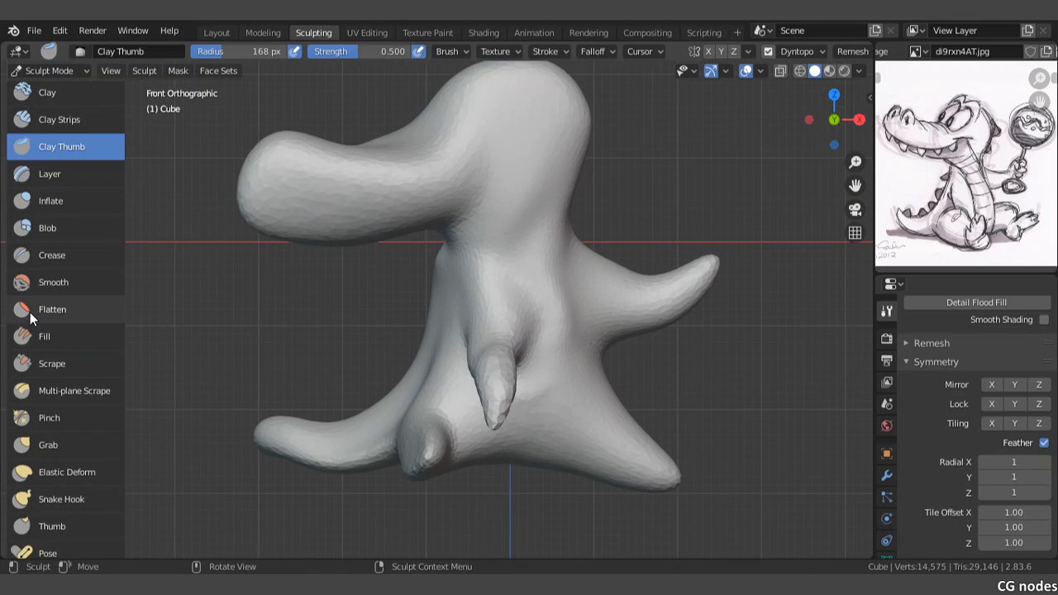
pyautogui.scroll(-5, 28, 322)
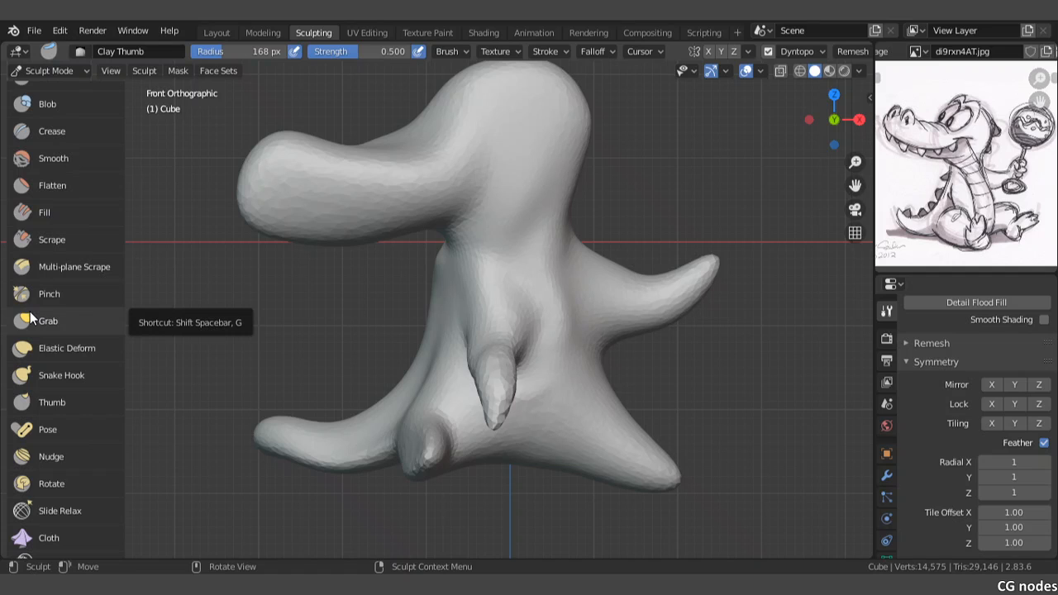
pyautogui.click(52, 401)
pyautogui.moveTo(480, 324)
pyautogui.mouseDown()
pyautogui.moveTo(423, 322)
pyautogui.moveTo(479, 359)
pyautogui.moveTo(495, 438)
pyautogui.moveTo(488, 371)
pyautogui.moveTo(488, 425)
pyautogui.moveTo(487, 397)
pyautogui.mouseUp()
pyautogui.moveTo(487, 397)
pyautogui.keyDown('shift'); pyautogui.mouseDown(button='middle')
pyautogui.moveTo(490, 308)
pyautogui.moveTo(504, 295)
pyautogui.moveTo(538, 331)
pyautogui.mouseUp(button='middle'); pyautogui.keyUp('shift')
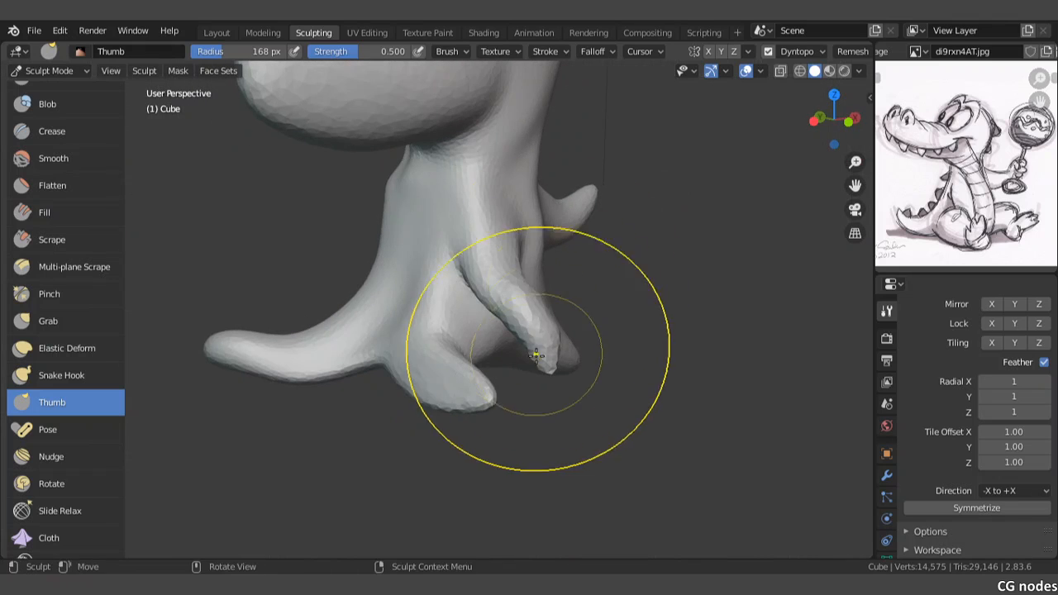
pyautogui.moveTo(540, 349)
pyautogui.mouseDown()
pyautogui.moveTo(531, 397)
pyautogui.moveTo(531, 386)
pyautogui.mouseUp()
pyautogui.scroll(3, 546, 369)
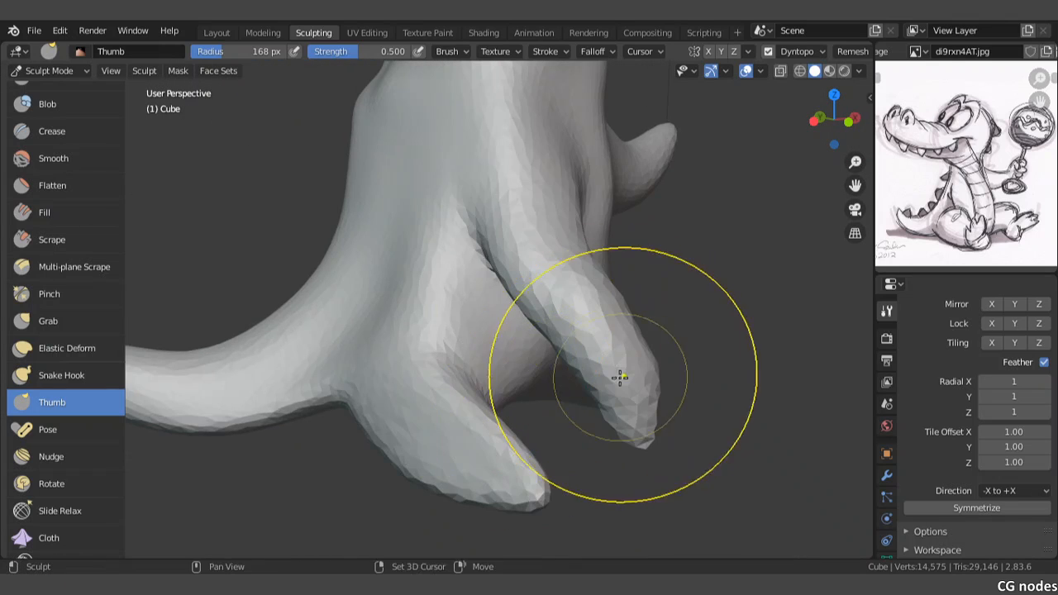
# Step: Taper the near forearm into a narrow tip and even out its thickness with downward Thumb brush strokes
pyautogui.moveTo(628, 386)
pyautogui.keyDown('shift'); pyautogui.mouseDown()
pyautogui.moveTo(613, 372)
pyautogui.moveTo(605, 423)
pyautogui.mouseUp(); pyautogui.keyUp('shift')
pyautogui.moveTo(626, 330); pyautogui.dragTo(631, 406)
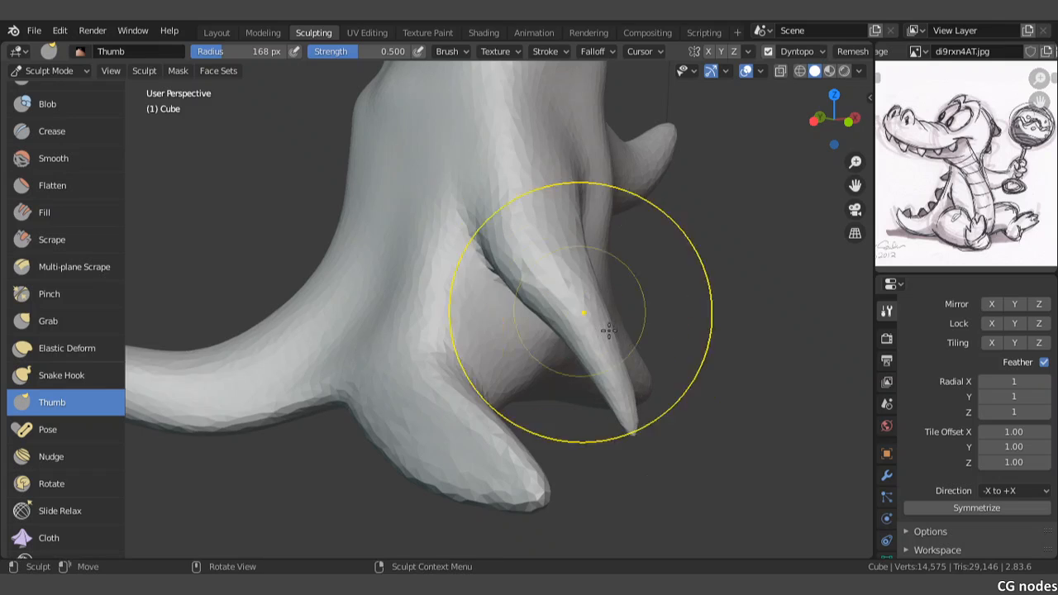
pyautogui.moveTo(568, 318)
pyautogui.mouseDown()
pyautogui.moveTo(549, 347)
pyautogui.moveTo(542, 399)
pyautogui.moveTo(579, 395)
pyautogui.moveTo(599, 450)
pyautogui.mouseUp()
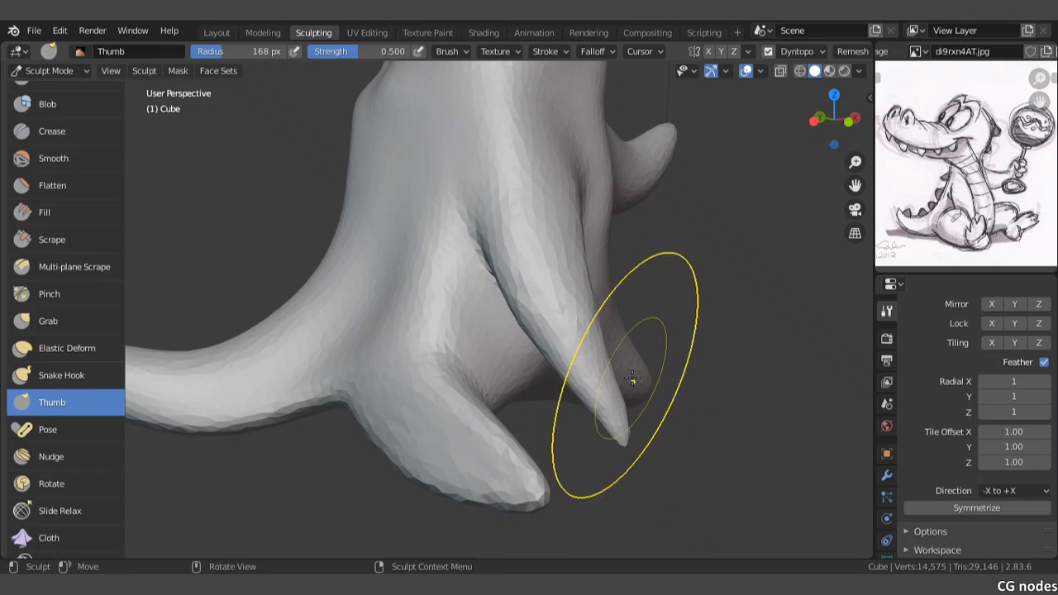
pyautogui.moveTo(620, 372)
pyautogui.mouseDown()
pyautogui.moveTo(605, 420)
pyautogui.moveTo(574, 356)
pyautogui.mouseUp()
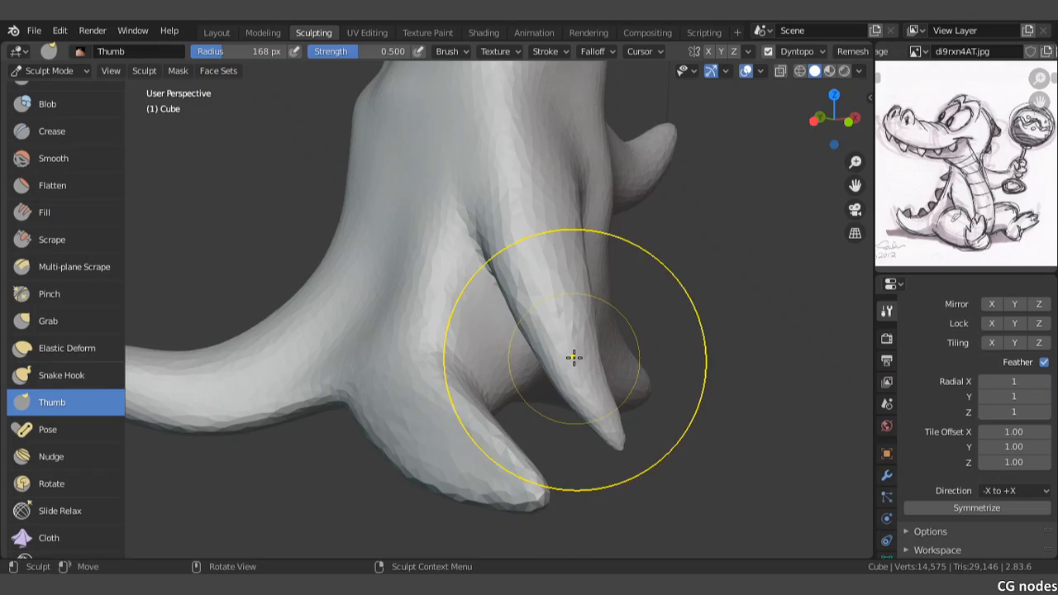
pyautogui.moveTo(579, 366)
pyautogui.mouseDown(button='middle')
pyautogui.moveTo(516, 344)
pyautogui.moveTo(504, 224)
pyautogui.moveTo(486, 241)
pyautogui.mouseUp(button='middle')
# Step: Build up a vertical band along the belly in the front view with Clay Strips at a 67 px radius
pyautogui.scroll(-1, 503, 222)
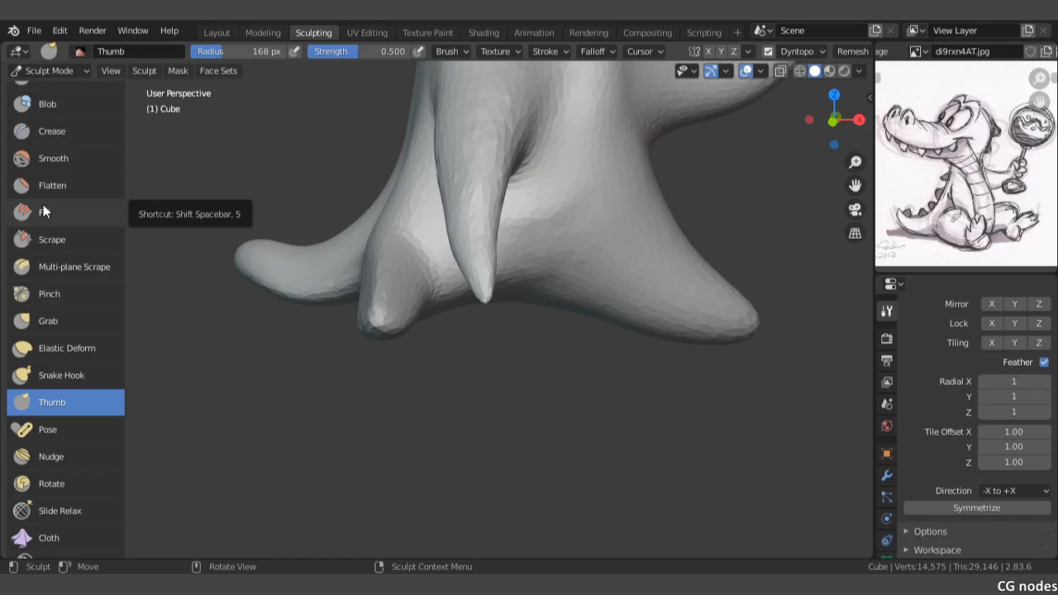
pyautogui.scroll(6, 45, 212)
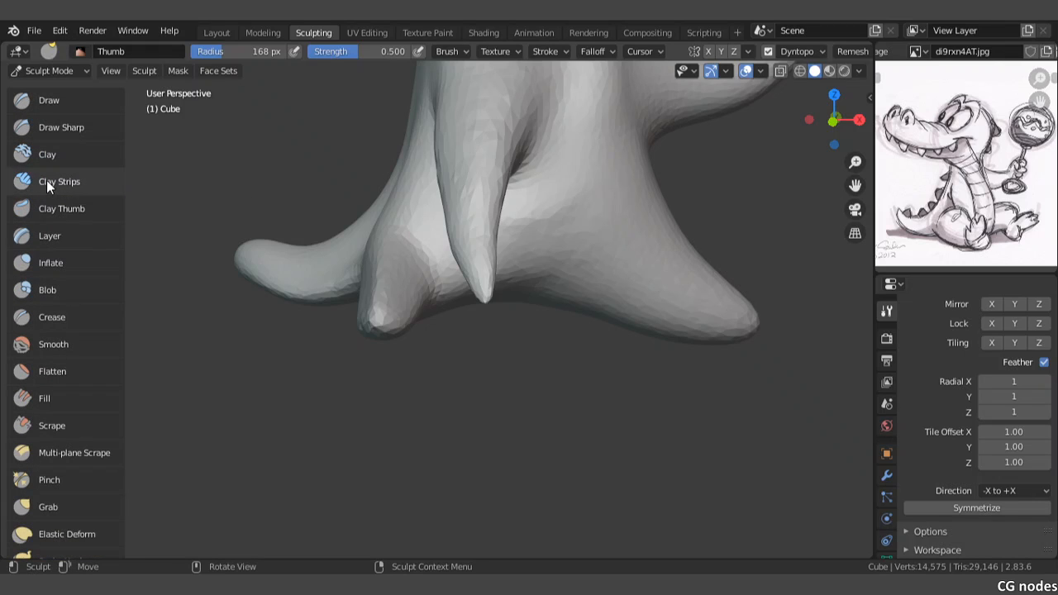
pyautogui.click(47, 184)
pyautogui.scroll(1, 425, 305)
pyautogui.scroll(2, 425, 306)
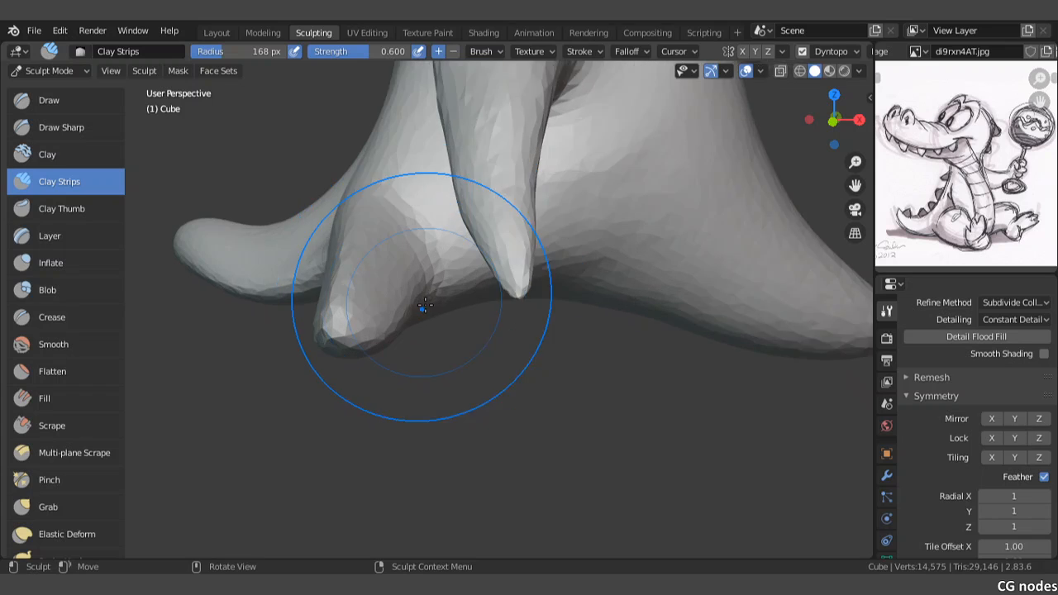
pyautogui.moveTo(359, 250)
pyautogui.mouseDown(button='middle')
pyautogui.moveTo(366, 288)
pyautogui.moveTo(385, 253)
pyautogui.moveTo(390, 404)
pyautogui.mouseUp(button='middle')
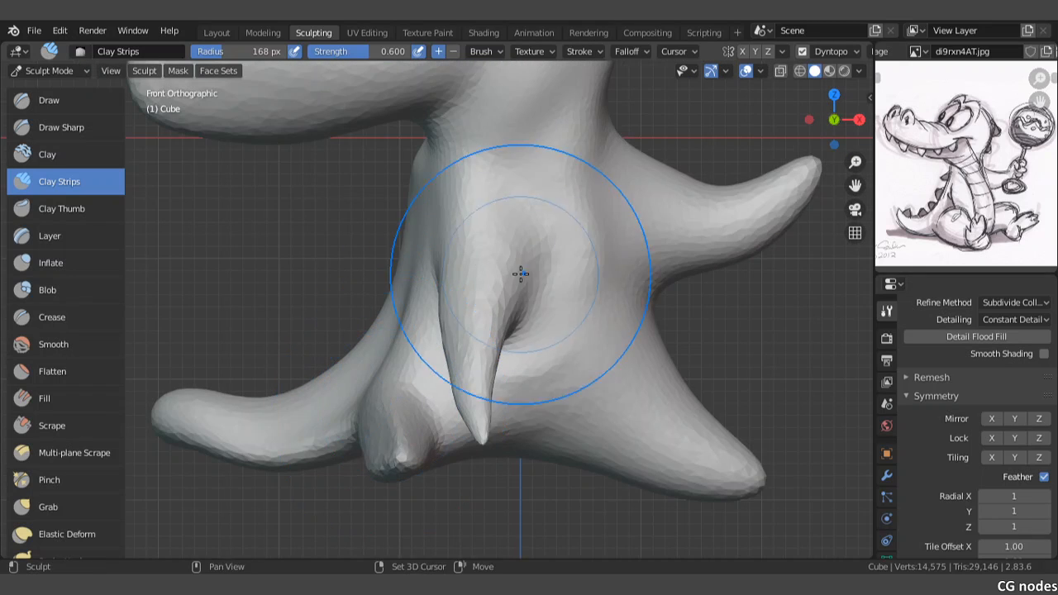
pyautogui.keyDown('shift'); pyautogui.moveTo(520, 273); pyautogui.dragTo(474, 273, button='middle'); pyautogui.keyUp('shift')
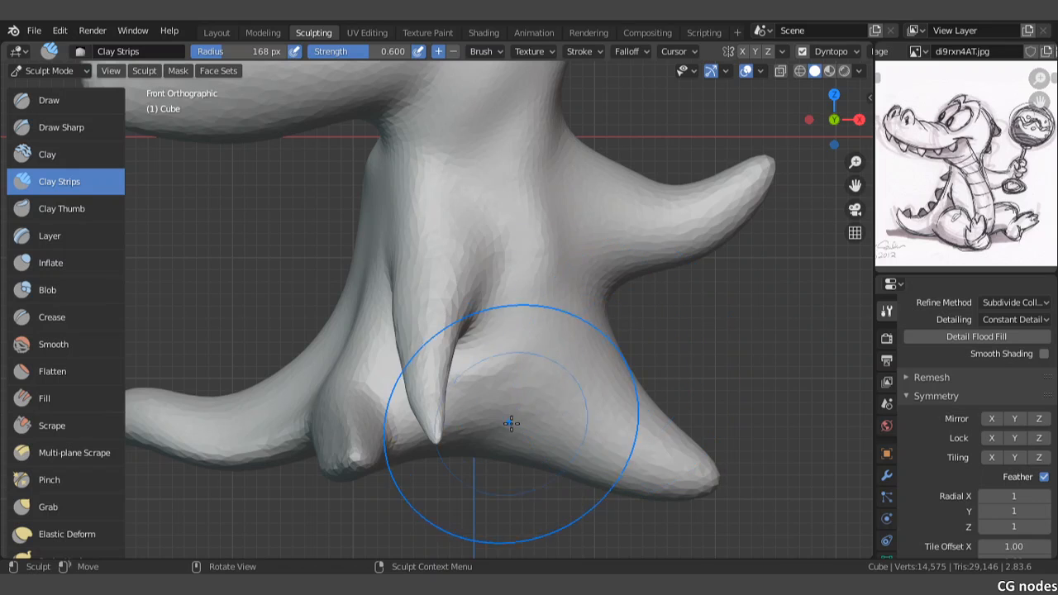
pyautogui.press('f')
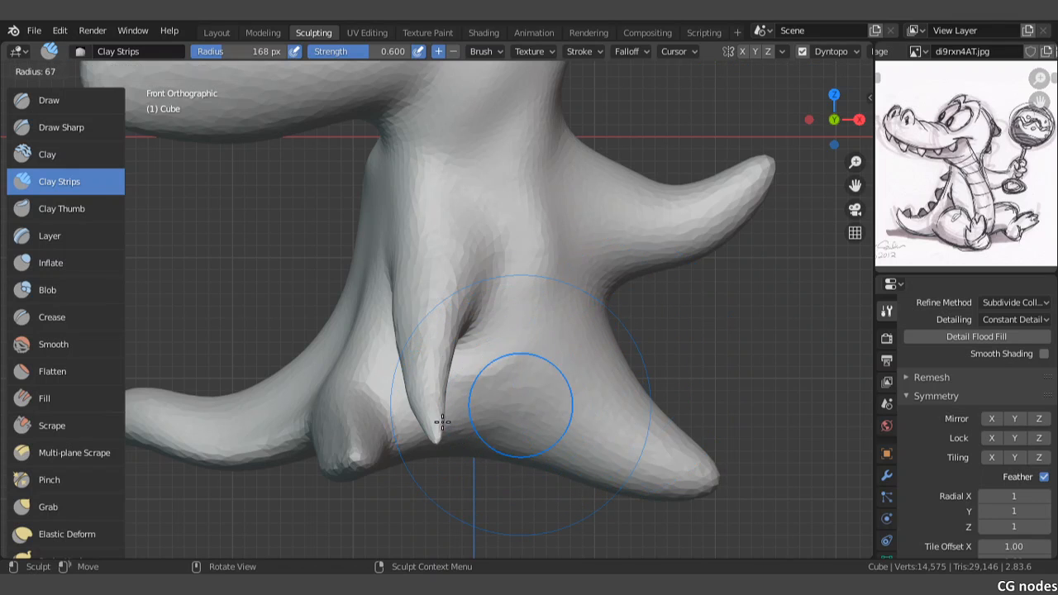
pyautogui.click(442, 422)
pyautogui.moveTo(497, 403)
pyautogui.mouseDown()
pyautogui.moveTo(513, 368)
pyautogui.moveTo(522, 267)
pyautogui.moveTo(528, 296)
pyautogui.mouseUp()
# Step: Set the Clay Strips brush's Autosmooth to 1.000 and blend the belly band's rough edges into the chest and pelvis
pyautogui.scroll(8, 945, 416)
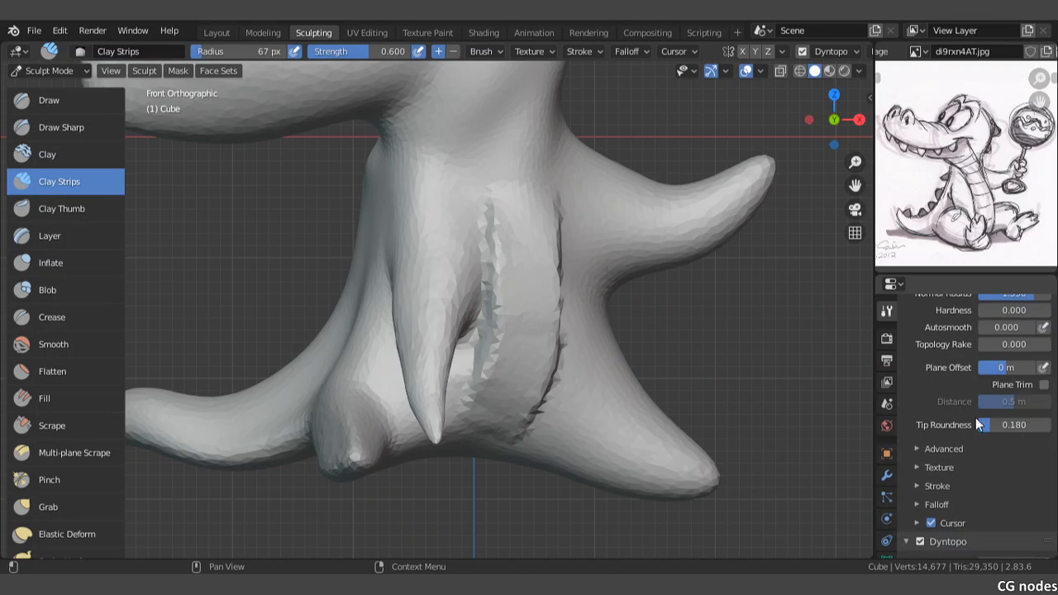
pyautogui.scroll(6, 958, 363)
pyautogui.scroll(-5, 958, 363)
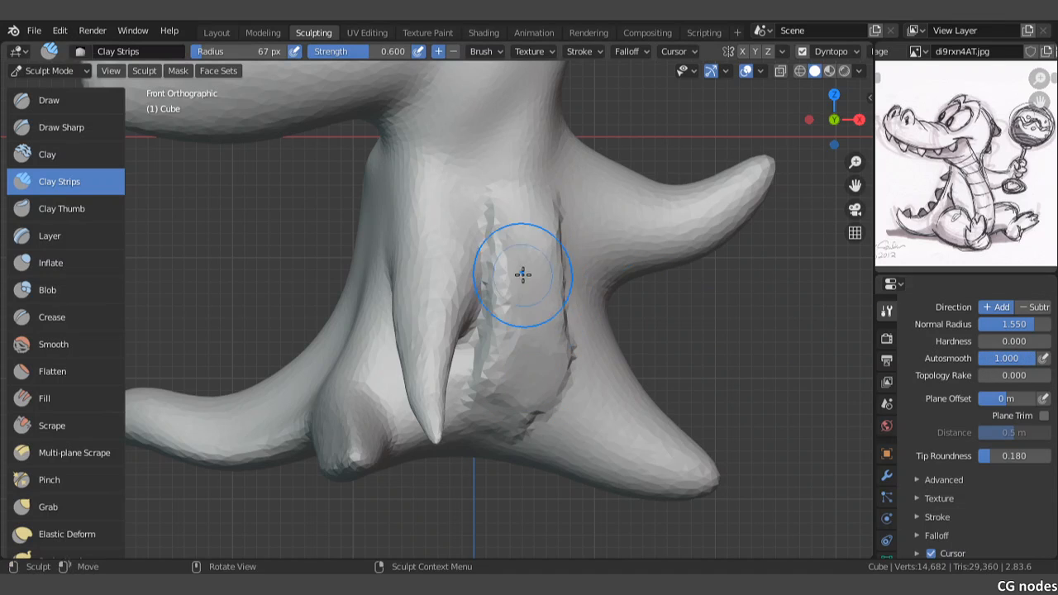
pyautogui.moveTo(523, 274); pyautogui.dragTo(513, 394)
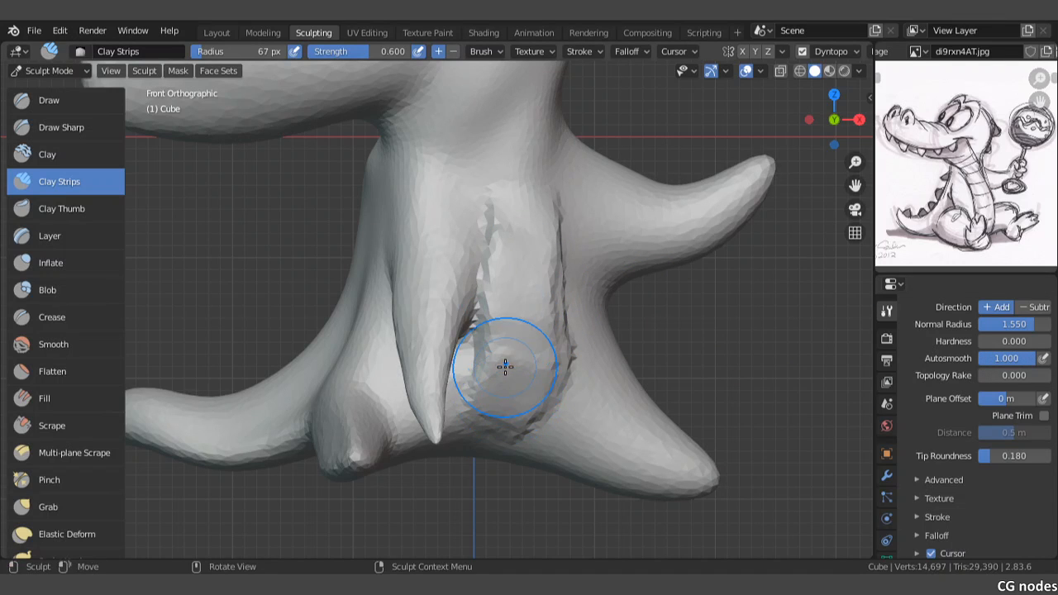
pyautogui.moveTo(523, 259)
pyautogui.mouseDown()
pyautogui.moveTo(466, 123)
pyautogui.moveTo(528, 228)
pyautogui.mouseUp()
pyautogui.keyDown('shift'); pyautogui.moveTo(448, 142); pyautogui.dragTo(483, 304); pyautogui.keyUp('shift')
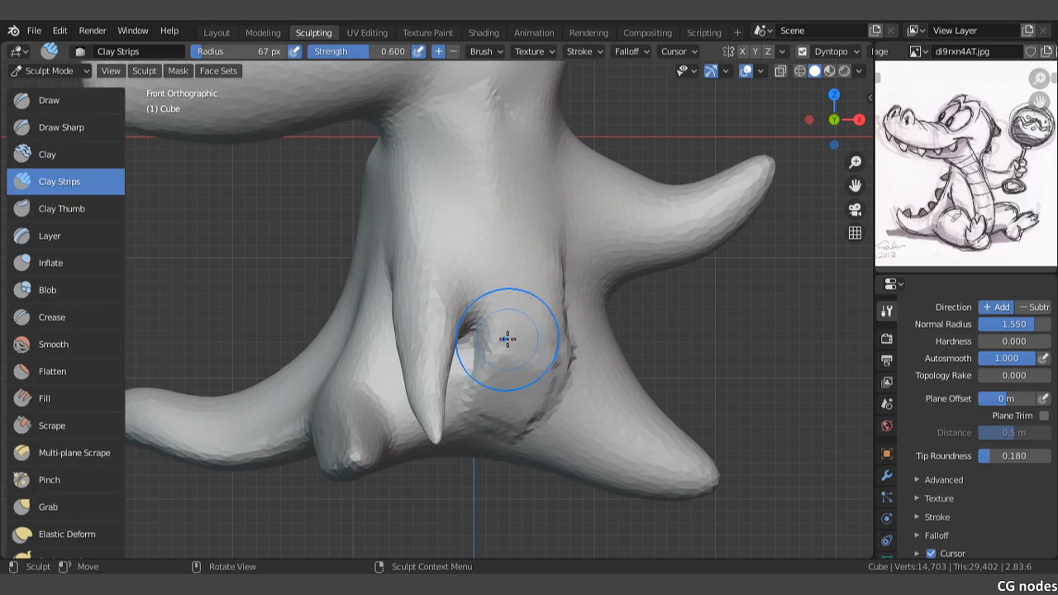
pyautogui.moveTo(507, 339)
pyautogui.keyDown('shift'); pyautogui.mouseDown()
pyautogui.moveTo(529, 350)
pyautogui.moveTo(537, 399)
pyautogui.mouseUp(); pyautogui.keyUp('shift')
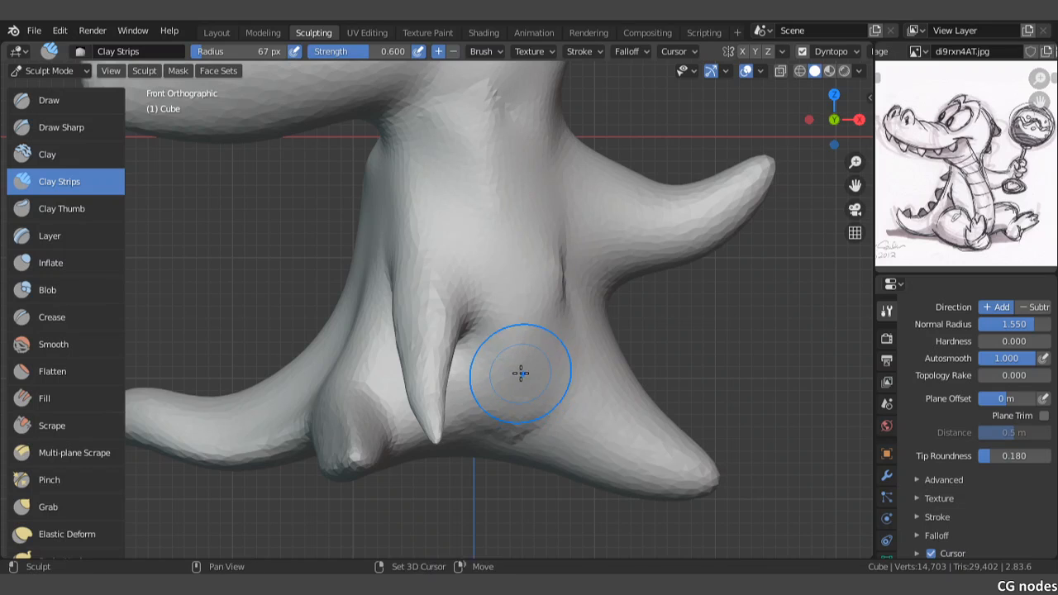
# Step: Lay another pass of Clay Strips down the belly from the upper chest to the pelvis
pyautogui.keyDown('shift'); pyautogui.moveTo(520, 372); pyautogui.dragTo(522, 337, button='middle'); pyautogui.keyUp('shift')
pyautogui.moveTo(532, 297)
pyautogui.mouseDown()
pyautogui.moveTo(534, 286)
pyautogui.moveTo(540, 300)
pyautogui.moveTo(523, 342)
pyautogui.mouseUp()
pyautogui.moveTo(535, 172)
pyautogui.mouseDown()
pyautogui.moveTo(543, 253)
pyautogui.moveTo(513, 308)
pyautogui.moveTo(508, 292)
pyautogui.mouseUp()
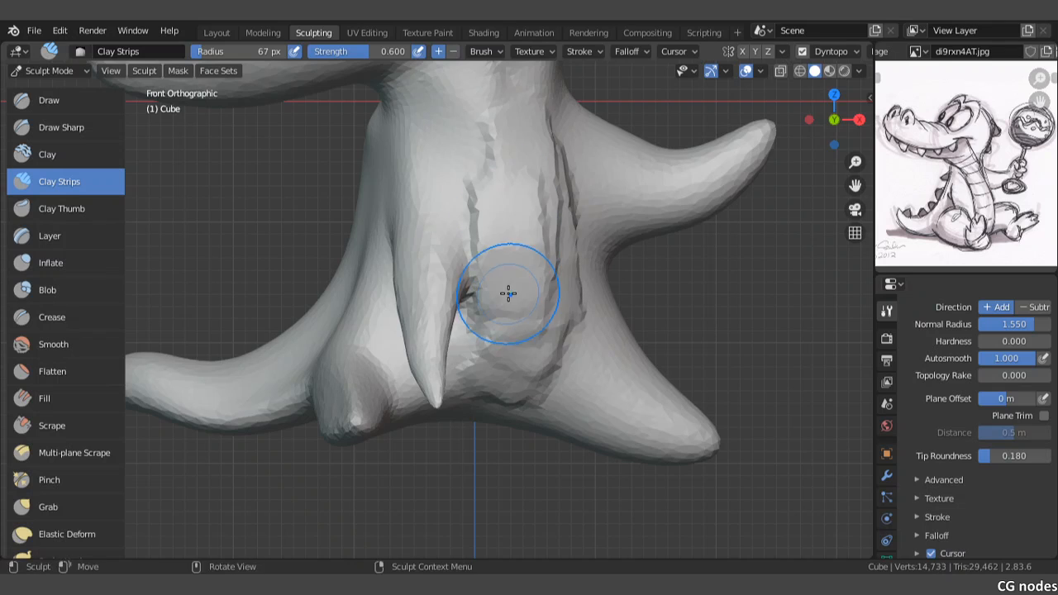
# Step: Add more Clay Strips over the belly band and blend its edge beside the near arm and down into the pelvis
pyautogui.moveTo(508, 292)
pyautogui.mouseDown(button='middle')
pyautogui.moveTo(520, 264)
pyautogui.moveTo(515, 212)
pyautogui.mouseUp(button='middle')
pyautogui.moveTo(508, 146); pyautogui.dragTo(532, 363)
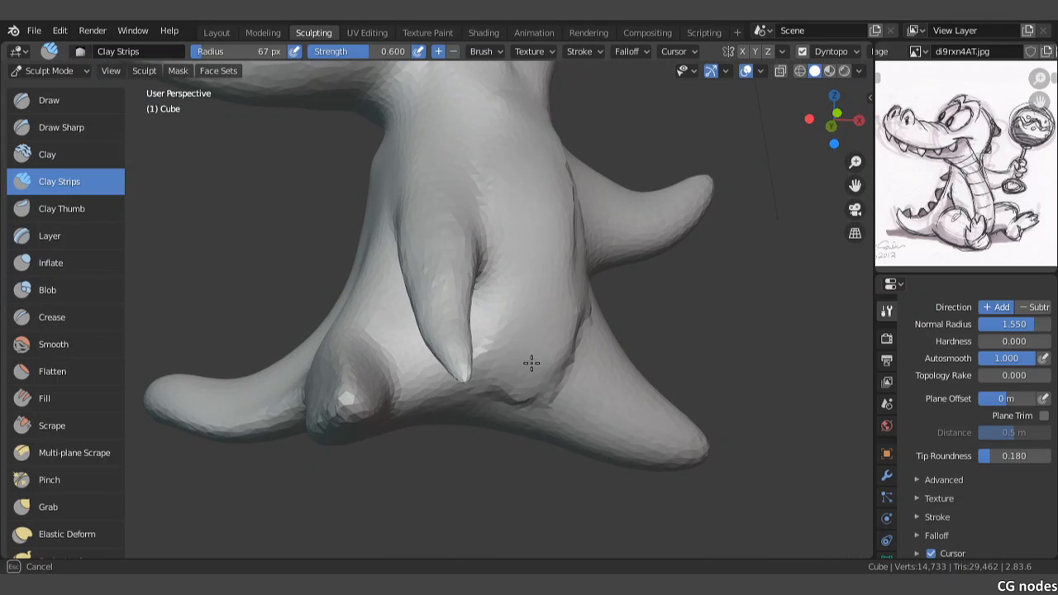
pyautogui.moveTo(505, 340); pyautogui.dragTo(510, 385, button='middle')
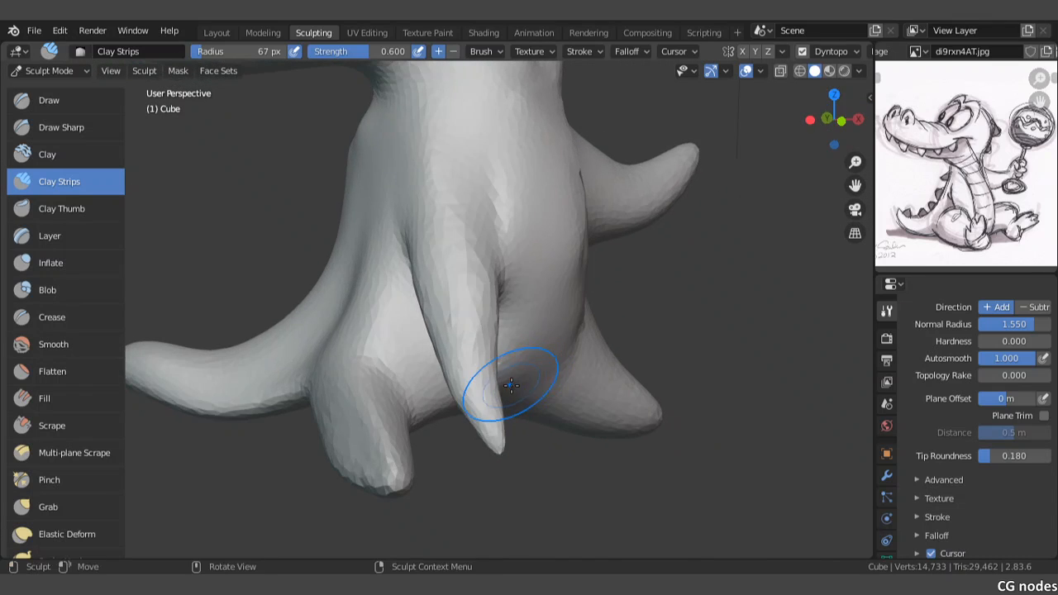
pyautogui.moveTo(519, 348); pyautogui.dragTo(483, 351, button='middle')
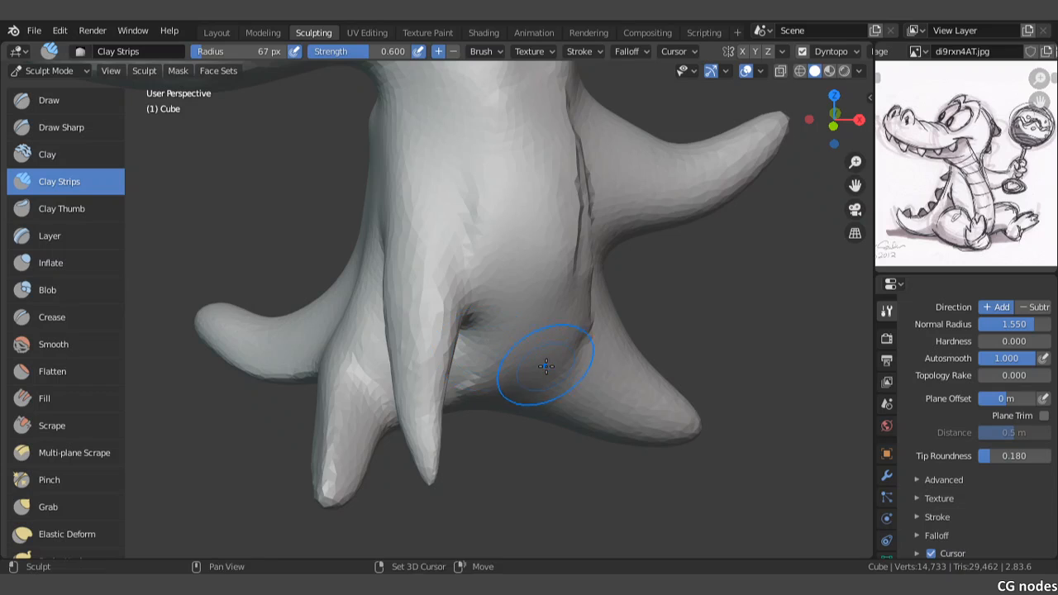
pyautogui.keyDown('shift'); pyautogui.moveTo(546, 365); pyautogui.dragTo(461, 297, button='middle'); pyautogui.keyUp('shift')
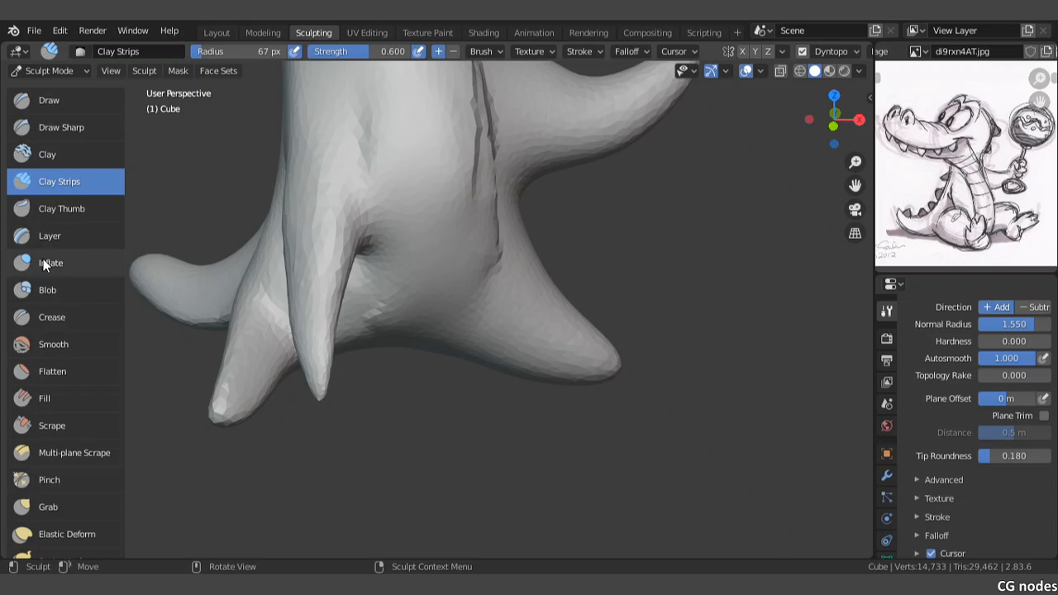
# Step: Carve a fold between the lower belly and the outstretched leg with the Crease brush at a 67 px radius
pyautogui.click(50, 318)
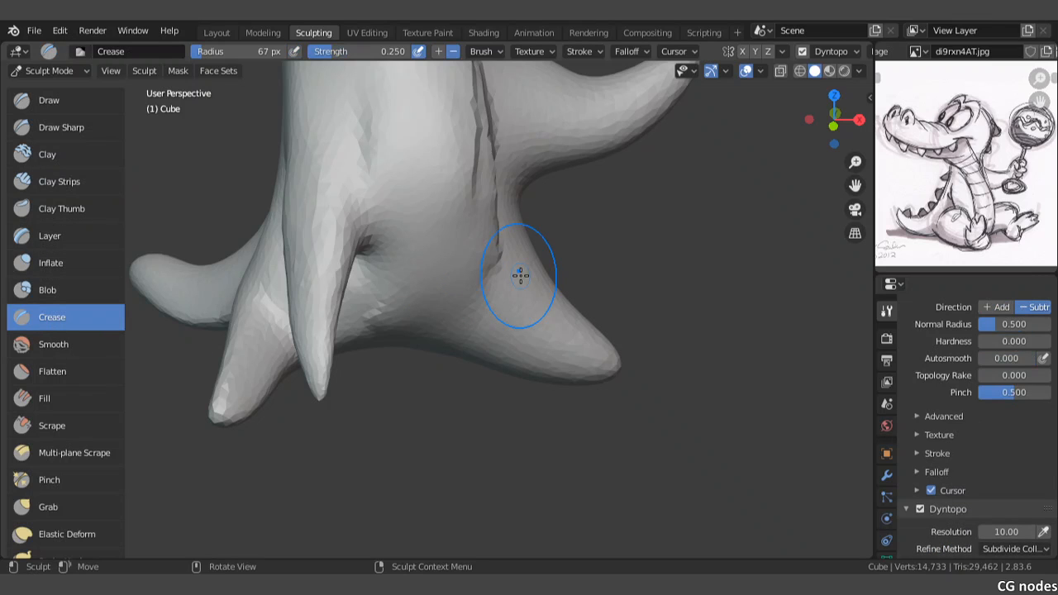
pyautogui.scroll(2, 520, 276)
pyautogui.moveTo(516, 283); pyautogui.dragTo(473, 282, button='middle')
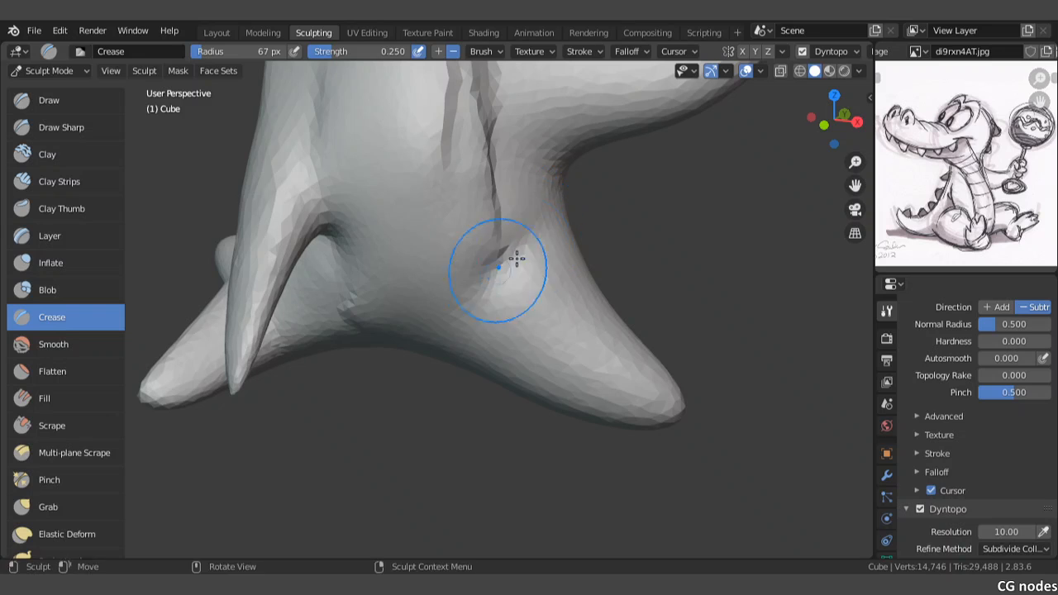
pyautogui.moveTo(461, 310); pyautogui.dragTo(449, 339)
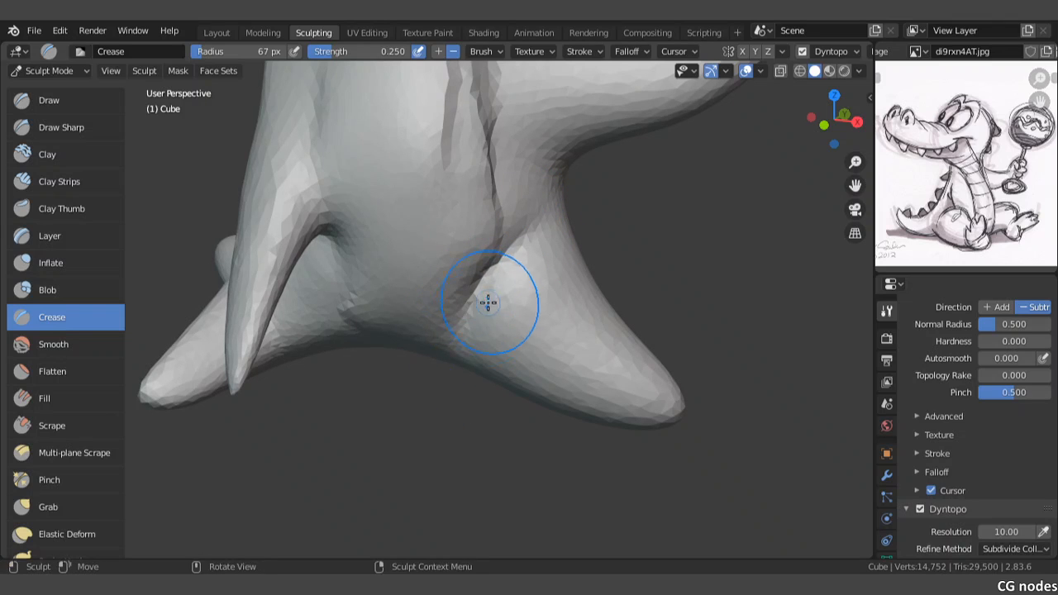
# Step: Continue the crease around the outer side of the hip to define where the outstretched leg joins the body
pyautogui.moveTo(547, 225)
pyautogui.mouseDown(button='middle')
pyautogui.moveTo(463, 220)
pyautogui.moveTo(553, 226)
pyautogui.moveTo(522, 245)
pyautogui.moveTo(482, 220)
pyautogui.mouseUp(button='middle')
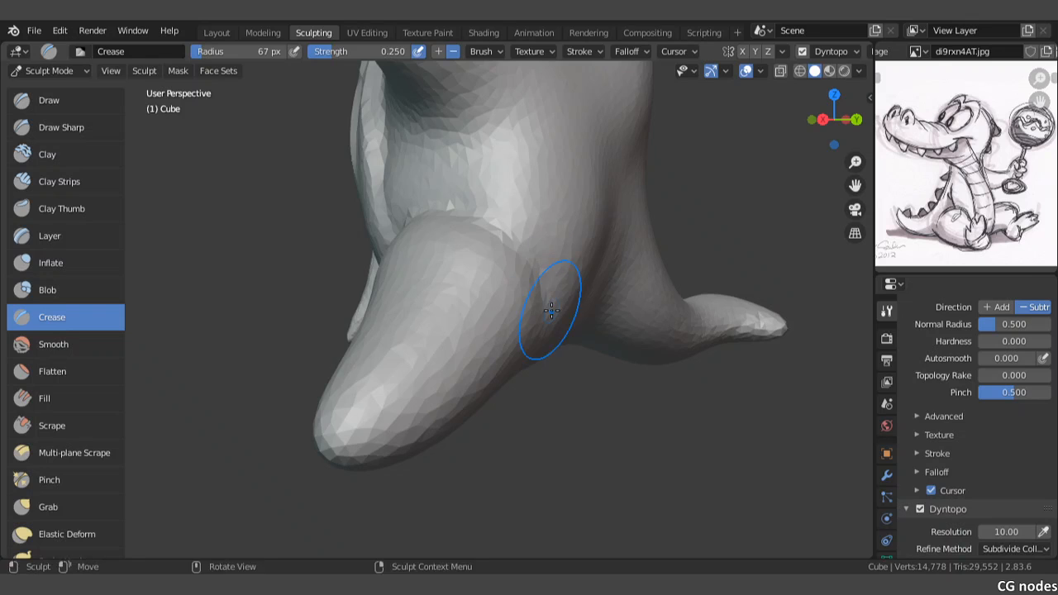
pyautogui.moveTo(551, 310)
pyautogui.mouseDown(button='middle')
pyautogui.moveTo(489, 255)
pyautogui.moveTo(468, 212)
pyautogui.mouseUp(button='middle')
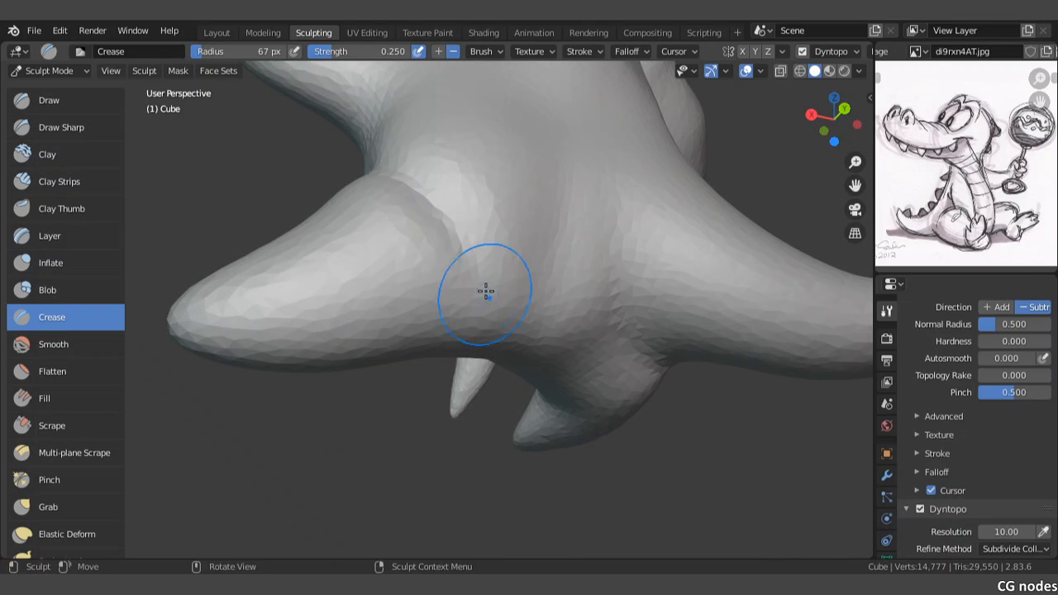
pyautogui.moveTo(472, 265)
pyautogui.mouseDown(button='middle')
pyautogui.moveTo(472, 323)
pyautogui.moveTo(606, 330)
pyautogui.mouseUp(button='middle')
pyautogui.press('KP_1')
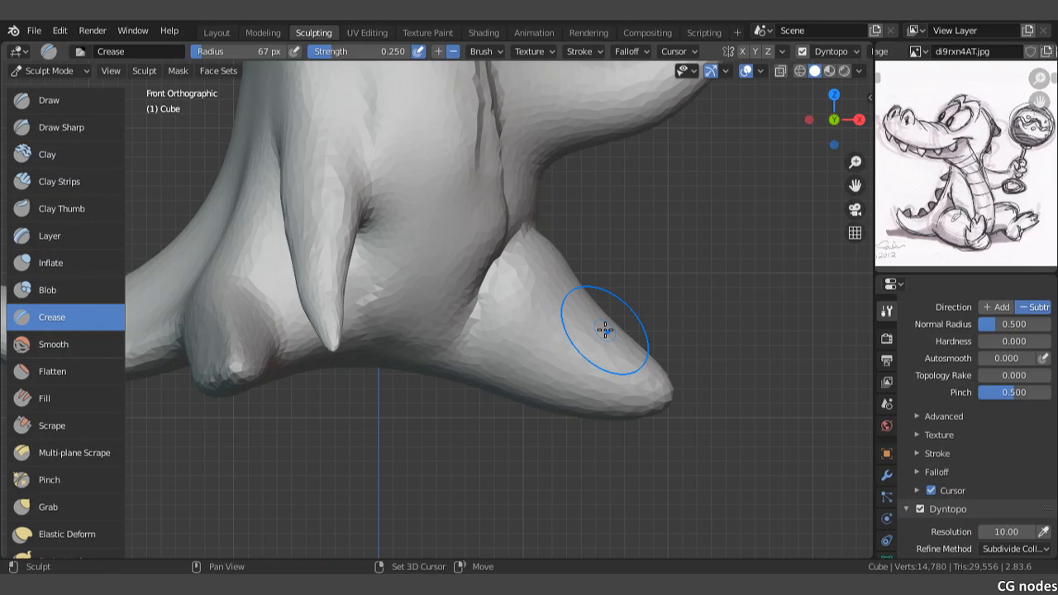
pyautogui.moveTo(461, 229)
pyautogui.keyDown('shift'); pyautogui.mouseDown(button='middle')
pyautogui.moveTo(454, 264)
pyautogui.moveTo(468, 233)
pyautogui.mouseUp(button='middle'); pyautogui.keyUp('shift')
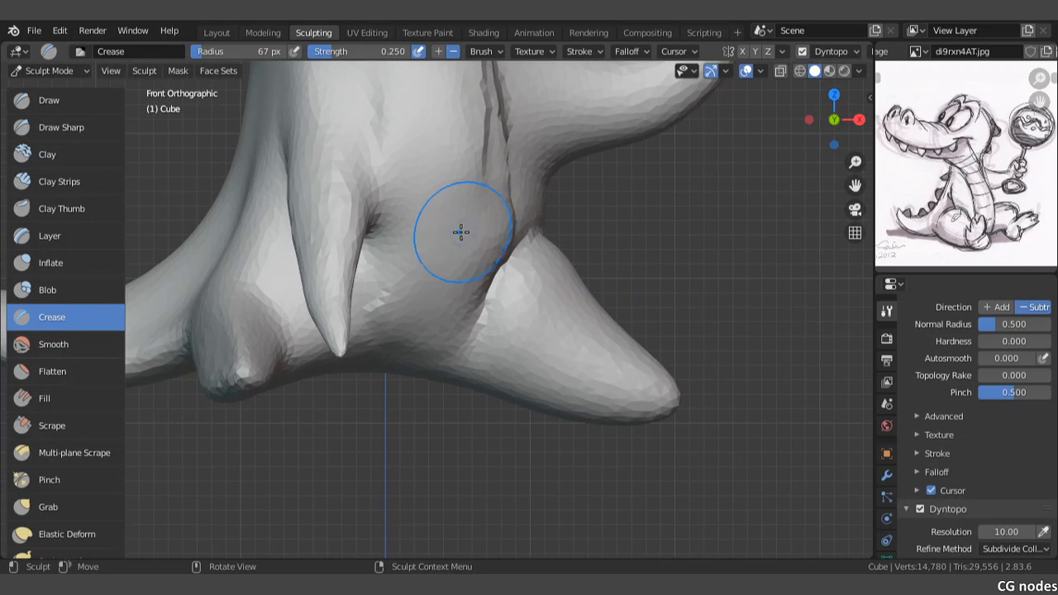
# Step: Pull the belly's side edge toward the top of the outstretched thigh with Elastic Deform at a 67 px radius
pyautogui.click(47, 533)
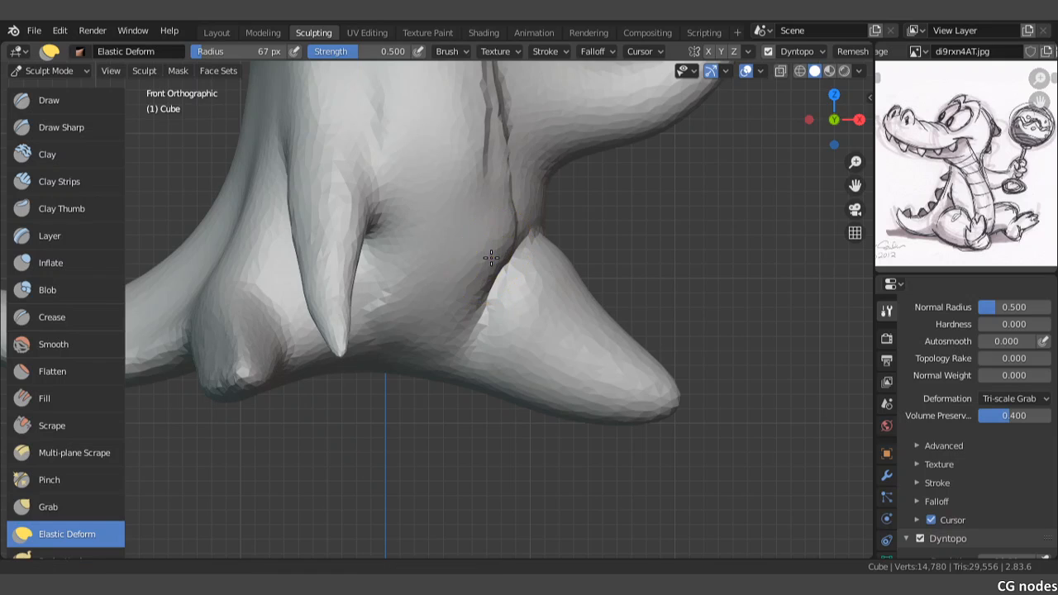
pyautogui.keyDown('shift'); pyautogui.moveTo(491, 258); pyautogui.dragTo(472, 237, button='middle'); pyautogui.keyUp('shift')
pyautogui.scroll(2, 482, 235)
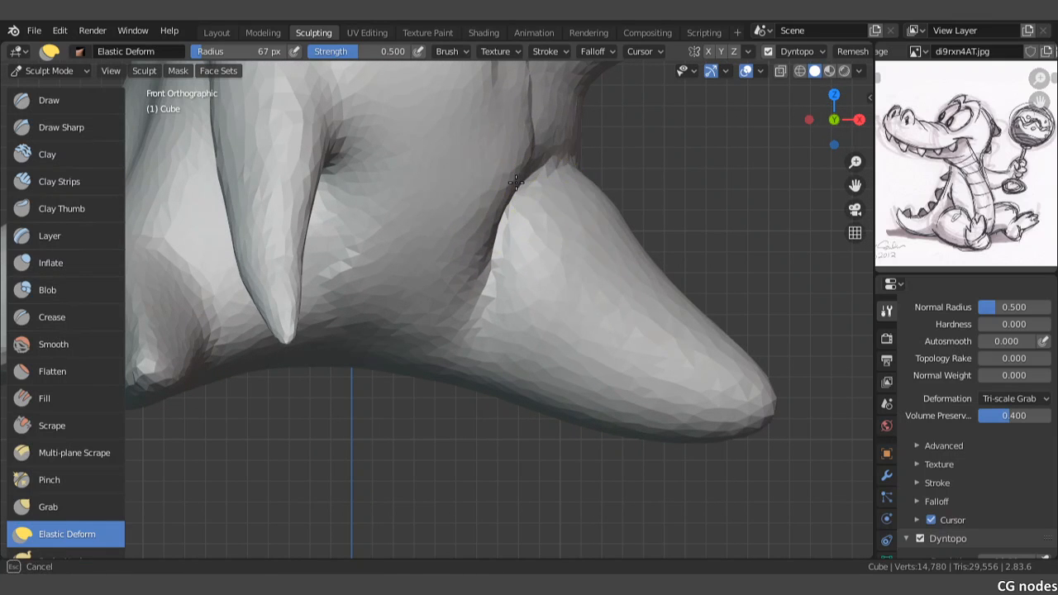
pyautogui.moveTo(550, 175); pyautogui.dragTo(539, 159)
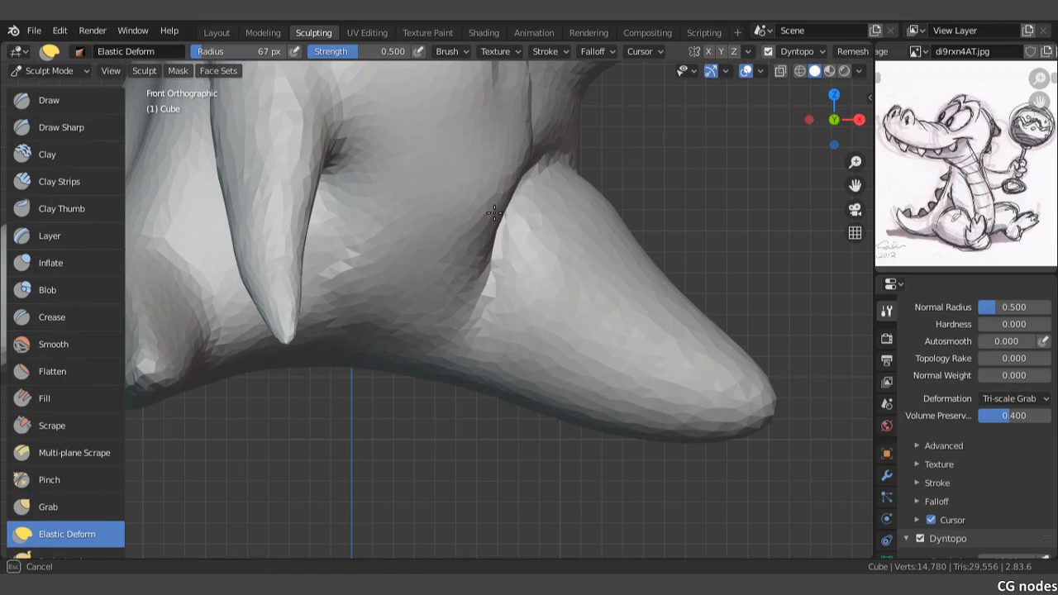
pyautogui.moveTo(461, 193)
pyautogui.mouseDown(button='middle')
pyautogui.moveTo(534, 208)
pyautogui.moveTo(489, 243)
pyautogui.mouseUp(button='middle')
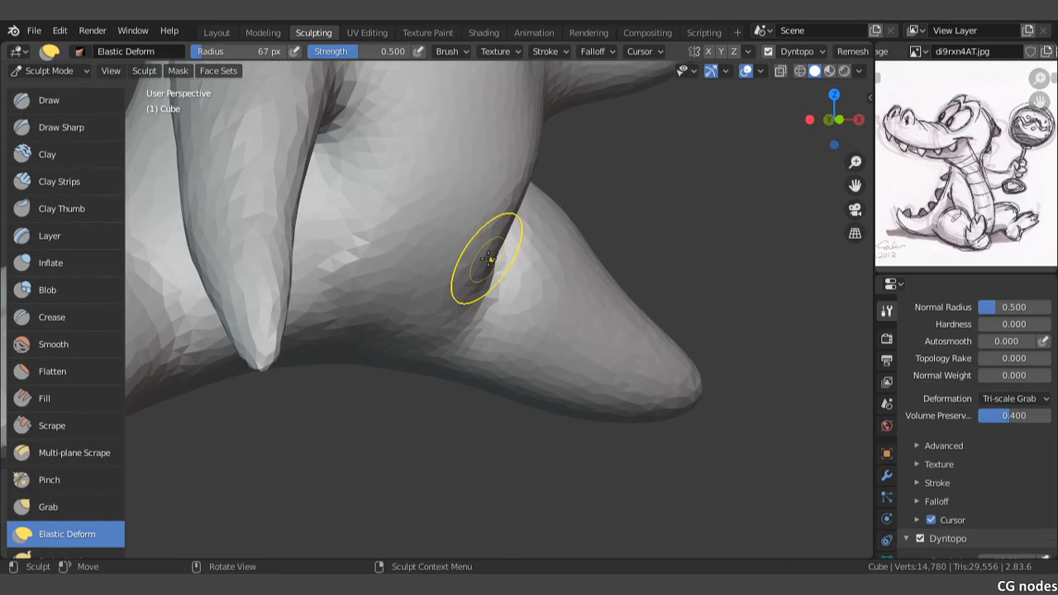
# Step: Push the lower belly outward over the thigh crease with Elastic Deform so that it overhangs the groin
pyautogui.moveTo(539, 266); pyautogui.dragTo(500, 266, button='middle')
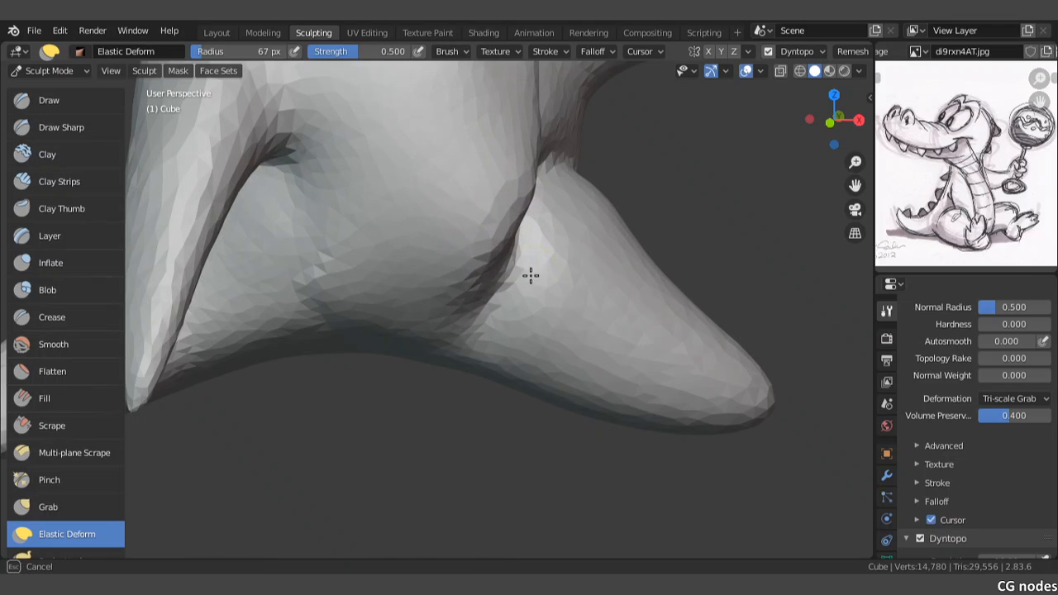
pyautogui.moveTo(513, 285); pyautogui.dragTo(543, 272)
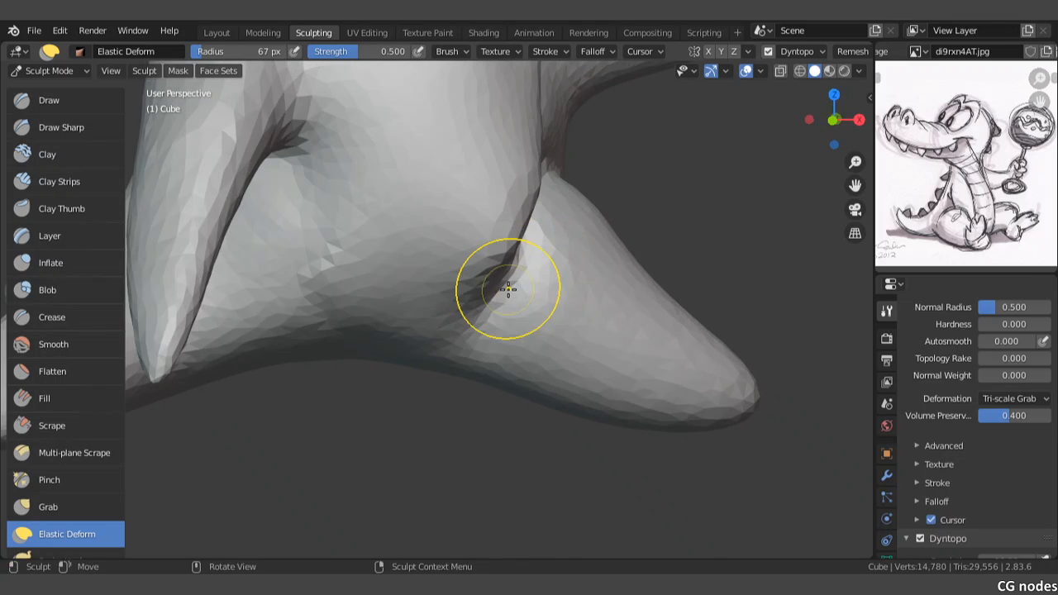
pyautogui.moveTo(457, 273); pyautogui.dragTo(481, 293)
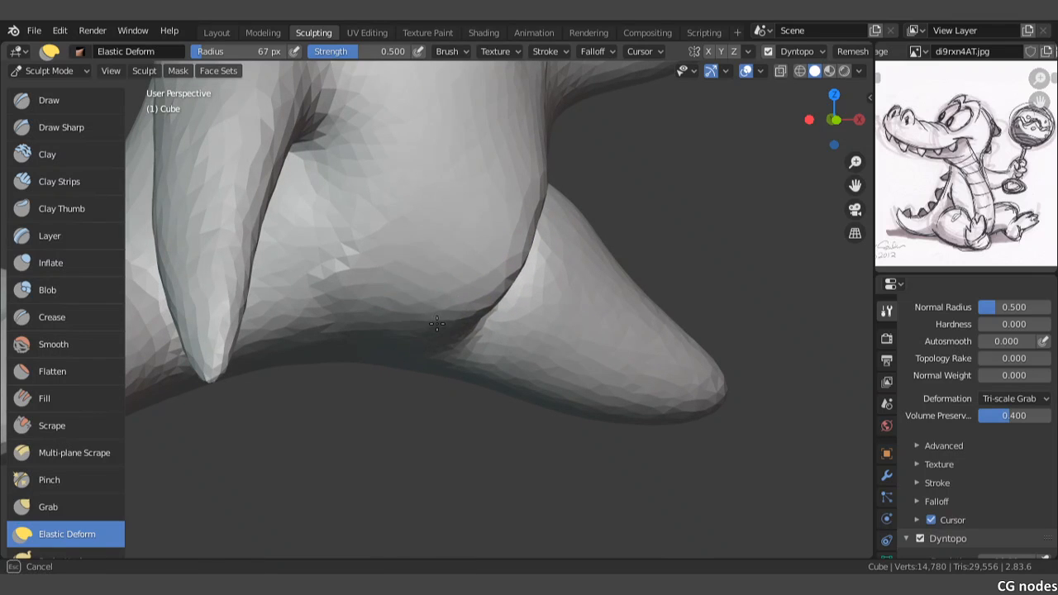
# Step: Bulge the belly's side outward between the raised arm and the thigh with short Elastic Deform strokes
pyautogui.moveTo(367, 261); pyautogui.dragTo(453, 207, button='middle')
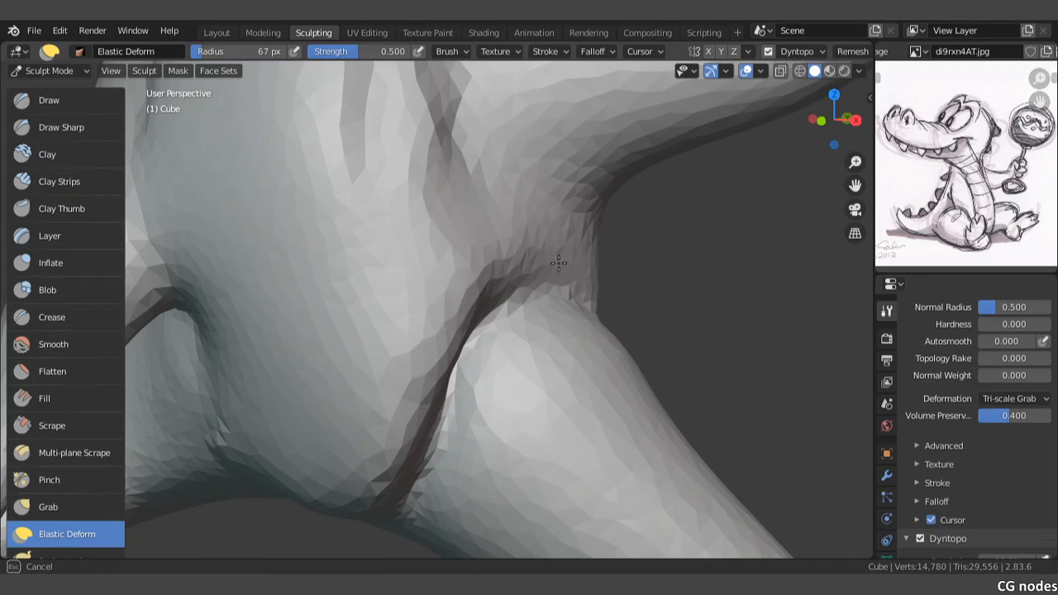
pyautogui.moveTo(498, 233); pyautogui.dragTo(499, 234)
pyautogui.moveTo(457, 205); pyautogui.dragTo(495, 218)
pyautogui.moveTo(450, 192); pyautogui.dragTo(490, 203)
pyautogui.moveTo(488, 212); pyautogui.dragTo(486, 171, button='middle')
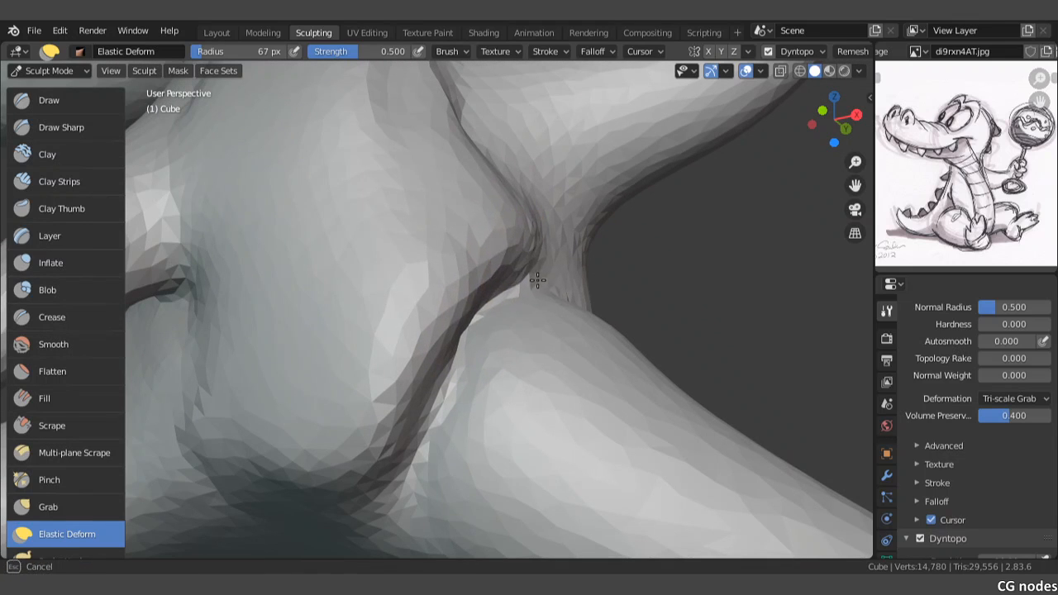
# Step: Adjust both sides of the groin fold with Elastic Deform, shaping the thigh's upper edge against the belly
pyautogui.moveTo(412, 366)
pyautogui.mouseDown(button='middle')
pyautogui.moveTo(436, 315)
pyautogui.moveTo(464, 322)
pyautogui.mouseUp(button='middle')
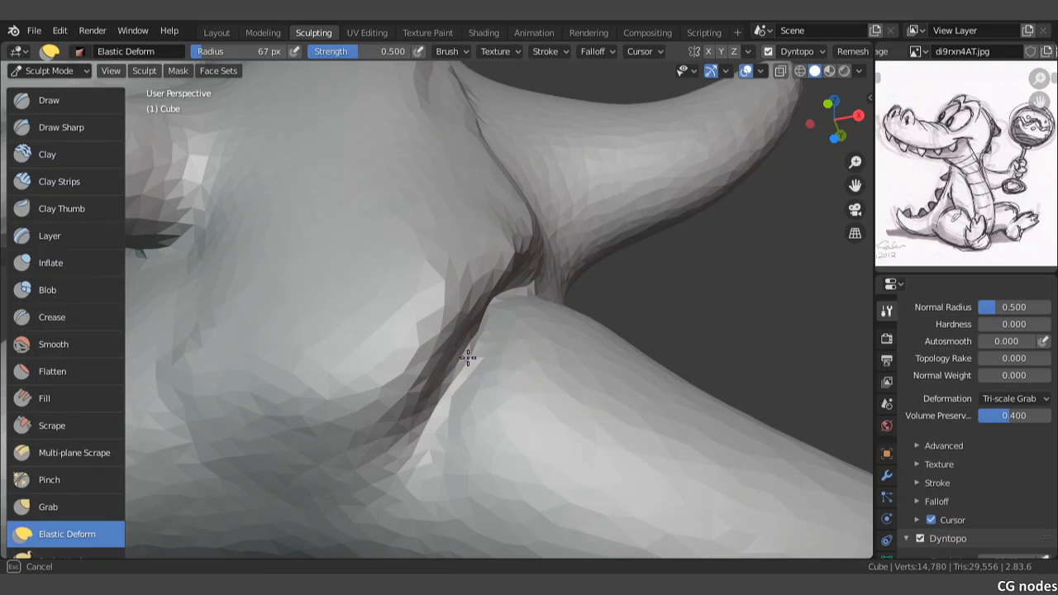
pyautogui.moveTo(481, 380); pyautogui.dragTo(441, 364, button='middle')
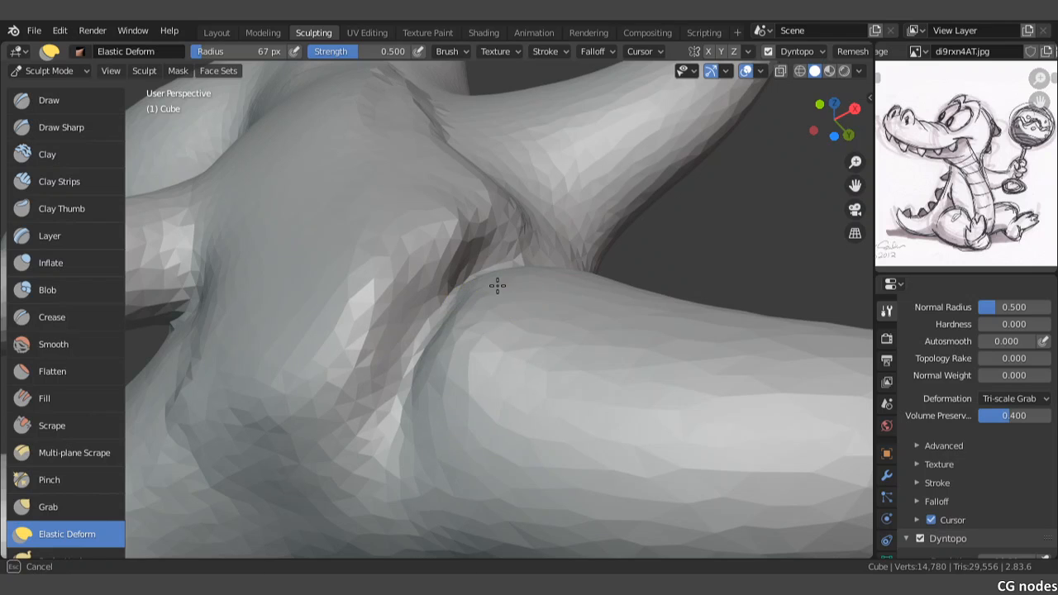
pyautogui.moveTo(530, 284)
pyautogui.mouseDown(button='middle')
pyautogui.moveTo(457, 331)
pyautogui.moveTo(540, 376)
pyautogui.mouseUp(button='middle')
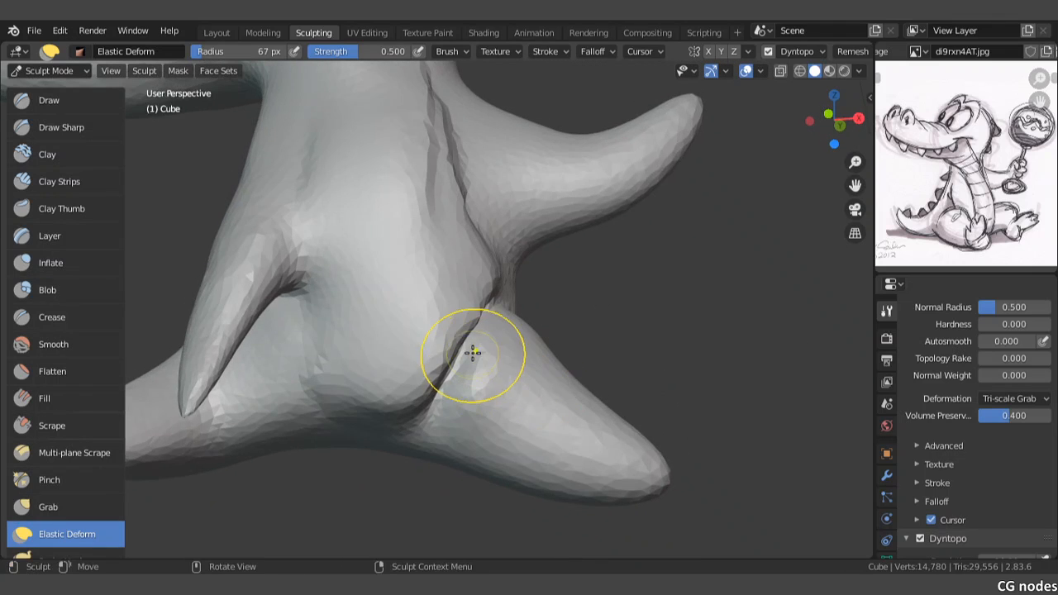
pyautogui.moveTo(470, 350); pyautogui.dragTo(479, 383, button='middle')
pyautogui.press('KP_1')
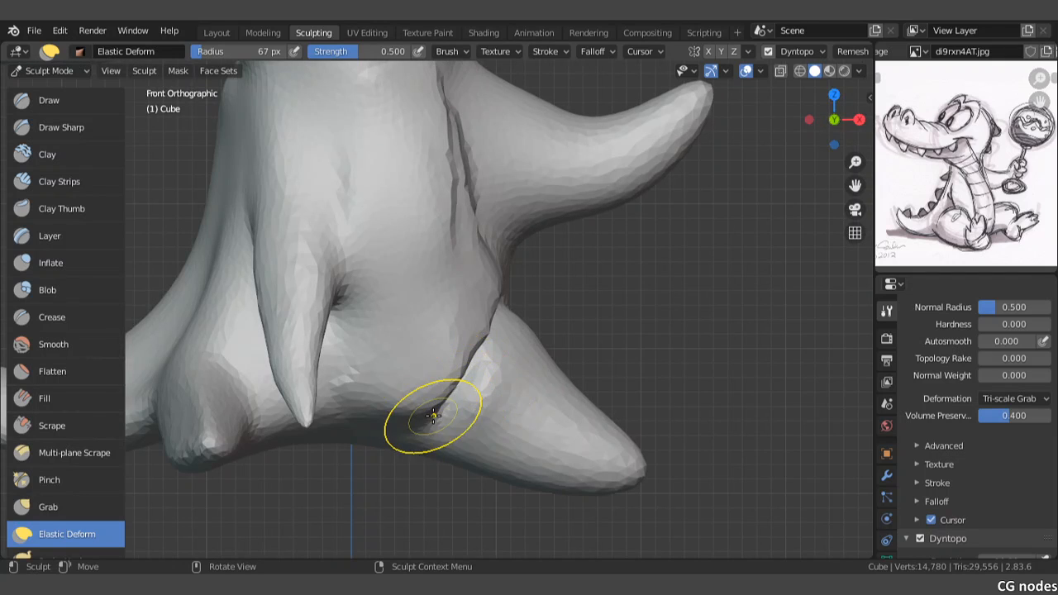
# Step: Round the belly's lower contour against the thigh in the front view and soften the fold between them
pyautogui.moveTo(430, 413)
pyautogui.mouseDown()
pyautogui.moveTo(418, 437)
pyautogui.moveTo(399, 438)
pyautogui.moveTo(398, 465)
pyautogui.mouseUp()
pyautogui.moveTo(450, 361)
pyautogui.mouseDown()
pyautogui.moveTo(515, 371)
pyautogui.moveTo(509, 356)
pyautogui.mouseUp()
pyautogui.moveTo(484, 295)
pyautogui.mouseDown()
pyautogui.moveTo(475, 371)
pyautogui.moveTo(442, 417)
pyautogui.moveTo(451, 406)
pyautogui.mouseUp()
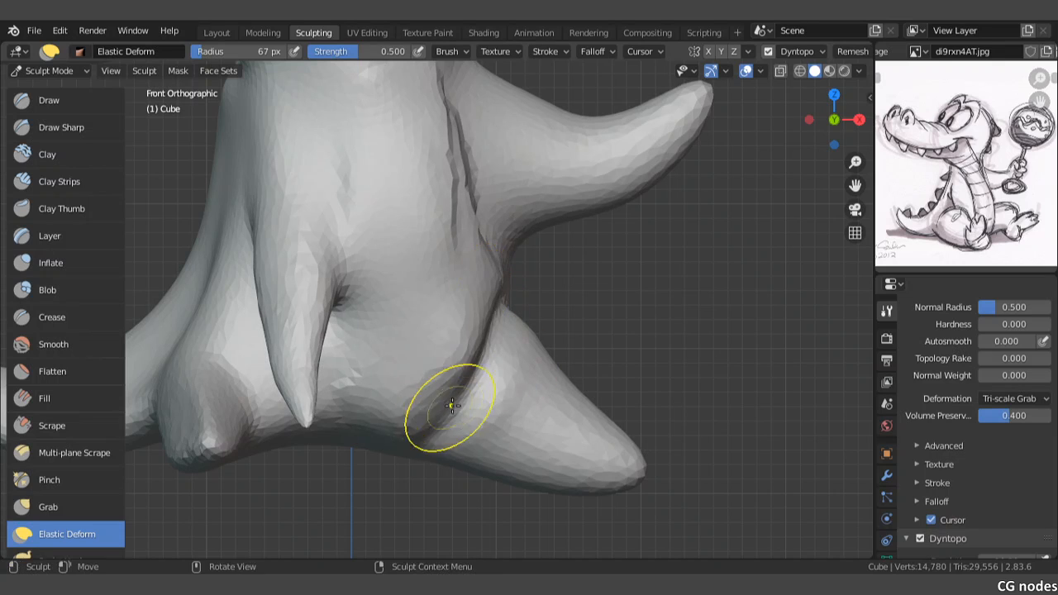
pyautogui.moveTo(451, 406); pyautogui.dragTo(460, 385, button='middle')
pyautogui.press('KP_1')
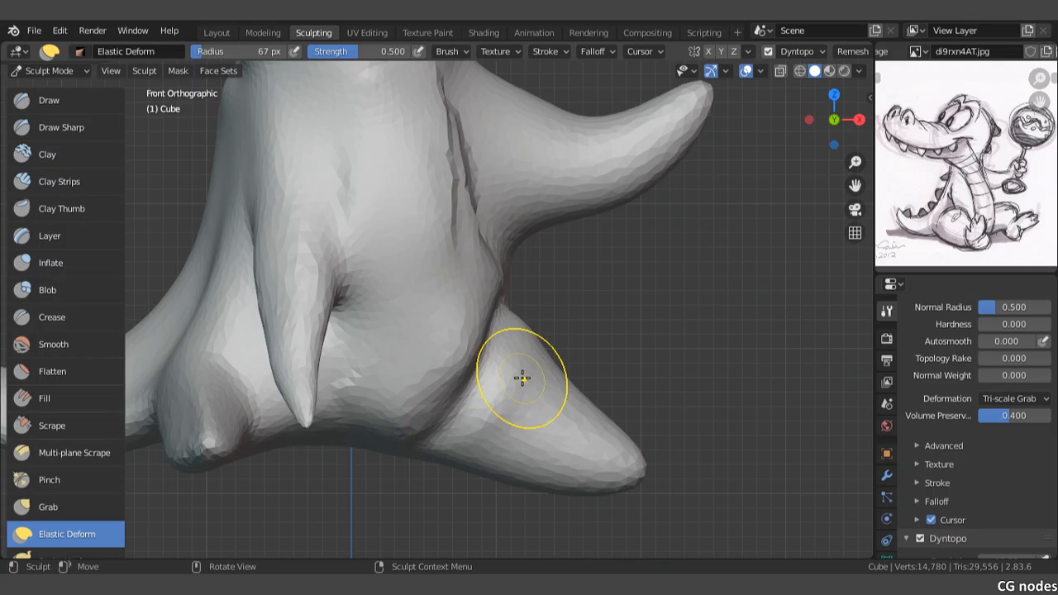
# Step: Pull the belly's rounded edge outward over the thigh with the Snake Hook brush at a 67 px radius
pyautogui.scroll(-2, 55, 504)
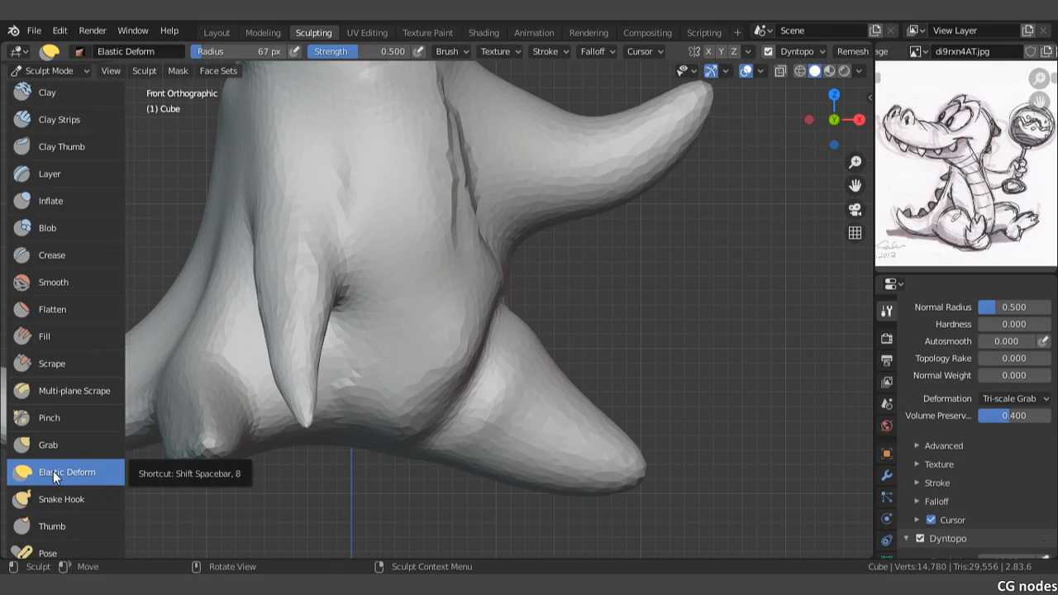
pyautogui.click(54, 500)
pyautogui.moveTo(463, 326)
pyautogui.mouseDown()
pyautogui.moveTo(494, 301)
pyautogui.moveTo(500, 323)
pyautogui.mouseUp()
pyautogui.moveTo(469, 347)
pyautogui.mouseDown()
pyautogui.moveTo(481, 341)
pyautogui.moveTo(437, 406)
pyautogui.mouseUp()
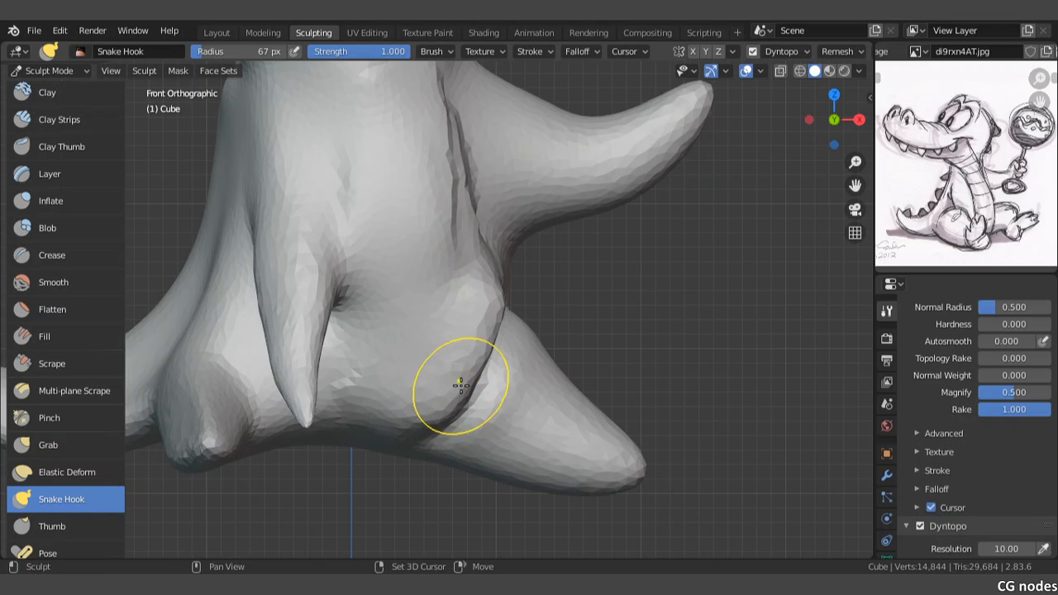
pyautogui.keyDown('shift'); pyautogui.moveTo(461, 385); pyautogui.dragTo(463, 330, button='middle'); pyautogui.keyUp('shift')
# Step: Set the Snake Hook radius to 90 px and drag the belly's side edge outward along the thigh fold
pyautogui.scroll(3, 462, 332)
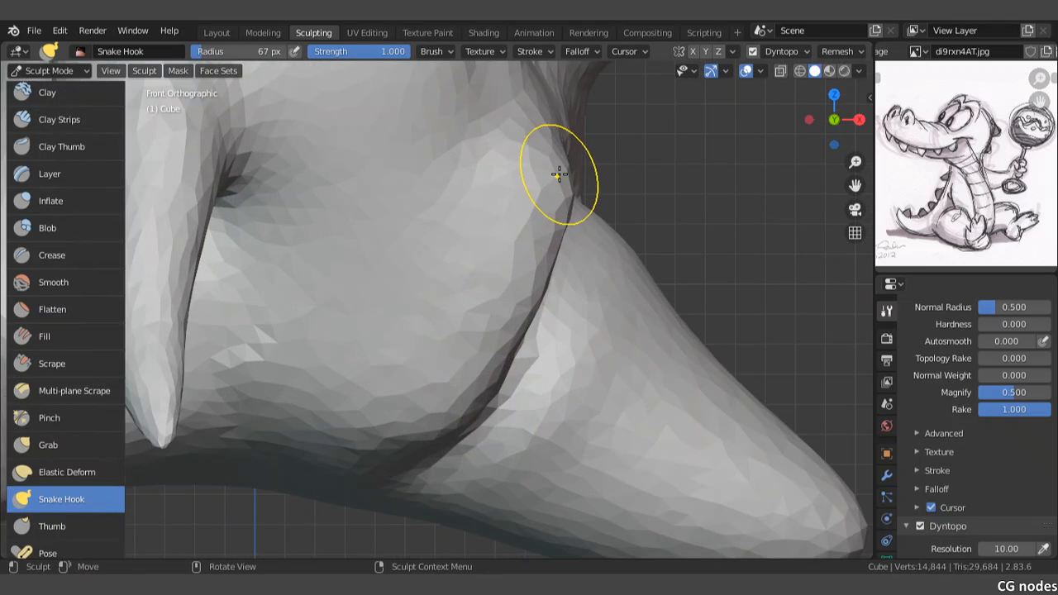
pyautogui.moveTo(558, 173)
pyautogui.mouseDown()
pyautogui.moveTo(520, 307)
pyautogui.moveTo(484, 349)
pyautogui.moveTo(505, 343)
pyautogui.mouseUp()
pyautogui.press('f')
pyautogui.click(515, 352)
pyautogui.moveTo(487, 356); pyautogui.dragTo(493, 367)
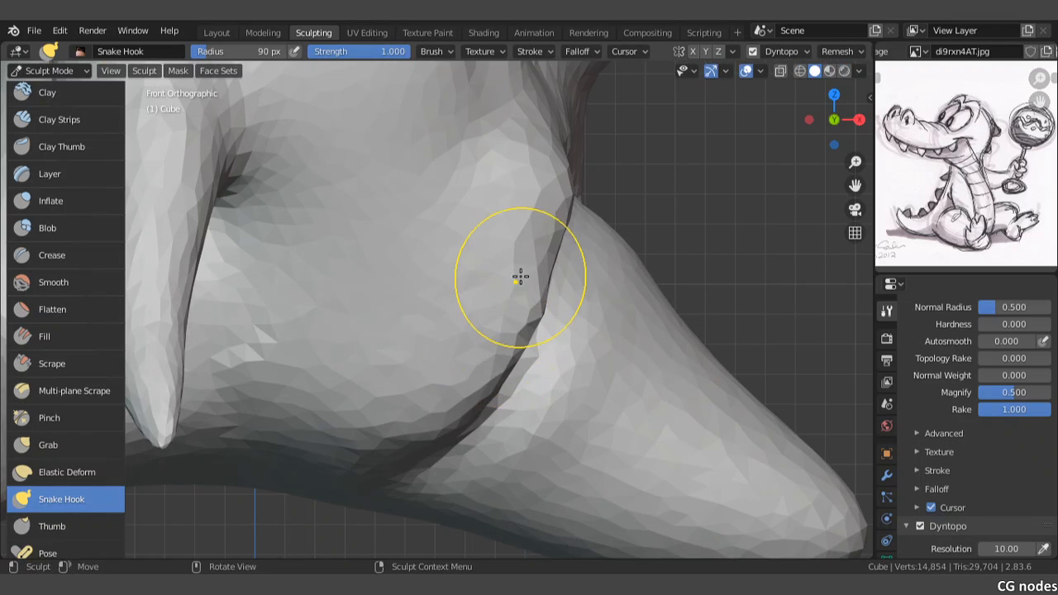
pyautogui.moveTo(520, 278); pyautogui.dragTo(533, 280)
pyautogui.moveTo(534, 262); pyautogui.dragTo(542, 258)
pyautogui.moveTo(544, 245); pyautogui.dragTo(553, 240)
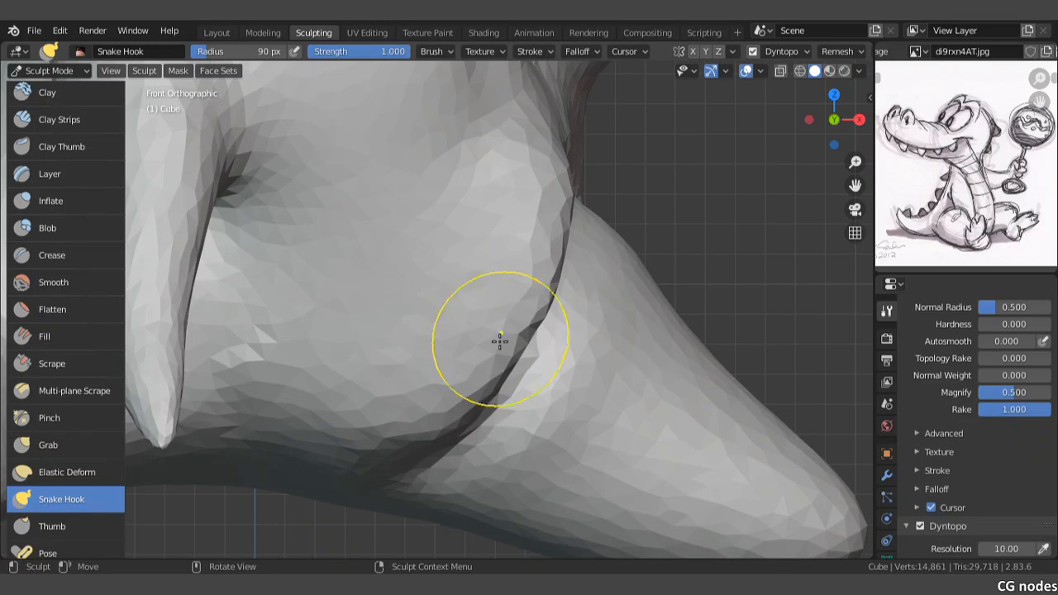
# Step: Even out the belly's lower curve down to the groin with small Snake Hook nudges
pyautogui.moveTo(489, 364); pyautogui.dragTo(509, 351)
pyautogui.moveTo(457, 403); pyautogui.dragTo(462, 408)
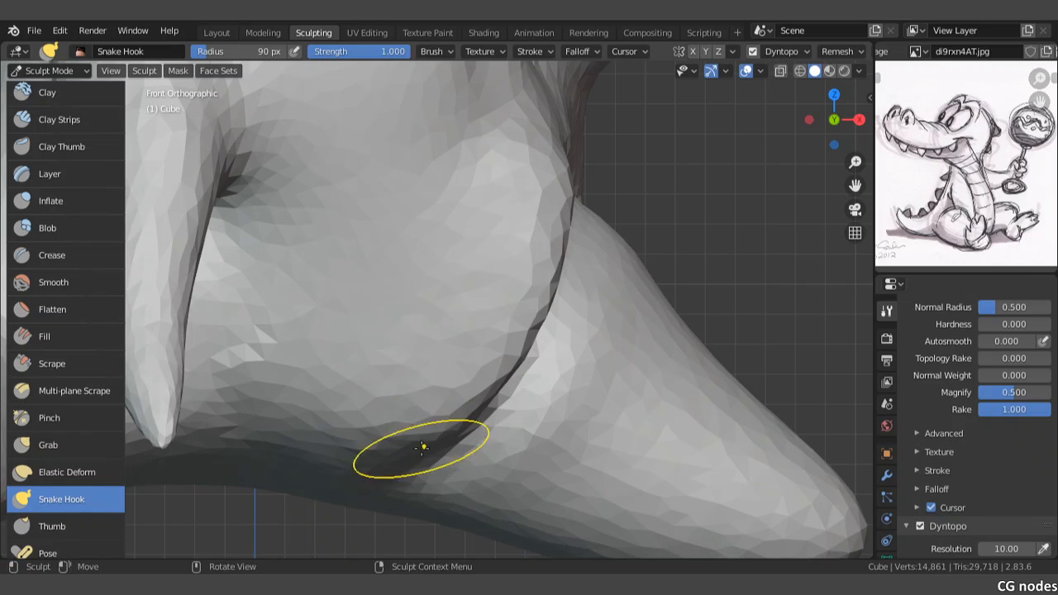
pyautogui.moveTo(422, 448); pyautogui.dragTo(427, 450)
pyautogui.keyDown('shift'); pyautogui.moveTo(512, 195); pyautogui.dragTo(510, 206); pyautogui.keyUp('shift')
pyautogui.keyDown('shift'); pyautogui.moveTo(461, 419); pyautogui.dragTo(451, 424); pyautogui.keyUp('shift')
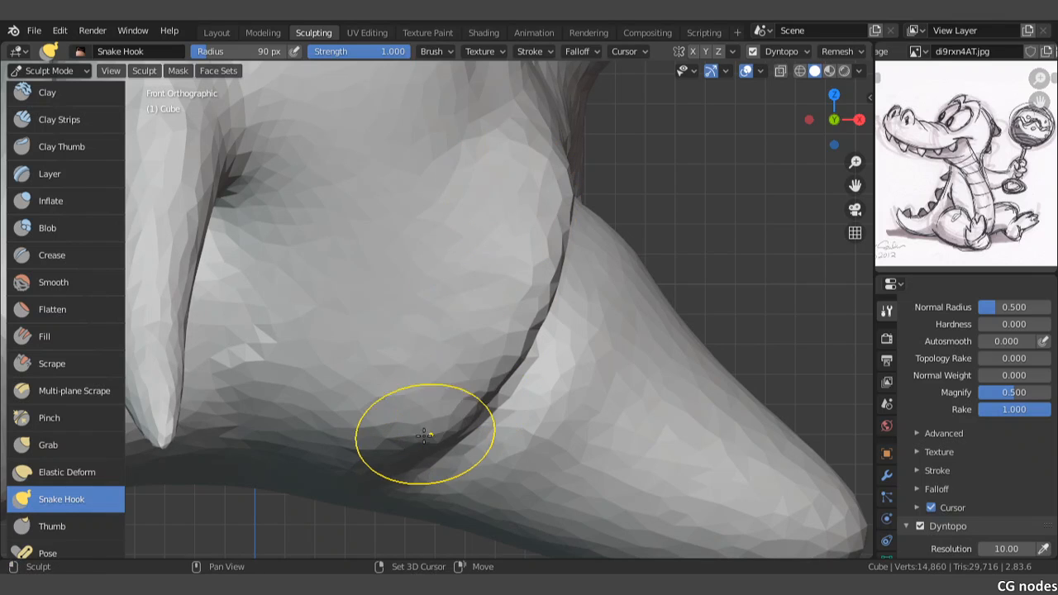
# Step: Push the underside of the outstretched leg upward at mid-length with Snake Hook in the front view
pyautogui.scroll(-1, 515, 349)
pyautogui.scroll(-1, 533, 319)
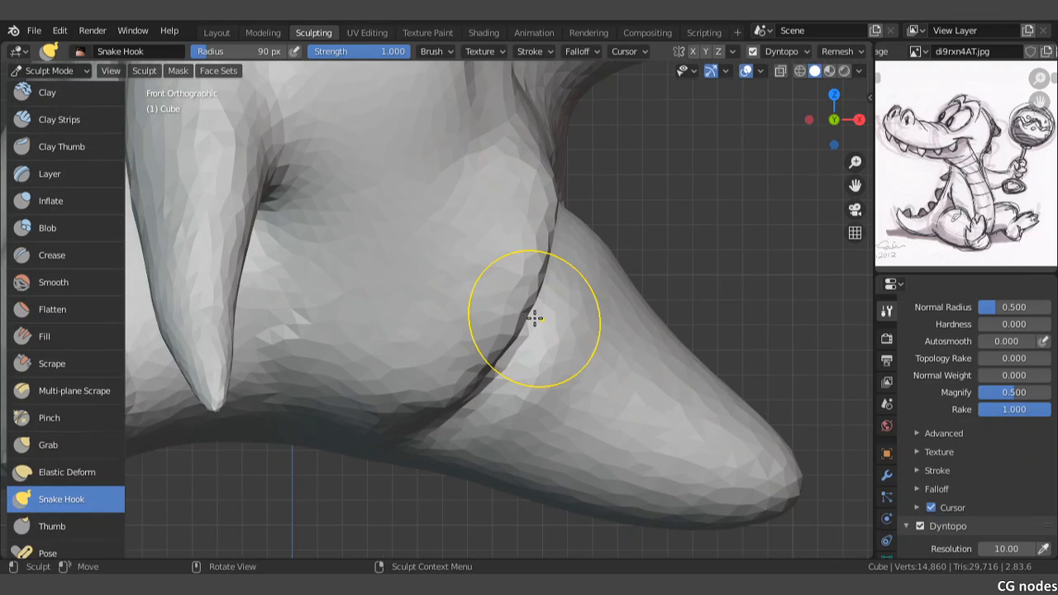
pyautogui.moveTo(512, 496); pyautogui.dragTo(536, 477)
pyautogui.scroll(-1, 537, 477)
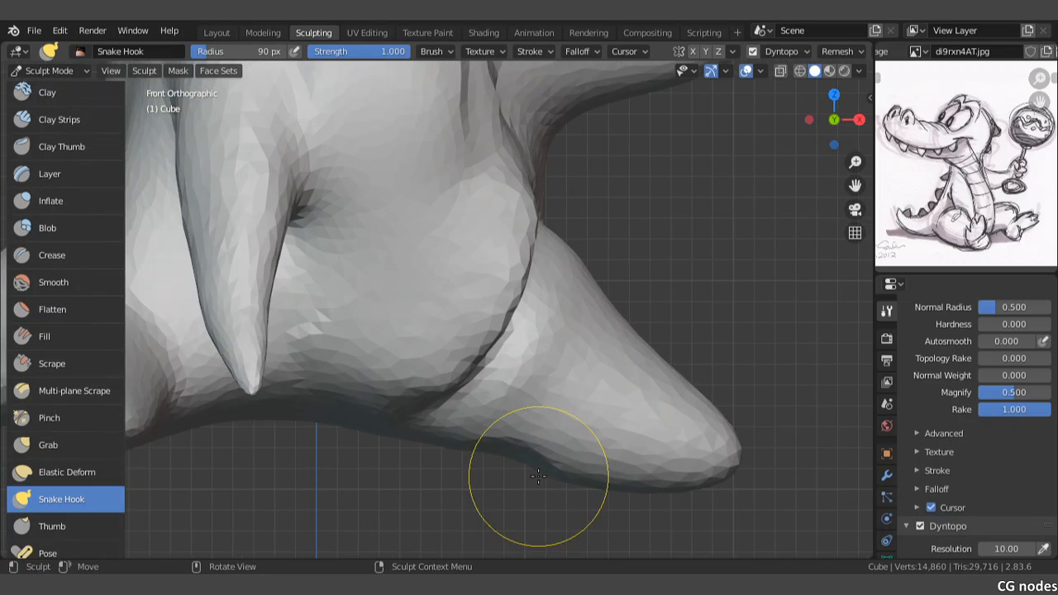
# Step: Set the Snake Hook radius to 145 px, then push the outstretched leg's underside upward and raise the knee to bend it
pyautogui.press('f')
pyautogui.click(535, 482)
pyautogui.moveTo(517, 453)
pyautogui.mouseDown()
pyautogui.moveTo(512, 414)
pyautogui.moveTo(535, 424)
pyautogui.mouseUp()
pyautogui.moveTo(526, 433); pyautogui.dragTo(529, 416)
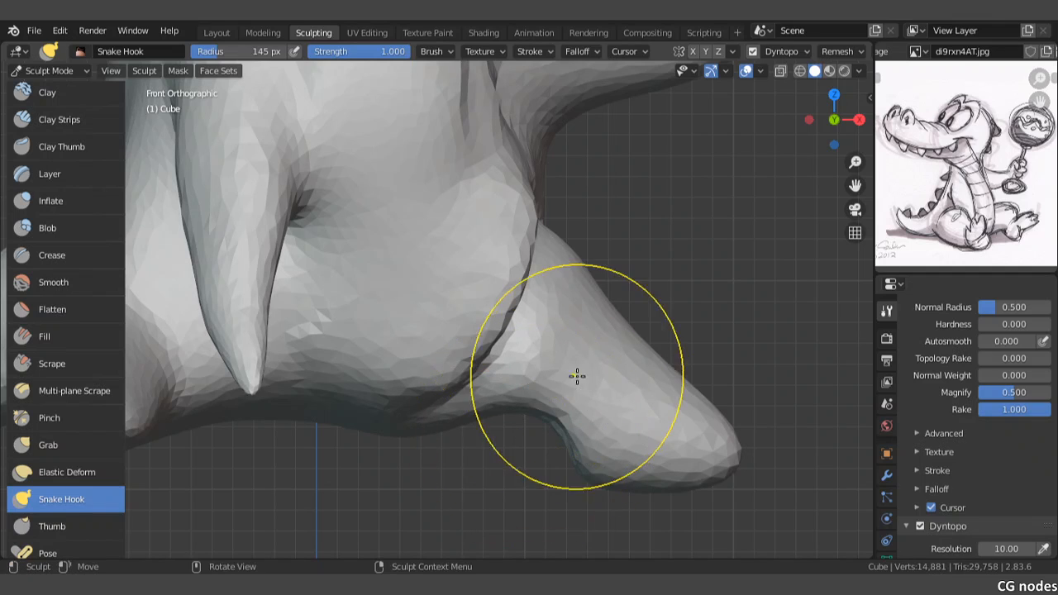
pyautogui.moveTo(576, 372)
pyautogui.mouseDown()
pyautogui.moveTo(631, 284)
pyautogui.moveTo(650, 328)
pyautogui.moveTo(664, 321)
pyautogui.mouseUp()
# Step: Pull the lower part of the outstretched leg forward with Snake Hook in the right side view, undoing any stray stroke
pyautogui.scroll(-3, 643, 366)
pyautogui.moveTo(642, 367); pyautogui.dragTo(498, 402, button='middle')
pyautogui.press('KP_3')
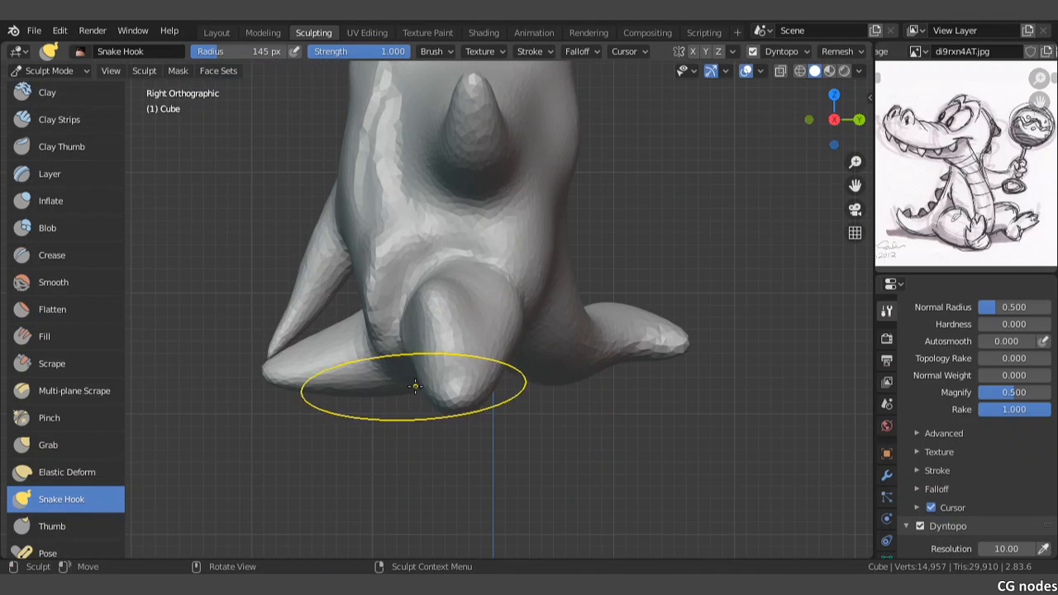
pyautogui.moveTo(414, 383)
pyautogui.mouseDown()
pyautogui.moveTo(463, 373)
pyautogui.moveTo(352, 379)
pyautogui.moveTo(366, 371)
pyautogui.mouseUp()
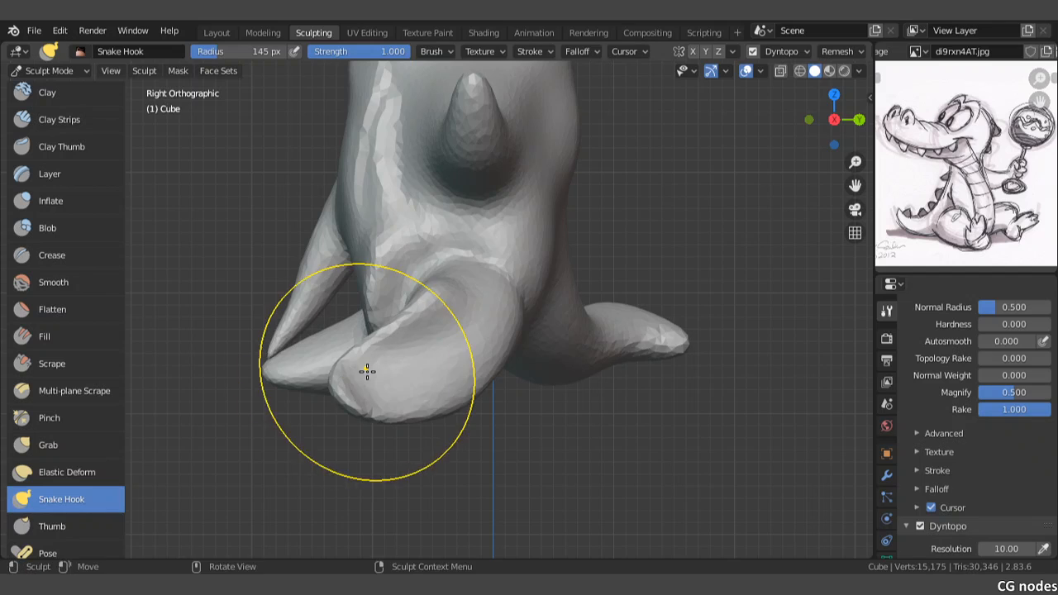
pyautogui.moveTo(367, 371); pyautogui.dragTo(430, 347, button='middle')
pyautogui.moveTo(460, 338); pyautogui.dragTo(413, 378)
pyautogui.hotkey('ctrl', 'z')
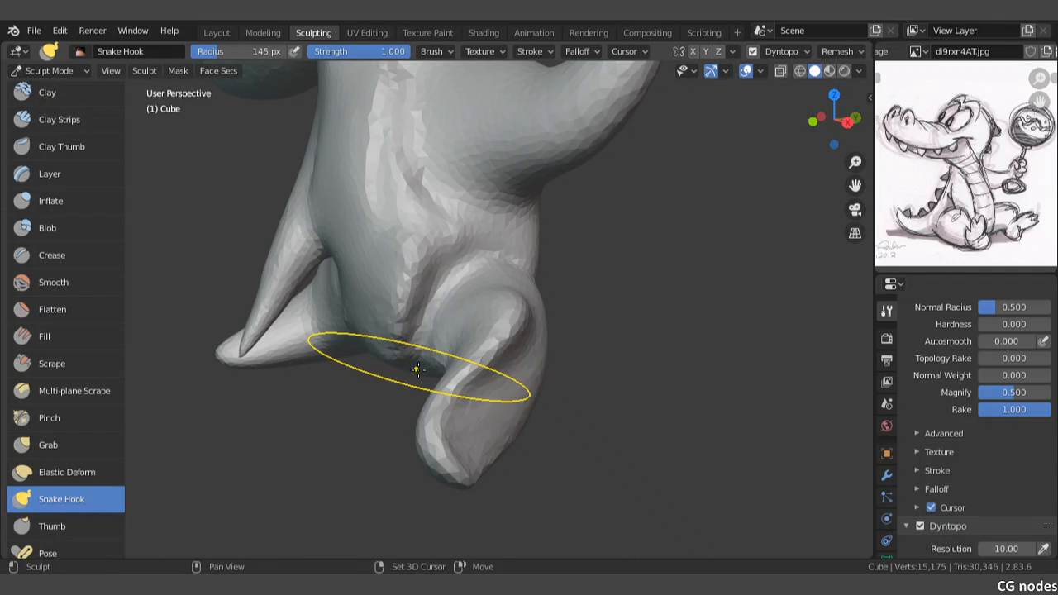
# Step: Reshape the ridge between the thigh and lower leg with small Snake Hook nudges from an angled view
pyautogui.keyDown('shift'); pyautogui.moveTo(418, 369); pyautogui.dragTo(416, 347, button='middle'); pyautogui.keyUp('shift')
pyautogui.moveTo(484, 349); pyautogui.dragTo(506, 352)
pyautogui.moveTo(504, 352); pyautogui.dragTo(524, 364)
pyautogui.moveTo(470, 364); pyautogui.dragTo(485, 352, button='middle')
pyautogui.moveTo(480, 359); pyautogui.dragTo(512, 310)
pyautogui.moveTo(505, 341); pyautogui.dragTo(501, 319)
pyautogui.moveTo(465, 360); pyautogui.dragTo(489, 362, button='middle')
pyautogui.moveTo(487, 353)
pyautogui.mouseDown()
pyautogui.moveTo(463, 358)
pyautogui.moveTo(509, 370)
pyautogui.mouseUp()
# Step: Fill out the bent leg's calf, knee and outer thigh contour with short Snake Hook strokes
pyautogui.scroll(3, 512, 361)
pyautogui.moveTo(509, 371); pyautogui.dragTo(562, 266)
pyautogui.moveTo(585, 305); pyautogui.dragTo(577, 293)
pyautogui.moveTo(576, 296)
pyautogui.mouseDown(button='middle')
pyautogui.moveTo(543, 305)
pyautogui.moveTo(529, 276)
pyautogui.mouseUp(button='middle')
pyautogui.moveTo(548, 385); pyautogui.dragTo(567, 419)
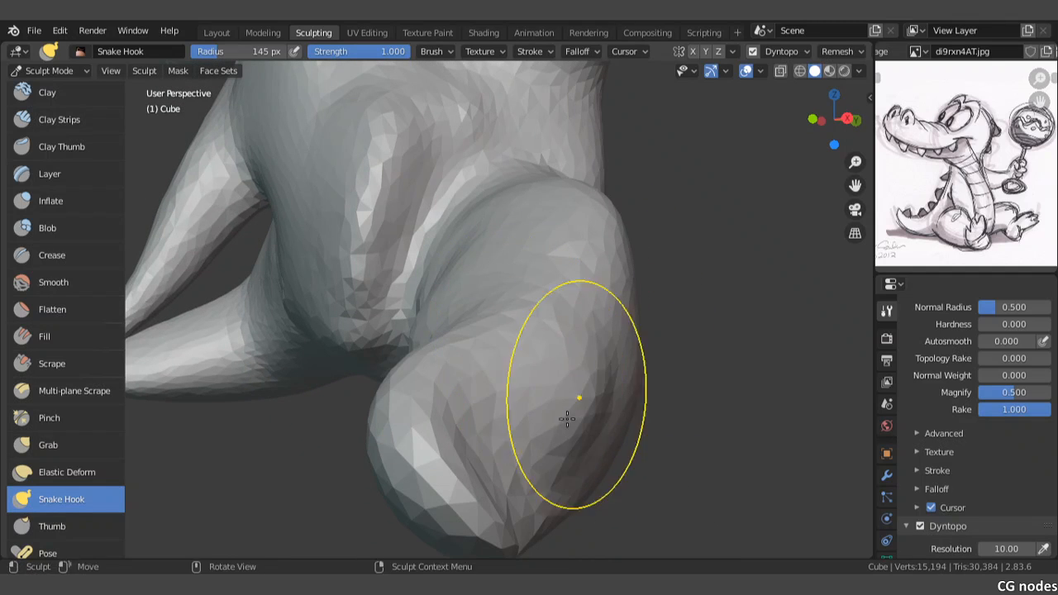
pyautogui.moveTo(541, 460); pyautogui.dragTo(567, 478)
pyautogui.moveTo(592, 433); pyautogui.dragTo(613, 437)
pyautogui.moveTo(620, 366)
pyautogui.mouseDown()
pyautogui.moveTo(630, 363)
pyautogui.moveTo(612, 237)
pyautogui.moveTo(598, 224)
pyautogui.moveTo(592, 245)
pyautogui.mouseUp()
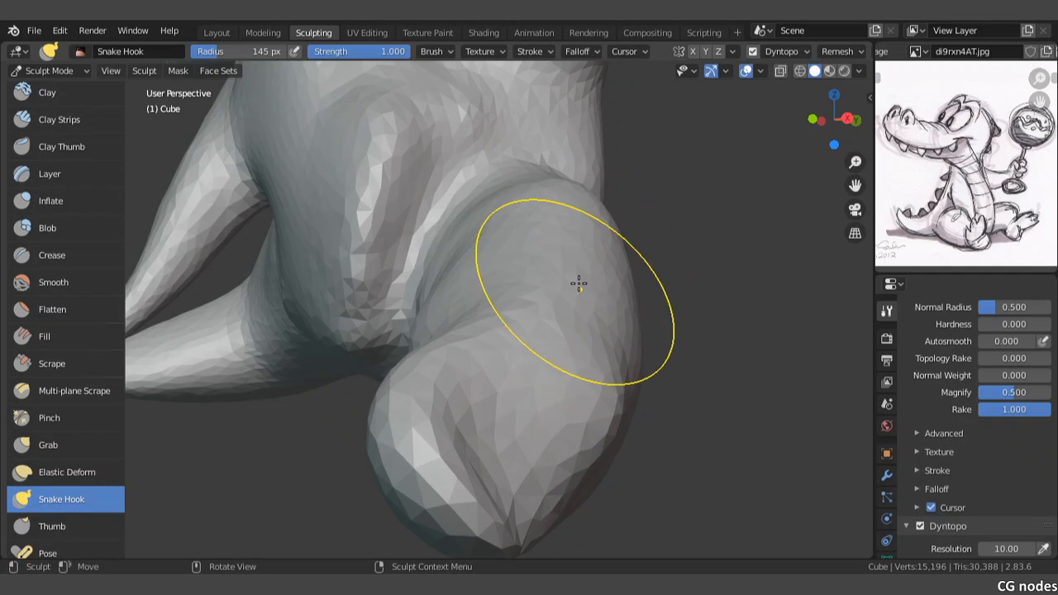
pyautogui.moveTo(579, 284); pyautogui.dragTo(609, 278, button='middle')
# Step: Pull the end of the bent leg upward and outward with Snake Hook in the front view to form an upturned foot
pyautogui.press('KP_1')
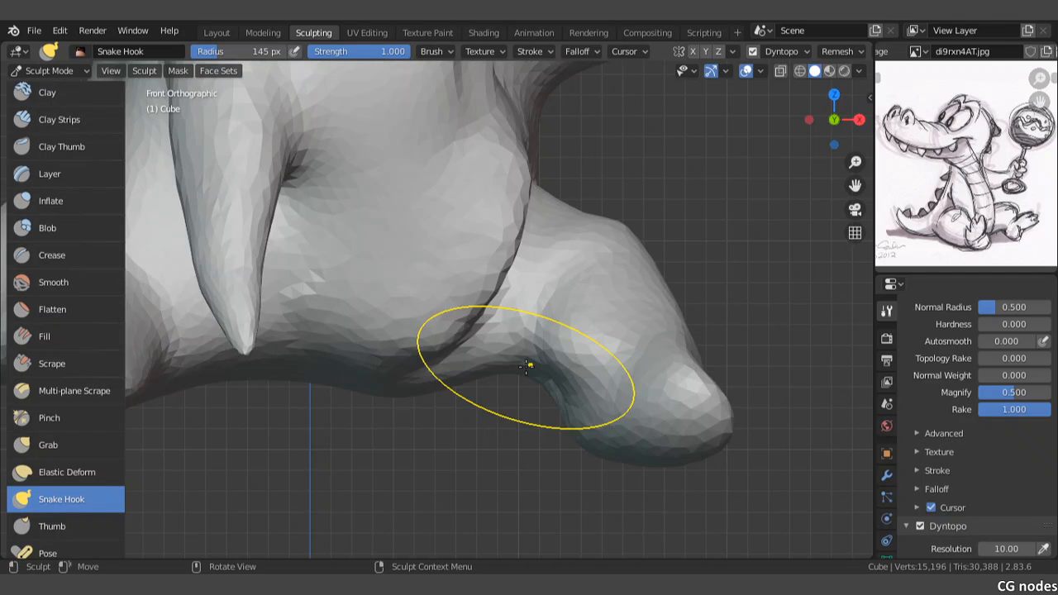
pyautogui.moveTo(661, 405)
pyautogui.mouseDown()
pyautogui.moveTo(702, 307)
pyautogui.moveTo(747, 239)
pyautogui.mouseUp()
pyautogui.moveTo(740, 321); pyautogui.dragTo(793, 310)
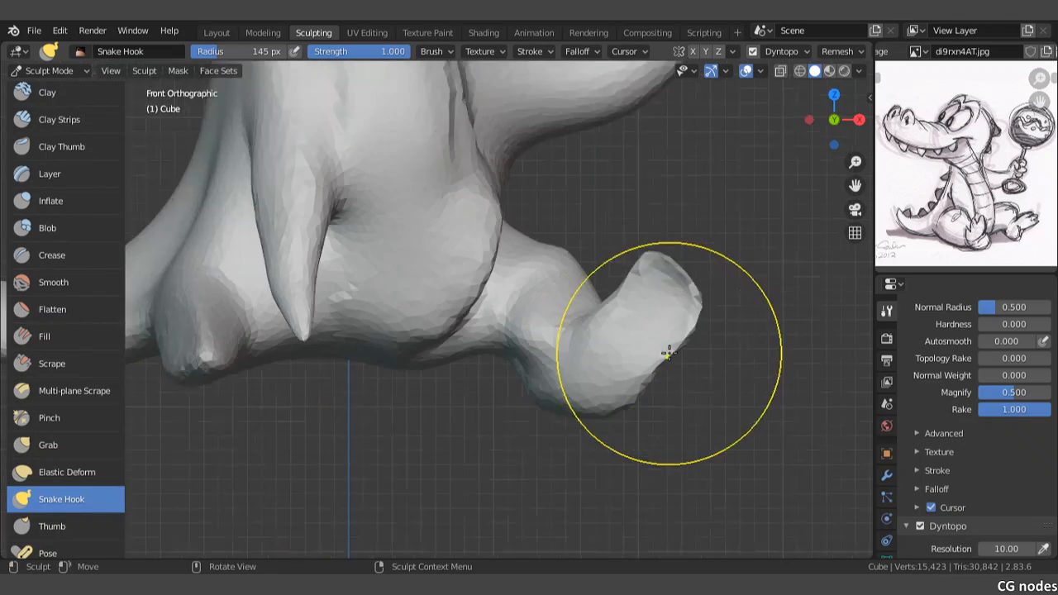
pyautogui.scroll(-6, 668, 353)
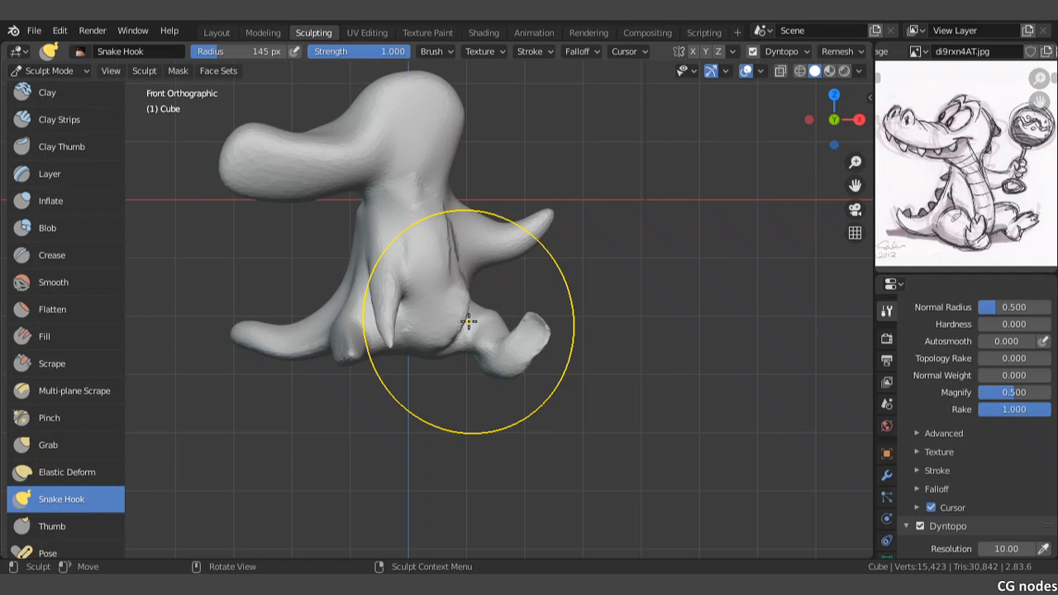
pyautogui.scroll(5, 469, 322)
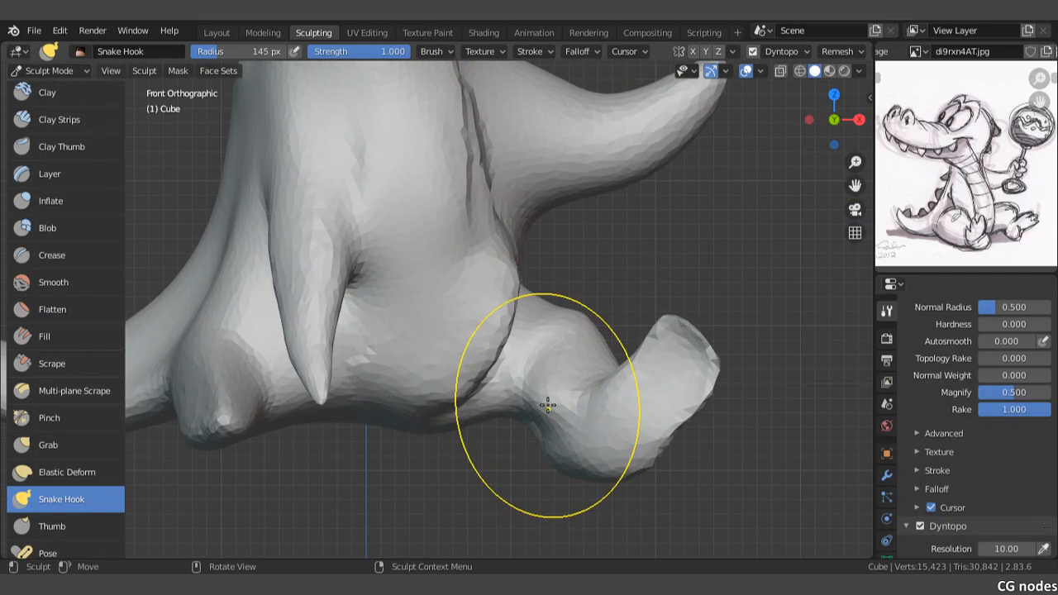
pyautogui.moveTo(548, 405); pyautogui.dragTo(546, 383)
pyautogui.moveTo(567, 380)
pyautogui.mouseDown(button='middle')
pyautogui.moveTo(518, 328)
pyautogui.moveTo(407, 327)
pyautogui.moveTo(367, 295)
pyautogui.moveTo(505, 257)
pyautogui.moveTo(523, 296)
pyautogui.mouseUp(button='middle')
# Step: Adjust the outer side of the bent leg's thigh and knee with small Snake Hook nudges
pyautogui.moveTo(413, 243)
pyautogui.mouseDown()
pyautogui.moveTo(411, 279)
pyautogui.moveTo(330, 252)
pyautogui.mouseUp()
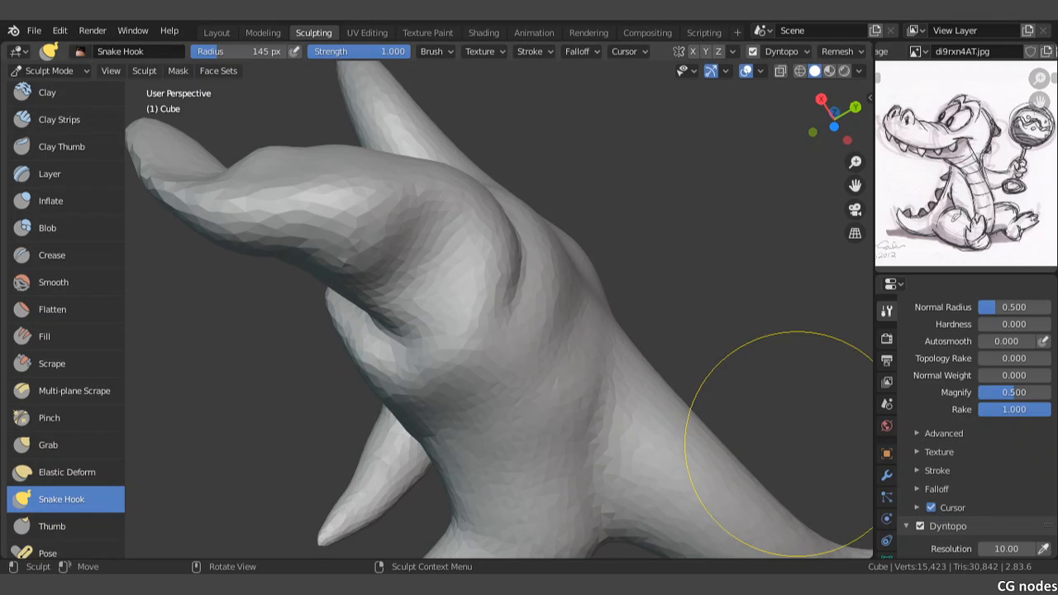
pyautogui.scroll(-5, 453, 294)
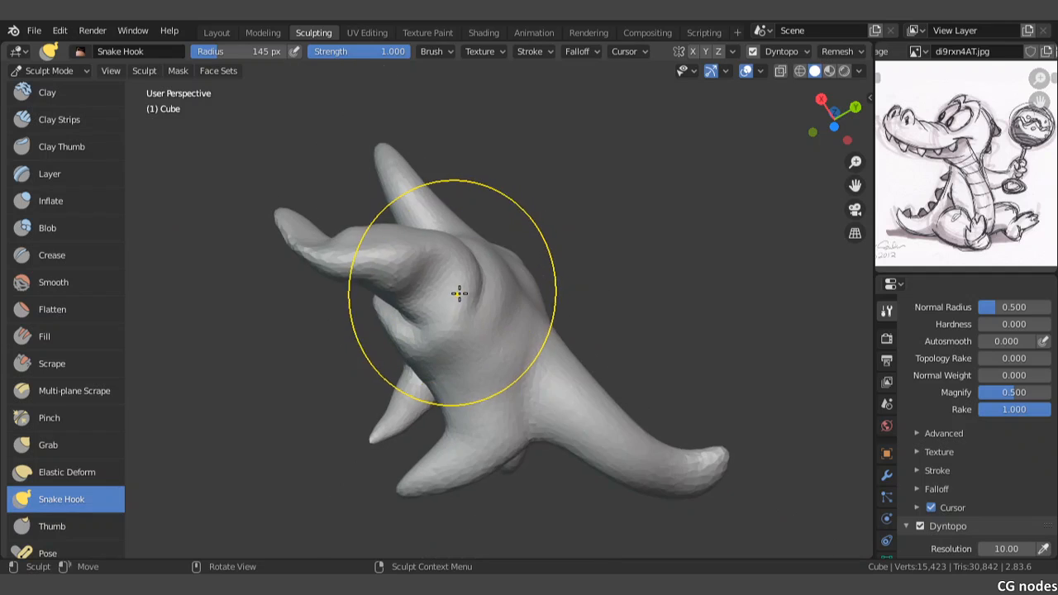
pyautogui.moveTo(455, 293)
pyautogui.mouseDown(button='middle')
pyautogui.moveTo(475, 346)
pyautogui.moveTo(455, 319)
pyautogui.moveTo(573, 338)
pyautogui.moveTo(559, 322)
pyautogui.moveTo(459, 358)
pyautogui.mouseUp(button='middle')
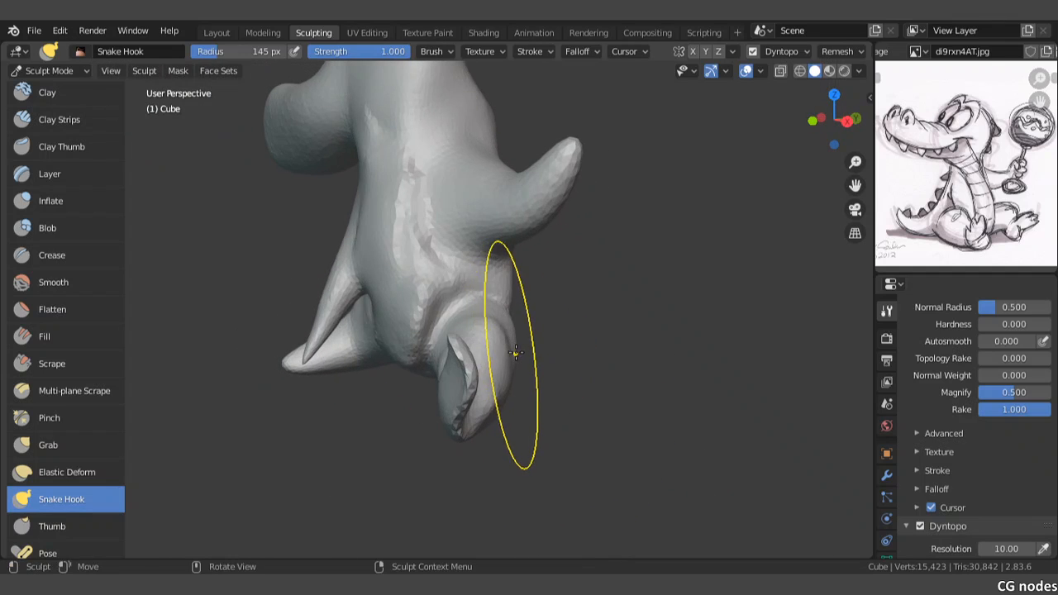
pyautogui.scroll(2, 513, 349)
pyautogui.moveTo(556, 377)
pyautogui.mouseDown()
pyautogui.moveTo(574, 341)
pyautogui.moveTo(562, 359)
pyautogui.mouseUp()
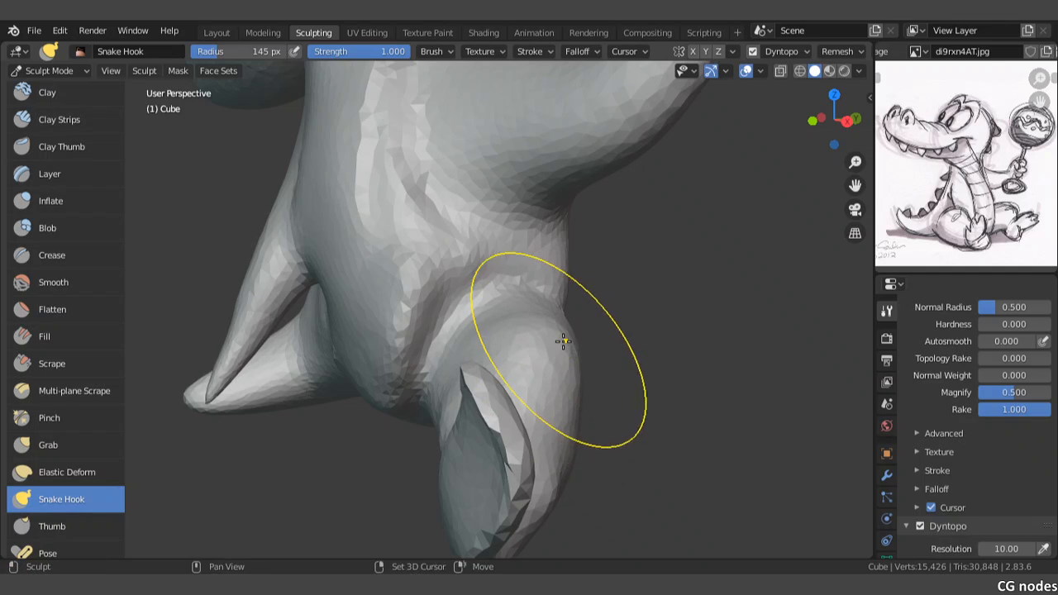
pyautogui.moveTo(563, 350); pyautogui.dragTo(618, 340, button='middle')
pyautogui.moveTo(545, 412)
pyautogui.mouseDown()
pyautogui.moveTo(561, 389)
pyautogui.moveTo(560, 429)
pyautogui.moveTo(541, 420)
pyautogui.moveTo(548, 388)
pyautogui.mouseUp()
# Step: Switch to the Thumb brush and examine the legs and tail in the front view
pyautogui.click(36, 523)
pyautogui.moveTo(548, 389)
pyautogui.mouseDown(button='middle')
pyautogui.moveTo(560, 350)
pyautogui.moveTo(553, 281)
pyautogui.moveTo(453, 230)
pyautogui.mouseUp(button='middle')
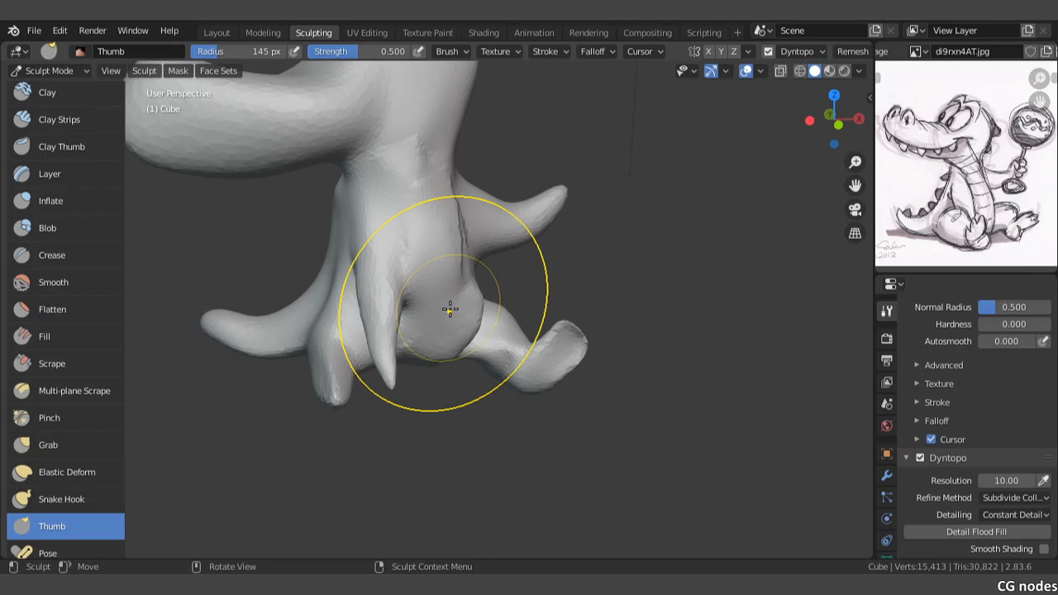
pyautogui.press('KP_1')
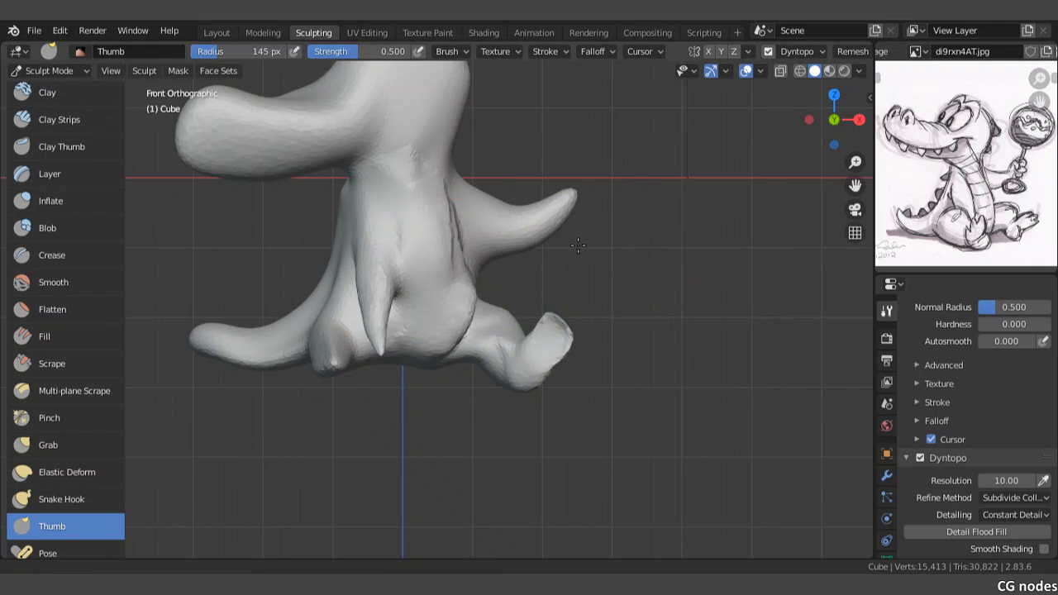
pyautogui.keyDown('shift'); pyautogui.moveTo(574, 247); pyautogui.dragTo(601, 236, button='middle'); pyautogui.keyUp('shift')
pyautogui.scroll(3, 409, 272)
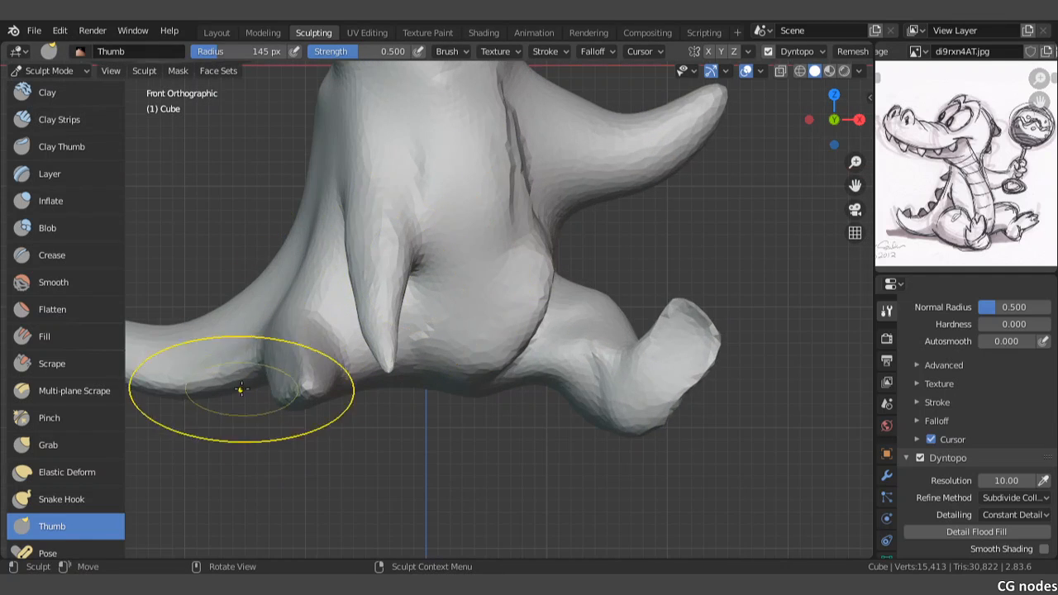
pyautogui.keyDown('shift'); pyautogui.moveTo(282, 339); pyautogui.dragTo(530, 299, button='middle'); pyautogui.keyUp('shift')
pyautogui.moveTo(425, 349)
pyautogui.mouseDown()
pyautogui.moveTo(414, 349)
pyautogui.moveTo(433, 341)
pyautogui.mouseUp()
pyautogui.scroll(2, 414, 349)
pyautogui.moveTo(306, 339)
pyautogui.mouseDown()
pyautogui.moveTo(318, 324)
pyautogui.moveTo(204, 323)
pyautogui.moveTo(246, 301)
pyautogui.mouseUp()
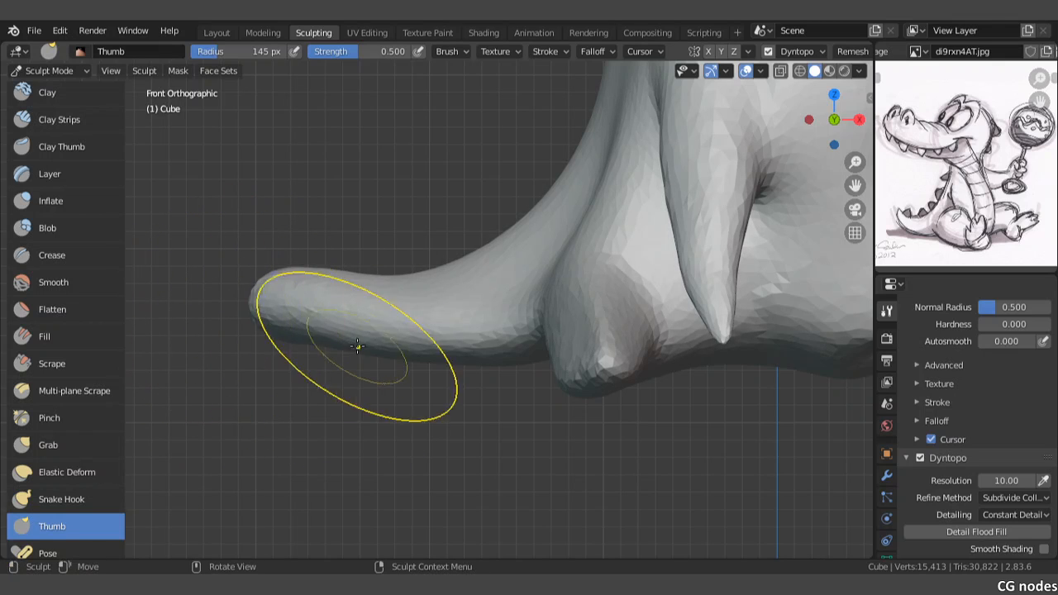
# Step: Build up the tail with the Draw brush, reducing its radius to 75 px, and thicken it towards the lower back
pyautogui.moveTo(357, 346)
pyautogui.mouseDown(button='middle')
pyautogui.moveTo(324, 301)
pyautogui.moveTo(432, 278)
pyautogui.mouseUp(button='middle')
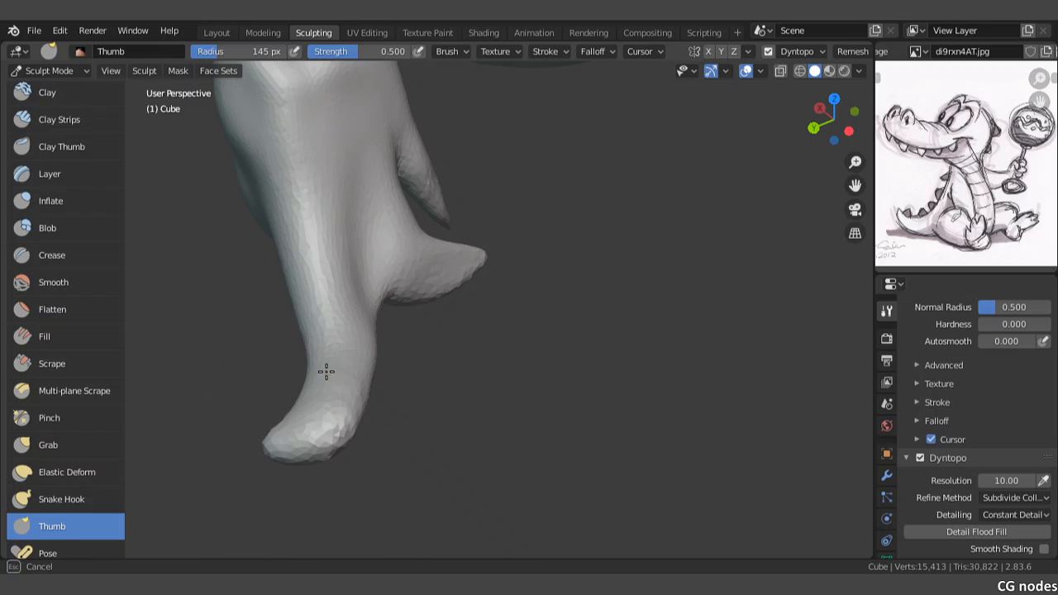
pyautogui.moveTo(326, 371); pyautogui.dragTo(248, 405, button='middle')
pyautogui.scroll(3, 18, 215)
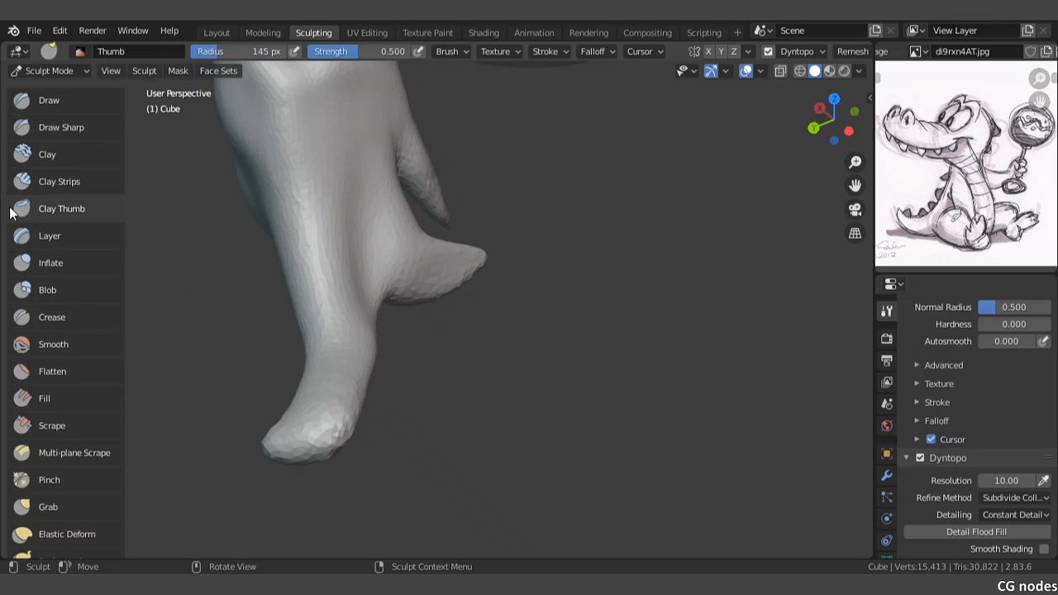
pyautogui.click(52, 104)
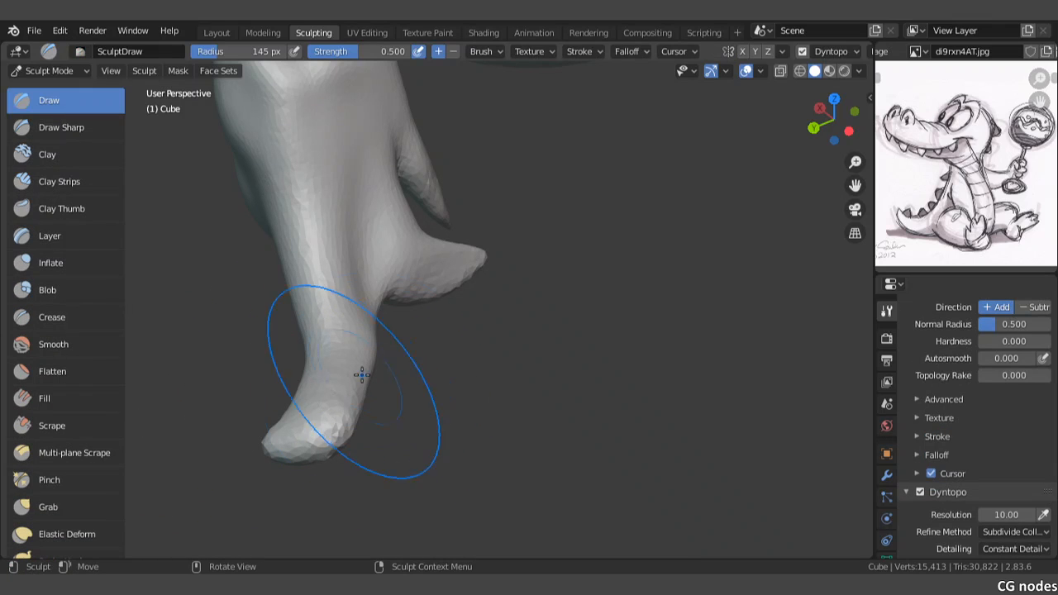
pyautogui.moveTo(362, 375)
pyautogui.mouseDown()
pyautogui.moveTo(334, 382)
pyautogui.moveTo(336, 307)
pyautogui.moveTo(329, 345)
pyautogui.mouseUp()
pyautogui.press('f')
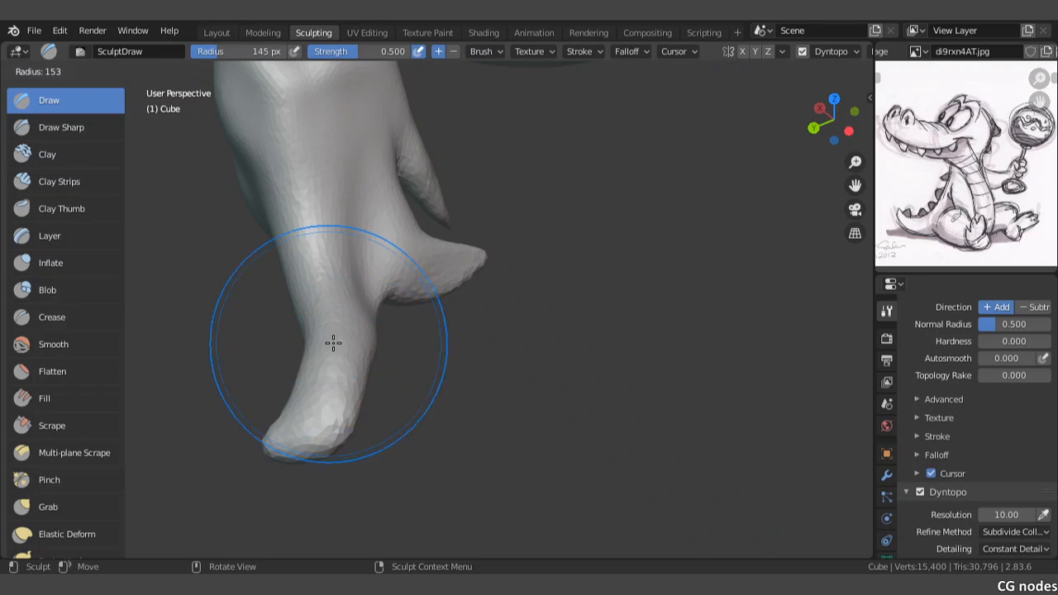
pyautogui.click(361, 340)
pyautogui.moveTo(361, 340); pyautogui.dragTo(318, 267, button='middle')
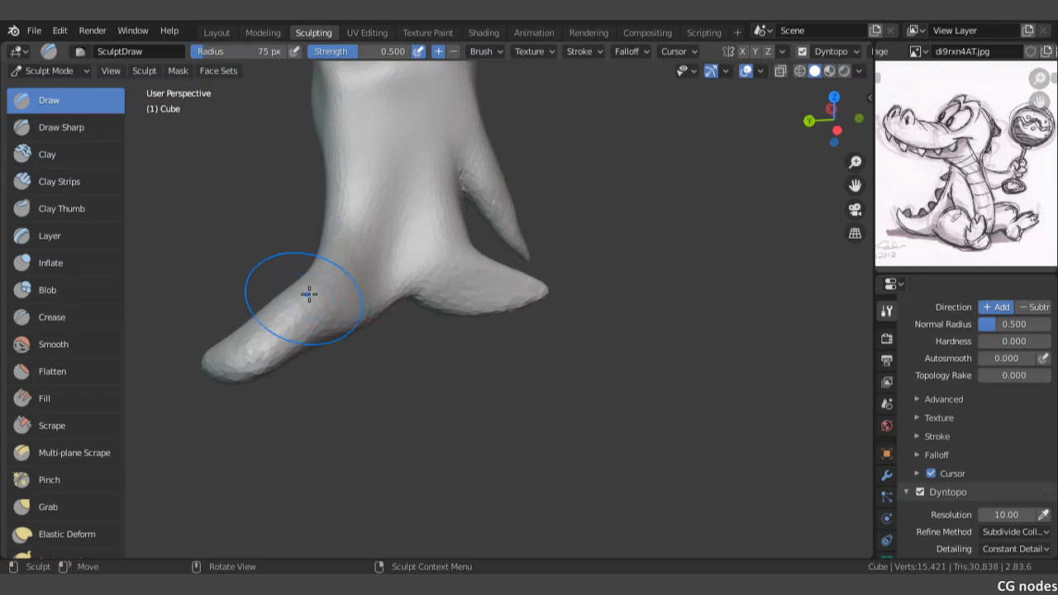
pyautogui.moveTo(251, 346)
pyautogui.mouseDown()
pyautogui.moveTo(223, 364)
pyautogui.moveTo(251, 353)
pyautogui.moveTo(237, 355)
pyautogui.moveTo(303, 278)
pyautogui.moveTo(318, 307)
pyautogui.moveTo(366, 281)
pyautogui.moveTo(350, 281)
pyautogui.moveTo(350, 262)
pyautogui.moveTo(293, 307)
pyautogui.moveTo(317, 262)
pyautogui.moveTo(344, 243)
pyautogui.mouseUp()
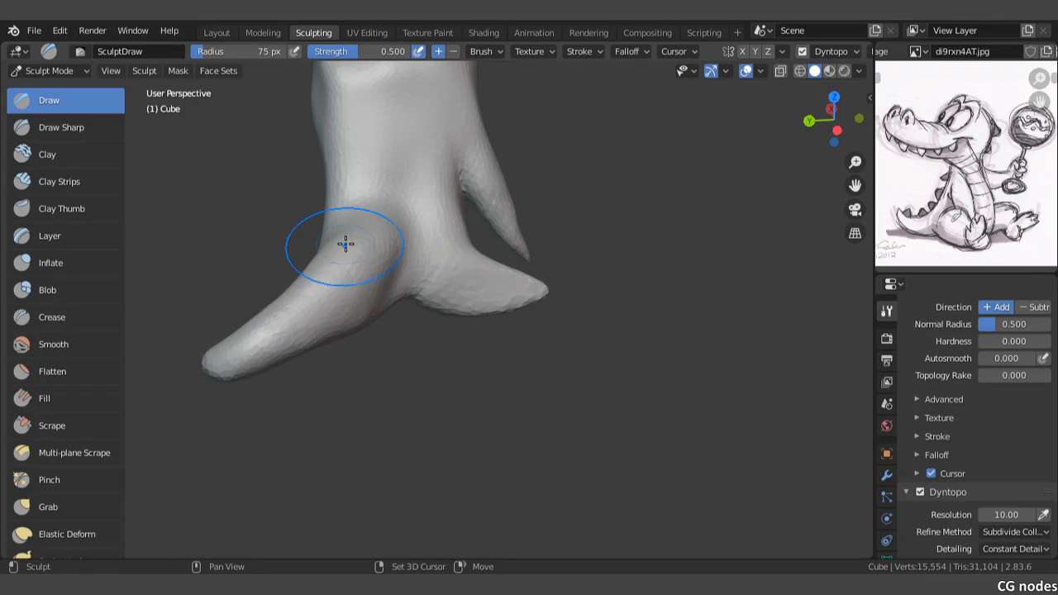
# Step: Blend the thickened tail base into the body from behind and below
pyautogui.moveTo(345, 243)
pyautogui.mouseDown(button='middle')
pyautogui.moveTo(410, 302)
pyautogui.moveTo(534, 267)
pyautogui.moveTo(532, 251)
pyautogui.mouseUp(button='middle')
pyautogui.moveTo(347, 290)
pyautogui.mouseDown()
pyautogui.moveTo(321, 267)
pyautogui.moveTo(342, 252)
pyautogui.mouseUp()
pyautogui.moveTo(402, 354); pyautogui.dragTo(390, 239, button='middle')
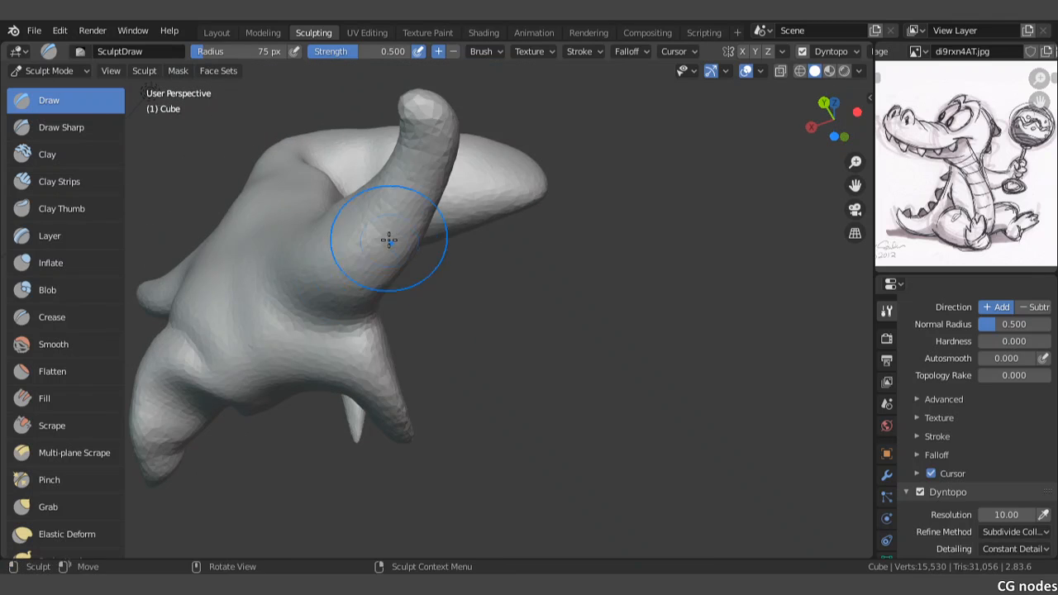
pyautogui.moveTo(406, 201); pyautogui.dragTo(444, 268, button='middle')
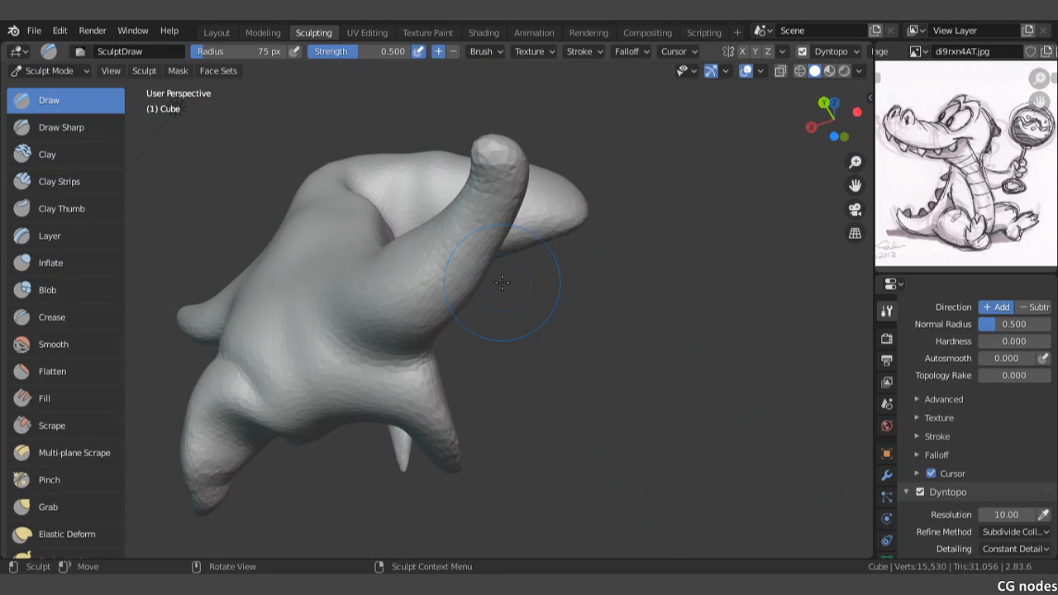
# Step: Build up the chest and belly with Draw strokes in the front view and smooth the torso's creases up to the neck
pyautogui.press('KP_1')
pyautogui.moveTo(579, 202)
pyautogui.keyDown('shift'); pyautogui.mouseDown(button='middle')
pyautogui.moveTo(534, 279)
pyautogui.moveTo(543, 296)
pyautogui.mouseUp(button='middle'); pyautogui.keyUp('shift')
pyautogui.press('KP_5')
pyautogui.press('KP_5')
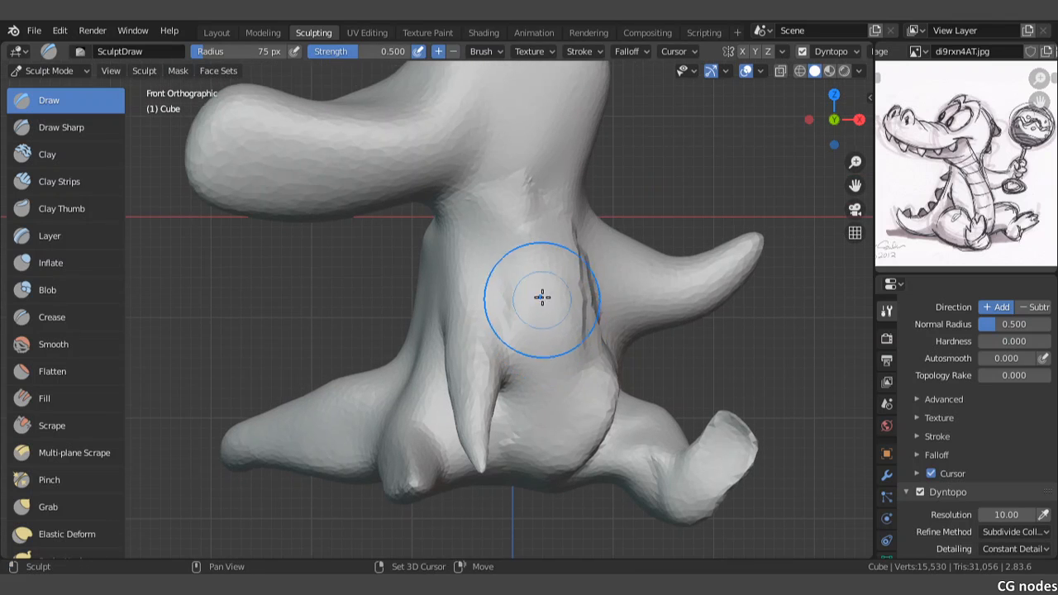
pyautogui.moveTo(543, 295)
pyautogui.mouseDown()
pyautogui.moveTo(544, 323)
pyautogui.moveTo(560, 243)
pyautogui.moveTo(540, 290)
pyautogui.moveTo(517, 432)
pyautogui.moveTo(554, 418)
pyautogui.moveTo(536, 414)
pyautogui.moveTo(556, 403)
pyautogui.mouseUp()
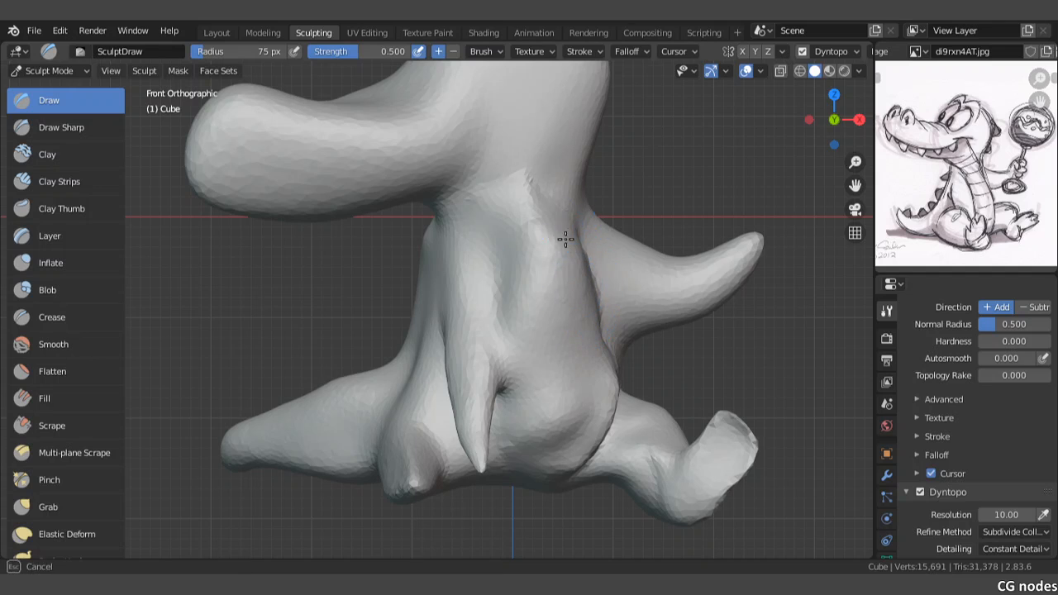
pyautogui.moveTo(565, 239); pyautogui.dragTo(520, 191)
pyautogui.moveTo(535, 329); pyautogui.dragTo(545, 338)
pyautogui.keyDown('shift'); pyautogui.moveTo(547, 338); pyautogui.dragTo(562, 282, button='middle'); pyautogui.keyUp('shift')
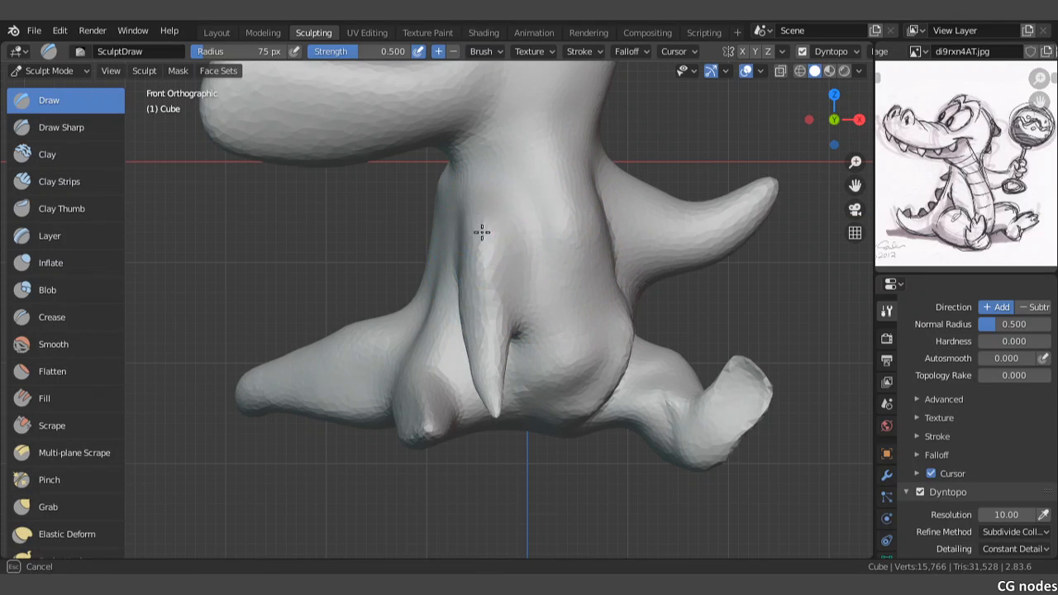
# Step: Build up the shoulder of the hanging arm with the Draw brush and even out the upper arm
pyautogui.moveTo(467, 277); pyautogui.dragTo(515, 268, button='middle')
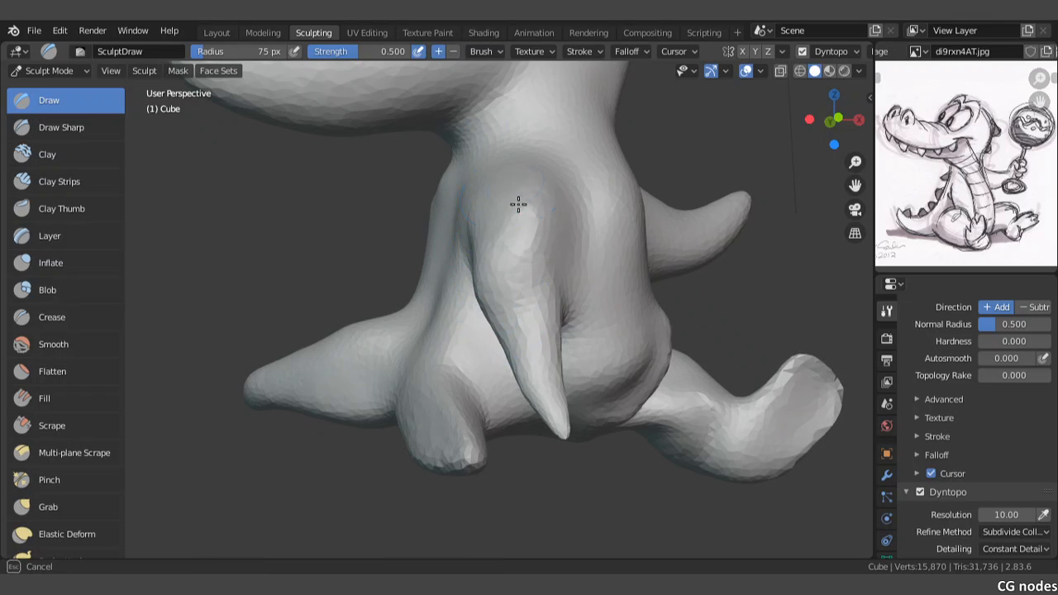
pyautogui.moveTo(504, 270); pyautogui.dragTo(519, 255, button='middle')
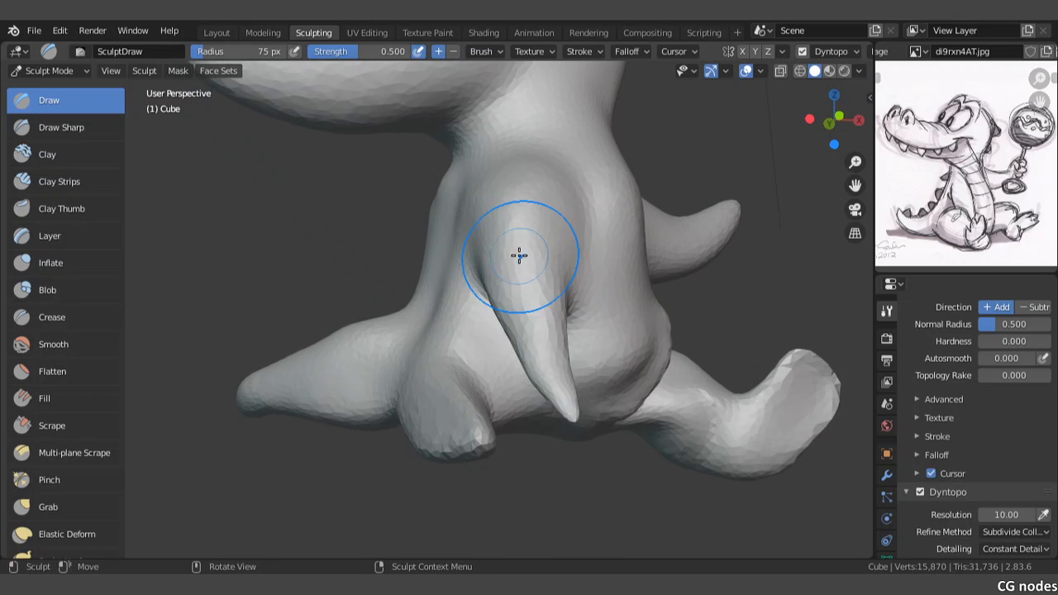
pyautogui.moveTo(519, 263)
pyautogui.mouseDown()
pyautogui.moveTo(539, 372)
pyautogui.moveTo(562, 413)
pyautogui.mouseUp()
pyautogui.moveTo(542, 370)
pyautogui.mouseDown()
pyautogui.moveTo(561, 392)
pyautogui.moveTo(530, 321)
pyautogui.mouseUp()
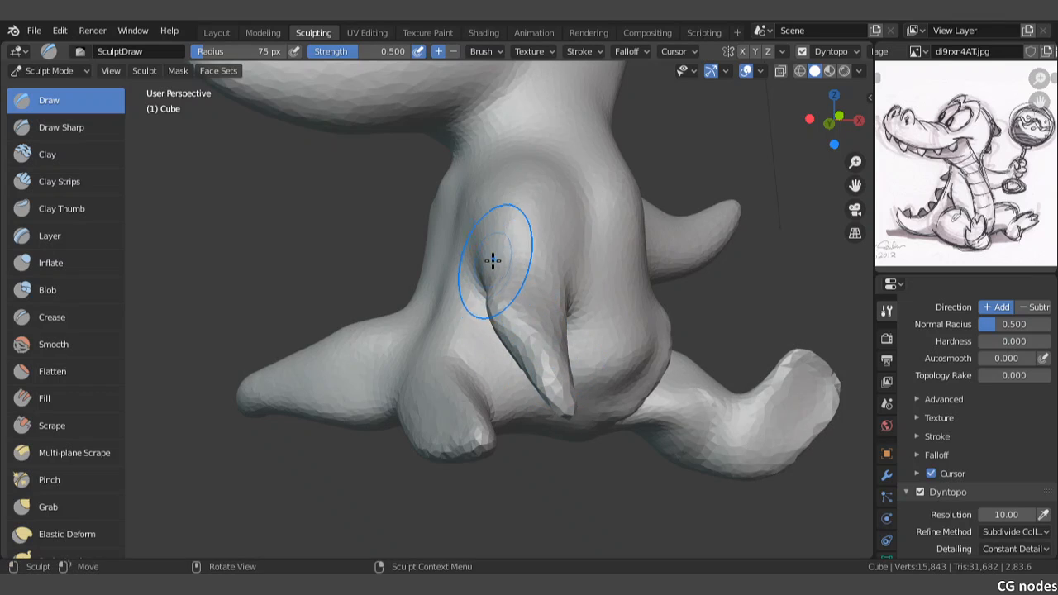
# Step: Thicken the hanging arm below the shoulder with the Draw brush and smooth it down to its pointed tip
pyautogui.moveTo(560, 316); pyautogui.dragTo(557, 342)
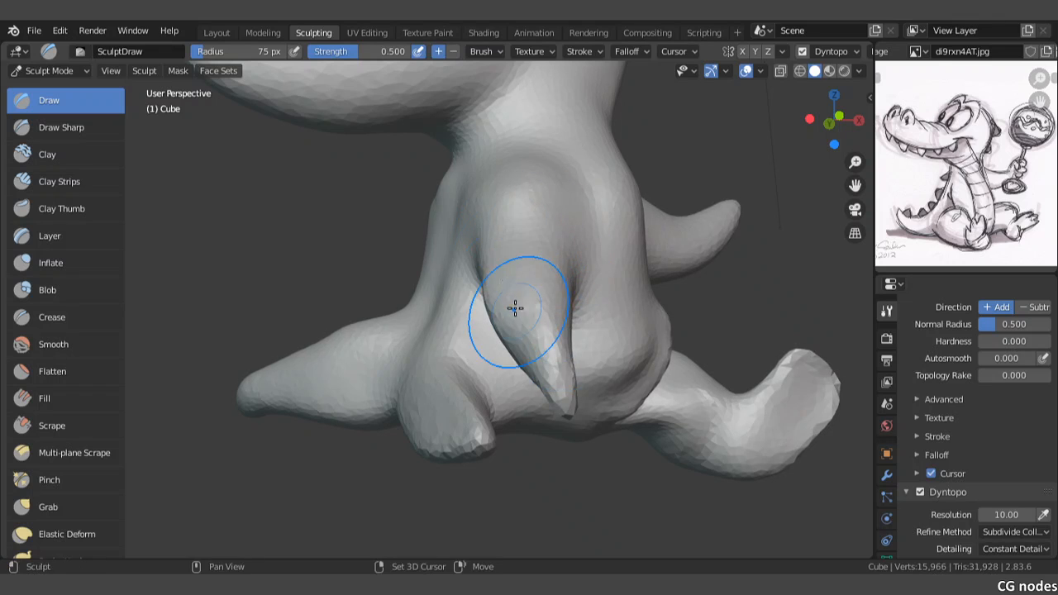
pyautogui.moveTo(555, 382); pyautogui.dragTo(570, 405)
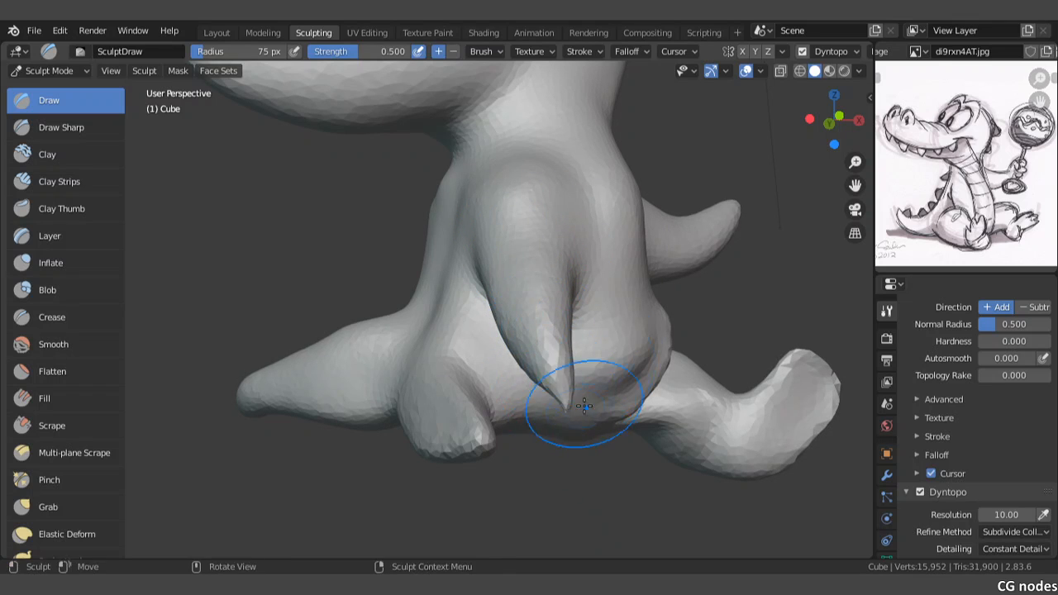
pyautogui.moveTo(609, 355); pyautogui.dragTo(595, 374, button='middle')
pyautogui.press('KP_1')
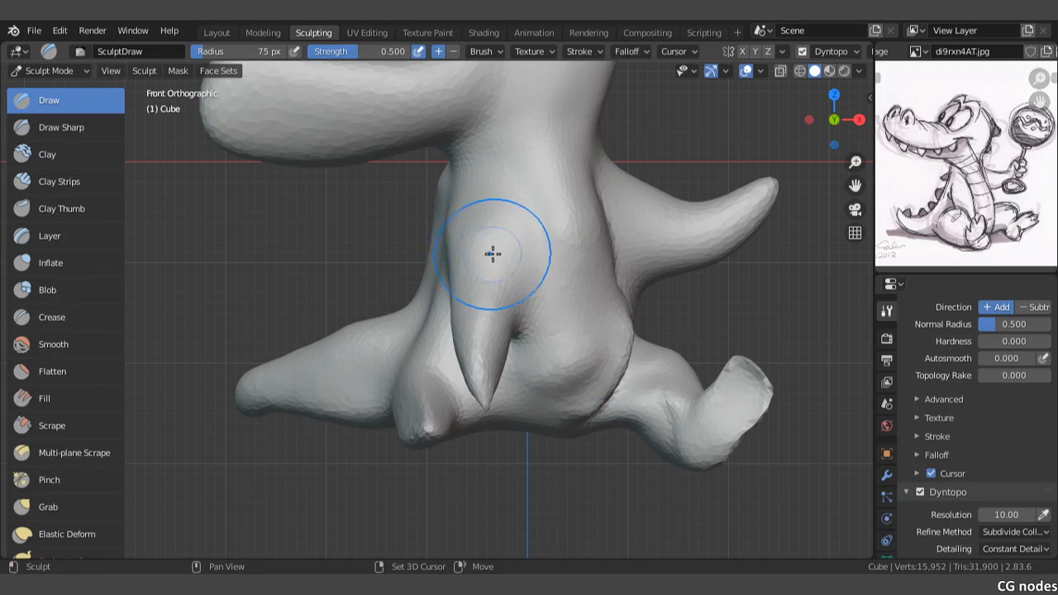
pyautogui.keyDown('shift'); pyautogui.moveTo(506, 253); pyautogui.dragTo(461, 282, button='middle'); pyautogui.keyUp('shift')
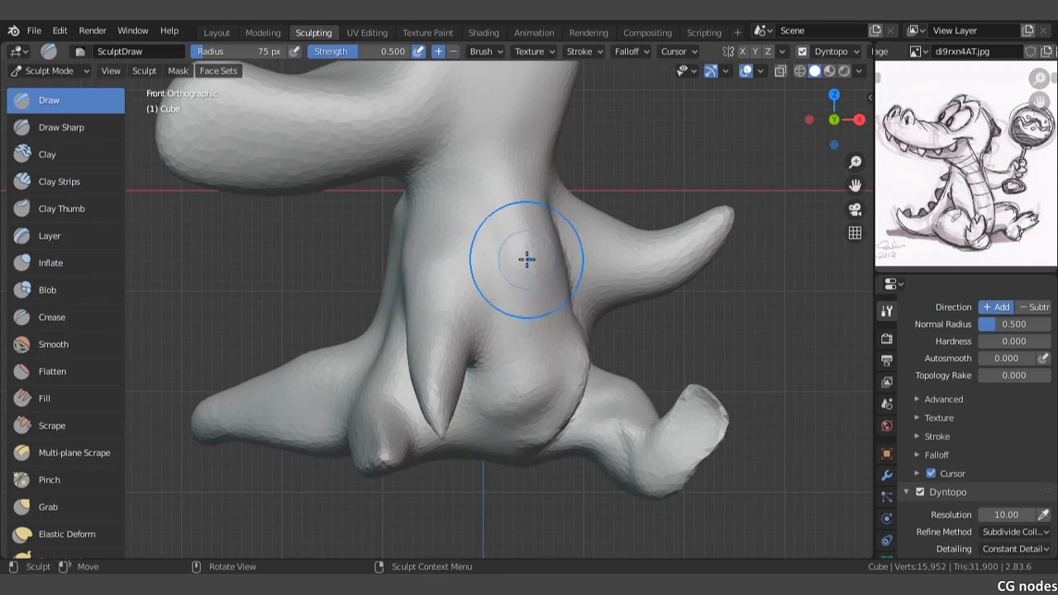
# Step: Fill out the belly's outer side with Draw strokes and smooth the torso from the chest down to the hip crease
pyautogui.moveTo(547, 207)
pyautogui.mouseDown()
pyautogui.moveTo(586, 344)
pyautogui.moveTo(571, 345)
pyautogui.moveTo(548, 425)
pyautogui.moveTo(524, 416)
pyautogui.moveTo(538, 284)
pyautogui.mouseUp()
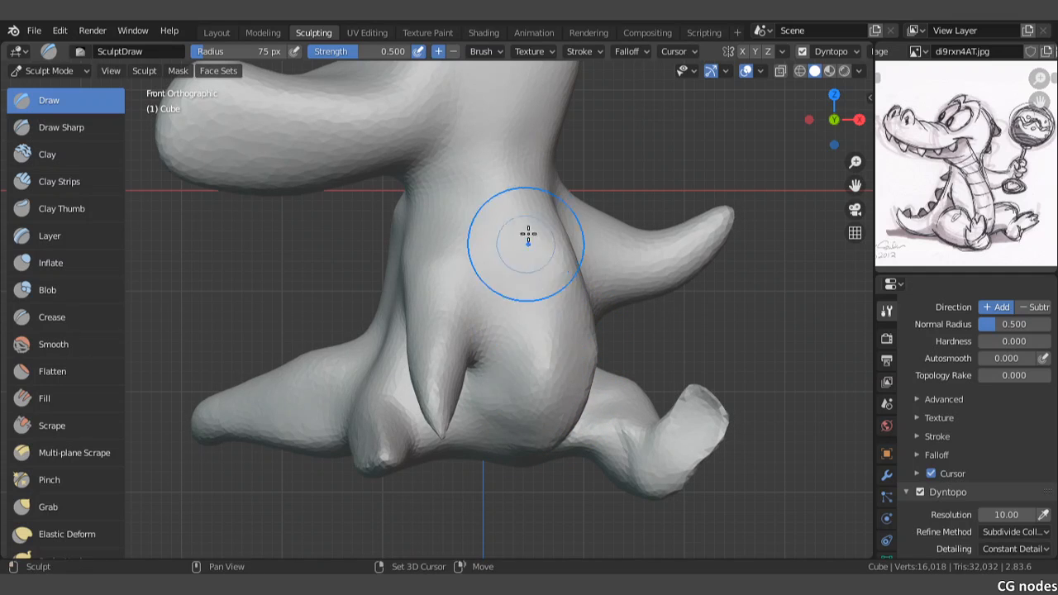
pyautogui.moveTo(529, 234)
pyautogui.mouseDown()
pyautogui.moveTo(560, 348)
pyautogui.moveTo(554, 285)
pyautogui.moveTo(582, 368)
pyautogui.moveTo(555, 431)
pyautogui.mouseUp()
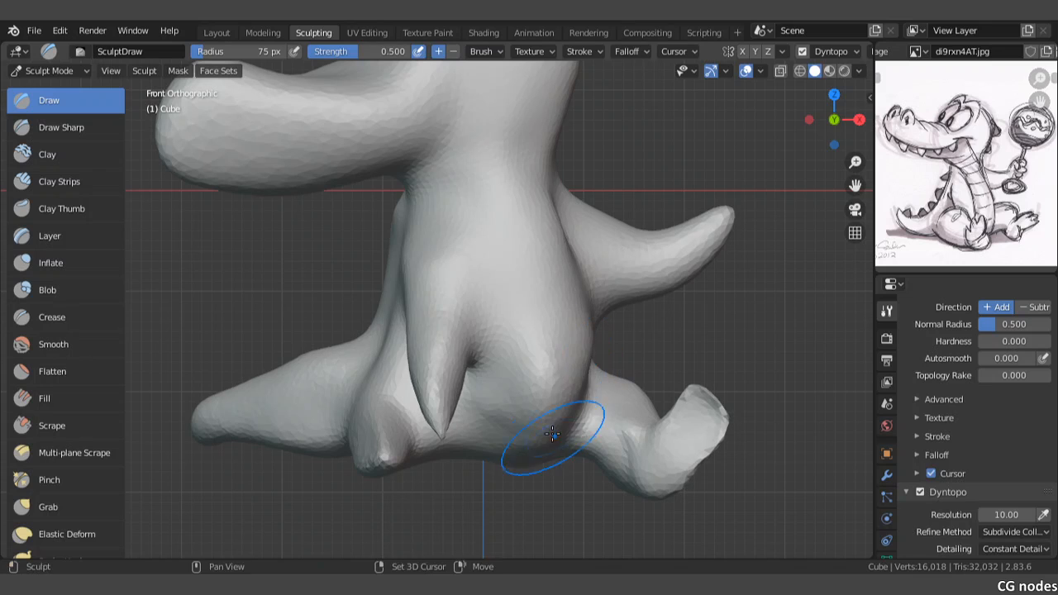
pyautogui.moveTo(559, 393)
pyautogui.keyDown('shift'); pyautogui.mouseDown()
pyautogui.moveTo(527, 392)
pyautogui.moveTo(533, 381)
pyautogui.mouseUp(); pyautogui.keyUp('shift')
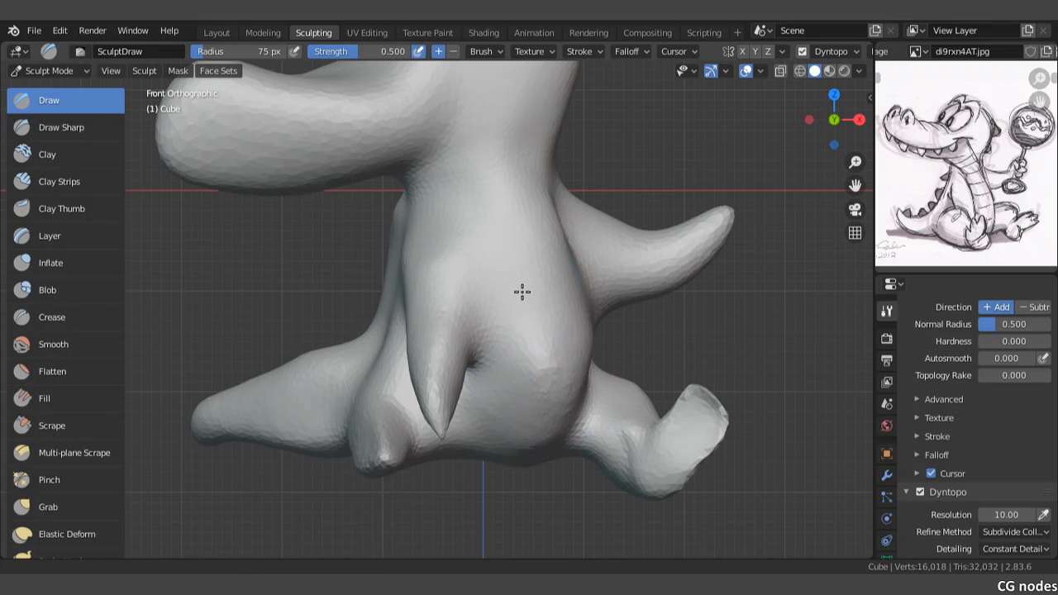
pyautogui.keyDown('shift'); pyautogui.moveTo(521, 293); pyautogui.dragTo(497, 328, button='middle'); pyautogui.keyUp('shift')
# Step: Build up the shoulder of the raised arm with the Draw brush so it blends into the back
pyautogui.moveTo(563, 265)
pyautogui.mouseDown()
pyautogui.moveTo(579, 314)
pyautogui.moveTo(572, 330)
pyautogui.moveTo(636, 299)
pyautogui.moveTo(571, 284)
pyautogui.moveTo(681, 263)
pyautogui.mouseUp()
pyautogui.moveTo(680, 263)
pyautogui.mouseDown(button='middle')
pyautogui.moveTo(543, 277)
pyautogui.moveTo(574, 284)
pyautogui.moveTo(439, 305)
pyautogui.mouseUp(button='middle')
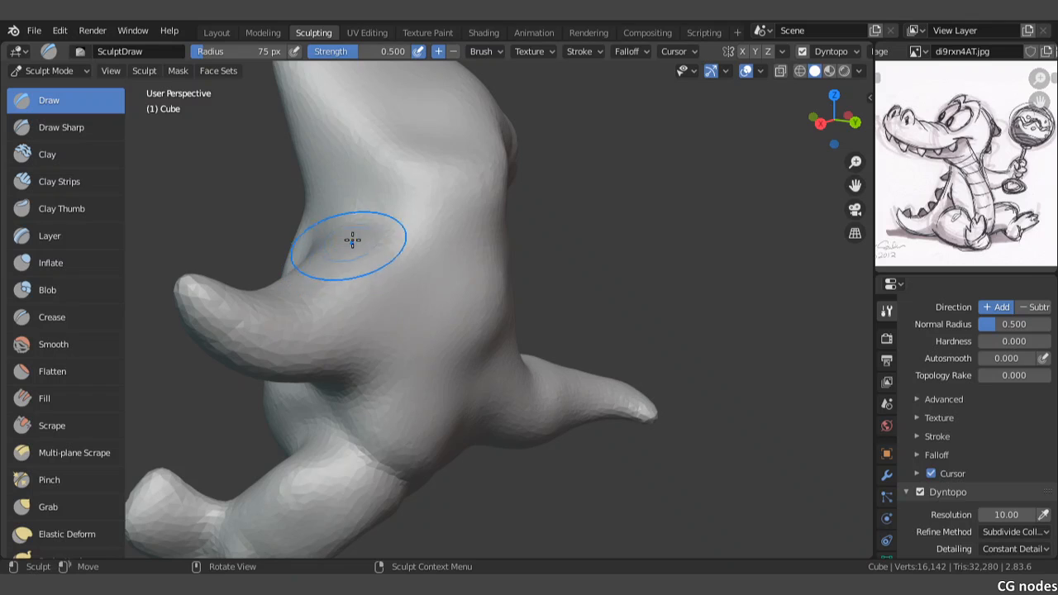
pyautogui.moveTo(267, 306); pyautogui.dragTo(341, 312)
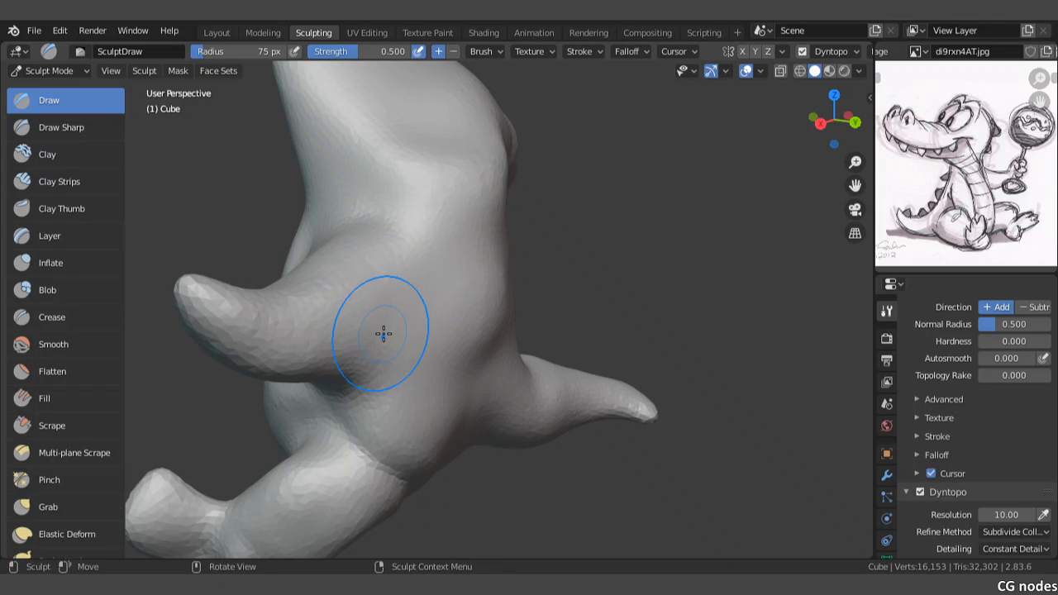
# Step: Build up a rounded bulge on the side of the head with the Draw brush in the front view and smooth the snout
pyautogui.press('KP_1')
pyautogui.keyDown('shift'); pyautogui.moveTo(441, 220); pyautogui.dragTo(447, 276, button='middle'); pyautogui.keyUp('shift')
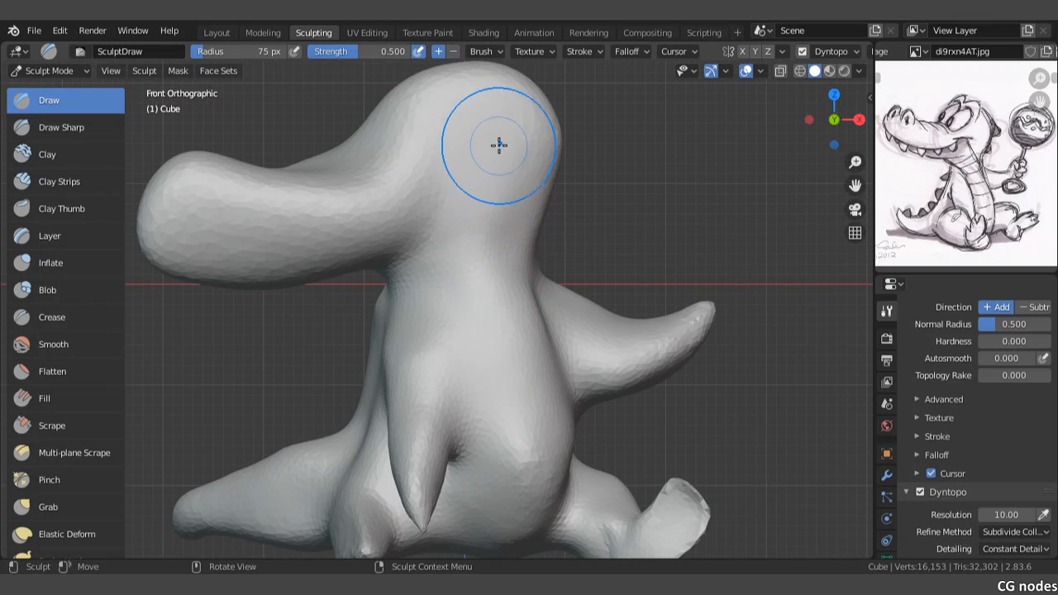
pyautogui.moveTo(503, 153)
pyautogui.mouseDown()
pyautogui.moveTo(524, 193)
pyautogui.moveTo(536, 165)
pyautogui.moveTo(513, 124)
pyautogui.moveTo(498, 220)
pyautogui.moveTo(468, 128)
pyautogui.moveTo(443, 264)
pyautogui.moveTo(421, 218)
pyautogui.moveTo(272, 260)
pyautogui.mouseUp()
pyautogui.moveTo(208, 260)
pyautogui.mouseDown()
pyautogui.moveTo(366, 255)
pyautogui.moveTo(207, 248)
pyautogui.moveTo(298, 281)
pyautogui.moveTo(152, 246)
pyautogui.moveTo(192, 265)
pyautogui.mouseUp()
pyautogui.keyDown('shift'); pyautogui.moveTo(252, 273); pyautogui.dragTo(370, 242, button='middle'); pyautogui.keyUp('shift')
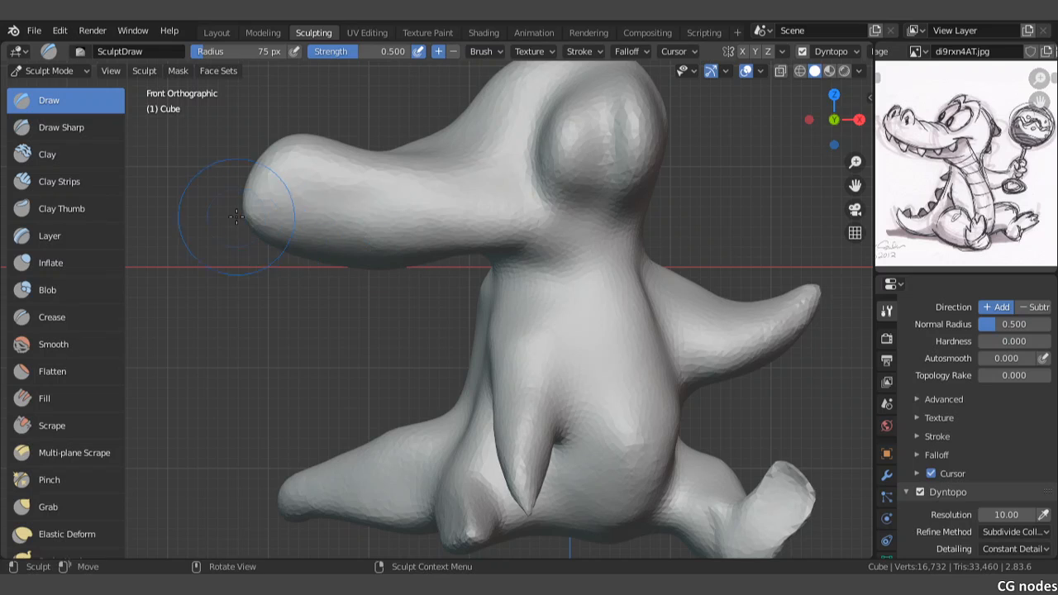
# Step: Smooth and flatten the underside of the snout from its tip back to the throat
pyautogui.moveTo(252, 240)
pyautogui.keyDown('shift'); pyautogui.mouseDown()
pyautogui.moveTo(364, 248)
pyautogui.moveTo(272, 240)
pyautogui.moveTo(341, 249)
pyautogui.moveTo(467, 240)
pyautogui.mouseUp(); pyautogui.keyUp('shift')
pyautogui.keyDown('shift'); pyautogui.moveTo(414, 241); pyautogui.dragTo(498, 238); pyautogui.keyUp('shift')
pyautogui.keyDown('shift'); pyautogui.moveTo(426, 236); pyautogui.dragTo(503, 235); pyautogui.keyUp('shift')
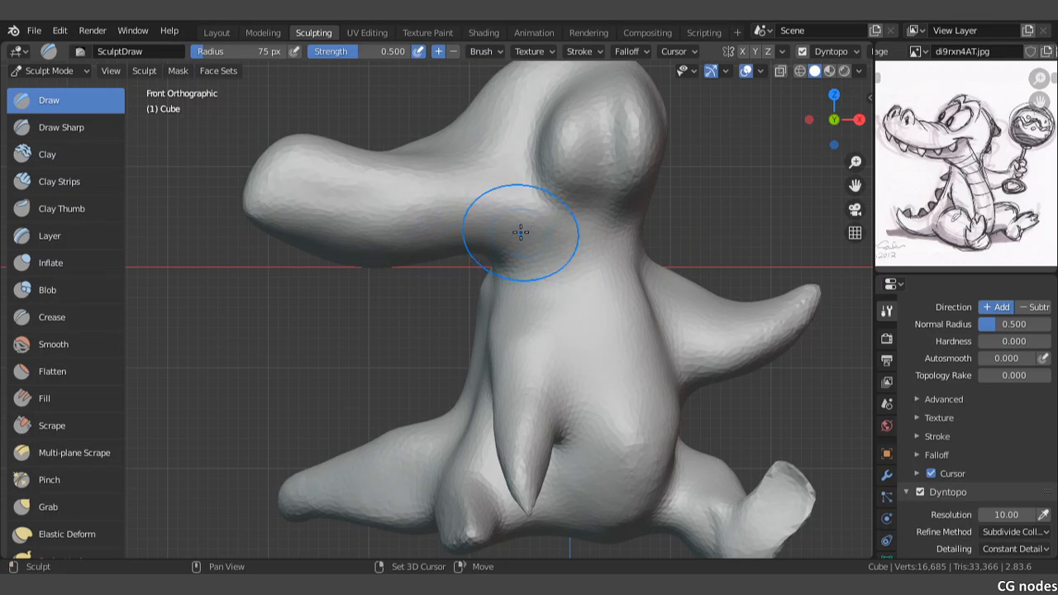
# Step: Smooth the side bulge into the head and add Draw strokes around the brow and crown, blending them toward the snout
pyautogui.keyDown('shift'); pyautogui.moveTo(483, 150); pyautogui.dragTo(457, 204, button='middle'); pyautogui.keyUp('shift')
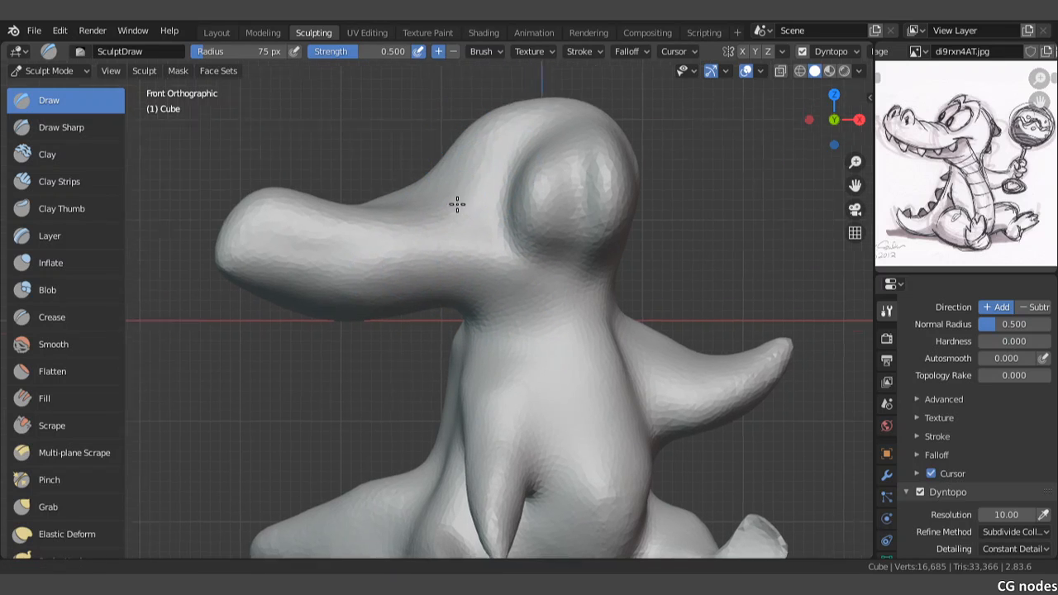
pyautogui.moveTo(505, 152)
pyautogui.mouseDown()
pyautogui.moveTo(526, 165)
pyautogui.moveTo(541, 246)
pyautogui.moveTo(597, 195)
pyautogui.moveTo(609, 201)
pyautogui.moveTo(586, 262)
pyautogui.moveTo(602, 153)
pyautogui.moveTo(605, 177)
pyautogui.moveTo(562, 156)
pyautogui.mouseUp()
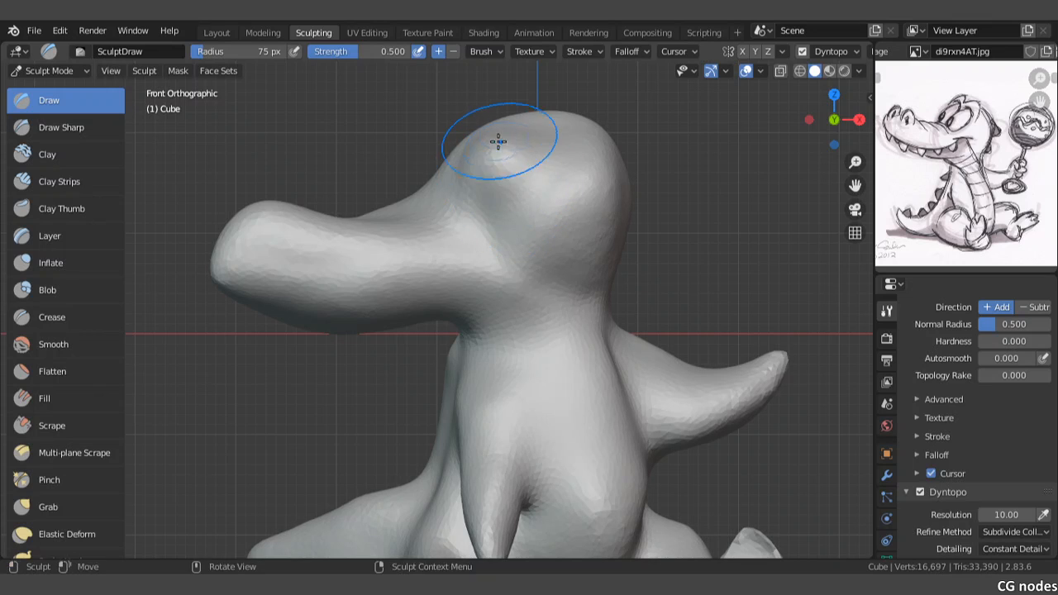
pyautogui.keyDown('shift'); pyautogui.moveTo(571, 129); pyautogui.dragTo(602, 164); pyautogui.keyUp('shift')
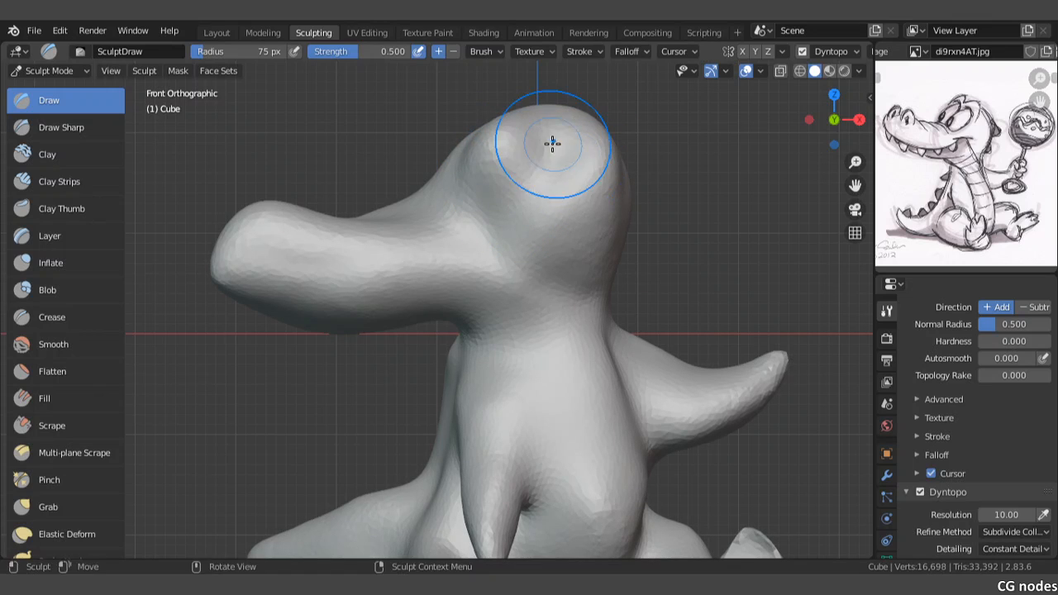
pyautogui.keyDown('shift'); pyautogui.moveTo(524, 150); pyautogui.dragTo(511, 214); pyautogui.keyUp('shift')
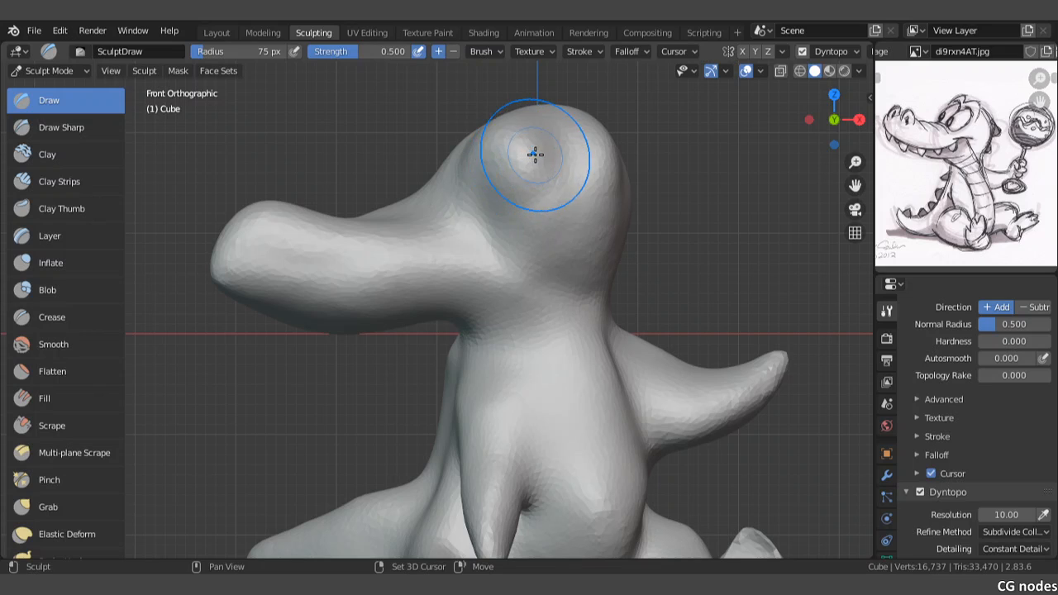
pyautogui.moveTo(529, 131)
pyautogui.keyDown('shift'); pyautogui.mouseDown()
pyautogui.moveTo(476, 154)
pyautogui.moveTo(472, 141)
pyautogui.moveTo(490, 118)
pyautogui.moveTo(553, 151)
pyautogui.moveTo(480, 136)
pyautogui.moveTo(492, 222)
pyautogui.mouseUp(); pyautogui.keyUp('shift')
# Step: Fill the hollow between the back and the tail with Draw strokes and smooth the slope down to the tail
pyautogui.scroll(-1, 491, 221)
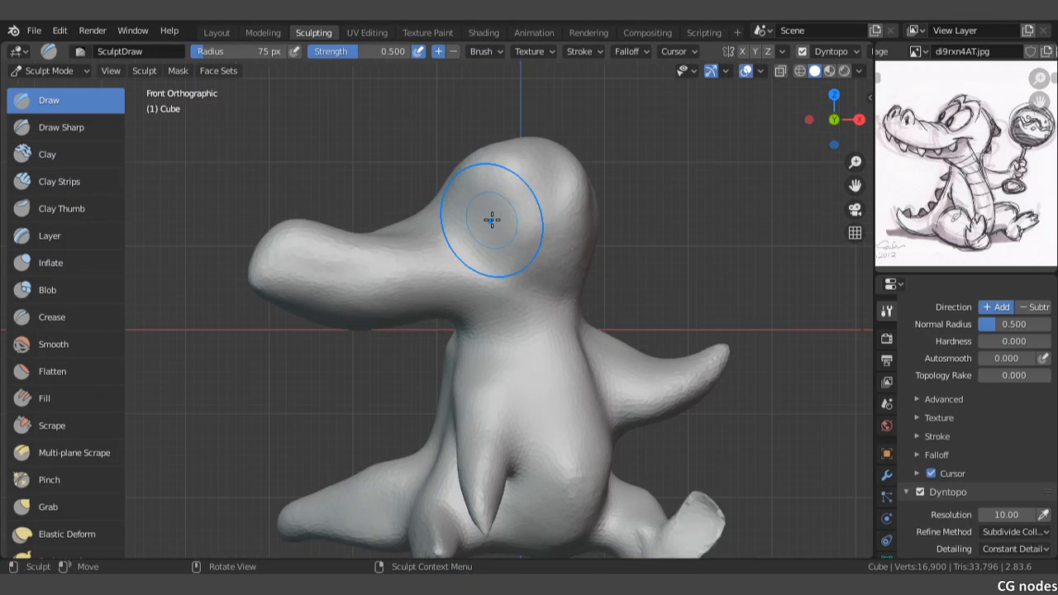
pyautogui.keyDown('shift'); pyautogui.moveTo(466, 292); pyautogui.dragTo(495, 155, button='middle'); pyautogui.keyUp('shift')
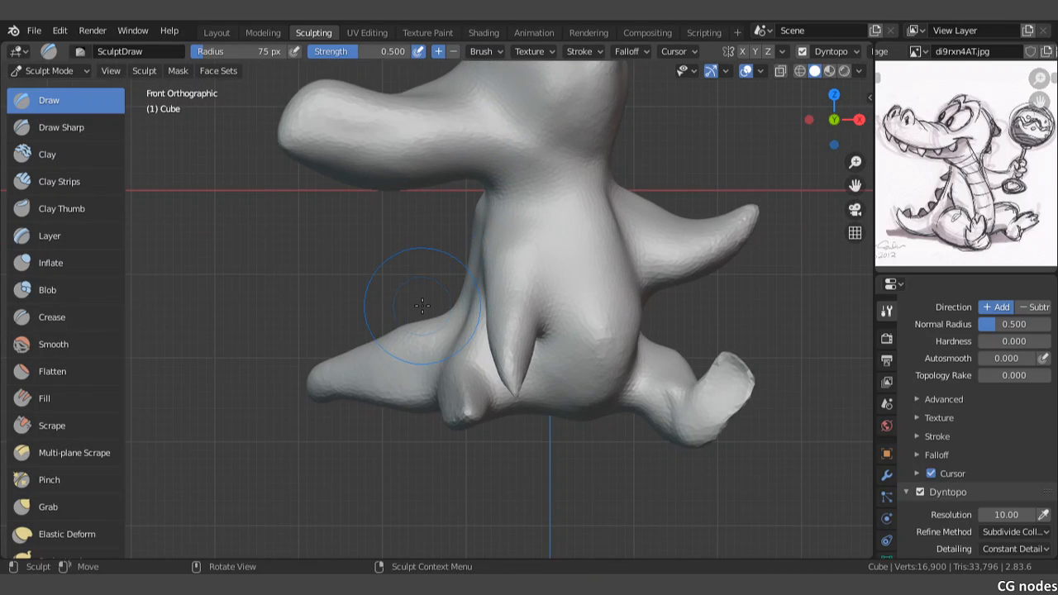
pyautogui.scroll(1, 421, 306)
pyautogui.moveTo(491, 197)
pyautogui.keyDown('shift'); pyautogui.mouseDown()
pyautogui.moveTo(441, 328)
pyautogui.moveTo(464, 285)
pyautogui.mouseUp(); pyautogui.keyUp('shift')
pyautogui.moveTo(482, 196)
pyautogui.keyDown('shift'); pyautogui.mouseDown()
pyautogui.moveTo(475, 246)
pyautogui.moveTo(444, 302)
pyautogui.moveTo(409, 332)
pyautogui.mouseUp(); pyautogui.keyUp('shift')
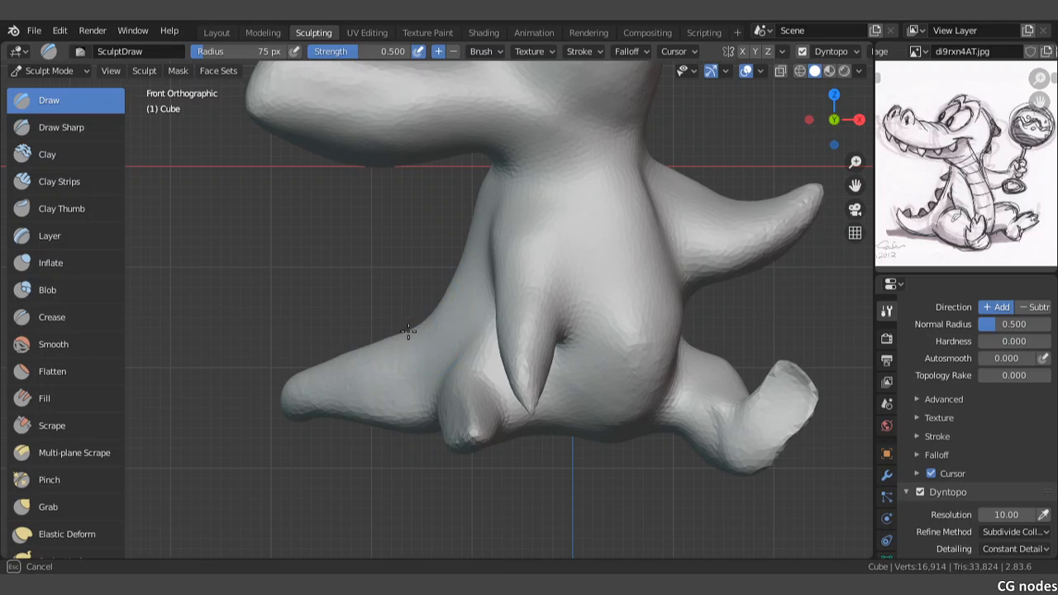
pyautogui.moveTo(357, 358)
pyautogui.mouseDown()
pyautogui.moveTo(331, 383)
pyautogui.moveTo(352, 361)
pyautogui.mouseUp()
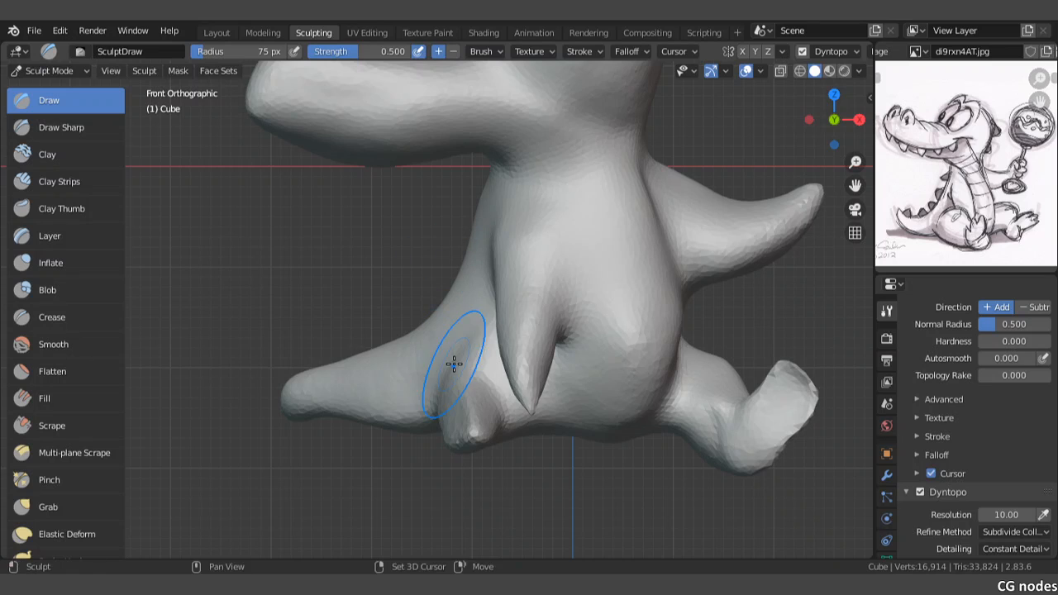
# Step: Thicken the short leg beside the tail with Draw strokes and smooth it from the hip to the tip
pyautogui.keyDown('shift'); pyautogui.moveTo(454, 363); pyautogui.dragTo(459, 221, button='middle'); pyautogui.keyUp('shift')
pyautogui.scroll(1, 455, 263)
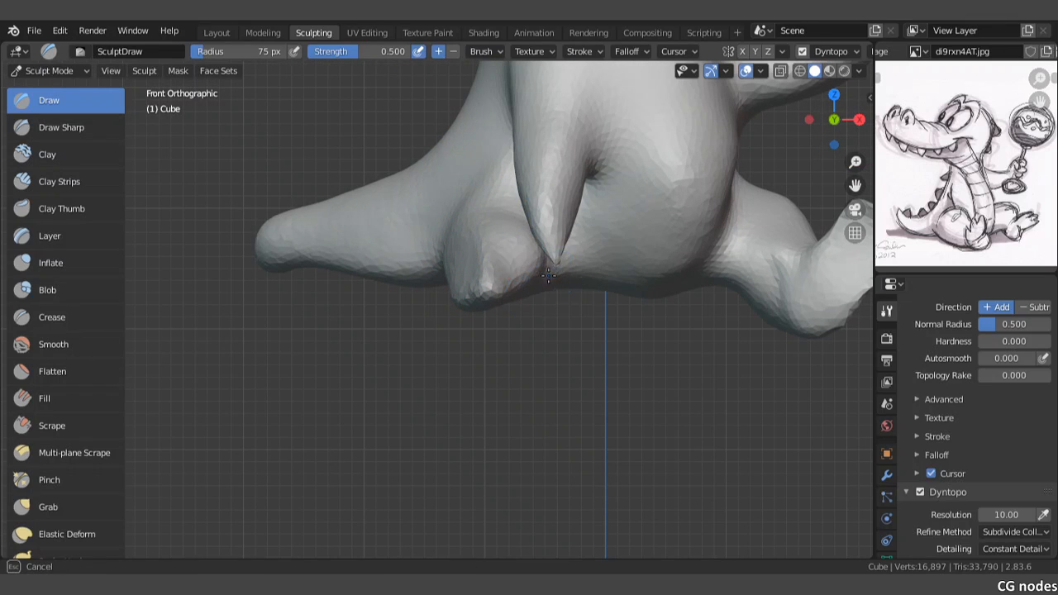
pyautogui.moveTo(505, 285)
pyautogui.mouseDown(button='middle')
pyautogui.moveTo(562, 287)
pyautogui.moveTo(491, 270)
pyautogui.moveTo(477, 309)
pyautogui.mouseUp(button='middle')
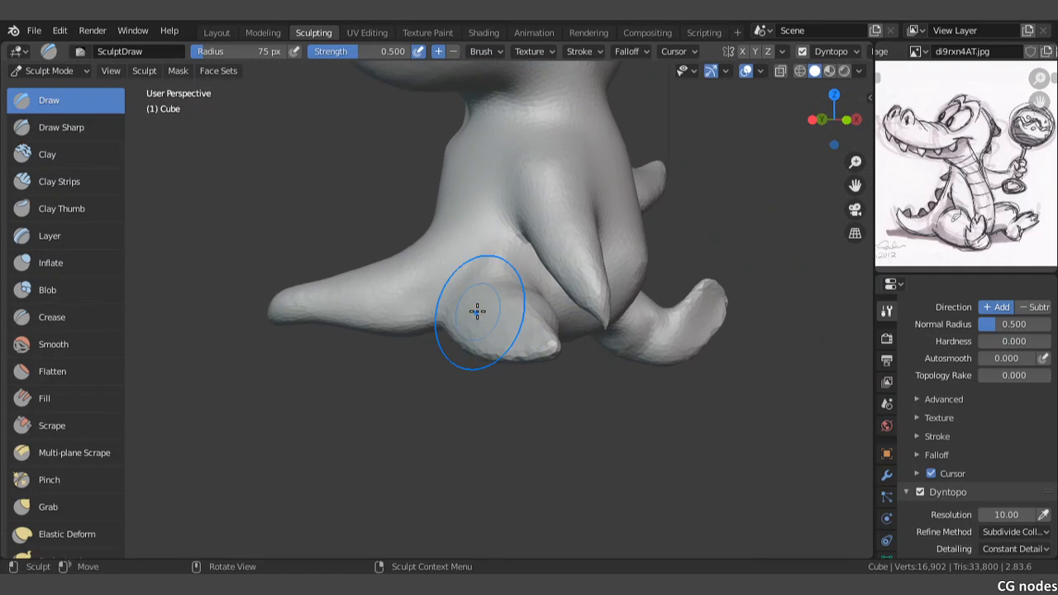
pyautogui.keyDown('ctrl'); pyautogui.moveTo(465, 304); pyautogui.dragTo(458, 340); pyautogui.keyUp('ctrl')
pyautogui.moveTo(486, 290)
pyautogui.keyDown('ctrl'); pyautogui.mouseDown()
pyautogui.moveTo(496, 283)
pyautogui.moveTo(476, 331)
pyautogui.moveTo(508, 308)
pyautogui.moveTo(553, 343)
pyautogui.moveTo(540, 347)
pyautogui.mouseUp(); pyautogui.keyUp('ctrl')
pyautogui.moveTo(526, 349); pyautogui.dragTo(560, 347, button='middle')
pyautogui.moveTo(489, 300)
pyautogui.keyDown('shift'); pyautogui.mouseDown()
pyautogui.moveTo(475, 320)
pyautogui.moveTo(488, 345)
pyautogui.mouseUp(); pyautogui.keyUp('shift')
pyautogui.keyDown('shift'); pyautogui.moveTo(476, 273); pyautogui.dragTo(486, 299); pyautogui.keyUp('shift')
pyautogui.keyDown('shift'); pyautogui.moveTo(508, 265); pyautogui.dragTo(502, 329); pyautogui.keyUp('shift')
pyautogui.moveTo(507, 326); pyautogui.dragTo(532, 331, button='middle')
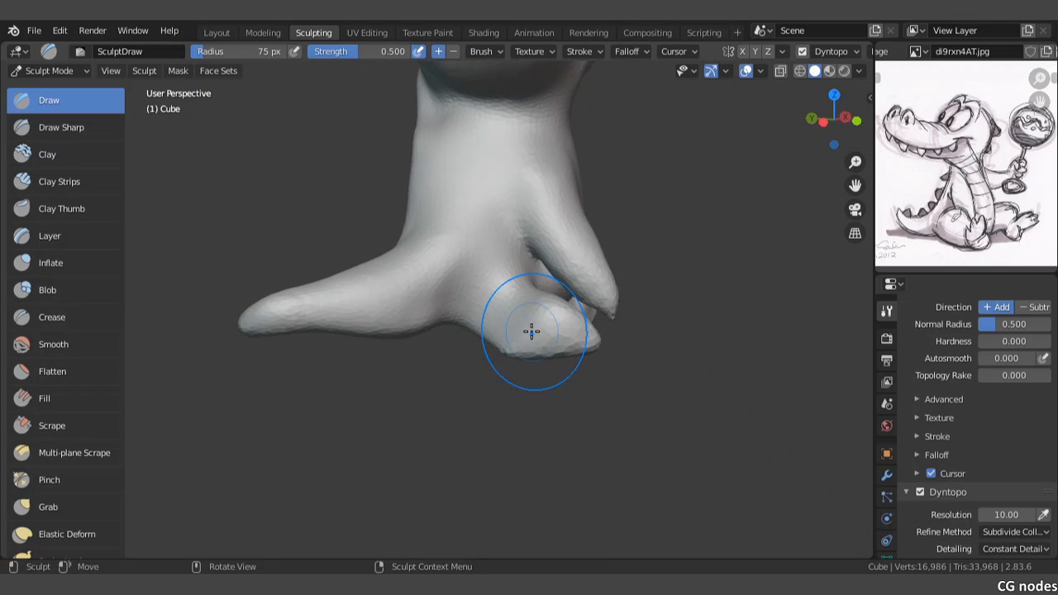
pyautogui.scroll(2, 532, 332)
pyautogui.moveTo(538, 283)
pyautogui.mouseDown()
pyautogui.moveTo(557, 291)
pyautogui.moveTo(580, 357)
pyautogui.moveTo(515, 325)
pyautogui.moveTo(625, 347)
pyautogui.mouseUp()
# Step: Examine the reference sketch up close and compare it with the model's legs and belly from the front and below
pyautogui.scroll(6, 625, 347)
pyautogui.scroll(6, 974, 186)
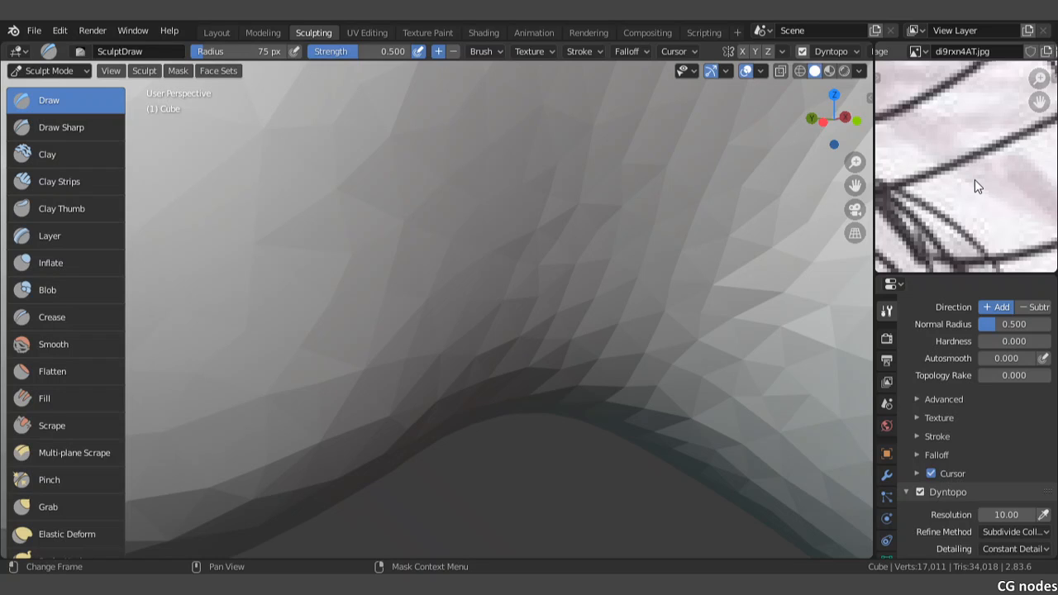
pyautogui.scroll(-3, 975, 179)
pyautogui.scroll(4, 977, 181)
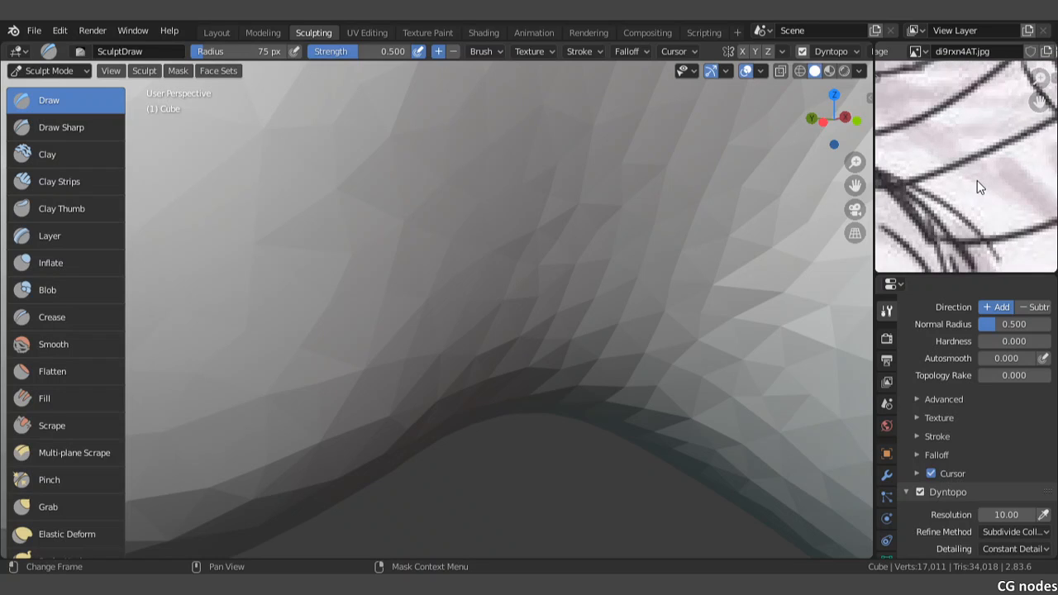
pyautogui.scroll(-2, 977, 180)
pyautogui.scroll(-2, 983, 186)
pyautogui.scroll(-4, 983, 186)
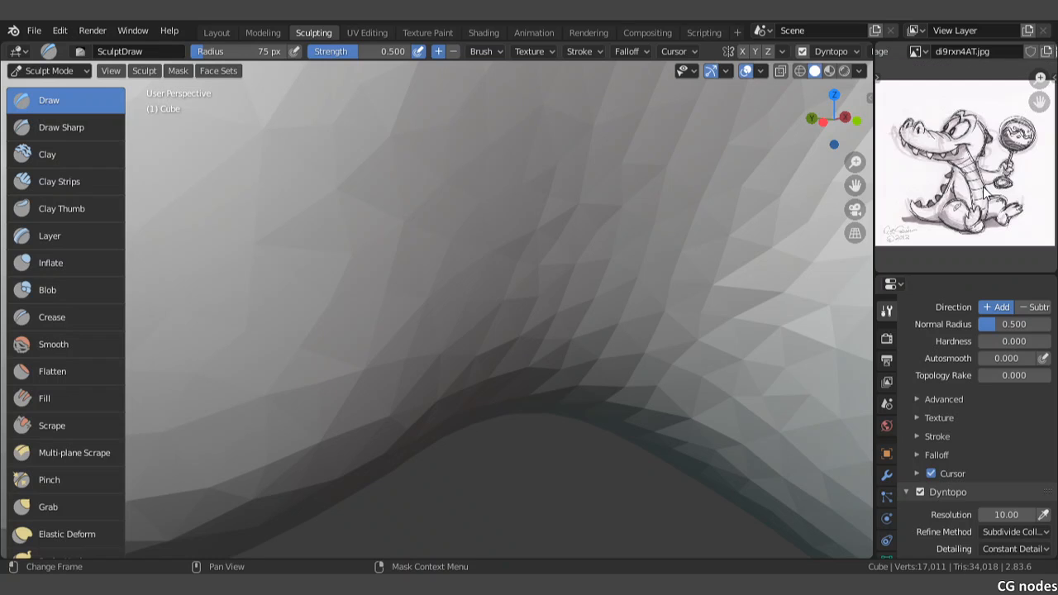
pyautogui.moveTo(610, 355)
pyautogui.mouseDown(button='middle')
pyautogui.moveTo(499, 359)
pyautogui.moveTo(471, 342)
pyautogui.mouseUp(button='middle')
pyautogui.scroll(-5, 573, 215)
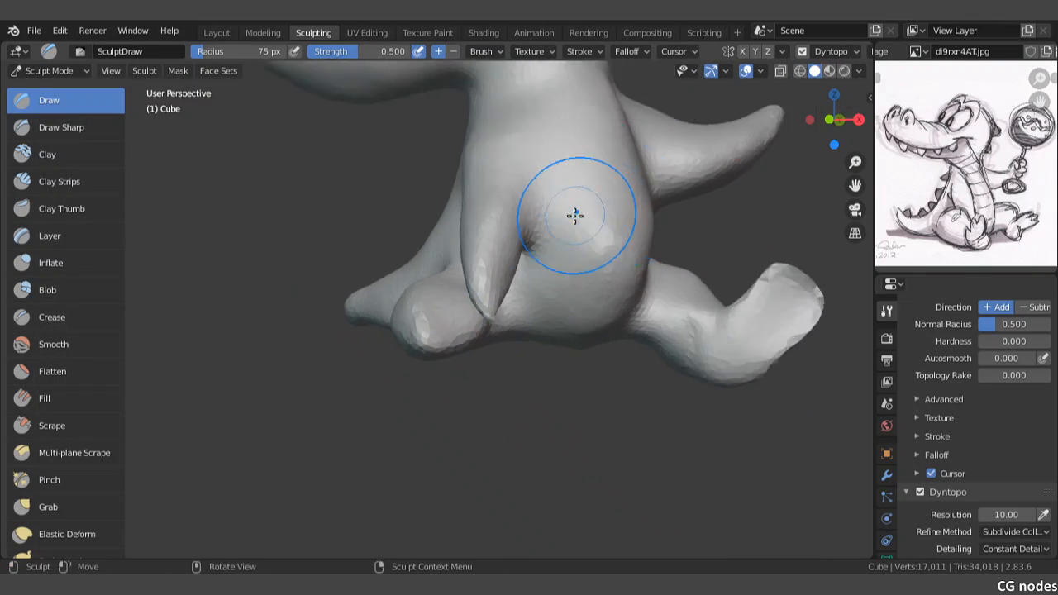
pyautogui.keyDown('shift'); pyautogui.moveTo(556, 215); pyautogui.dragTo(554, 256, button='middle'); pyautogui.keyUp('shift')
pyautogui.moveTo(522, 317); pyautogui.dragTo(512, 283, button='middle')
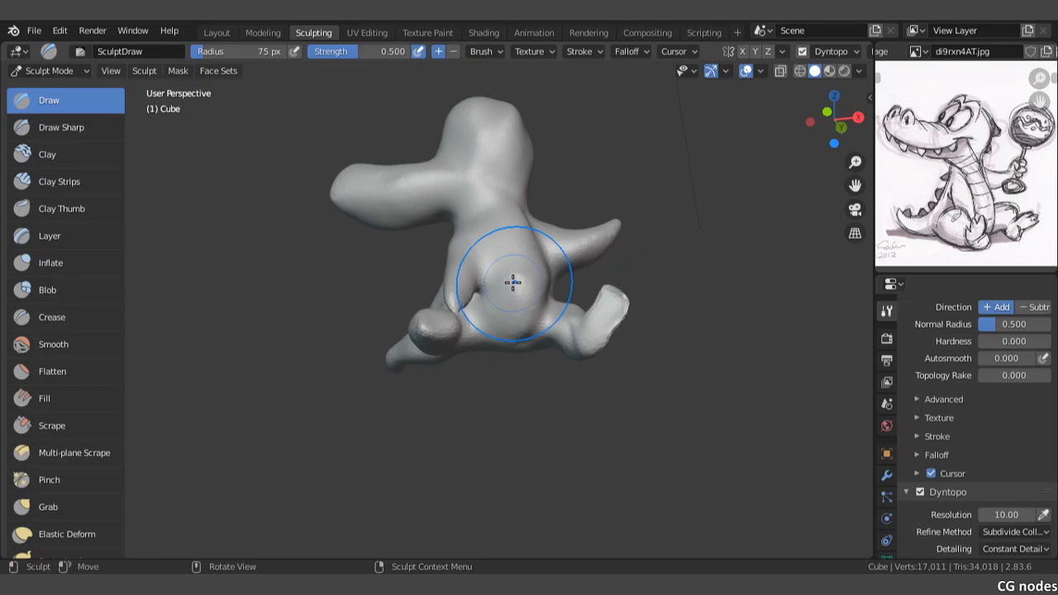
# Step: Round out the short leg with Draw strokes from below and from the side
pyautogui.scroll(2, 510, 287)
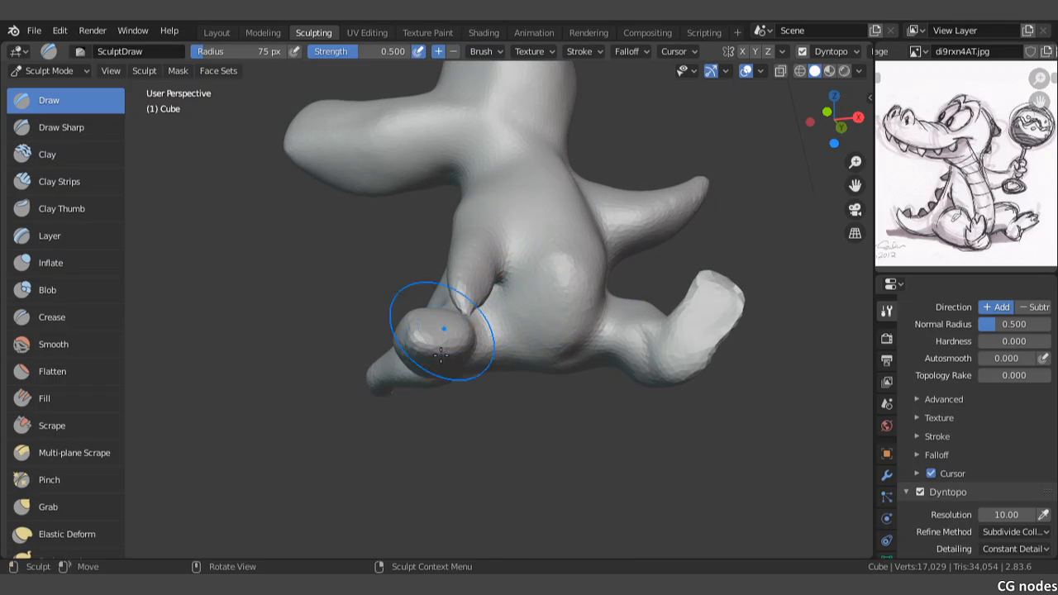
pyautogui.moveTo(441, 355)
pyautogui.mouseDown(button='middle')
pyautogui.moveTo(463, 360)
pyautogui.moveTo(569, 319)
pyautogui.moveTo(503, 376)
pyautogui.moveTo(587, 356)
pyautogui.moveTo(570, 284)
pyautogui.moveTo(611, 275)
pyautogui.mouseUp(button='middle')
pyautogui.scroll(3, 503, 376)
pyautogui.moveTo(612, 275)
pyautogui.mouseDown()
pyautogui.moveTo(692, 219)
pyautogui.moveTo(661, 258)
pyautogui.mouseUp()
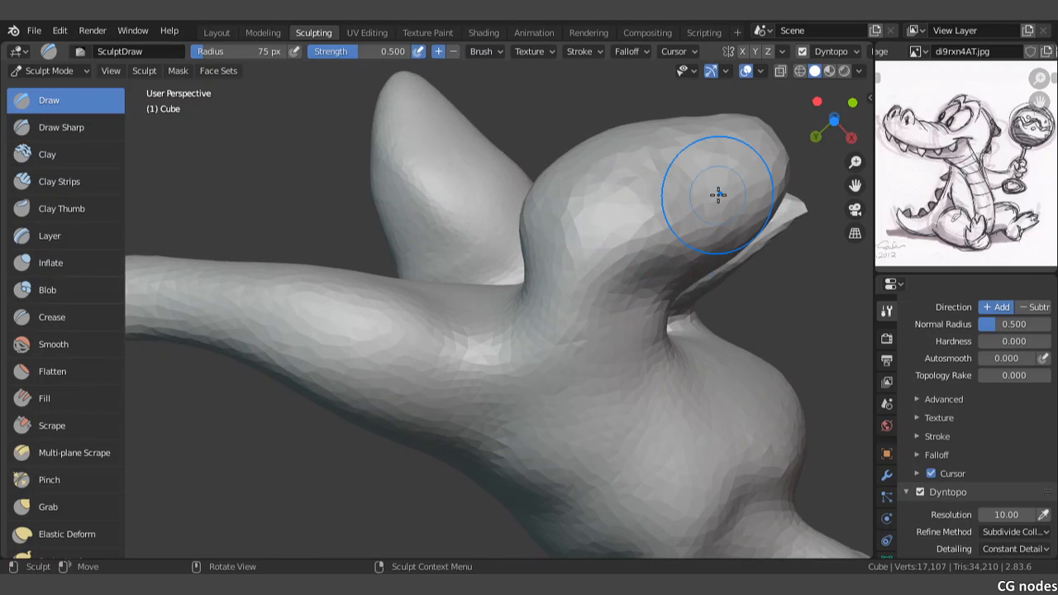
pyautogui.moveTo(718, 194); pyautogui.dragTo(638, 271)
pyautogui.keyDown('shift'); pyautogui.moveTo(583, 243); pyautogui.dragTo(590, 186); pyautogui.keyUp('shift')
pyautogui.moveTo(512, 262); pyautogui.dragTo(570, 347, button='middle')
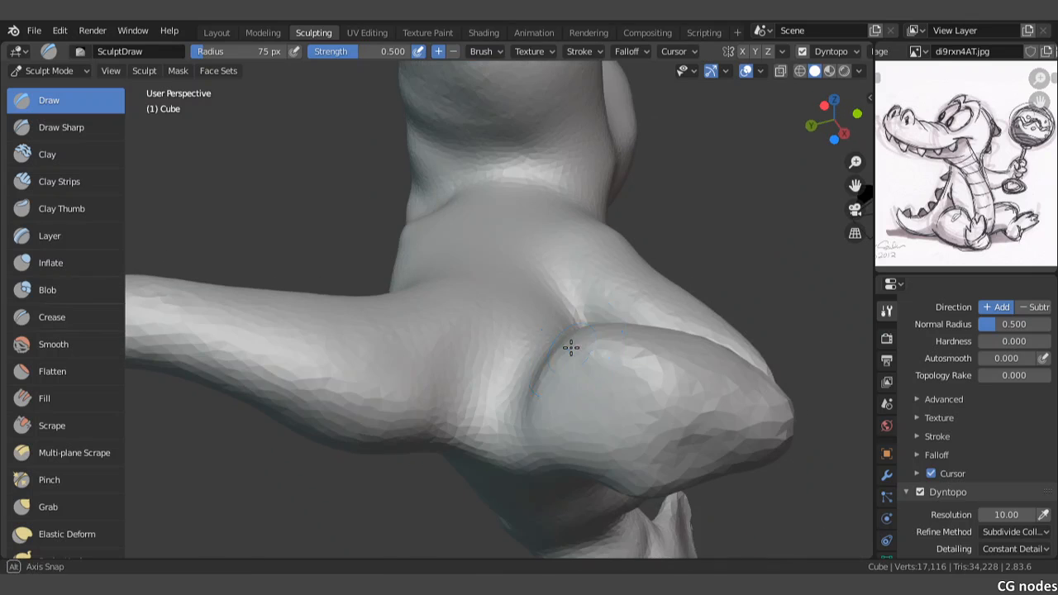
# Step: Smooth the facets along the side and underside of the short leg
pyautogui.moveTo(630, 397); pyautogui.dragTo(514, 395, button='middle')
pyautogui.scroll(2, 476, 344)
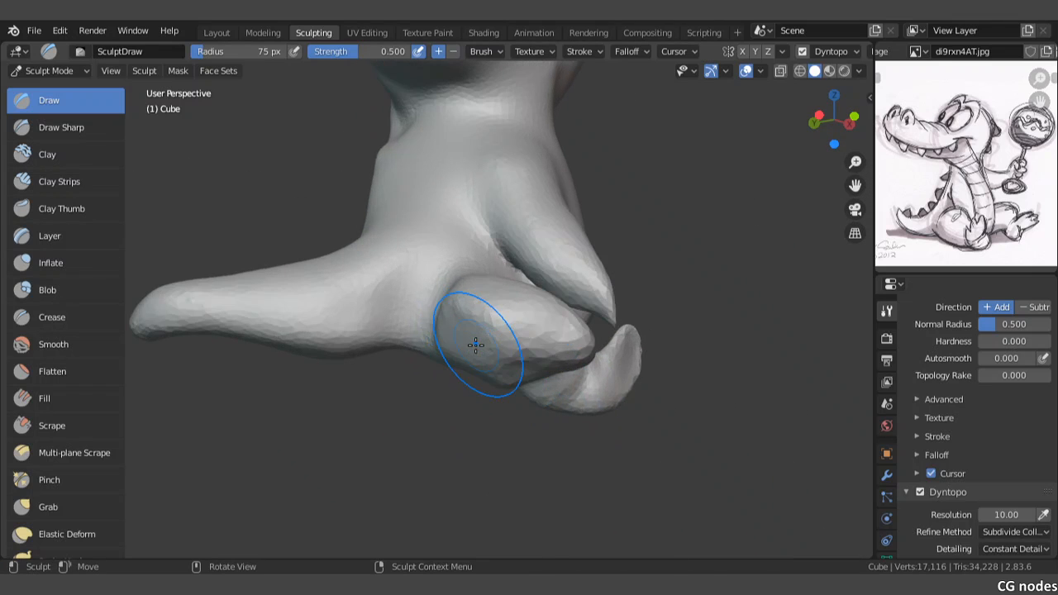
pyautogui.moveTo(507, 308); pyautogui.dragTo(532, 365)
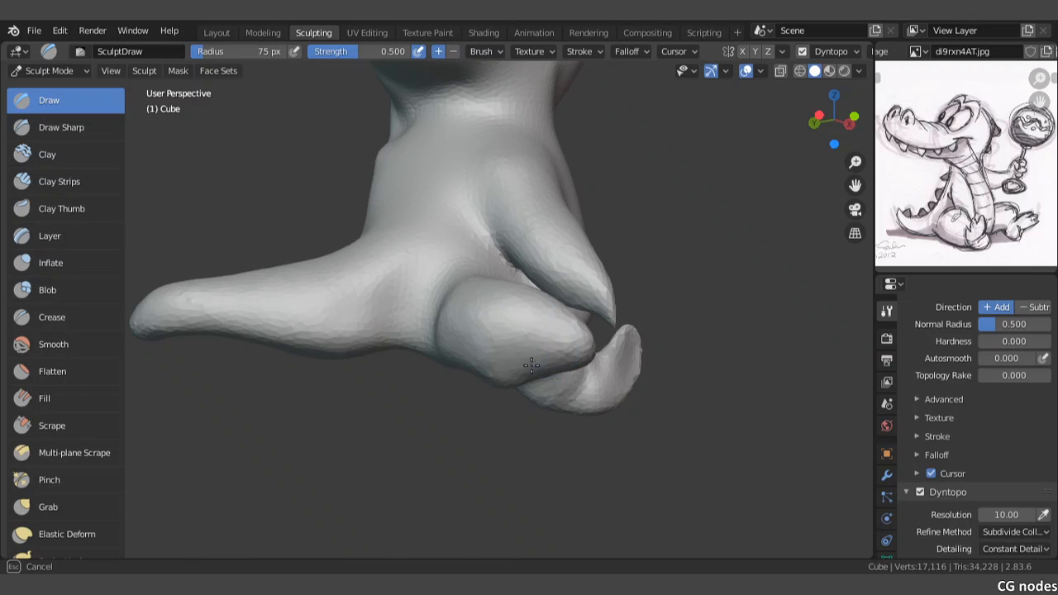
pyautogui.moveTo(546, 374)
pyautogui.mouseDown(button='middle')
pyautogui.moveTo(489, 307)
pyautogui.moveTo(500, 273)
pyautogui.moveTo(489, 311)
pyautogui.moveTo(500, 335)
pyautogui.moveTo(437, 276)
pyautogui.moveTo(423, 313)
pyautogui.mouseUp(button='middle')
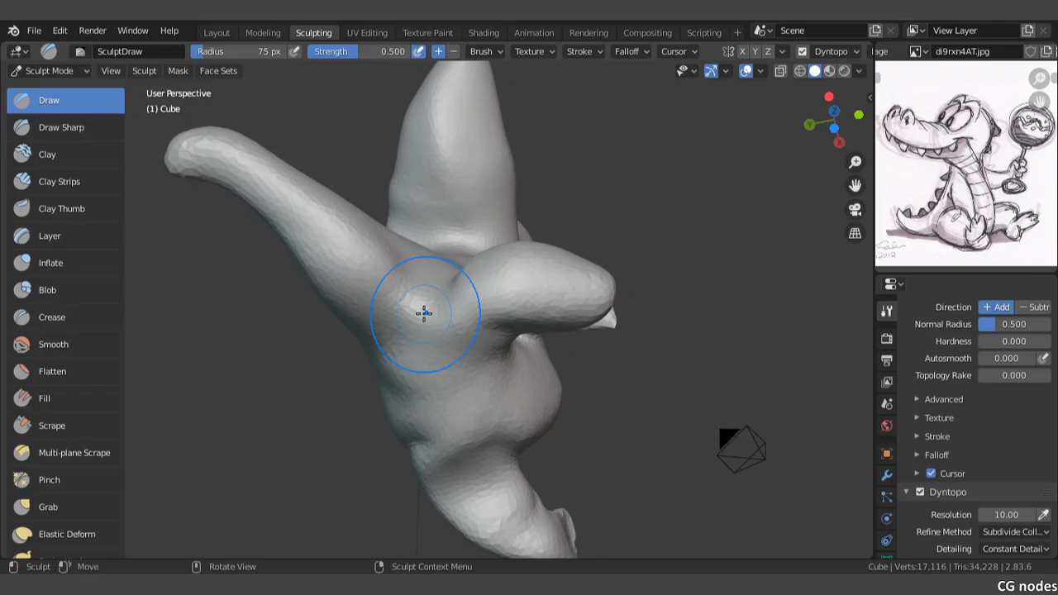
# Step: Smooth the crease between the tail base and the short leg's hip
pyautogui.keyDown('ctrl'); pyautogui.moveTo(418, 301); pyautogui.dragTo(427, 295); pyautogui.keyUp('ctrl')
pyautogui.moveTo(427, 295)
pyautogui.mouseDown(button='middle')
pyautogui.moveTo(464, 278)
pyautogui.moveTo(470, 338)
pyautogui.moveTo(406, 371)
pyautogui.mouseUp(button='middle')
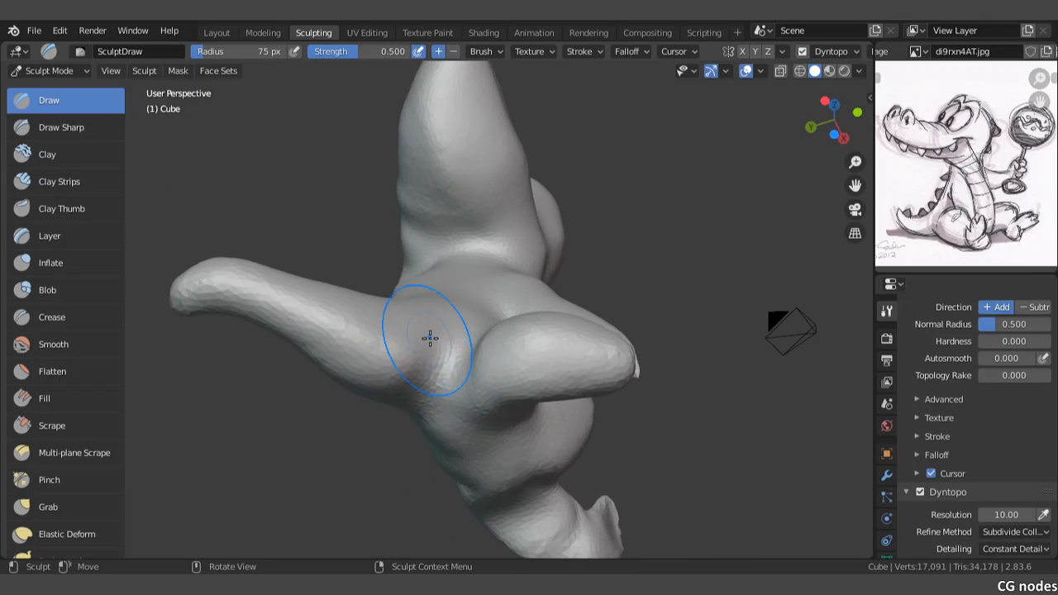
pyautogui.moveTo(439, 339)
pyautogui.keyDown('shift'); pyautogui.mouseDown()
pyautogui.moveTo(354, 379)
pyautogui.moveTo(332, 358)
pyautogui.moveTo(353, 371)
pyautogui.mouseUp(); pyautogui.keyUp('shift')
pyautogui.moveTo(352, 372); pyautogui.dragTo(449, 319, button='middle')
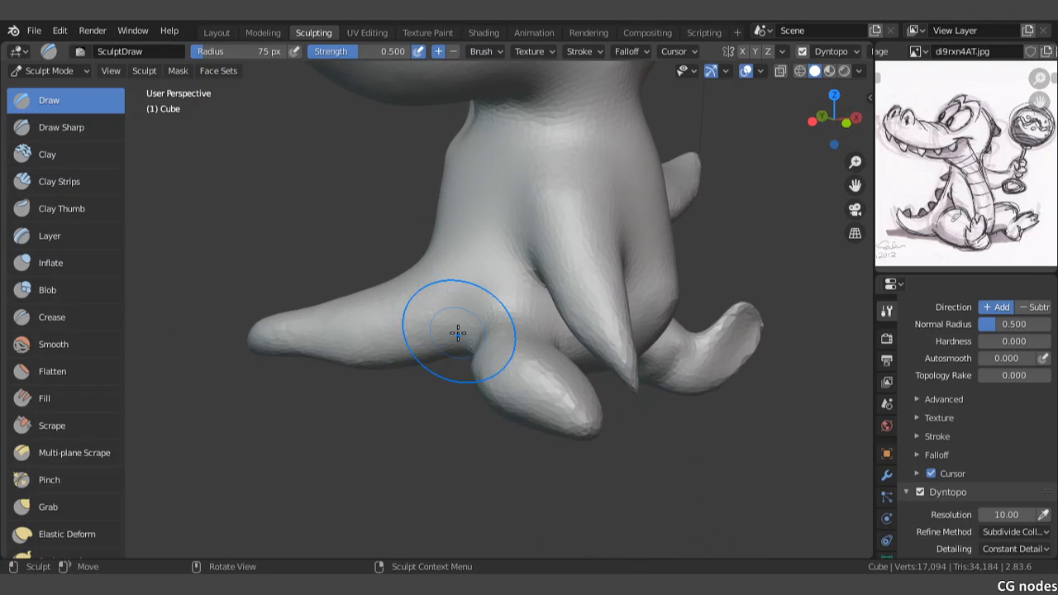
# Step: Remove the hanging arm in the front view by smoothing it down until it merges into the torso
pyautogui.press('KP_1')
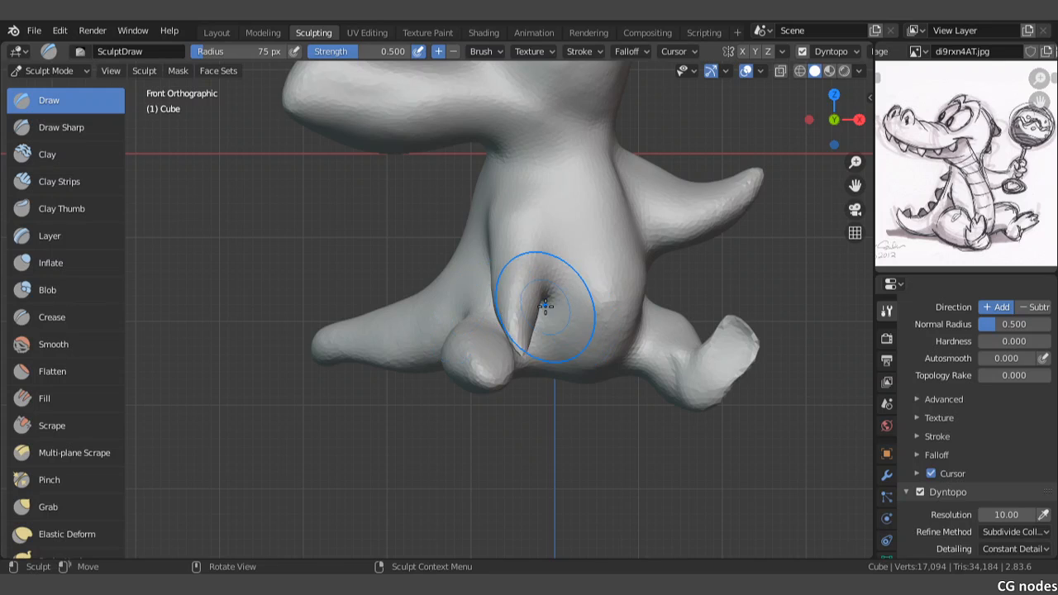
pyautogui.scroll(2, 534, 299)
pyautogui.moveTo(539, 352); pyautogui.dragTo(540, 315)
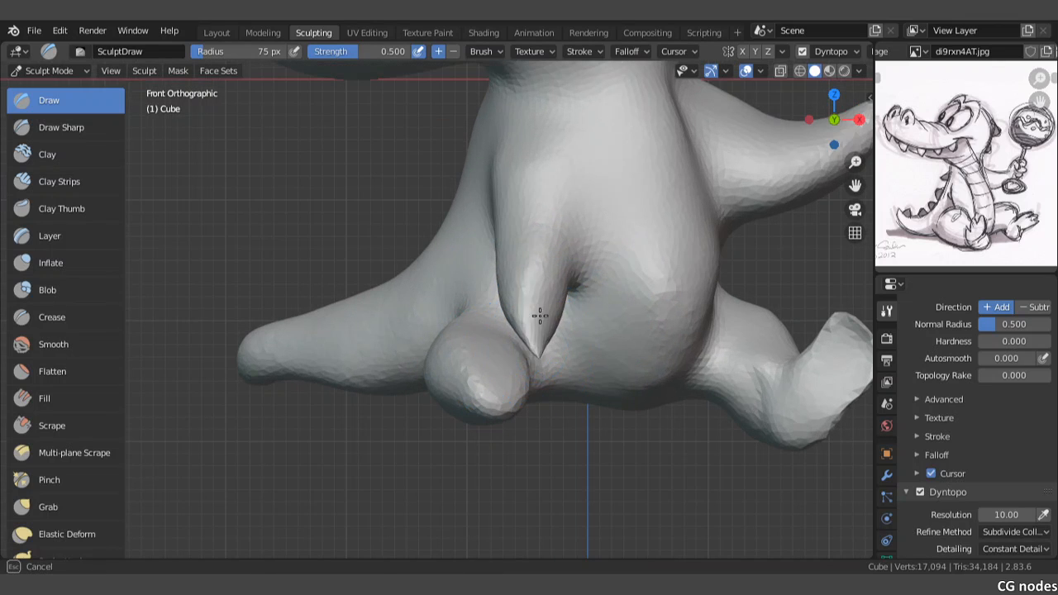
pyautogui.moveTo(555, 261)
pyautogui.mouseDown()
pyautogui.moveTo(573, 262)
pyautogui.moveTo(538, 289)
pyautogui.moveTo(534, 256)
pyautogui.mouseUp()
pyautogui.moveTo(514, 174)
pyautogui.mouseDown()
pyautogui.moveTo(511, 243)
pyautogui.moveTo(534, 303)
pyautogui.moveTo(556, 237)
pyautogui.moveTo(515, 296)
pyautogui.moveTo(542, 284)
pyautogui.moveTo(532, 311)
pyautogui.moveTo(529, 240)
pyautogui.moveTo(538, 272)
pyautogui.moveTo(548, 229)
pyautogui.moveTo(535, 175)
pyautogui.moveTo(590, 276)
pyautogui.mouseUp()
pyautogui.scroll(-3, 590, 276)
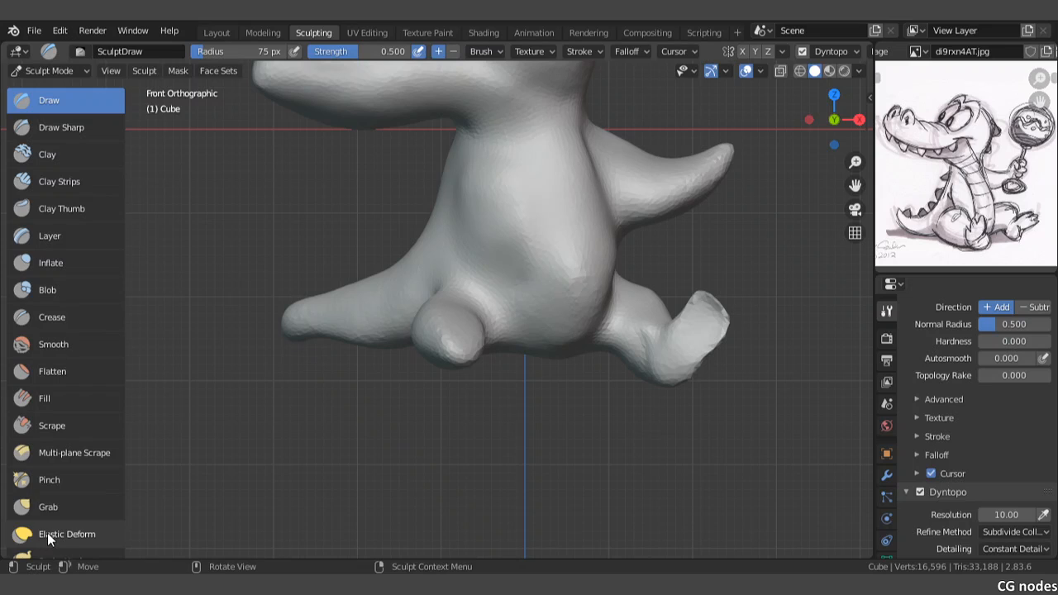
# Step: Nudge the upper part of the short leg with the Grab brush in the front view
pyautogui.click(48, 506)
pyautogui.scroll(-3, 52, 487)
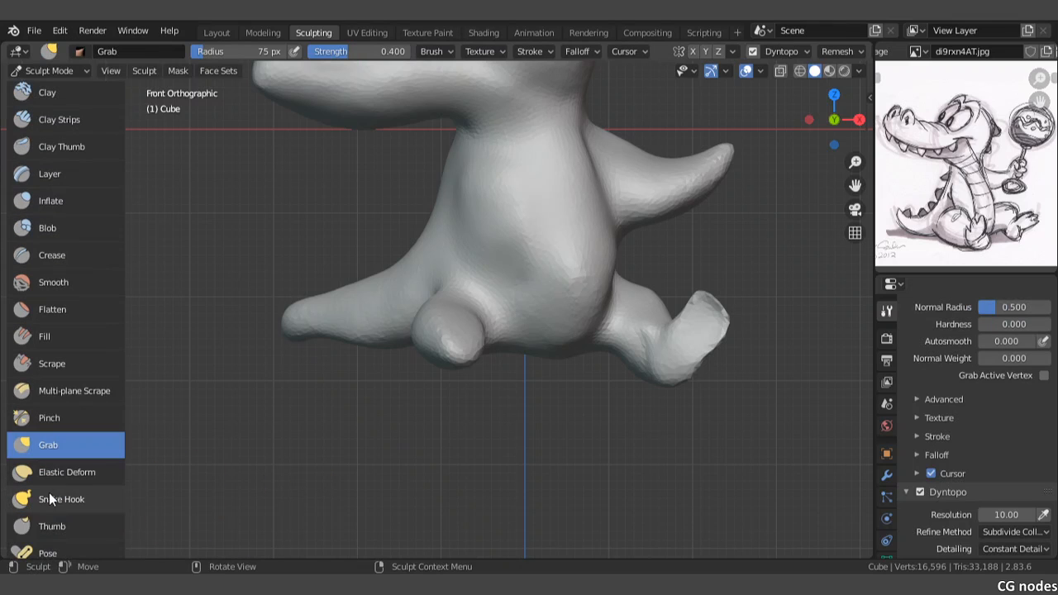
pyautogui.click(50, 524)
pyautogui.click(440, 331)
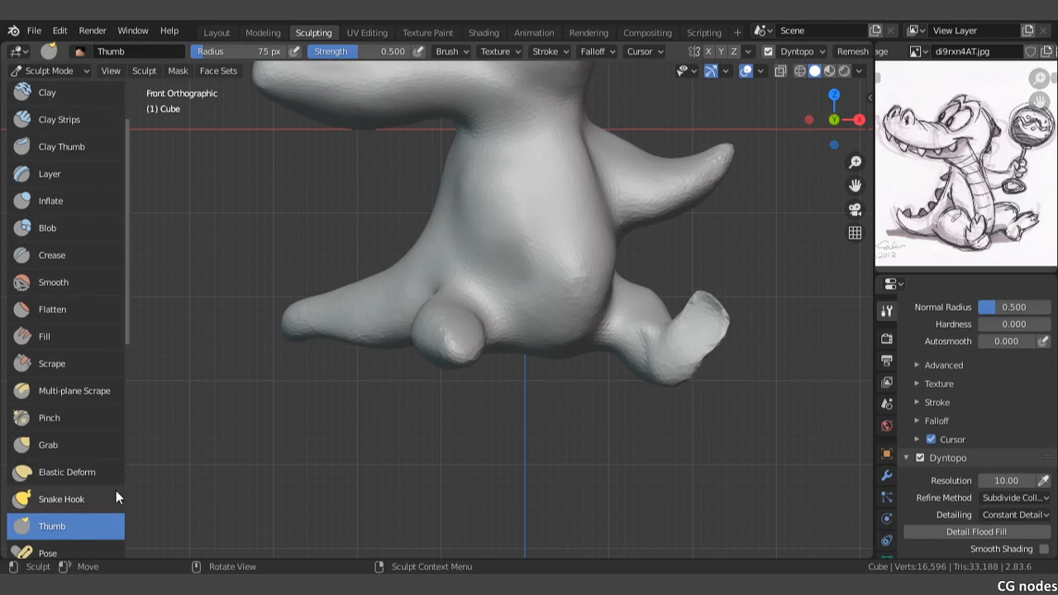
pyautogui.click(49, 417)
pyautogui.click(48, 444)
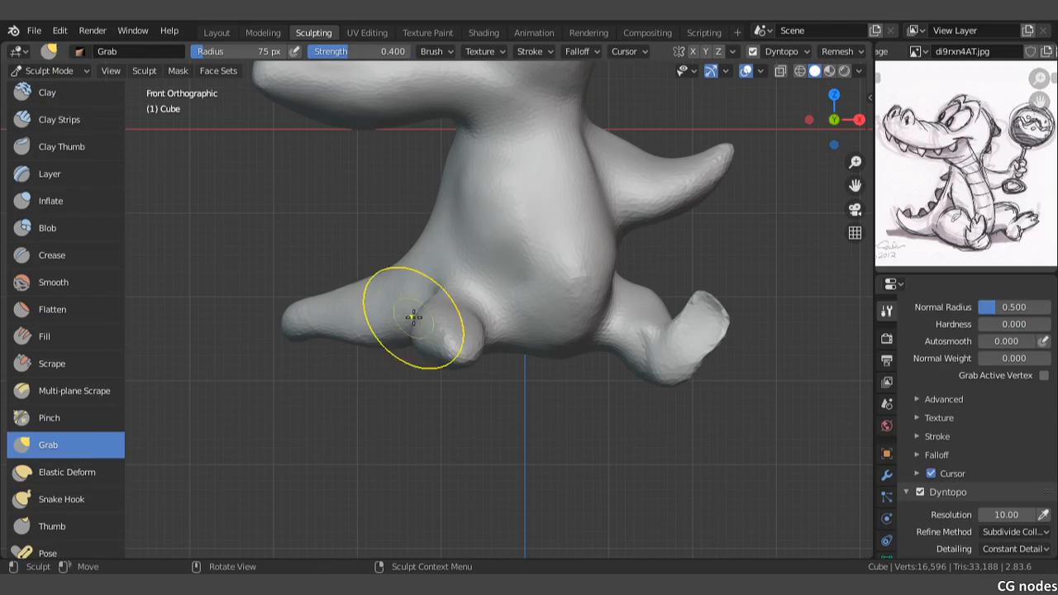
pyautogui.moveTo(438, 319)
pyautogui.mouseDown()
pyautogui.moveTo(451, 323)
pyautogui.moveTo(428, 331)
pyautogui.moveTo(463, 317)
pyautogui.moveTo(464, 301)
pyautogui.moveTo(430, 319)
pyautogui.mouseUp()
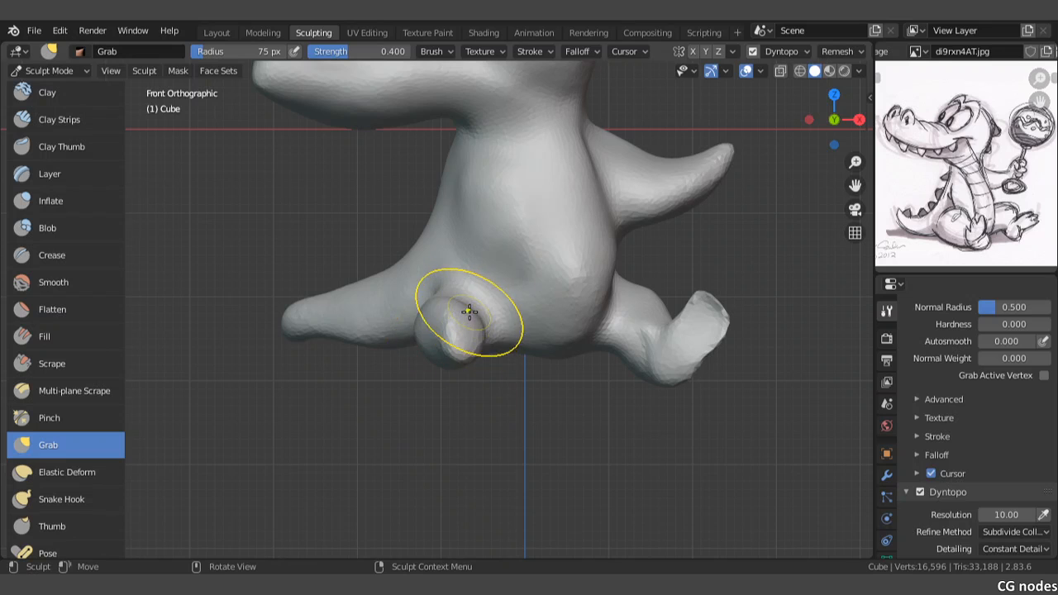
pyautogui.scroll(2, 456, 311)
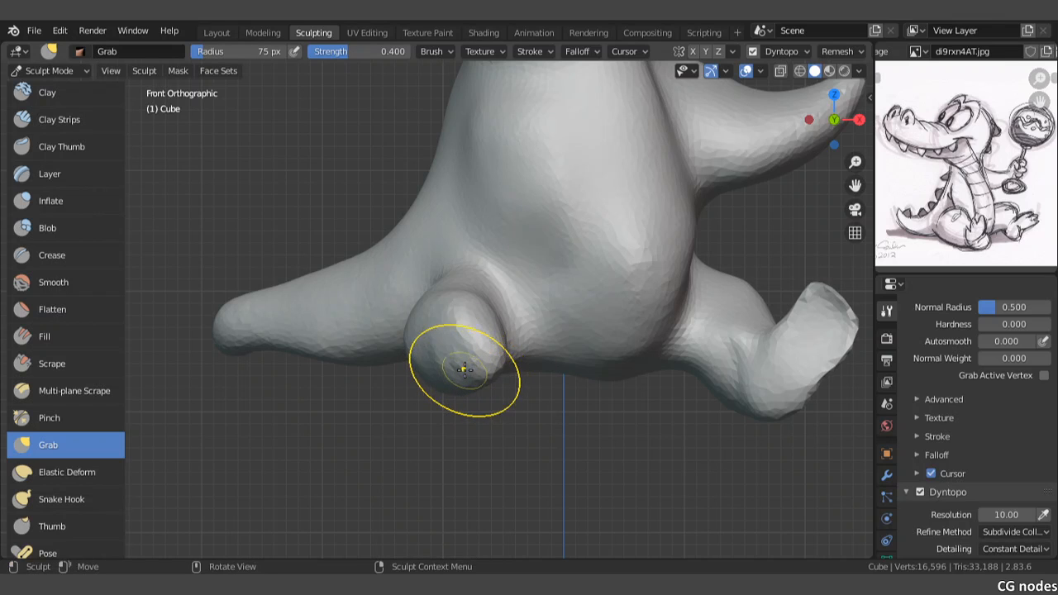
pyautogui.scroll(-3, 464, 370)
# Step: Enlarge the Grab brush radius to 112 px and pull the short leg's thigh into shape from the side
pyautogui.moveTo(455, 341)
pyautogui.mouseDown(button='middle')
pyautogui.moveTo(479, 345)
pyautogui.moveTo(601, 292)
pyautogui.moveTo(557, 316)
pyautogui.mouseUp(button='middle')
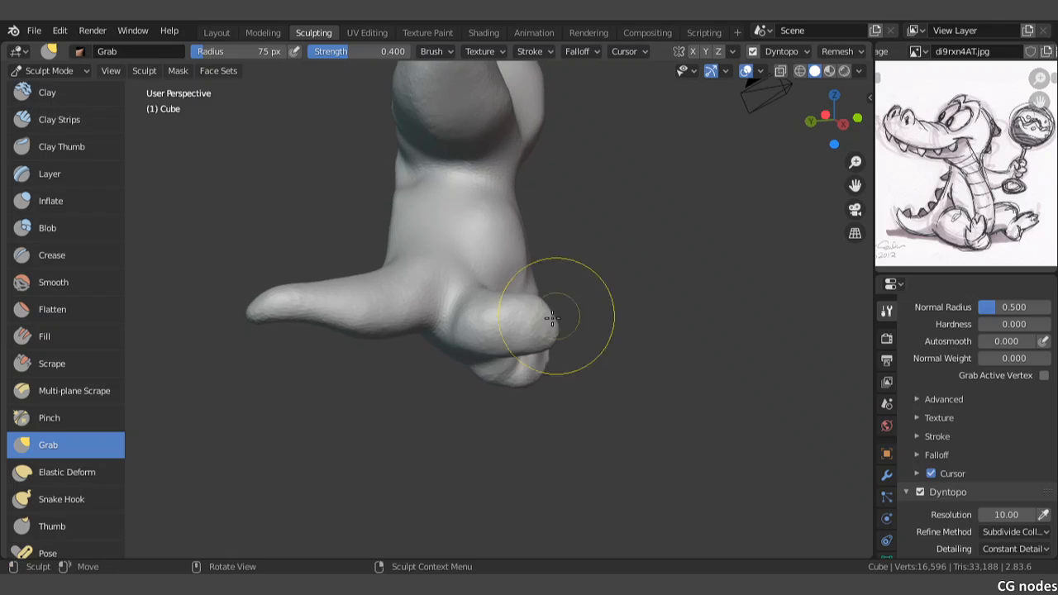
pyautogui.scroll(3, 518, 326)
pyautogui.moveTo(525, 286); pyautogui.dragTo(534, 300)
pyautogui.press('f')
pyautogui.click(561, 300)
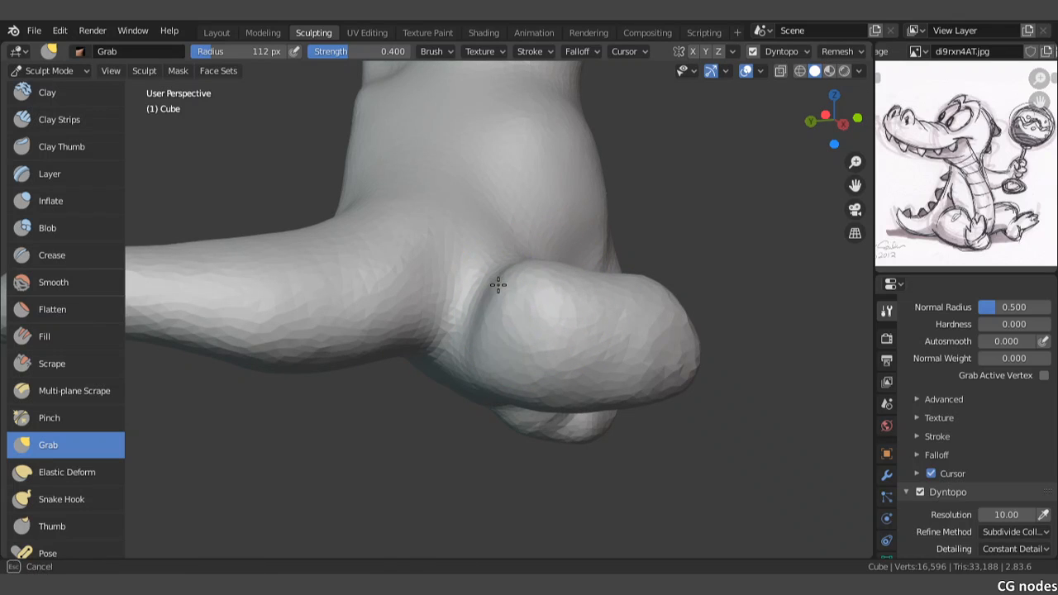
pyautogui.moveTo(510, 341); pyautogui.dragTo(418, 372, button='middle')
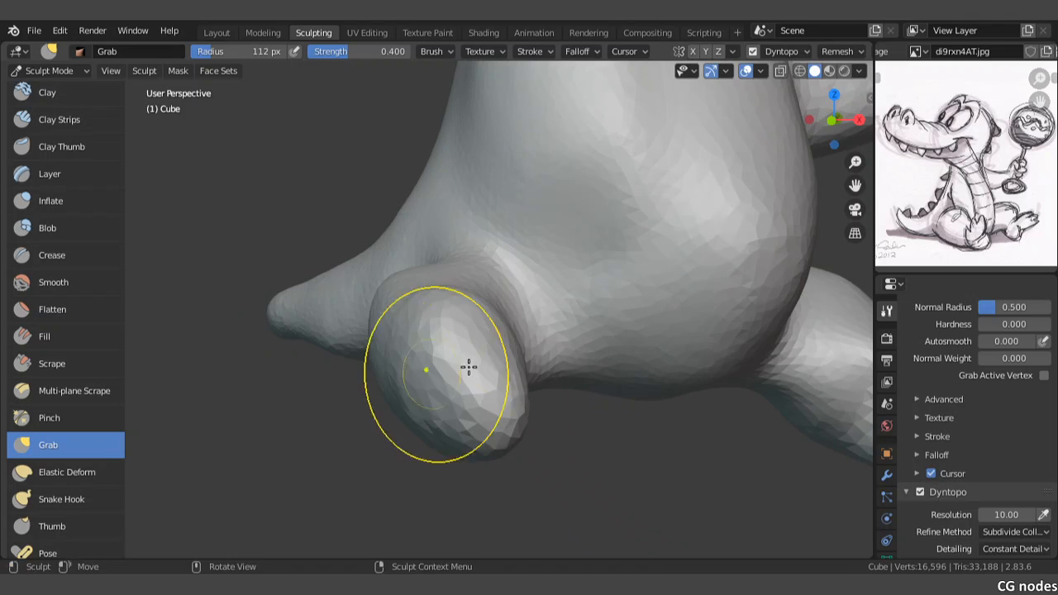
# Step: Reshape the short leg's inner thigh and knee with Grab strokes from the front
pyautogui.moveTo(510, 361); pyautogui.dragTo(455, 356, button='middle')
pyautogui.moveTo(456, 357); pyautogui.dragTo(446, 339)
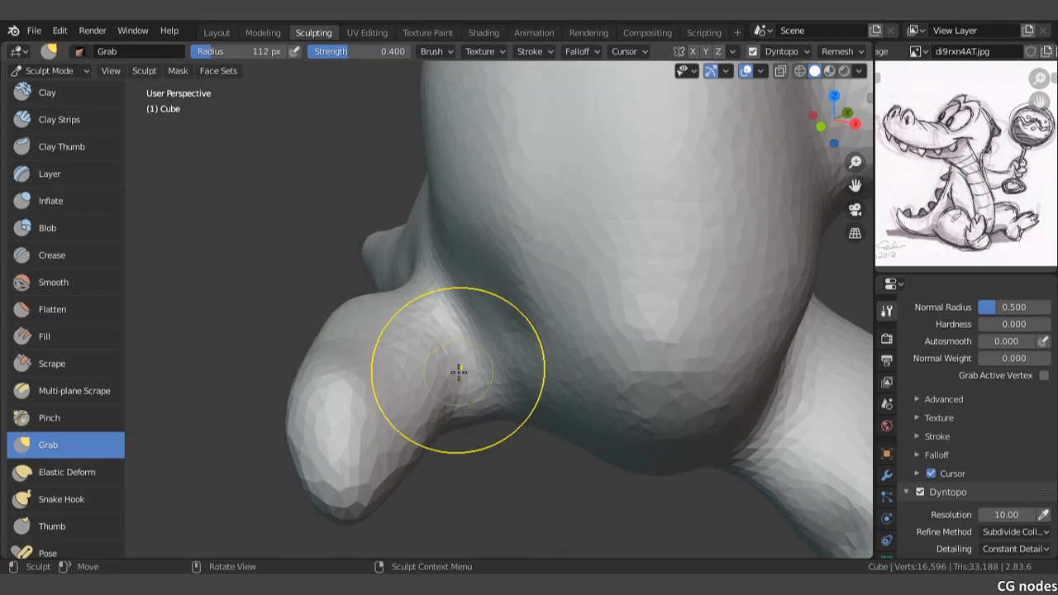
pyautogui.moveTo(459, 372); pyautogui.dragTo(496, 377, button='middle')
pyautogui.moveTo(514, 395); pyautogui.dragTo(489, 398)
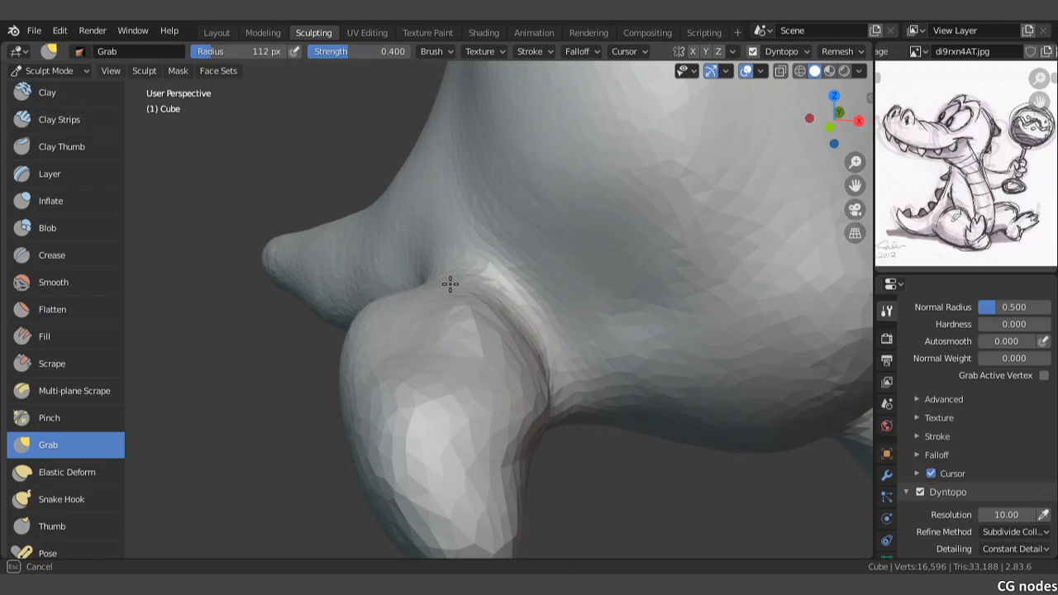
pyautogui.moveTo(424, 305); pyautogui.dragTo(469, 336, button='middle')
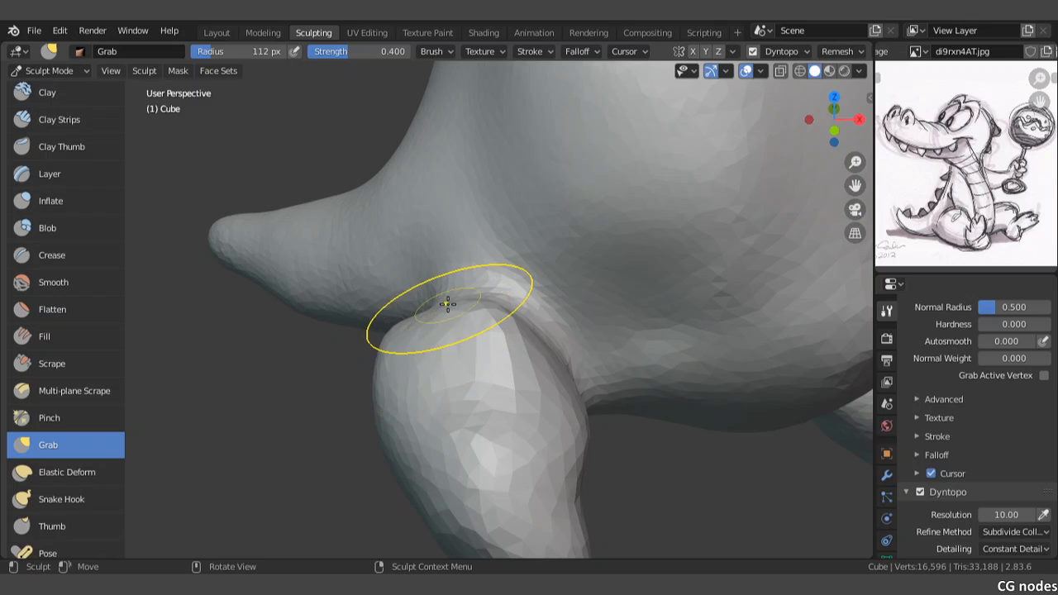
# Step: Adjust the upper surface of the short leg where it meets the hip with Grab strokes
pyautogui.scroll(1, 531, 376)
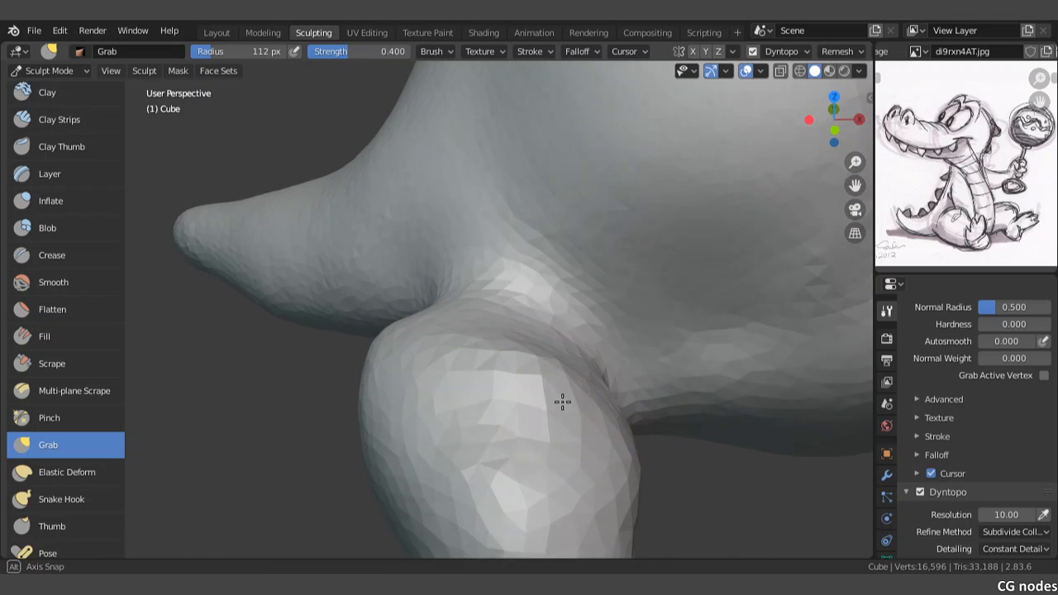
pyautogui.scroll(1, 562, 402)
pyautogui.scroll(5, 1012, 382)
pyautogui.scroll(-3, 1012, 382)
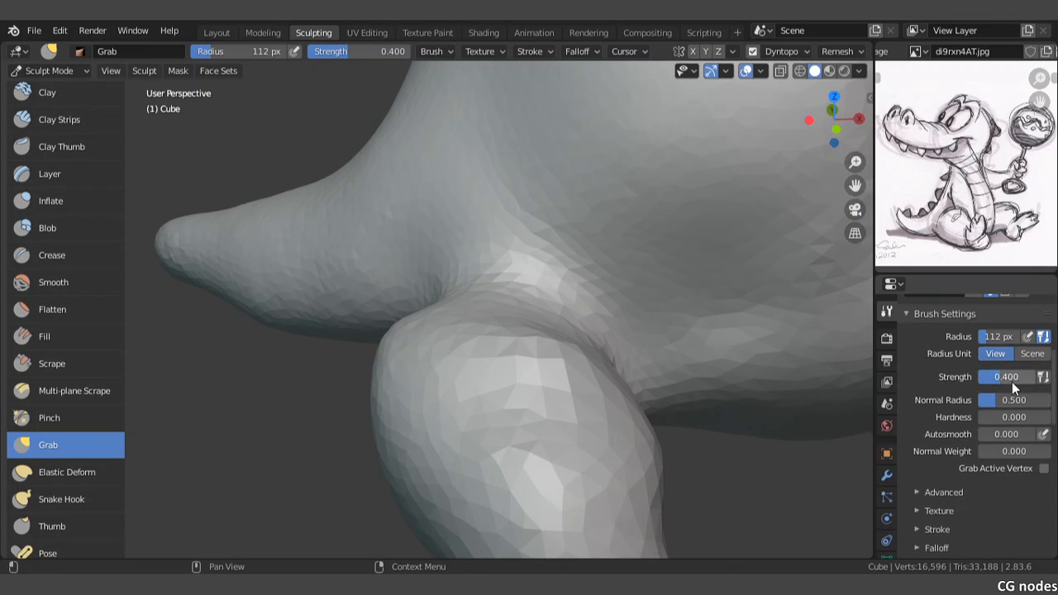
pyautogui.moveTo(563, 330); pyautogui.dragTo(604, 331, button='middle')
pyautogui.scroll(-1, 604, 331)
pyautogui.moveTo(604, 331); pyautogui.dragTo(550, 332)
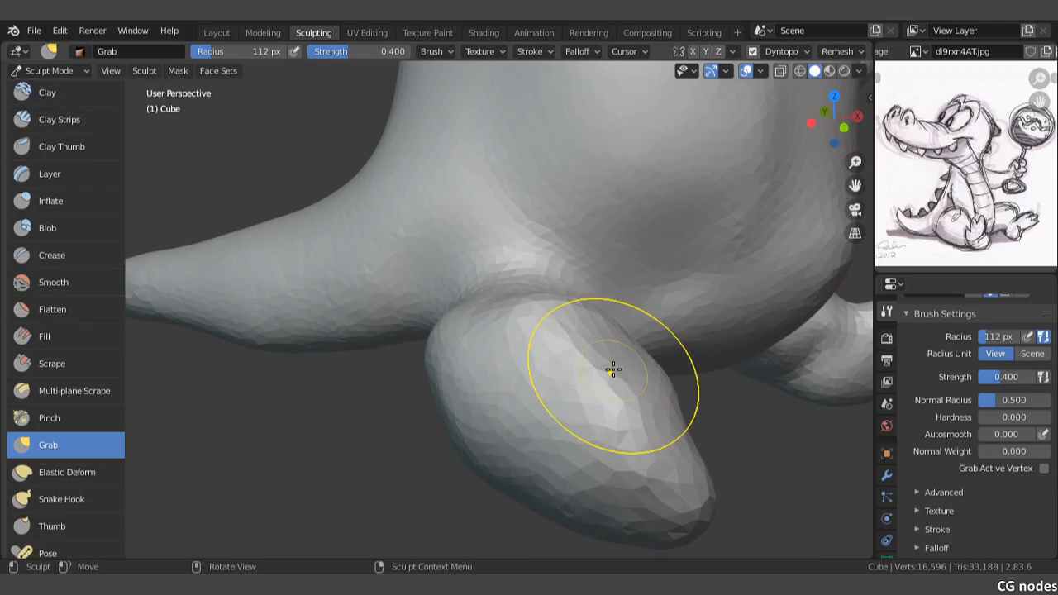
# Step: Grab the inner side of the short leg and the adjoining underside of the torso toward the belly
pyautogui.moveTo(625, 353)
pyautogui.mouseDown()
pyautogui.moveTo(634, 347)
pyautogui.moveTo(636, 359)
pyautogui.mouseUp()
pyautogui.scroll(-2, 635, 361)
pyautogui.moveTo(636, 361); pyautogui.dragTo(463, 334, button='middle')
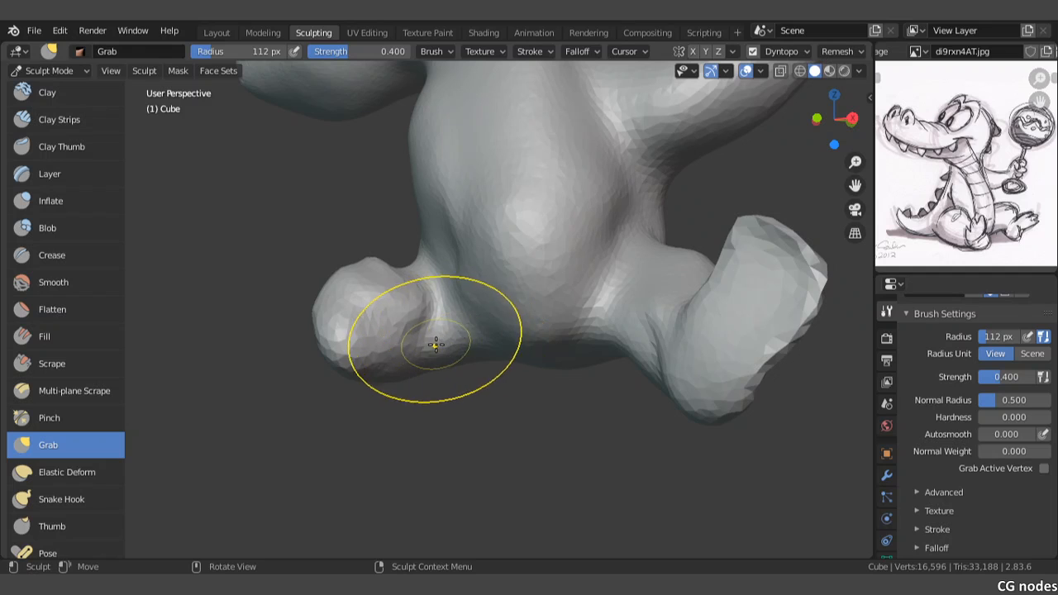
pyautogui.moveTo(434, 340); pyautogui.dragTo(457, 333)
pyautogui.moveTo(444, 338); pyautogui.dragTo(462, 333)
pyautogui.moveTo(517, 340); pyautogui.dragTo(543, 306, button='middle')
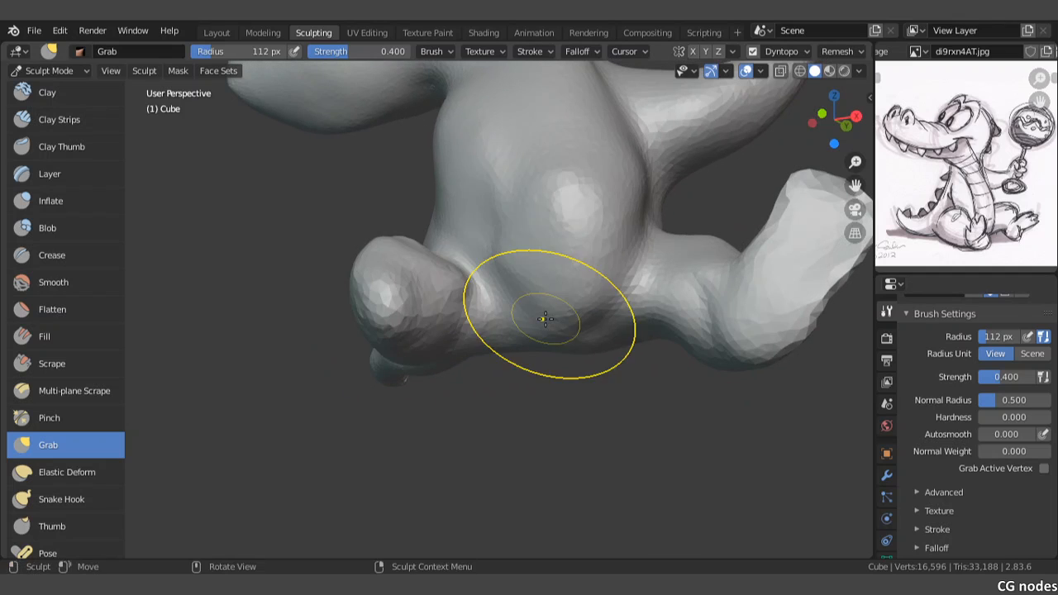
# Step: Build up the lower belly beside the short leg with 112 px Draw brush strokes
pyautogui.scroll(2, 80, 290)
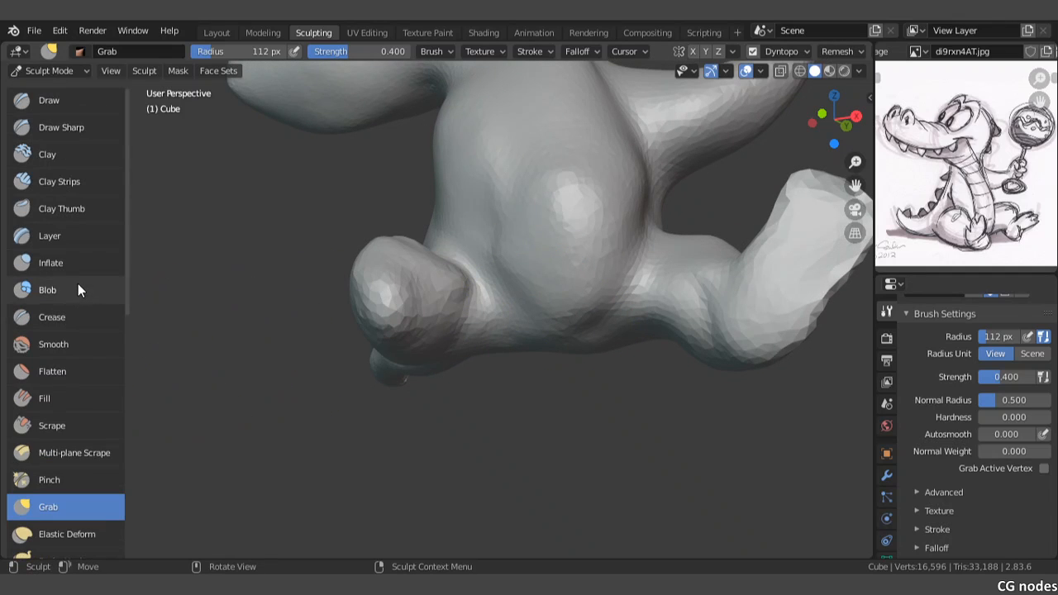
pyautogui.click(48, 100)
pyautogui.scroll(2, 609, 289)
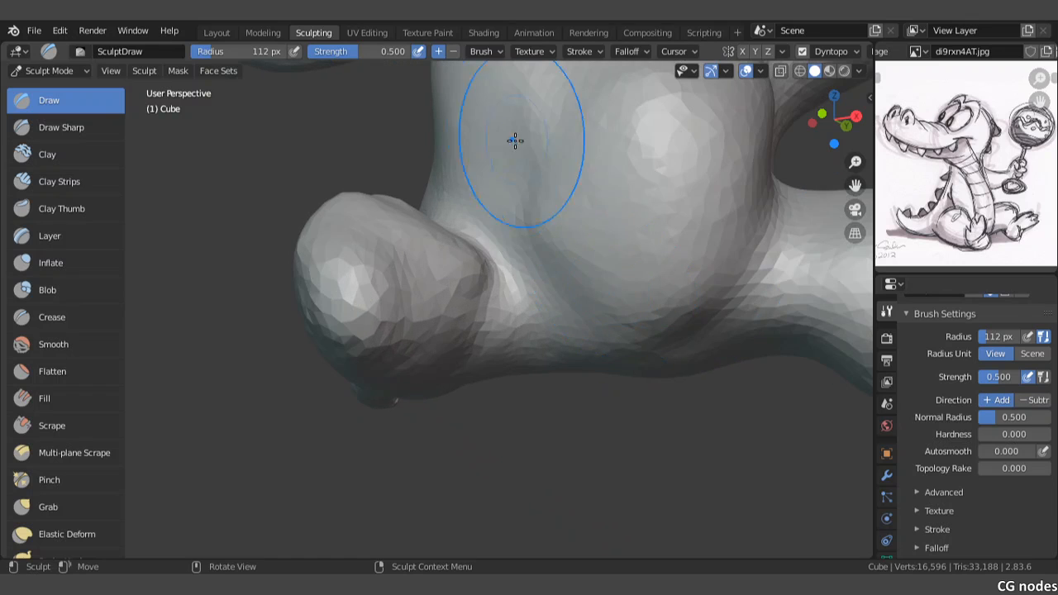
pyautogui.moveTo(515, 140)
pyautogui.mouseDown()
pyautogui.moveTo(562, 240)
pyautogui.moveTo(581, 182)
pyautogui.moveTo(573, 137)
pyautogui.mouseUp()
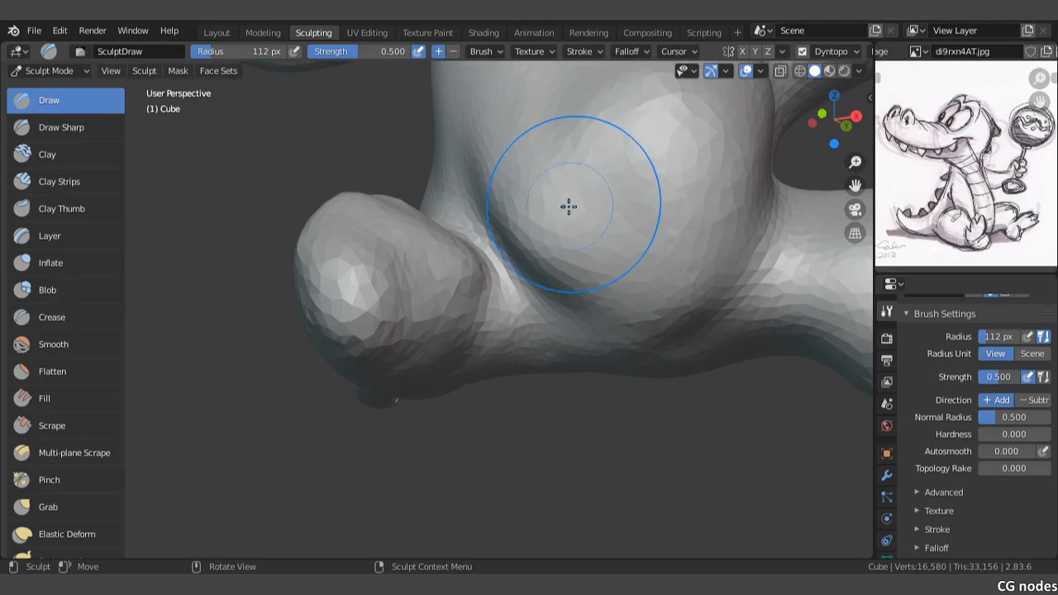
pyautogui.scroll(-1, 569, 207)
pyautogui.keyDown('shift'); pyautogui.moveTo(557, 189); pyautogui.dragTo(581, 291, button='middle'); pyautogui.keyUp('shift')
pyautogui.moveTo(552, 198)
pyautogui.keyDown('shift'); pyautogui.mouseDown()
pyautogui.moveTo(636, 256)
pyautogui.moveTo(684, 317)
pyautogui.moveTo(583, 370)
pyautogui.mouseUp(); pyautogui.keyUp('shift')
pyautogui.moveTo(610, 406); pyautogui.dragTo(497, 382, button='middle')
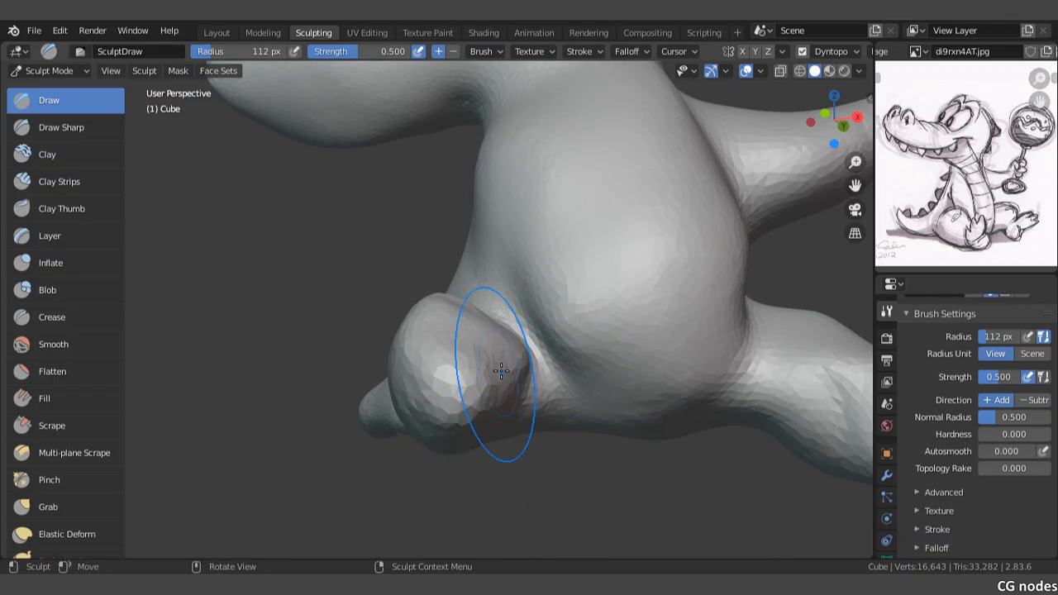
# Step: Rework and soften the crease between the short leg's thigh and the belly with close-up strokes
pyautogui.scroll(2, 533, 381)
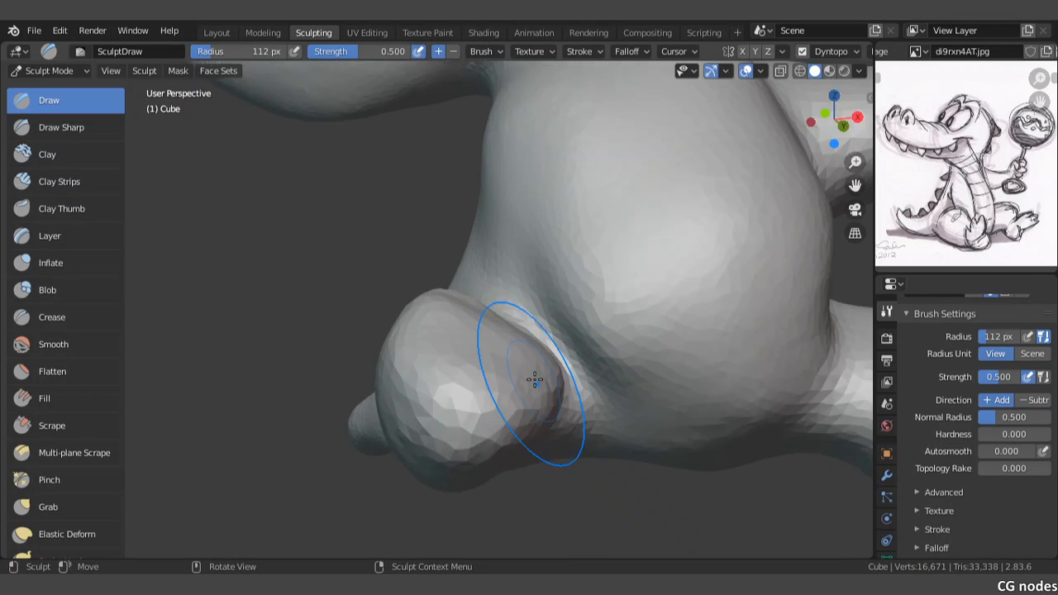
pyautogui.keyDown('shift'); pyautogui.moveTo(582, 357); pyautogui.dragTo(472, 303, button='middle'); pyautogui.keyUp('shift')
pyautogui.scroll(3, 472, 303)
pyautogui.moveTo(468, 301)
pyautogui.keyDown('shift'); pyautogui.mouseDown()
pyautogui.moveTo(430, 397)
pyautogui.moveTo(451, 347)
pyautogui.moveTo(438, 310)
pyautogui.mouseUp(); pyautogui.keyUp('shift')
pyautogui.moveTo(417, 299); pyautogui.dragTo(442, 332, button='middle')
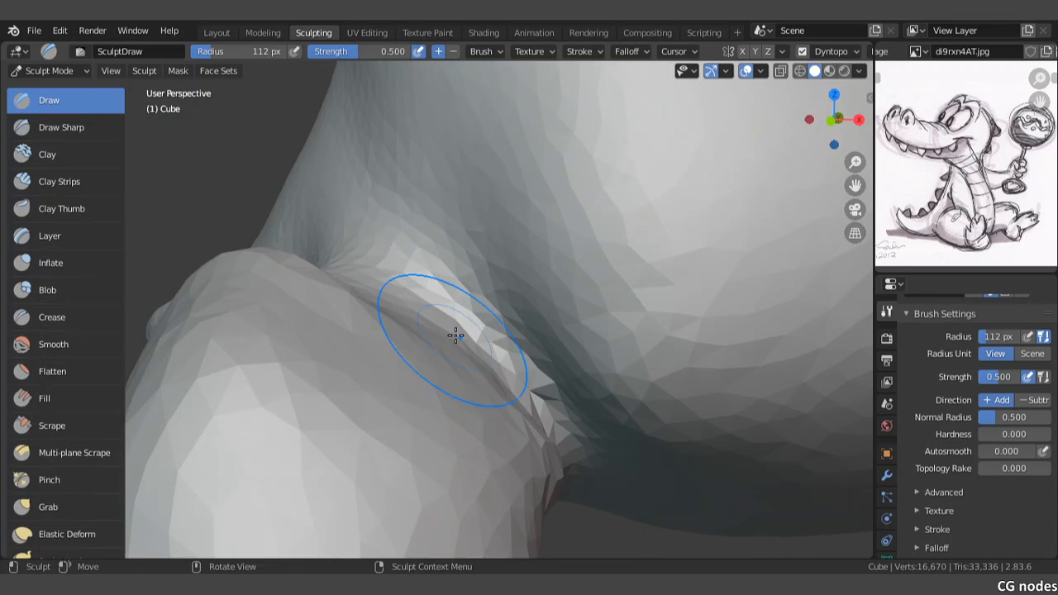
pyautogui.moveTo(454, 330)
pyautogui.mouseDown()
pyautogui.moveTo(516, 422)
pyautogui.moveTo(357, 288)
pyautogui.moveTo(420, 305)
pyautogui.mouseUp()
pyautogui.moveTo(425, 305); pyautogui.dragTo(495, 326, button='middle')
pyautogui.moveTo(494, 326)
pyautogui.mouseDown()
pyautogui.moveTo(529, 314)
pyautogui.moveTo(571, 326)
pyautogui.moveTo(619, 406)
pyautogui.mouseUp()
pyautogui.moveTo(424, 376)
pyautogui.mouseDown()
pyautogui.moveTo(489, 356)
pyautogui.moveTo(603, 373)
pyautogui.moveTo(610, 390)
pyautogui.mouseUp()
pyautogui.moveTo(610, 369); pyautogui.dragTo(659, 398)
pyautogui.moveTo(660, 397)
pyautogui.mouseDown(button='middle')
pyautogui.moveTo(653, 369)
pyautogui.moveTo(610, 357)
pyautogui.moveTo(674, 366)
pyautogui.mouseUp(button='middle')
pyautogui.scroll(-7, 652, 369)
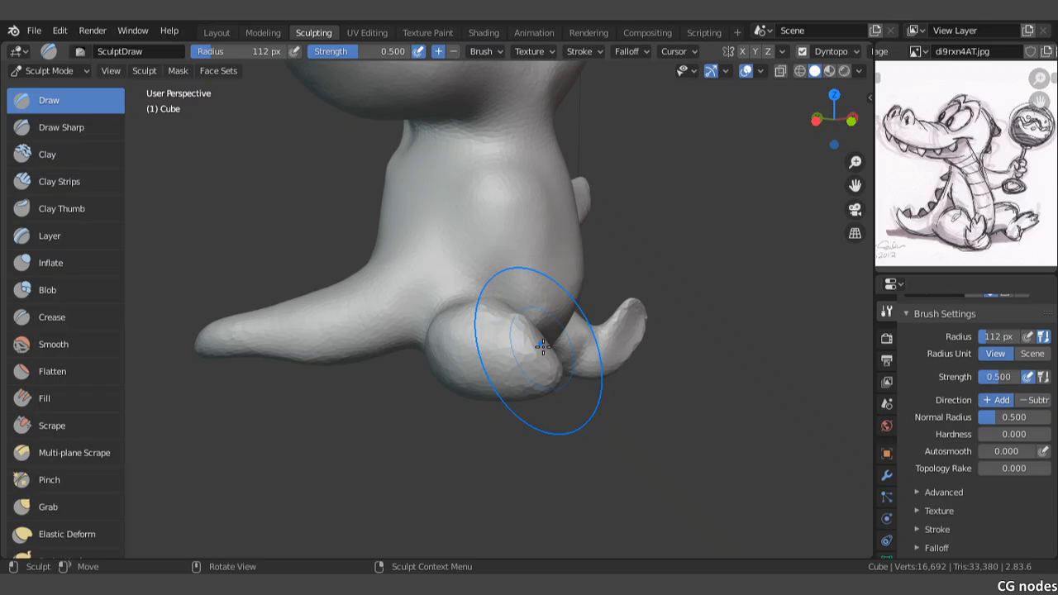
# Step: Pull an upturned foot out of the end of the short leg with the Snake Hook brush
pyautogui.scroll(-2, 53, 520)
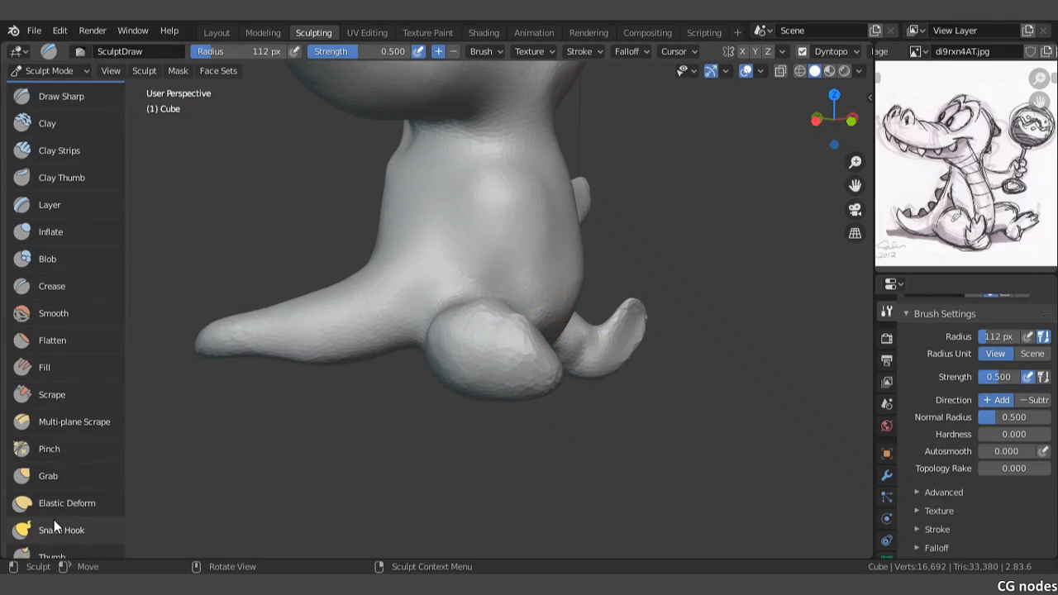
pyautogui.click(57, 505)
pyautogui.scroll(2, 574, 355)
pyautogui.moveTo(599, 404)
pyautogui.mouseDown()
pyautogui.moveTo(617, 400)
pyautogui.moveTo(664, 349)
pyautogui.mouseUp()
pyautogui.moveTo(640, 402); pyautogui.dragTo(665, 301)
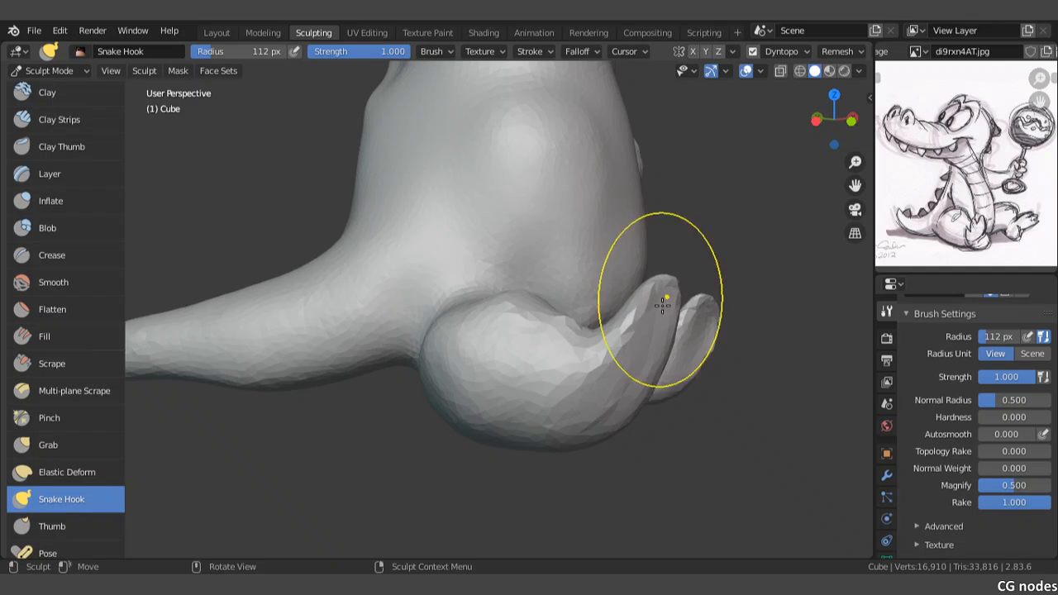
pyautogui.moveTo(626, 388)
pyautogui.mouseDown()
pyautogui.moveTo(650, 387)
pyautogui.moveTo(642, 412)
pyautogui.mouseUp()
pyautogui.moveTo(661, 373); pyautogui.dragTo(604, 378, button='middle')
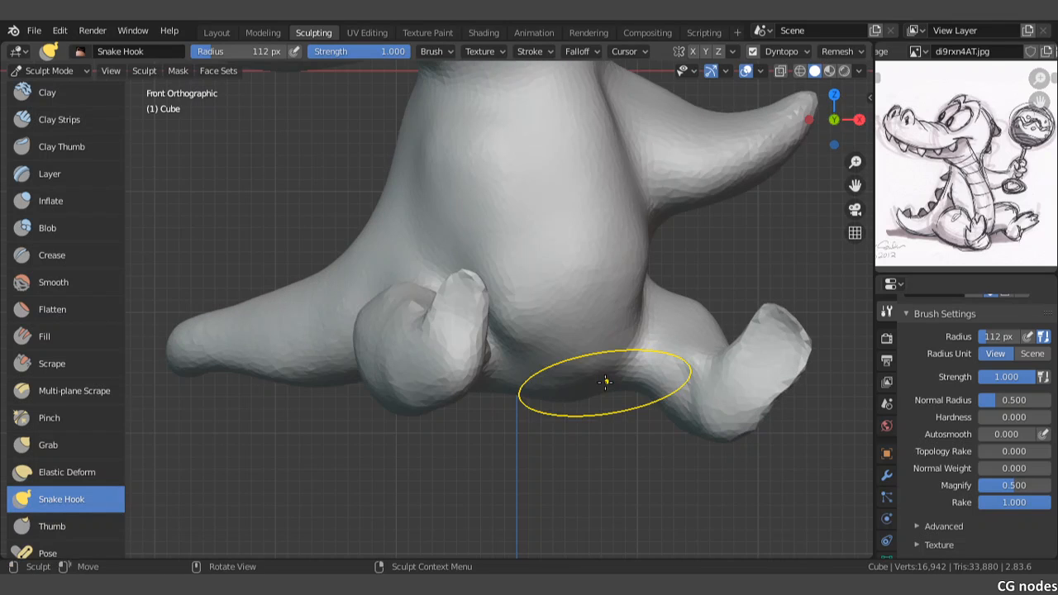
# Step: Raise and widen the short leg's foot to both sides with Snake Hook strokes in the front view
pyautogui.moveTo(425, 306); pyautogui.dragTo(436, 278)
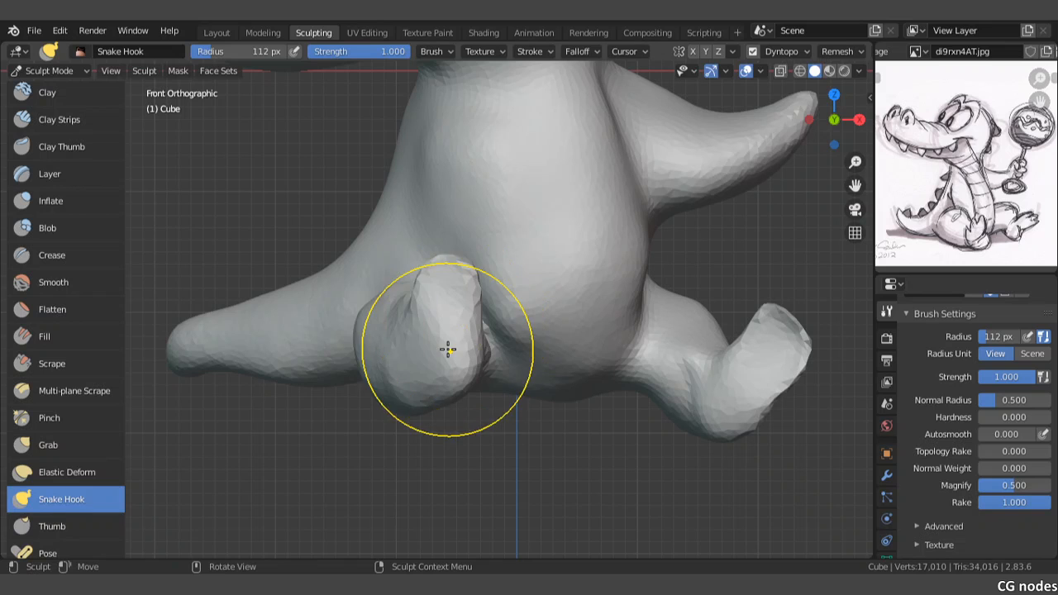
pyautogui.moveTo(414, 340); pyautogui.dragTo(399, 346)
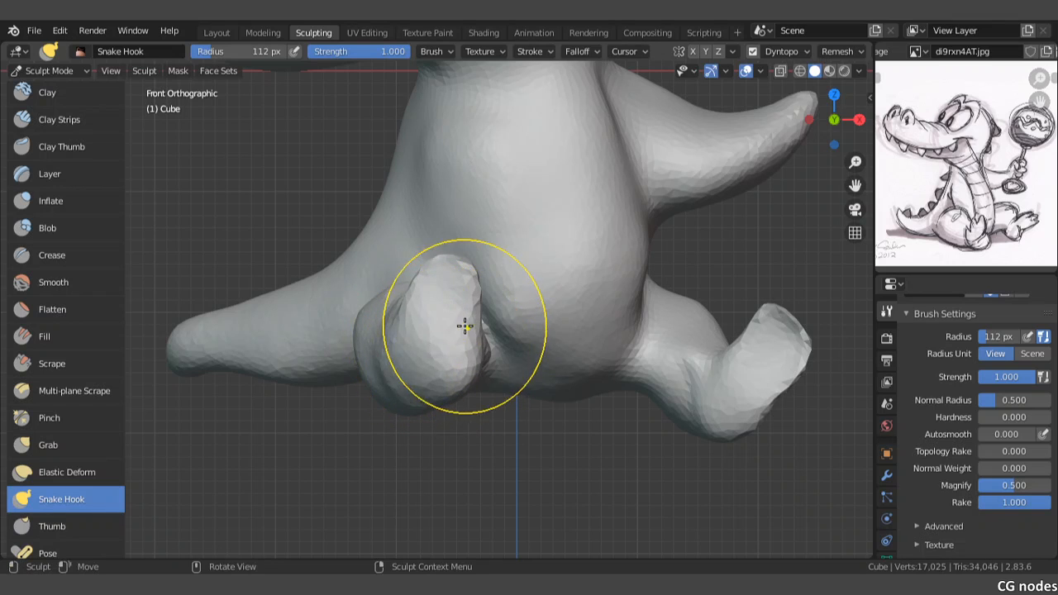
pyautogui.moveTo(464, 326); pyautogui.dragTo(491, 298)
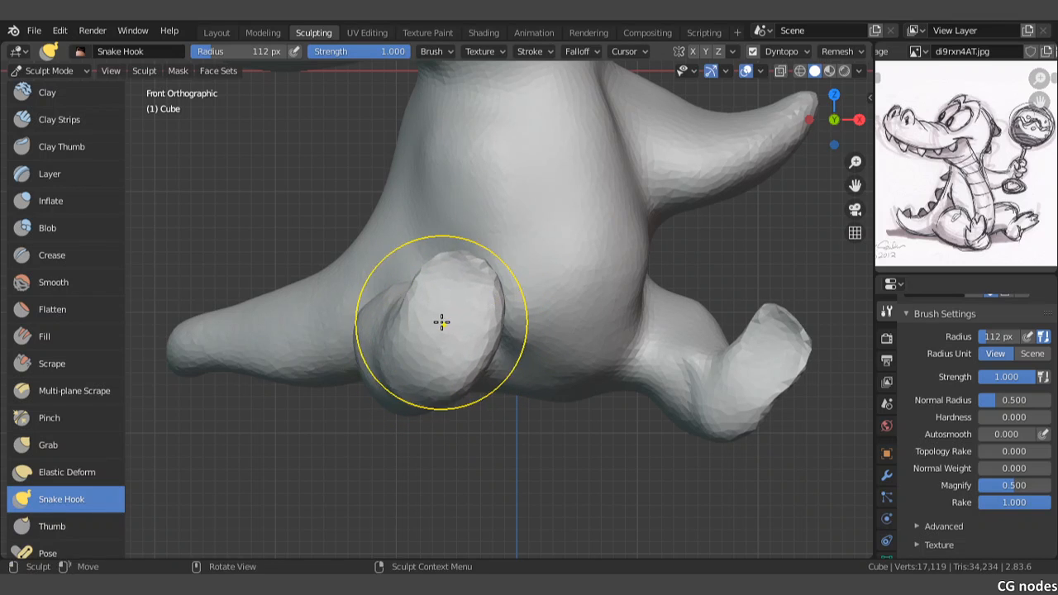
pyautogui.moveTo(442, 323)
pyautogui.mouseDown(button='middle')
pyautogui.moveTo(510, 331)
pyautogui.moveTo(493, 283)
pyautogui.mouseUp(button='middle')
# Step: Thicken the short leg's foot from the side and fill the hollow on its inner face with Snake Hook
pyautogui.moveTo(493, 283)
pyautogui.mouseDown(button='middle')
pyautogui.moveTo(475, 283)
pyautogui.moveTo(521, 323)
pyautogui.mouseUp(button='middle')
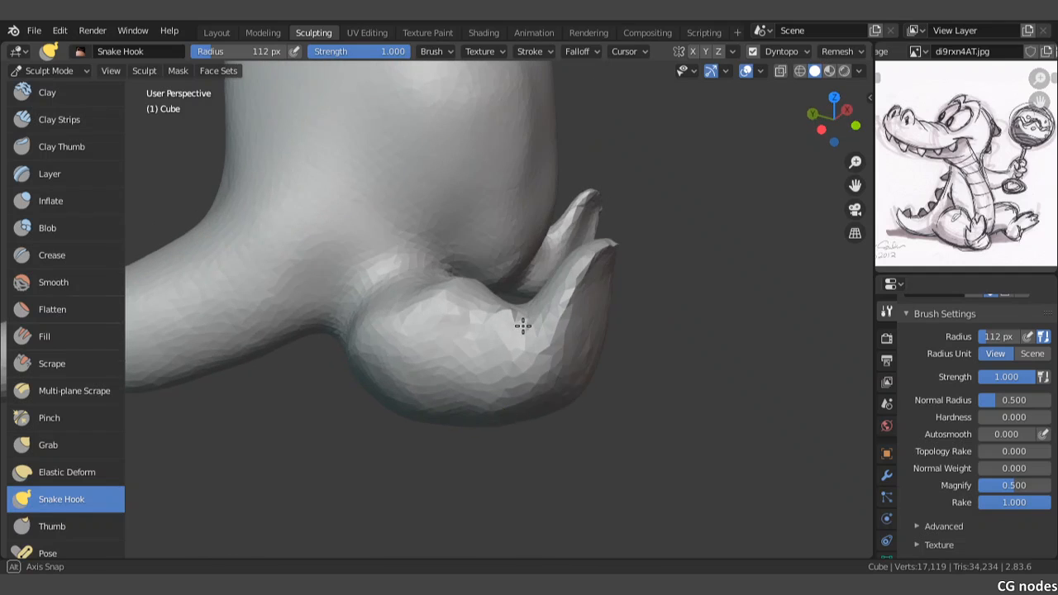
pyautogui.moveTo(595, 302); pyautogui.dragTo(622, 305)
pyautogui.moveTo(538, 303)
pyautogui.mouseDown()
pyautogui.moveTo(549, 314)
pyautogui.moveTo(571, 289)
pyautogui.mouseUp()
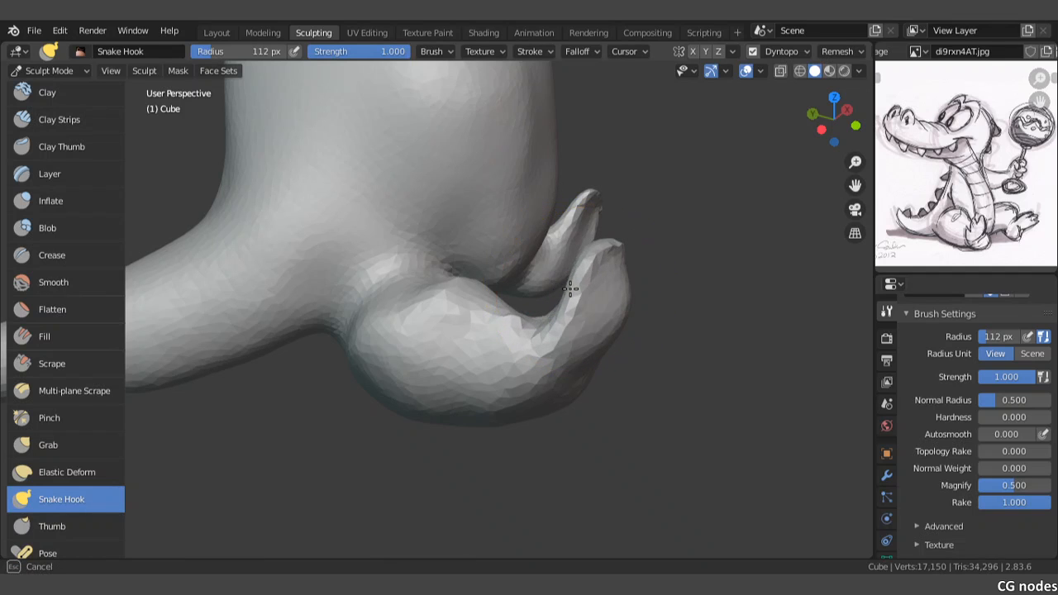
pyautogui.moveTo(571, 288); pyautogui.dragTo(582, 303, button='middle')
pyautogui.scroll(3, 583, 303)
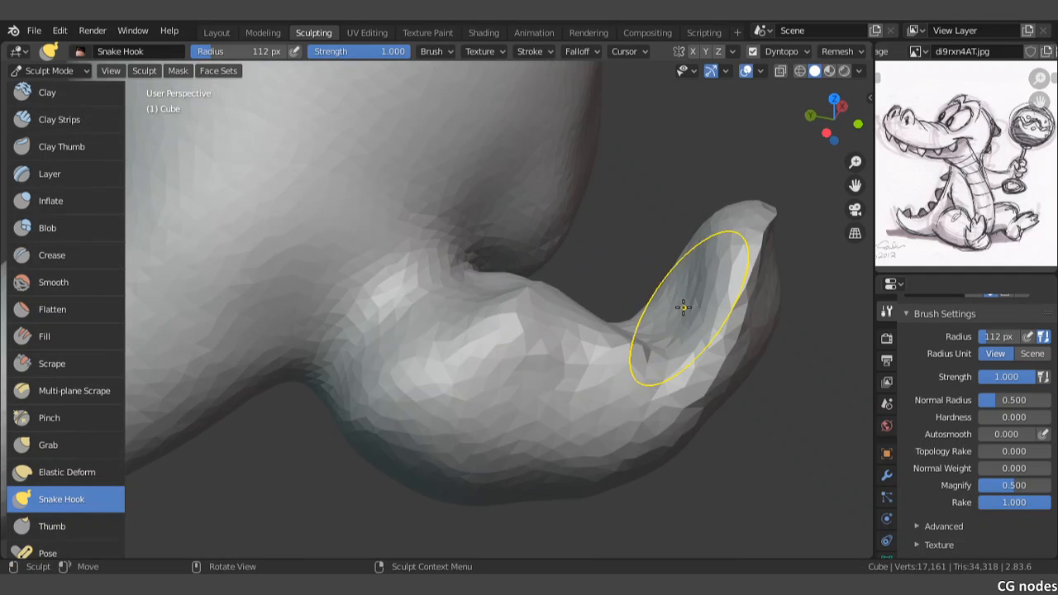
pyautogui.moveTo(683, 307)
pyautogui.mouseDown()
pyautogui.moveTo(682, 274)
pyautogui.moveTo(691, 284)
pyautogui.mouseUp()
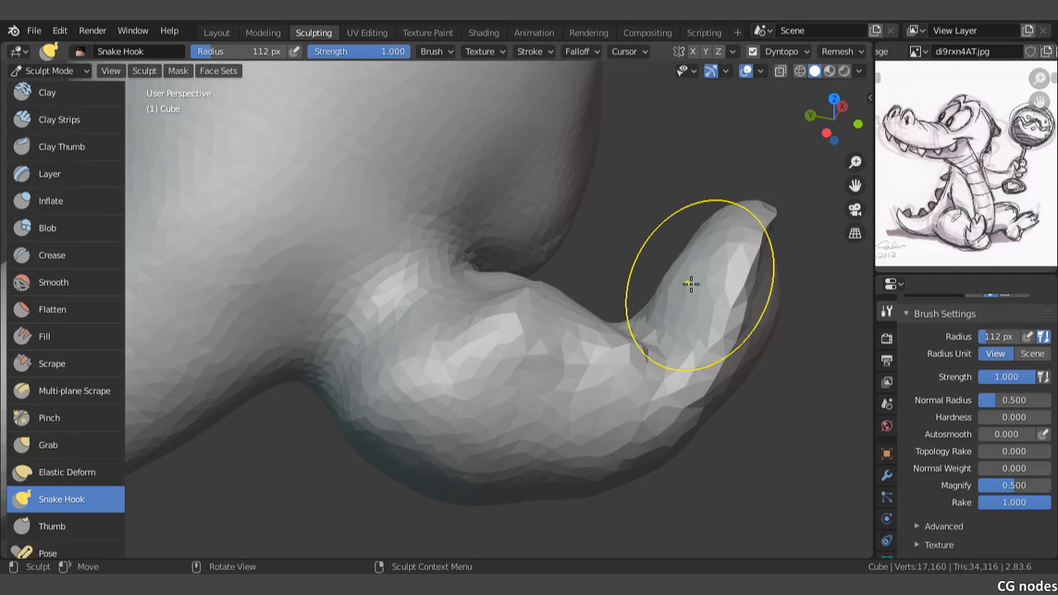
# Step: Reshape the heel and sole of the short leg's foot with Snake Hook strokes from several angles
pyautogui.moveTo(691, 283); pyautogui.dragTo(635, 260, button='middle')
pyautogui.moveTo(600, 433); pyautogui.dragTo(629, 451)
pyautogui.moveTo(685, 340)
pyautogui.mouseDown()
pyautogui.moveTo(668, 321)
pyautogui.moveTo(685, 291)
pyautogui.moveTo(676, 285)
pyautogui.mouseUp()
pyautogui.moveTo(711, 325); pyautogui.dragTo(687, 321)
pyautogui.moveTo(667, 339); pyautogui.dragTo(632, 331)
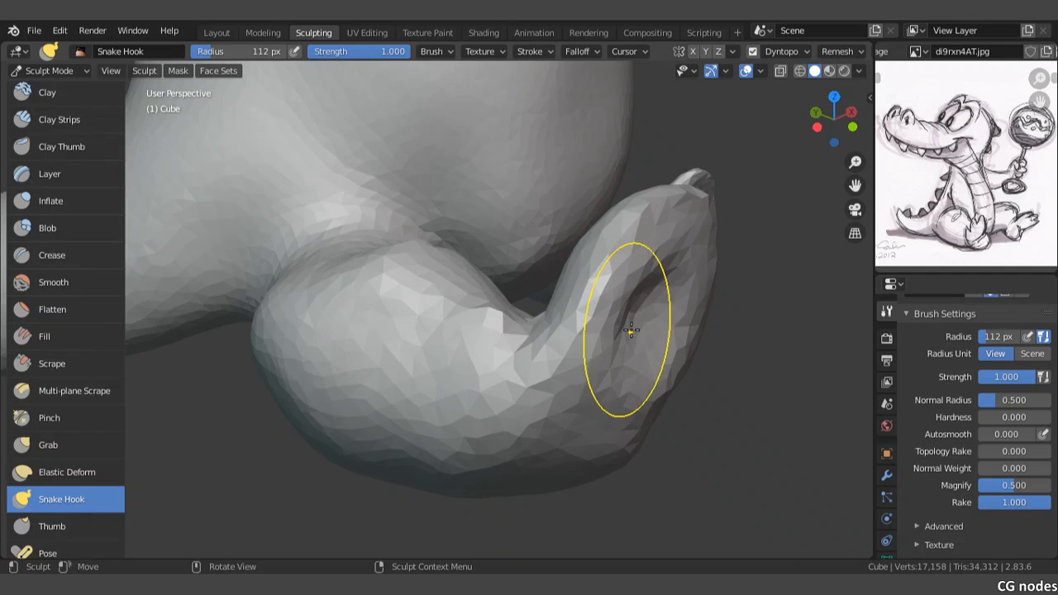
pyautogui.moveTo(631, 331); pyautogui.dragTo(438, 273, button='middle')
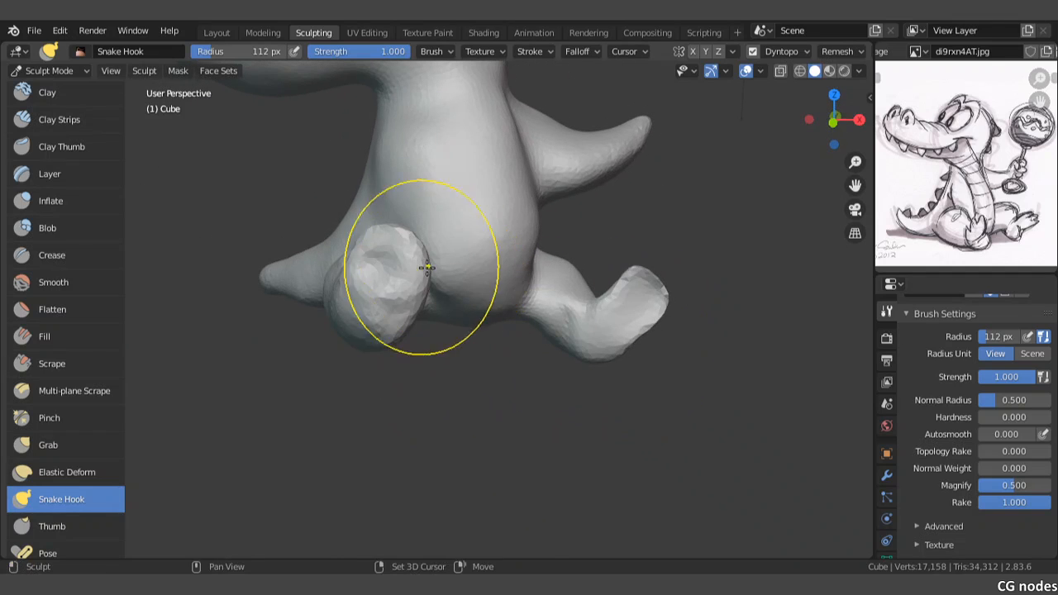
# Step: Shape the side of the short leg's foot below the ankle with Clay Thumb strokes at a 79 px radius
pyautogui.moveTo(377, 315)
pyautogui.mouseDown(button='middle')
pyautogui.moveTo(423, 299)
pyautogui.moveTo(498, 303)
pyautogui.mouseUp(button='middle')
pyautogui.scroll(3, 423, 299)
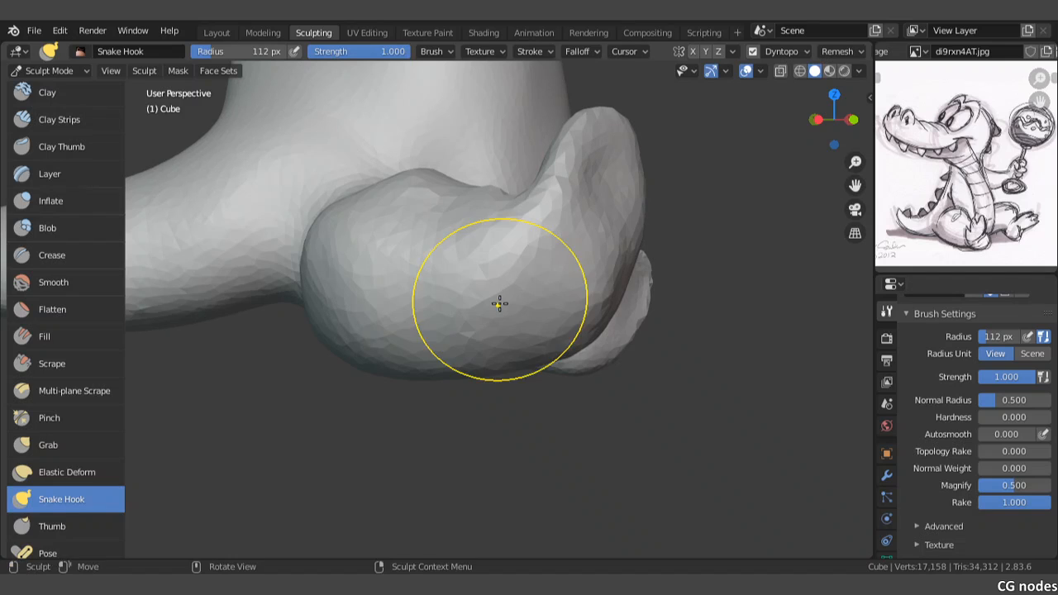
pyautogui.scroll(2, 14, 190)
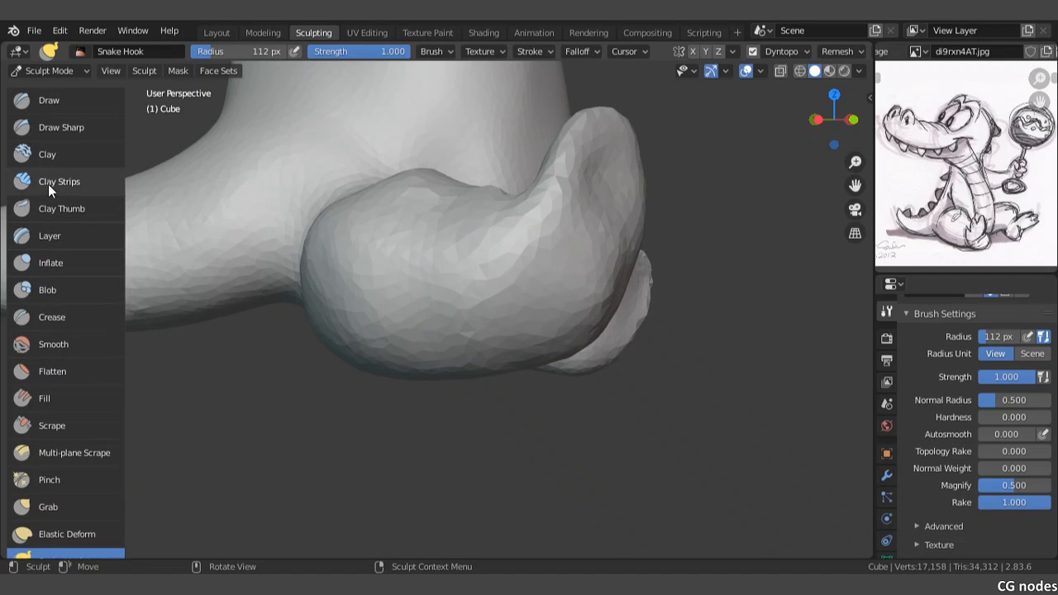
pyautogui.click(48, 185)
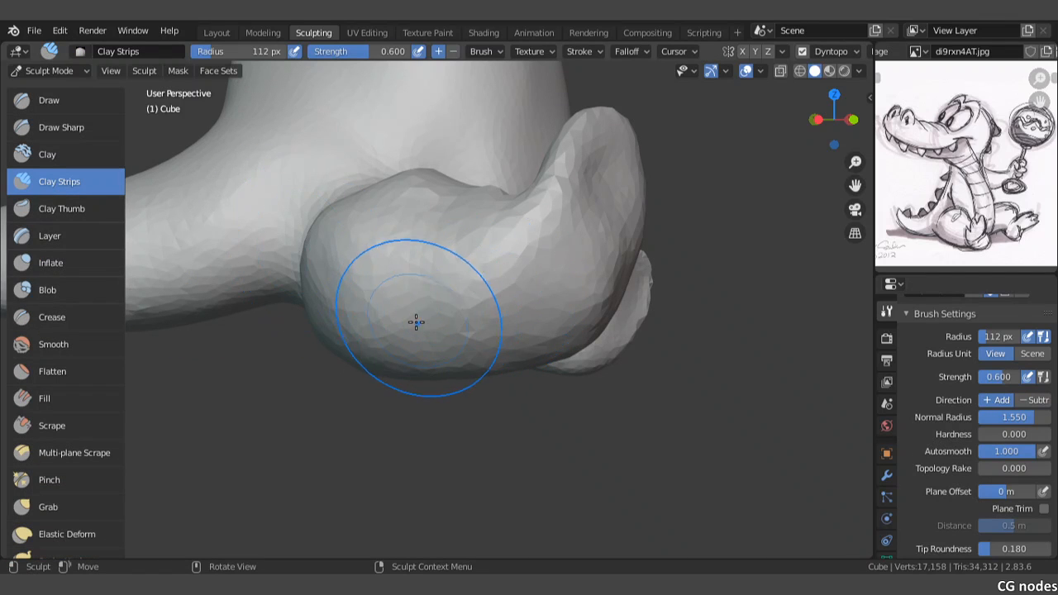
pyautogui.press('f')
pyautogui.click(335, 319)
pyautogui.click(13, 207)
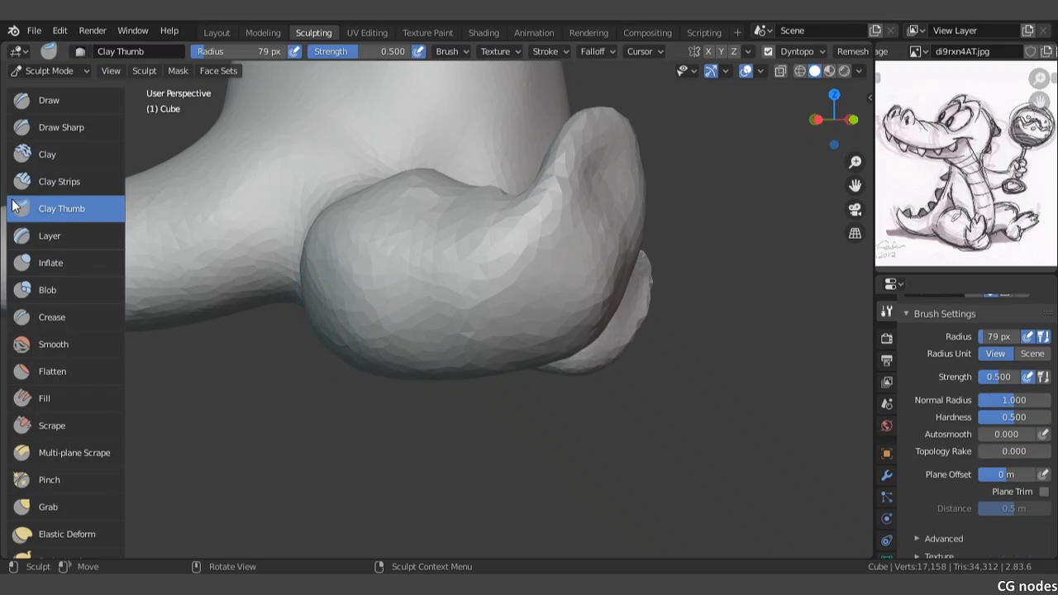
pyautogui.moveTo(524, 230)
pyautogui.mouseDown()
pyautogui.moveTo(518, 312)
pyautogui.moveTo(516, 296)
pyautogui.mouseUp()
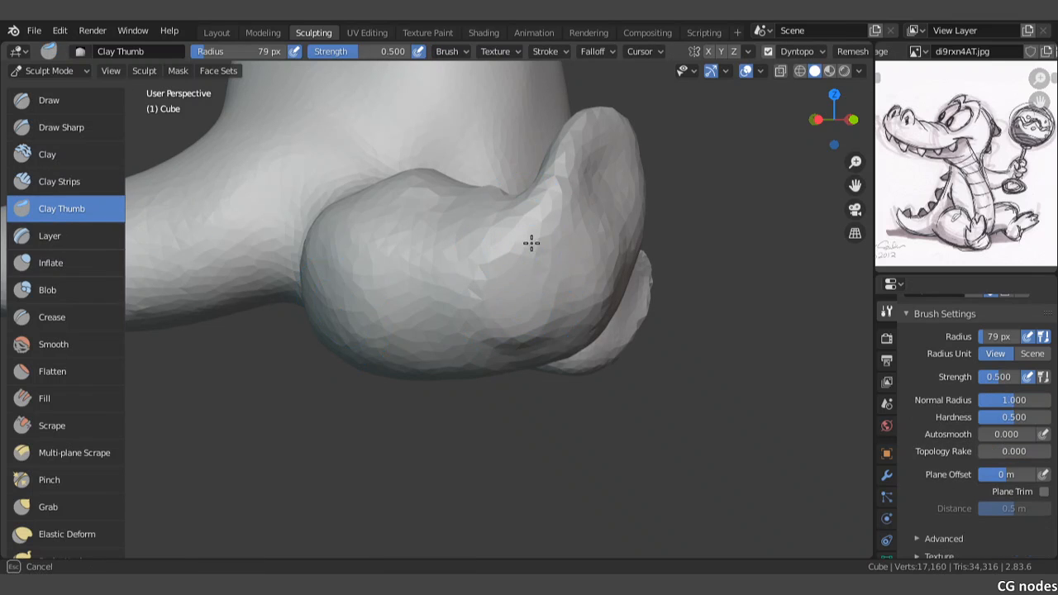
pyautogui.moveTo(531, 242)
pyautogui.mouseDown()
pyautogui.moveTo(553, 278)
pyautogui.moveTo(530, 308)
pyautogui.mouseUp()
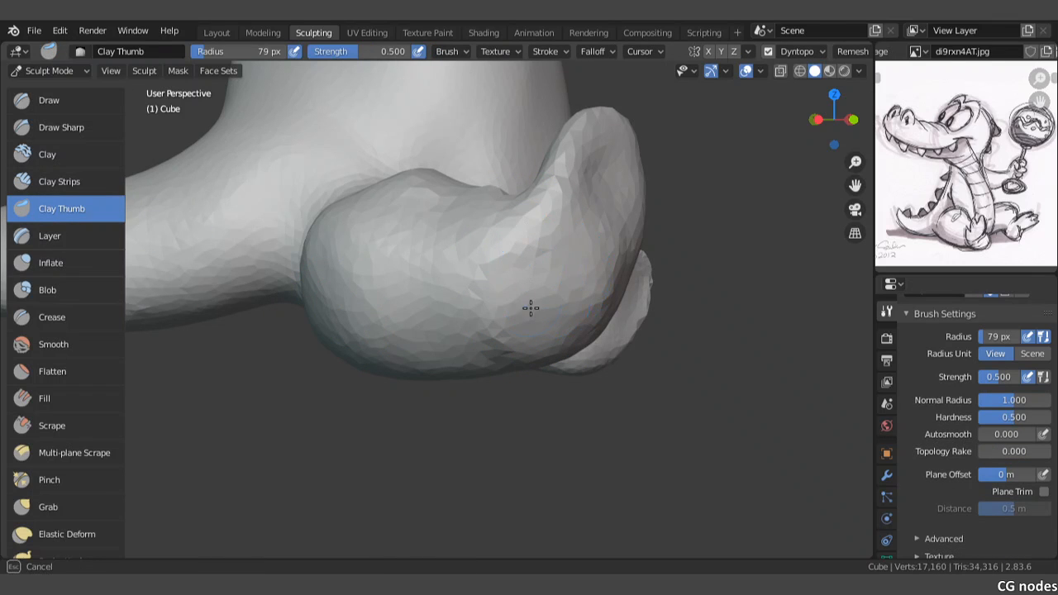
# Step: Fill out the sole of the short leg's foot with the Clay Strips brush, reducing its radius to 47 px
pyautogui.click(26, 183)
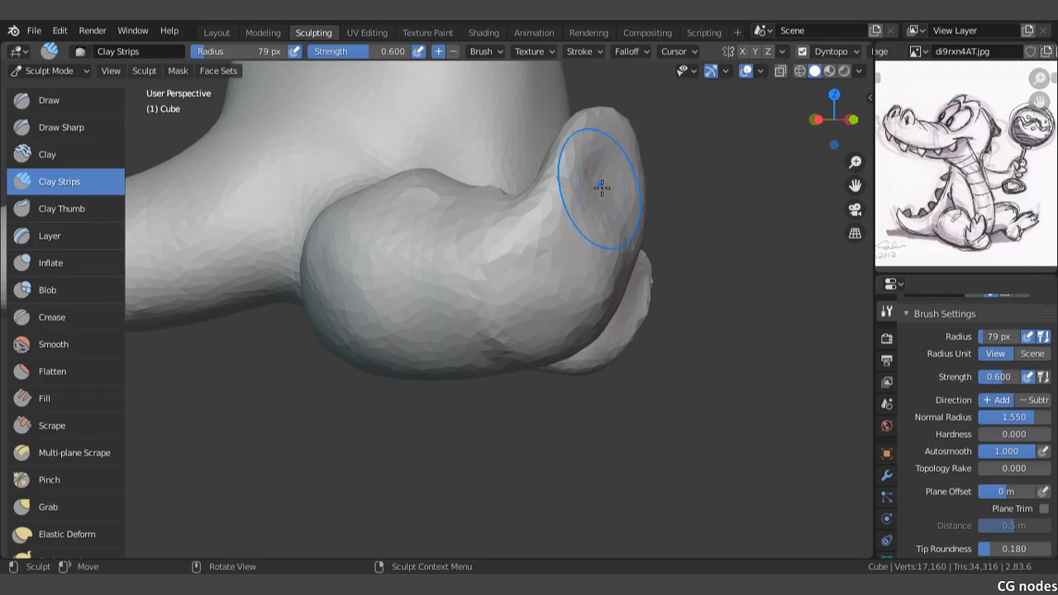
pyautogui.press('f')
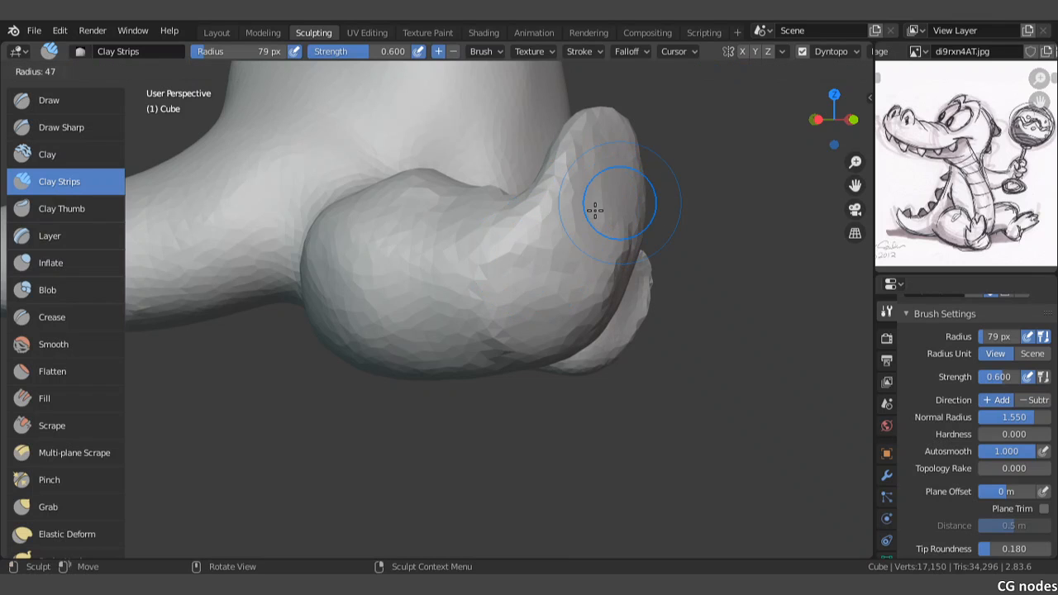
pyautogui.click(595, 207)
pyautogui.moveTo(595, 208)
pyautogui.mouseDown(button='middle')
pyautogui.moveTo(593, 239)
pyautogui.moveTo(569, 248)
pyautogui.mouseUp(button='middle')
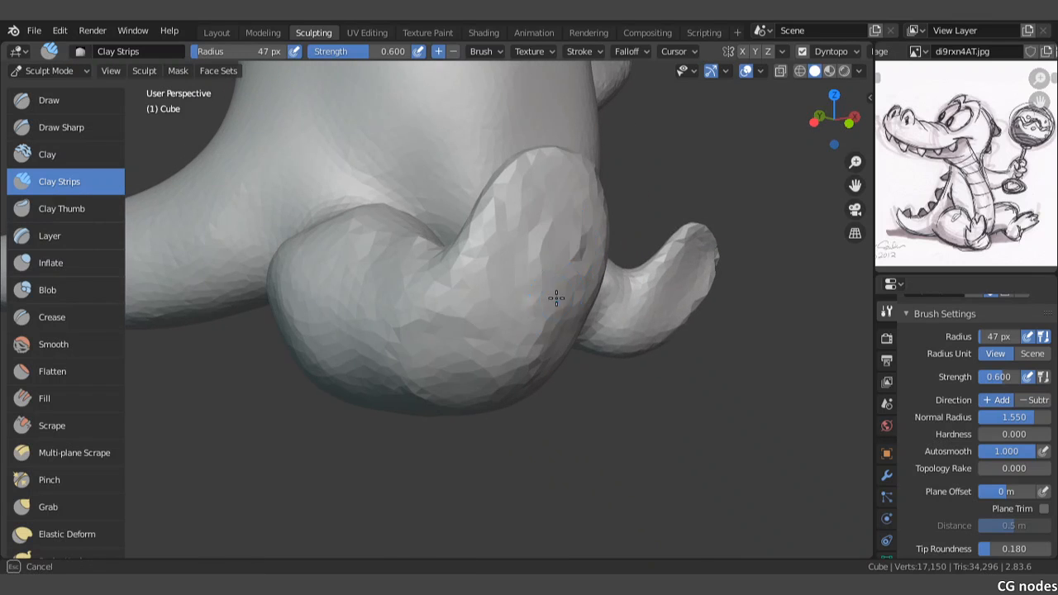
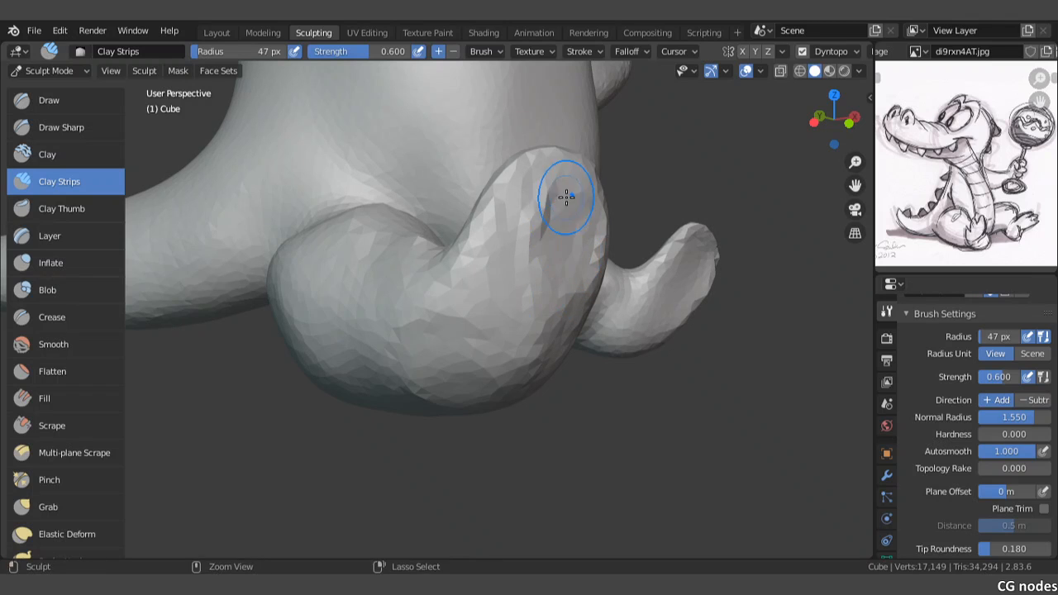
# Step: Build up the sole and heel of the short leg's foot with Clay Strips strokes at a 47 px radius
pyautogui.moveTo(533, 223); pyautogui.dragTo(453, 381)
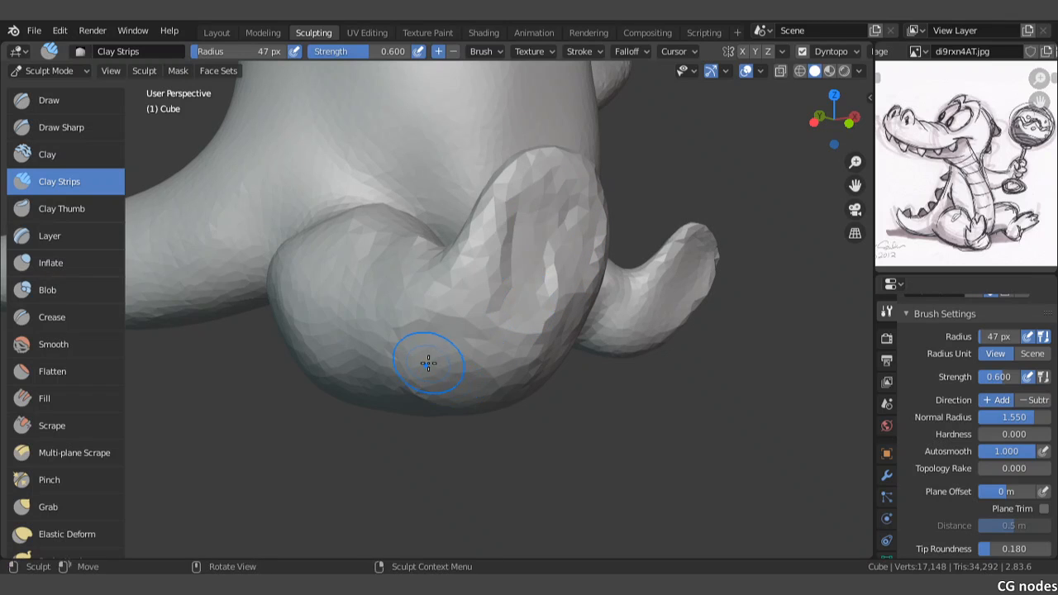
pyautogui.moveTo(428, 362); pyautogui.dragTo(492, 339, button='middle')
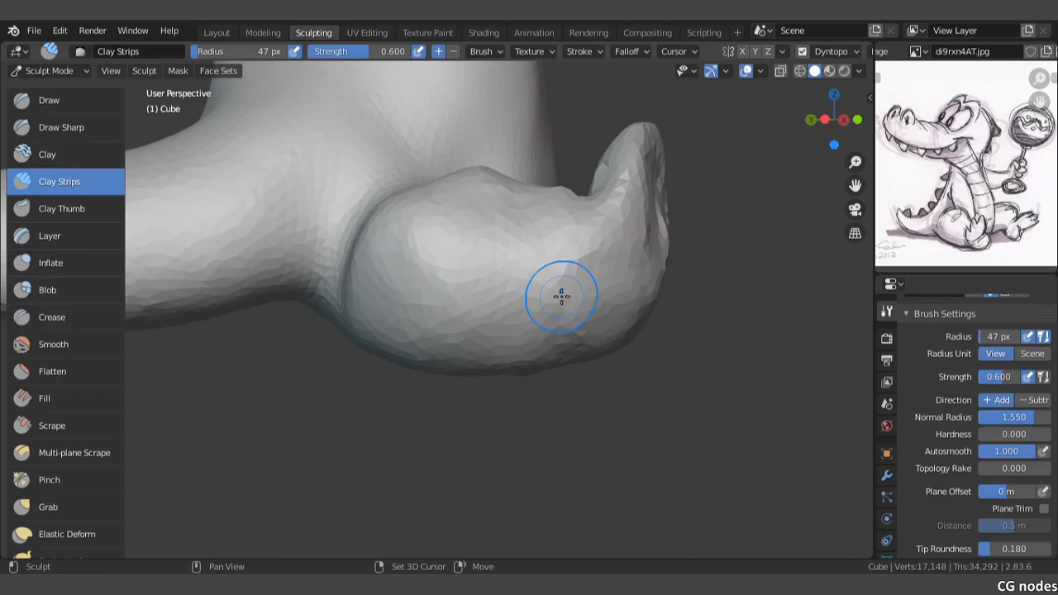
pyautogui.keyDown('shift'); pyautogui.moveTo(562, 296); pyautogui.dragTo(545, 283, button='middle'); pyautogui.keyUp('shift')
pyautogui.moveTo(548, 315); pyautogui.dragTo(571, 326)
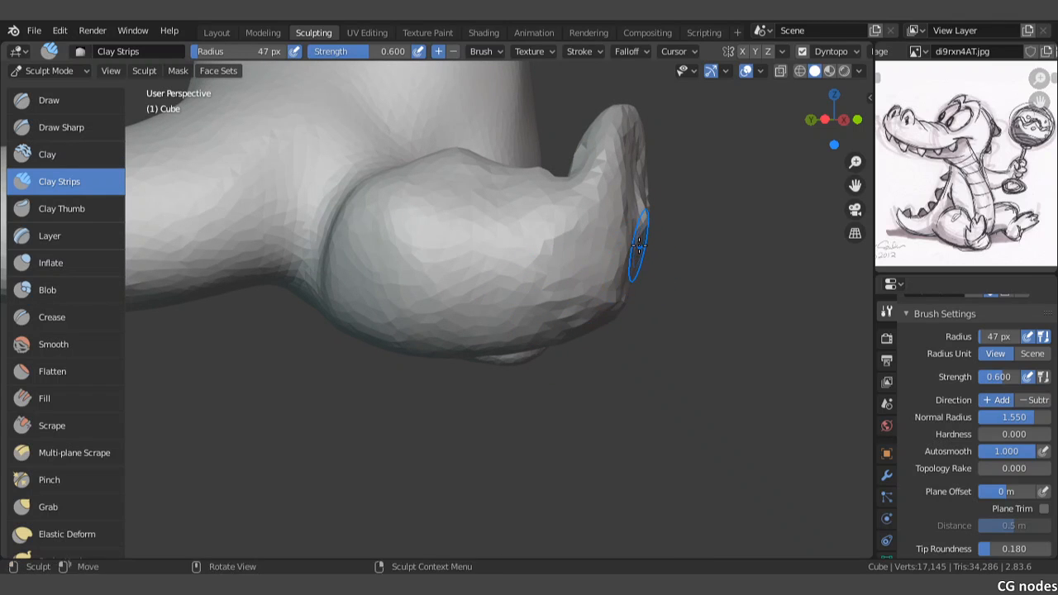
pyautogui.moveTo(639, 244)
pyautogui.mouseDown(button='middle')
pyautogui.moveTo(586, 324)
pyautogui.moveTo(576, 271)
pyautogui.moveTo(421, 293)
pyautogui.moveTo(380, 282)
pyautogui.moveTo(387, 217)
pyautogui.moveTo(426, 229)
pyautogui.mouseUp(button='middle')
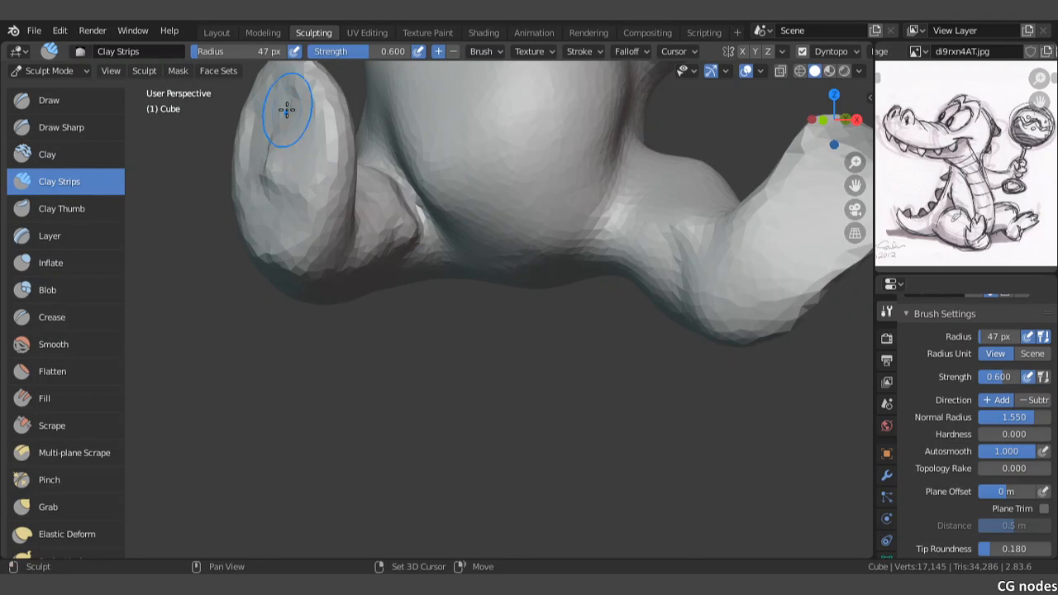
# Step: Examine both feet and the overall seated pose from the front and from angled views
pyautogui.moveTo(267, 226)
pyautogui.mouseDown(button='middle')
pyautogui.moveTo(455, 269)
pyautogui.moveTo(472, 330)
pyautogui.moveTo(502, 352)
pyautogui.mouseUp(button='middle')
pyautogui.moveTo(501, 353); pyautogui.dragTo(397, 352)
pyautogui.keyDown('shift'); pyautogui.moveTo(406, 310); pyautogui.dragTo(500, 322); pyautogui.keyUp('shift')
pyautogui.moveTo(507, 325); pyautogui.dragTo(394, 287, button='middle')
pyautogui.press('KP_1')
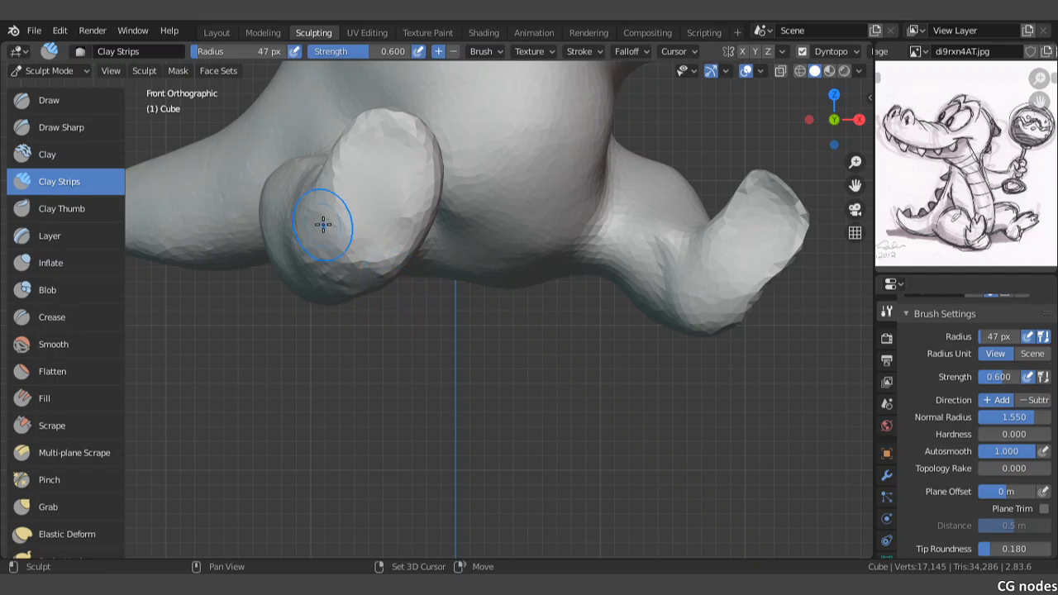
pyautogui.scroll(-6, 323, 224)
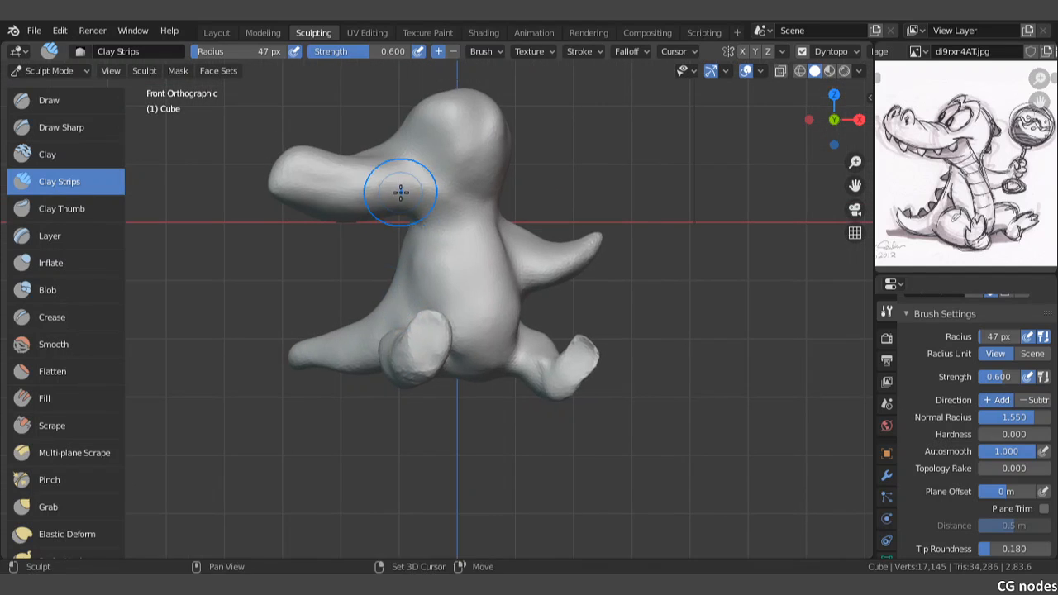
pyautogui.keyDown('shift'); pyautogui.moveTo(430, 336); pyautogui.dragTo(438, 321, button='middle'); pyautogui.keyUp('shift')
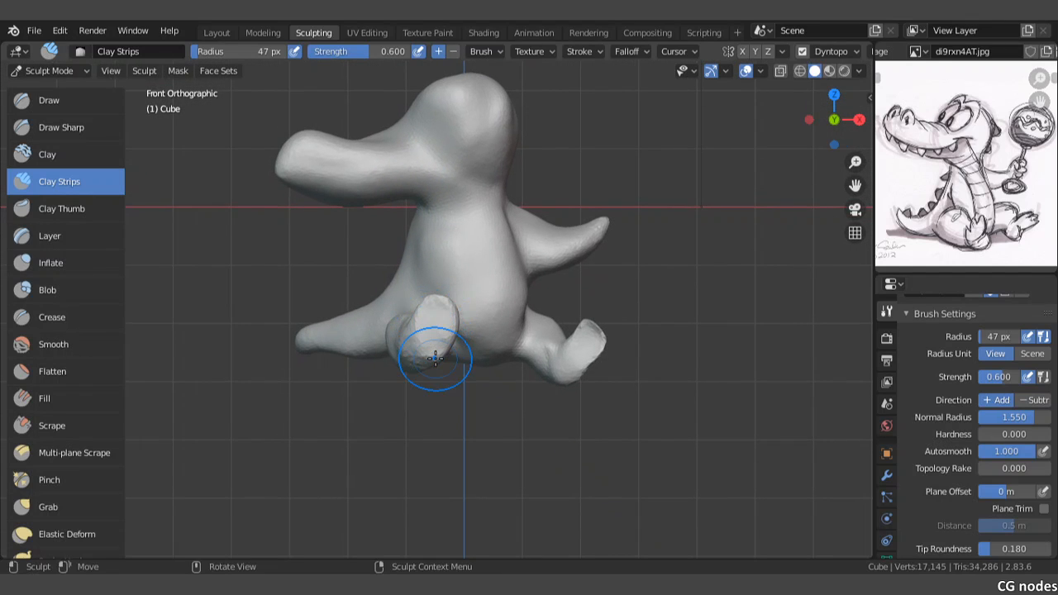
pyautogui.scroll(3, 436, 357)
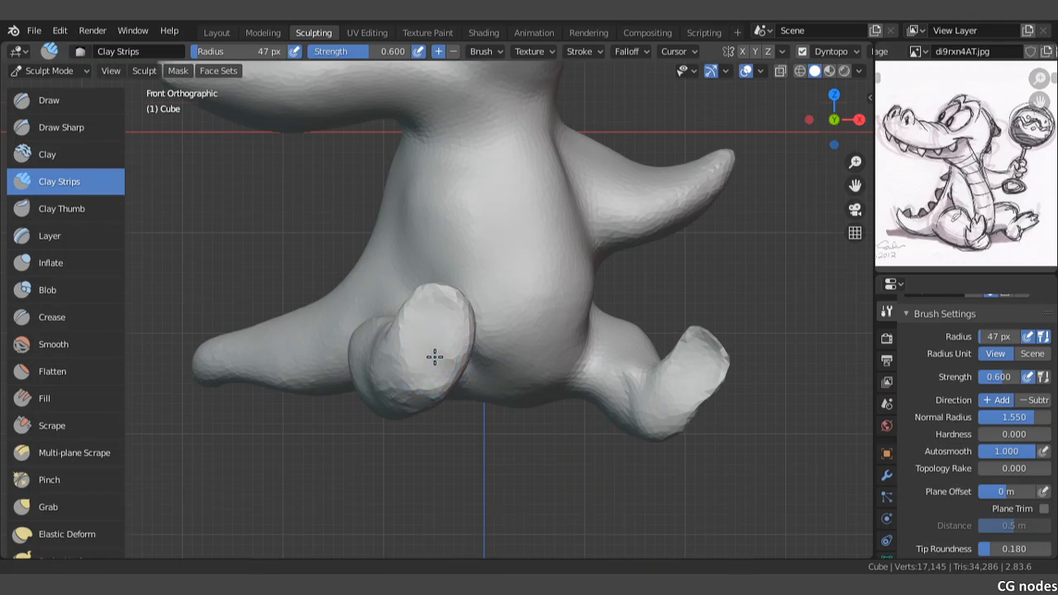
pyautogui.keyDown('shift'); pyautogui.moveTo(434, 359); pyautogui.dragTo(424, 305, button='middle'); pyautogui.keyUp('shift')
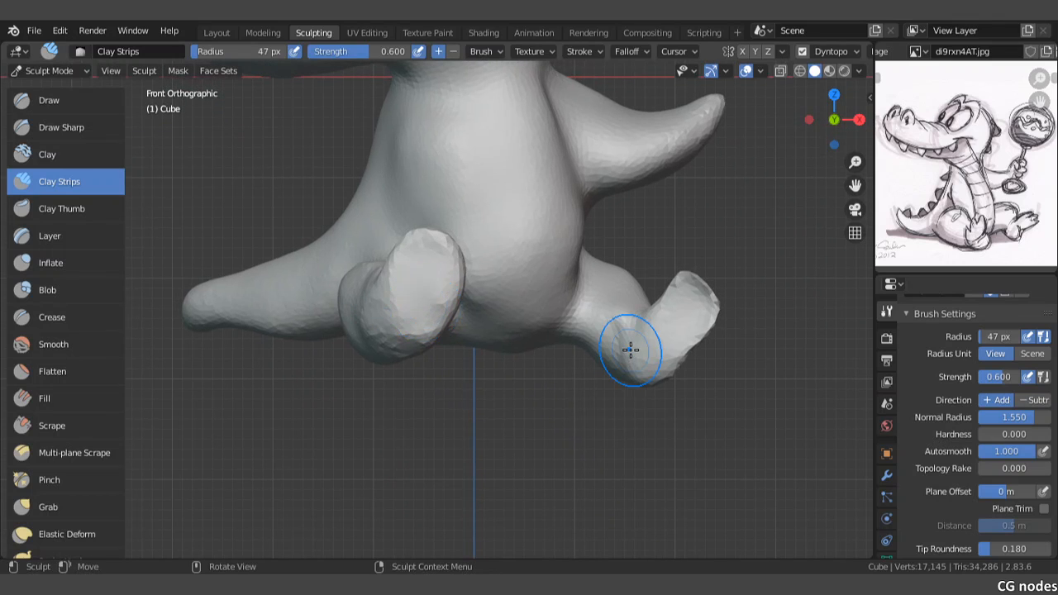
pyautogui.moveTo(568, 365); pyautogui.dragTo(628, 386, button='middle')
pyautogui.scroll(-3, 628, 386)
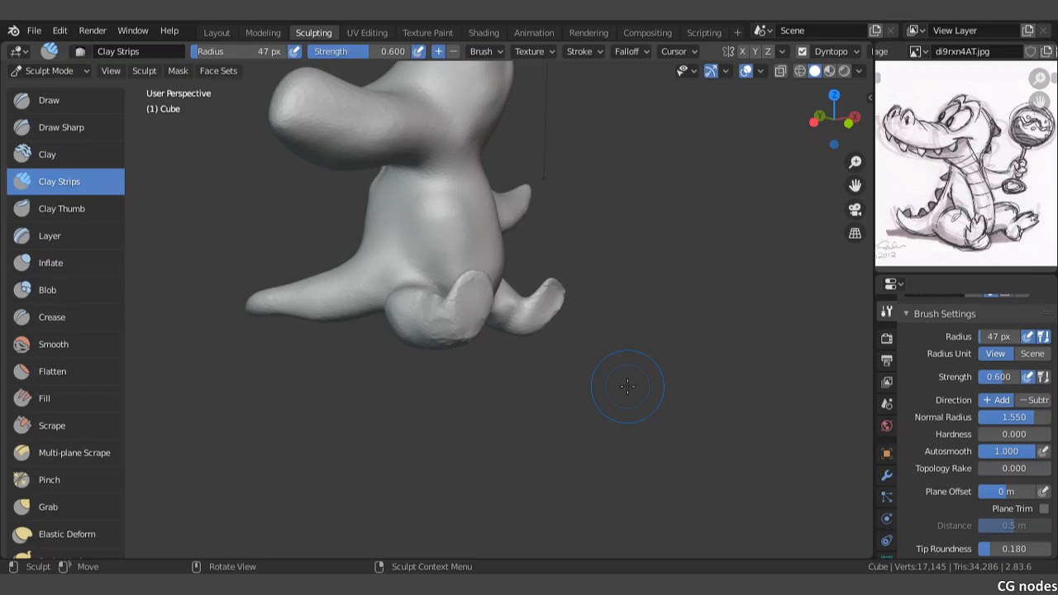
pyautogui.press('KP_1')
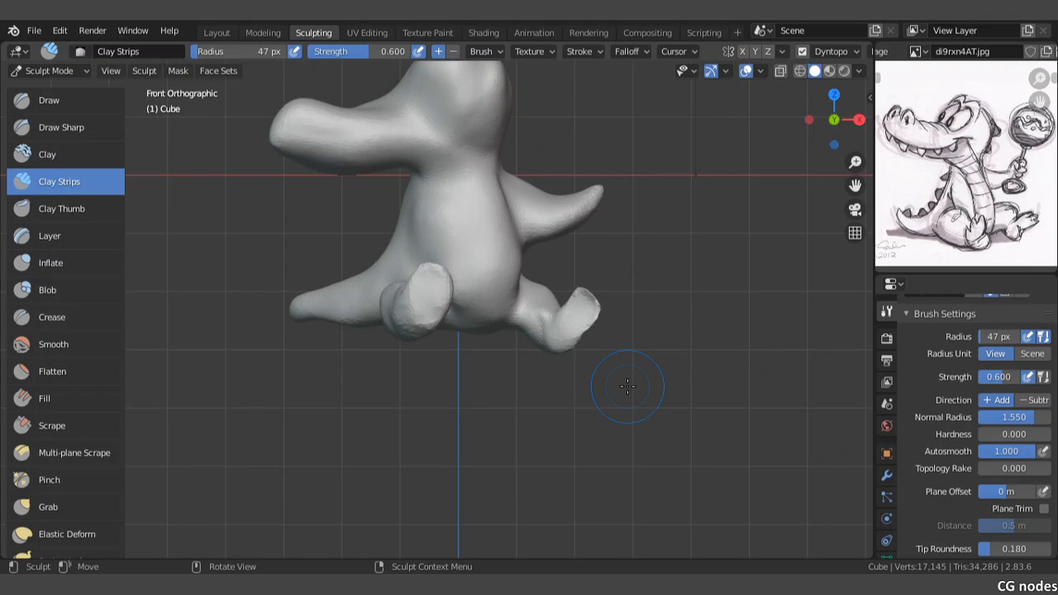
# Step: Widen the short leg's foot toward the belly with the Grab brush at a 99 px radius
pyautogui.click(45, 508)
pyautogui.press('f')
pyautogui.click(433, 307)
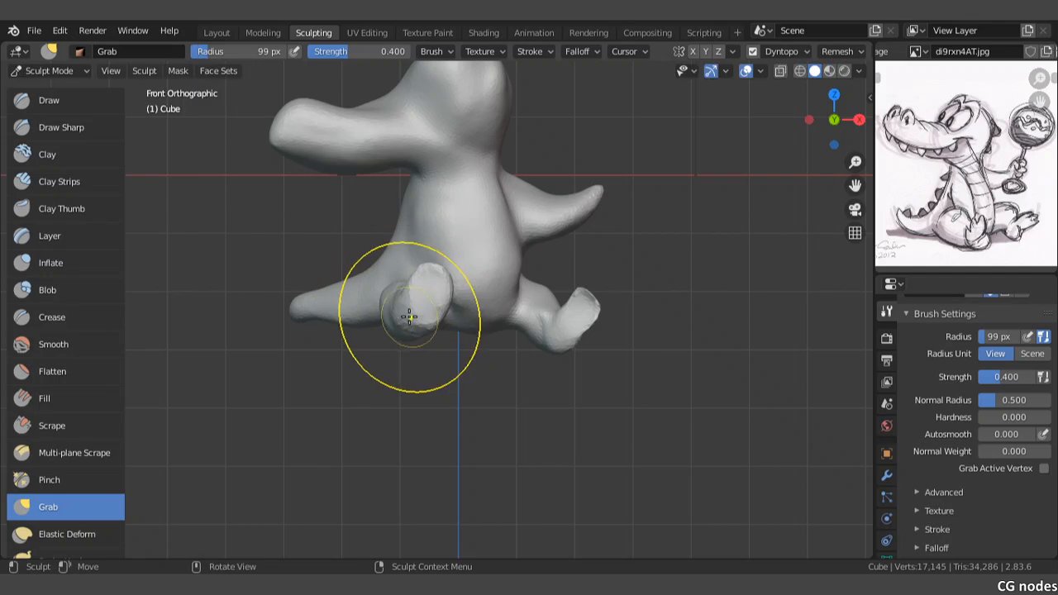
pyautogui.moveTo(410, 318); pyautogui.dragTo(457, 308)
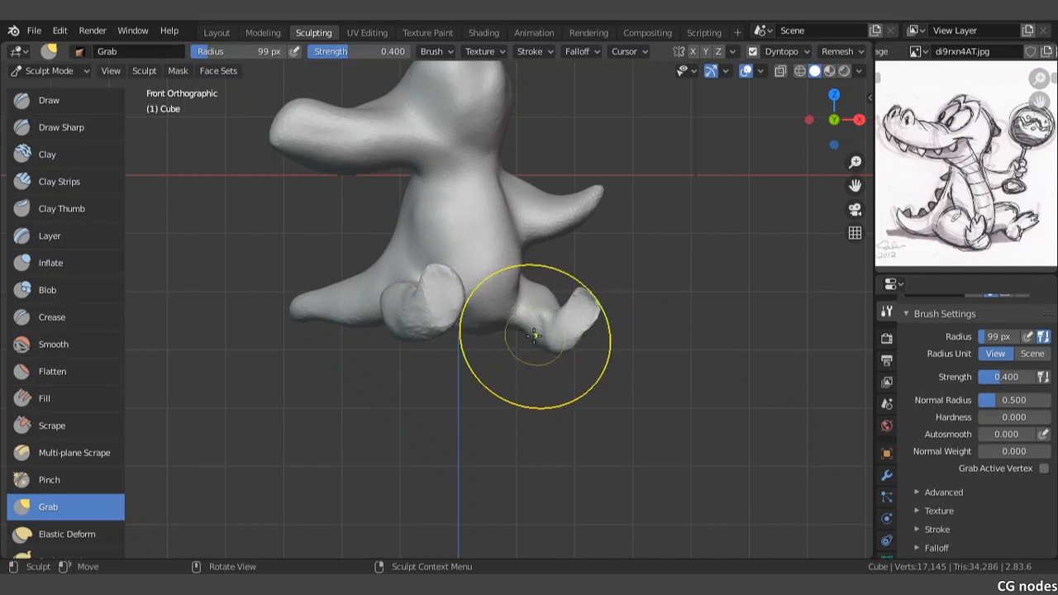
# Step: Raise and round the top of the short leg's knee with Grab strokes
pyautogui.scroll(4, 500, 327)
pyautogui.moveTo(430, 330); pyautogui.dragTo(406, 313, button='middle')
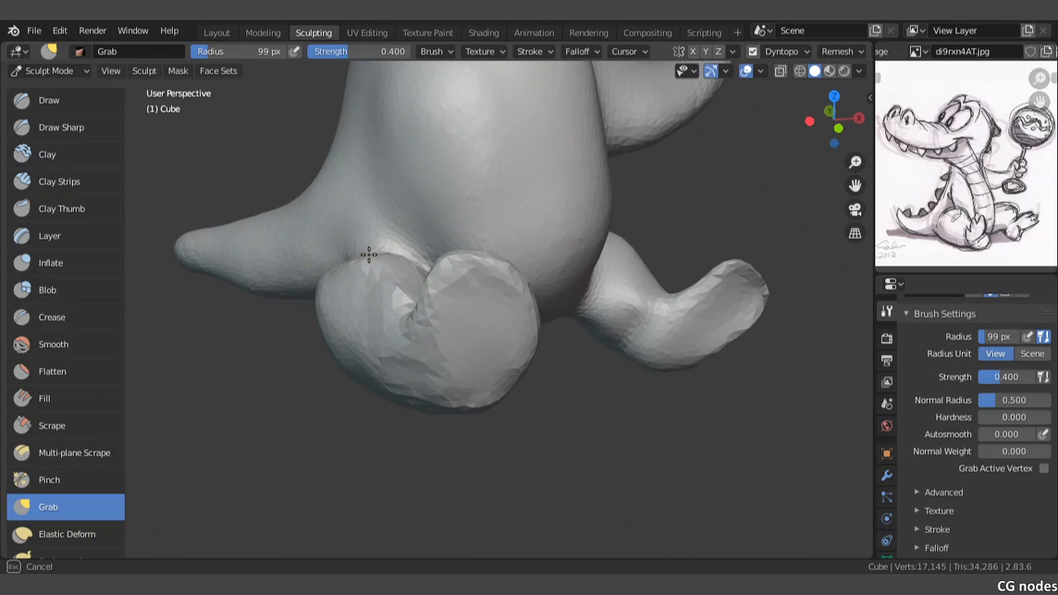
pyautogui.moveTo(369, 231); pyautogui.dragTo(345, 279)
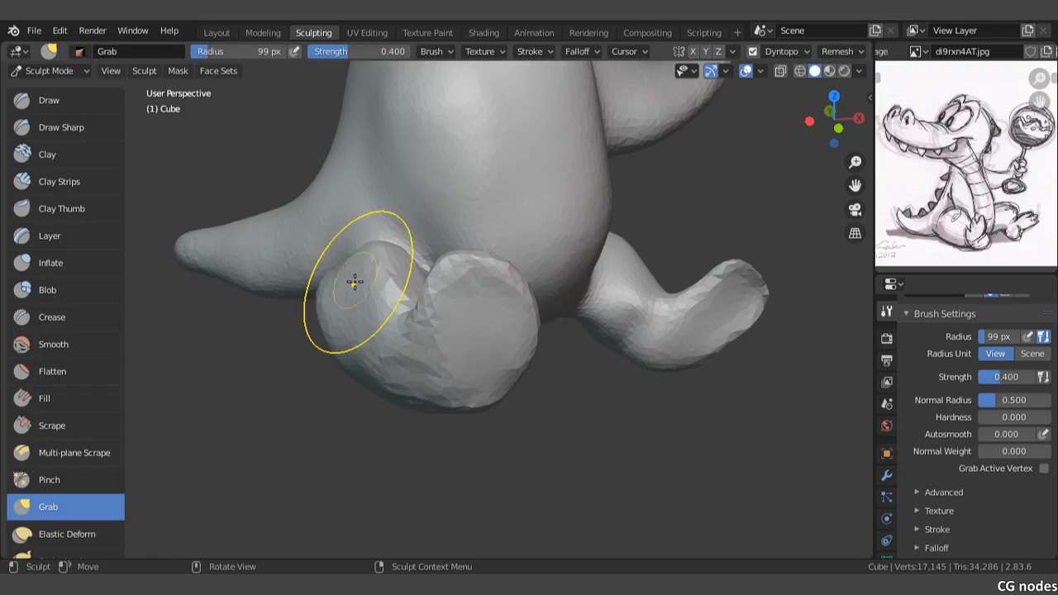
pyautogui.moveTo(334, 266); pyautogui.dragTo(337, 267)
pyautogui.moveTo(388, 285); pyautogui.dragTo(424, 314, button='middle')
# Step: Pull the back of the short leg's knee outward and round its upper surface with Grab
pyautogui.scroll(4, 401, 287)
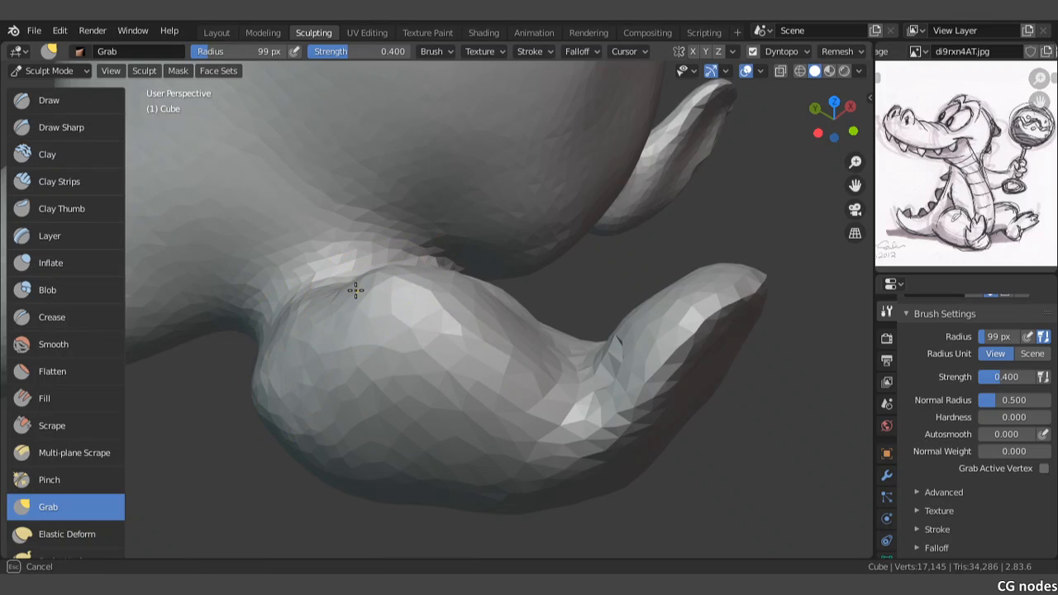
pyautogui.moveTo(297, 316)
pyautogui.mouseDown()
pyautogui.moveTo(262, 413)
pyautogui.moveTo(266, 350)
pyautogui.mouseUp()
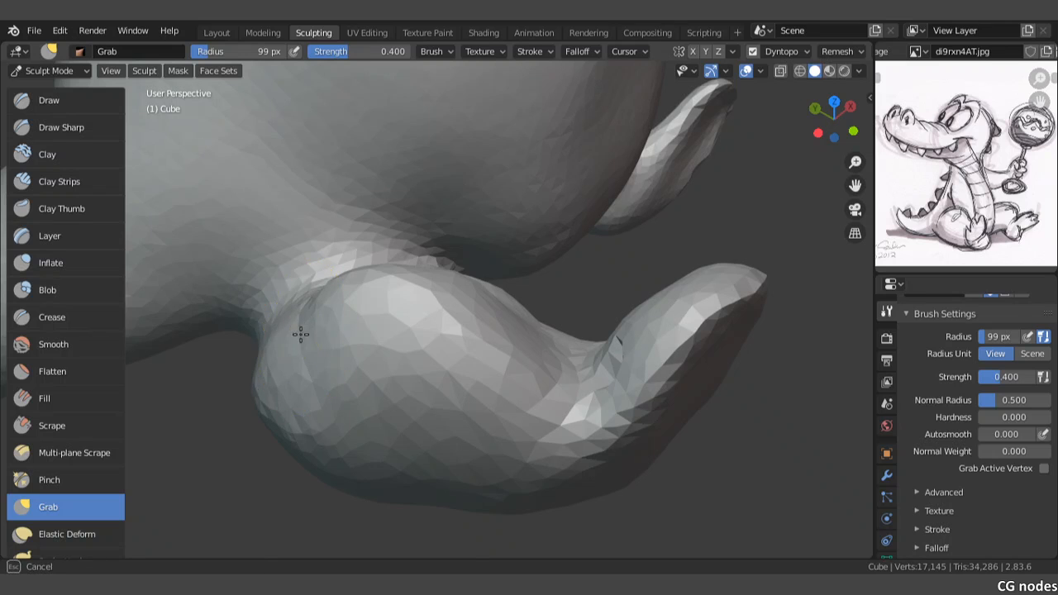
pyautogui.moveTo(491, 323); pyautogui.dragTo(426, 329, button='middle')
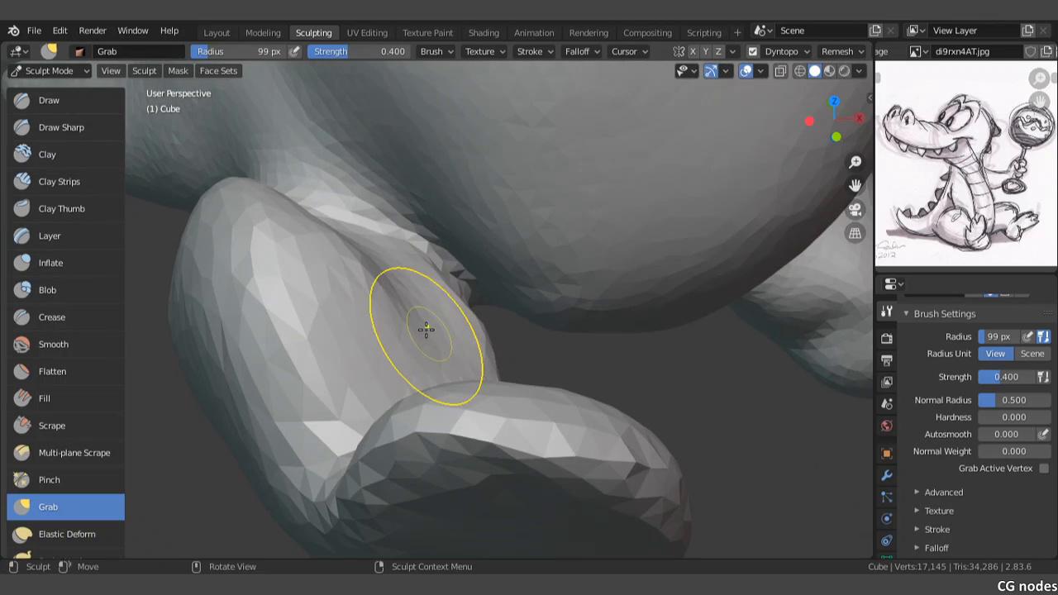
pyautogui.moveTo(392, 283); pyautogui.dragTo(350, 307, button='middle')
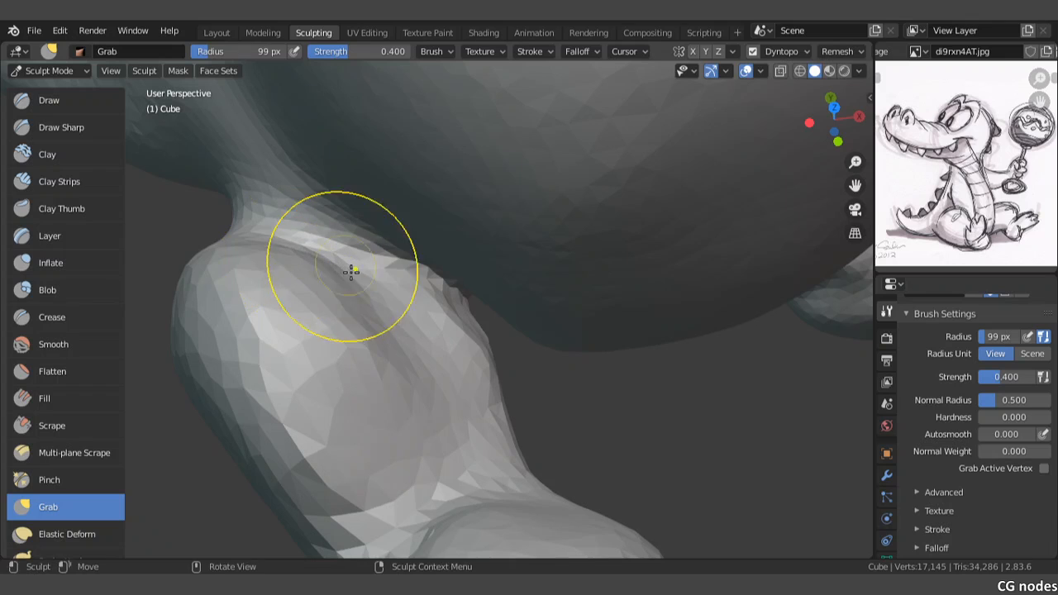
# Step: Reshape the inner side of the short leg where it meets the belly with small Grab strokes
pyautogui.scroll(1, 377, 296)
pyautogui.moveTo(368, 310)
pyautogui.mouseDown()
pyautogui.moveTo(387, 282)
pyautogui.moveTo(353, 271)
pyautogui.mouseUp()
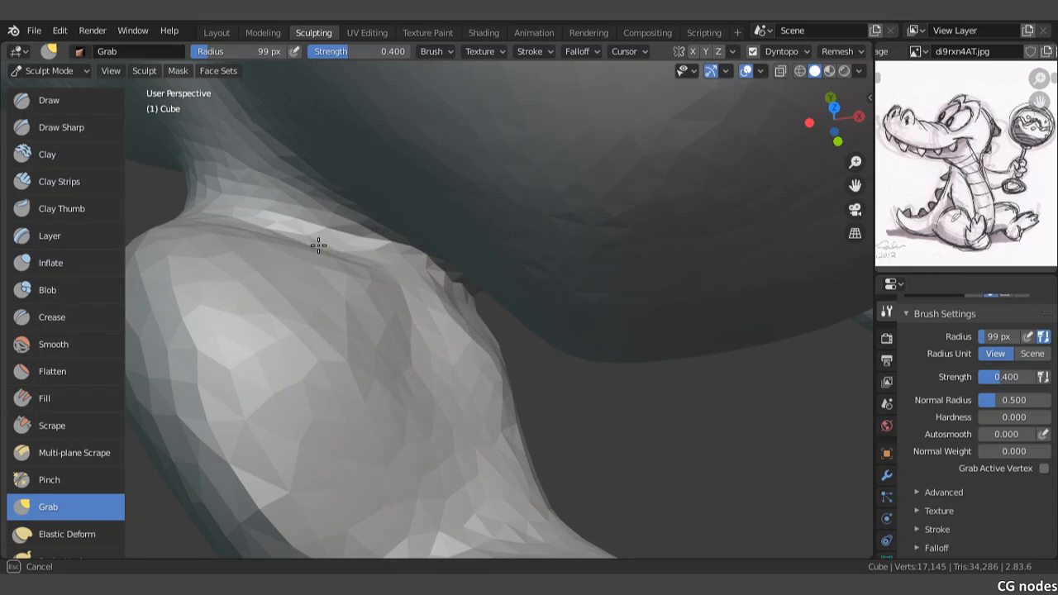
pyautogui.moveTo(286, 231); pyautogui.dragTo(288, 232)
pyautogui.moveTo(348, 322); pyautogui.dragTo(420, 308, button='middle')
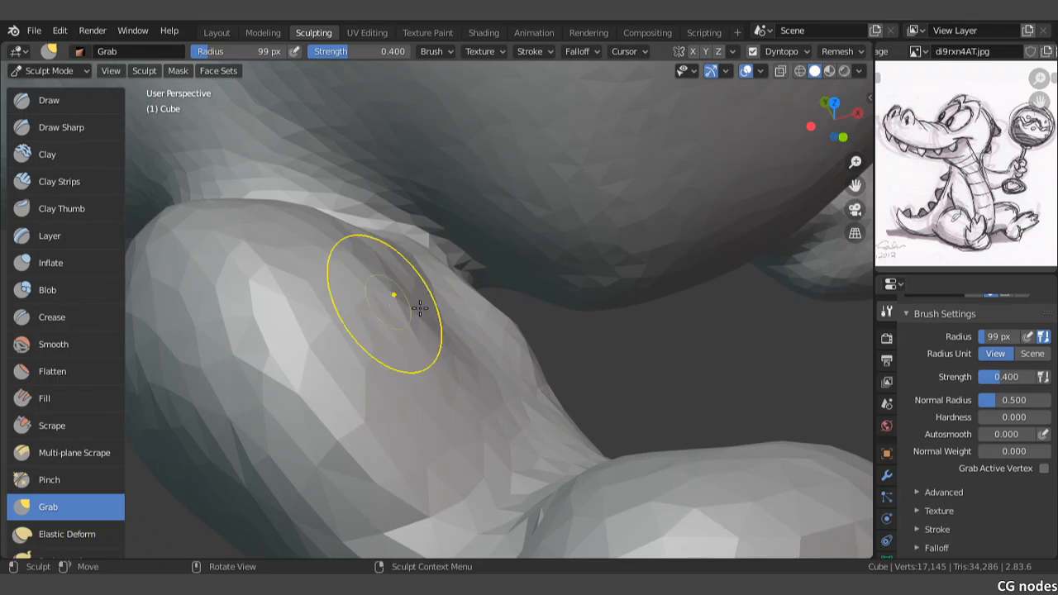
pyautogui.moveTo(436, 287)
pyautogui.mouseDown()
pyautogui.moveTo(429, 293)
pyautogui.moveTo(447, 308)
pyautogui.mouseUp()
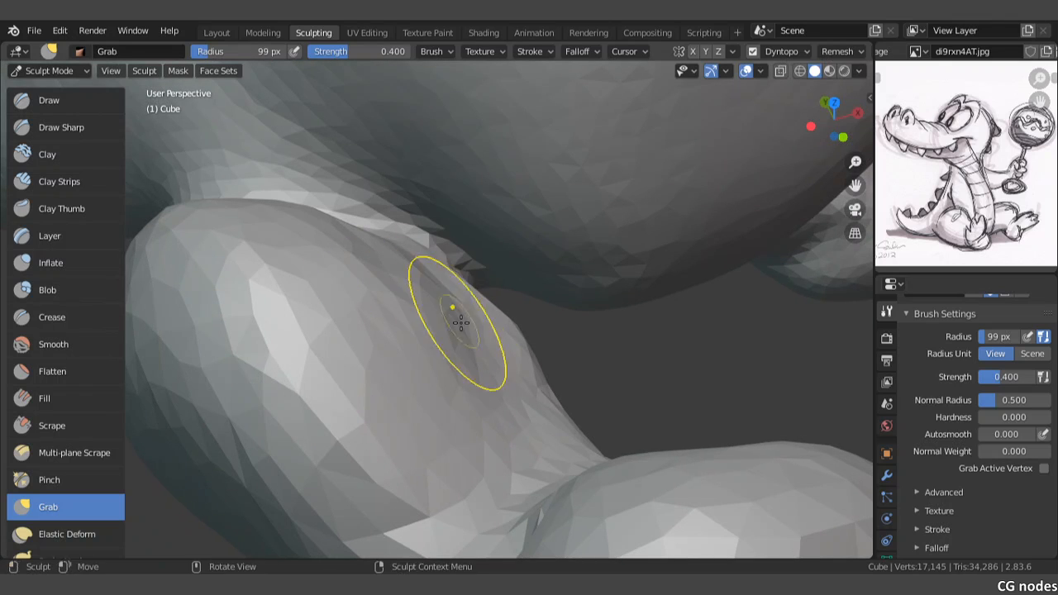
pyautogui.moveTo(474, 355); pyautogui.dragTo(469, 369)
# Step: Adjust the outer contour of the short leg in the front view with Grab
pyautogui.scroll(-5, 492, 422)
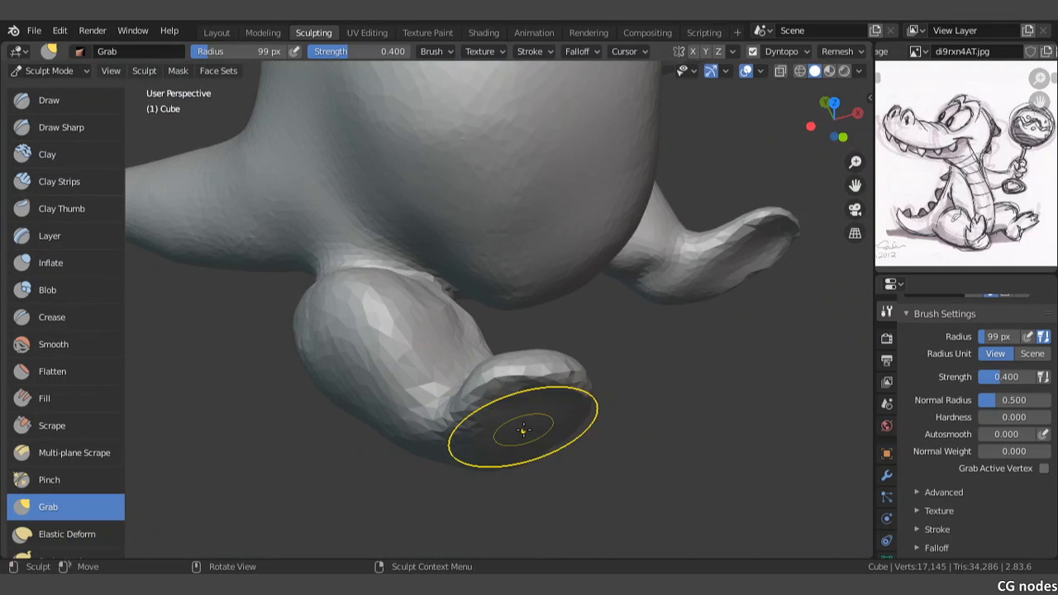
pyautogui.press('KP_1')
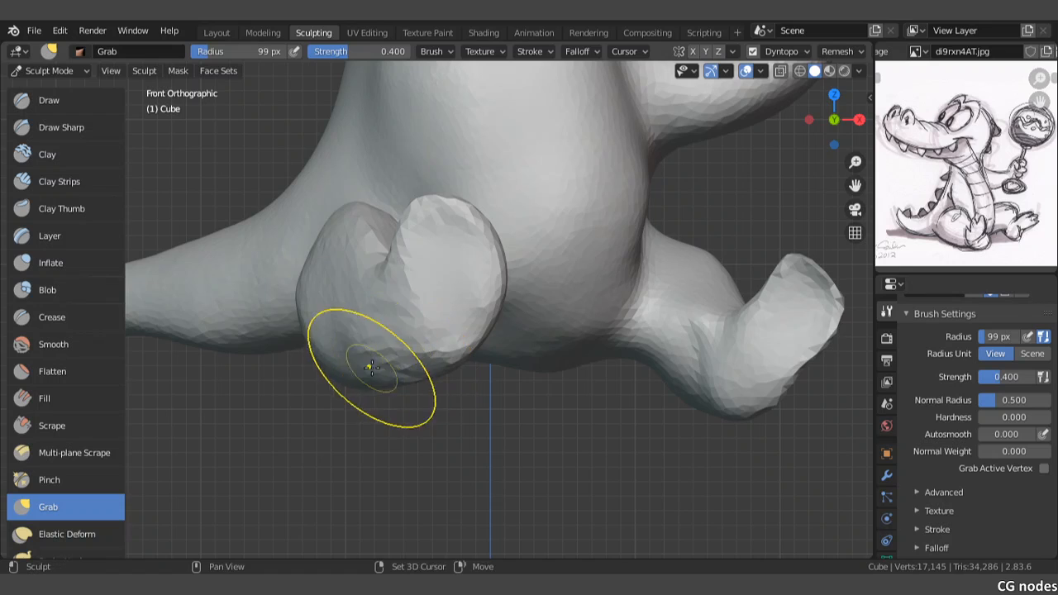
pyautogui.scroll(2, 426, 362)
pyautogui.moveTo(426, 362); pyautogui.dragTo(379, 319)
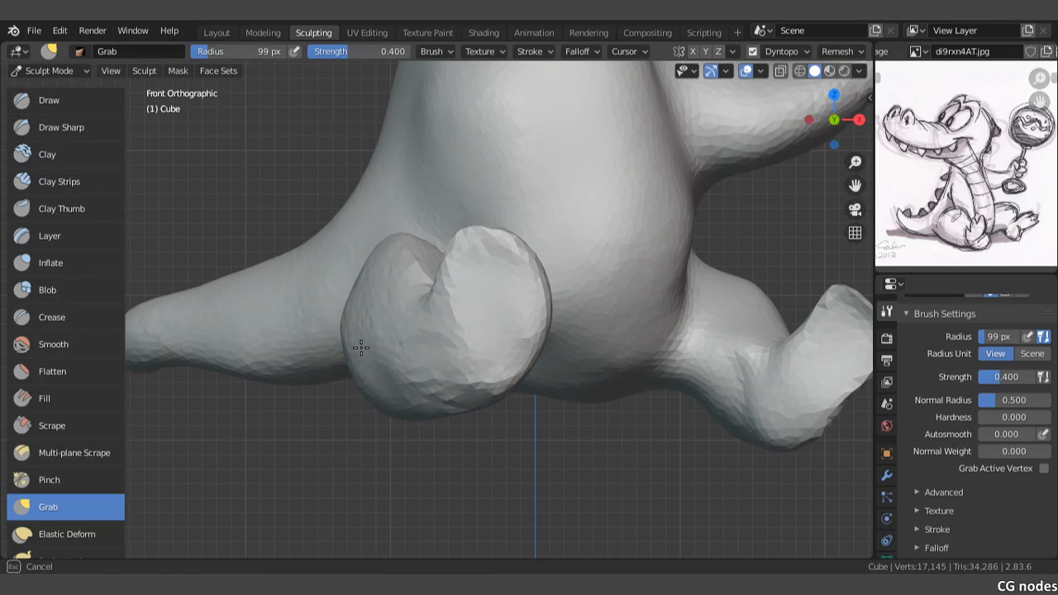
# Step: Reshape the underside of the short leg and the lower edge of its foot with Grab strokes
pyautogui.moveTo(404, 379)
pyautogui.mouseDown()
pyautogui.moveTo(365, 357)
pyautogui.moveTo(395, 355)
pyautogui.moveTo(402, 372)
pyautogui.moveTo(475, 384)
pyautogui.mouseUp()
pyautogui.moveTo(476, 384)
pyautogui.mouseDown(button='middle')
pyautogui.moveTo(455, 333)
pyautogui.moveTo(484, 359)
pyautogui.mouseUp(button='middle')
pyautogui.moveTo(491, 373)
pyautogui.mouseDown()
pyautogui.moveTo(529, 435)
pyautogui.moveTo(451, 442)
pyautogui.moveTo(556, 439)
pyautogui.moveTo(583, 461)
pyautogui.moveTo(606, 447)
pyautogui.mouseUp()
pyautogui.moveTo(516, 439); pyautogui.dragTo(513, 443)
pyautogui.moveTo(445, 450); pyautogui.dragTo(453, 434)
pyautogui.moveTo(478, 444)
pyautogui.mouseDown()
pyautogui.moveTo(508, 404)
pyautogui.moveTo(501, 378)
pyautogui.mouseUp()
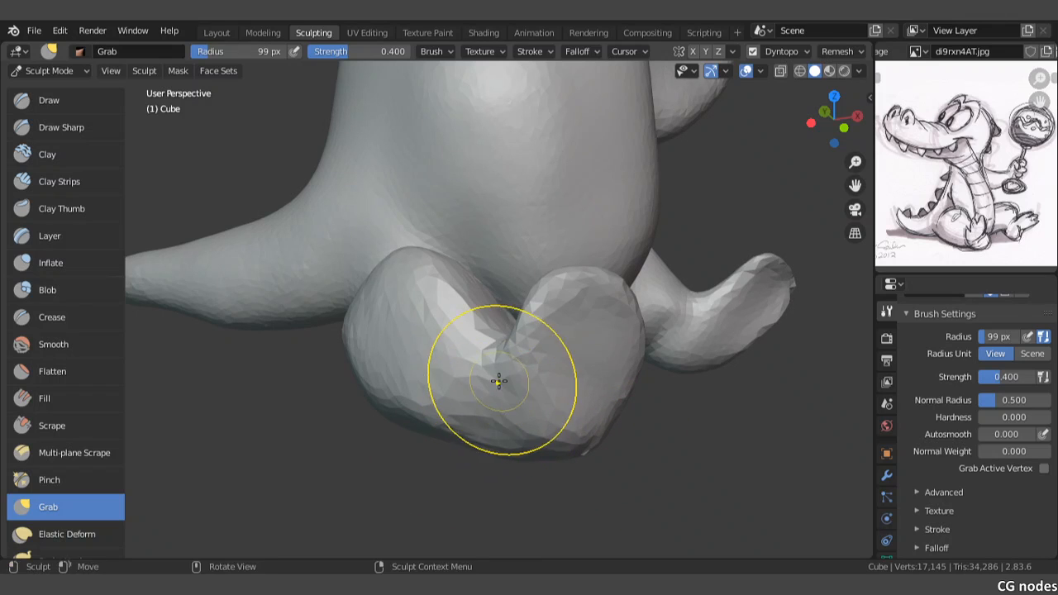
# Step: Pull the heel of the short leg's foot outward with Grab, working from several angles
pyautogui.moveTo(501, 378); pyautogui.dragTo(529, 383, button='middle')
pyautogui.moveTo(561, 403)
pyautogui.mouseDown()
pyautogui.moveTo(595, 408)
pyautogui.moveTo(597, 419)
pyautogui.mouseUp()
pyautogui.moveTo(571, 384)
pyautogui.mouseDown()
pyautogui.moveTo(562, 408)
pyautogui.moveTo(577, 424)
pyautogui.moveTo(562, 398)
pyautogui.moveTo(513, 383)
pyautogui.mouseUp()
pyautogui.scroll(5, 513, 383)
pyautogui.moveTo(614, 449); pyautogui.dragTo(668, 413)
pyautogui.scroll(-6, 668, 413)
pyautogui.moveTo(620, 389)
pyautogui.mouseDown(button='middle')
pyautogui.moveTo(436, 331)
pyautogui.moveTo(444, 355)
pyautogui.moveTo(415, 324)
pyautogui.moveTo(295, 326)
pyautogui.moveTo(413, 366)
pyautogui.moveTo(394, 403)
pyautogui.mouseUp(button='middle')
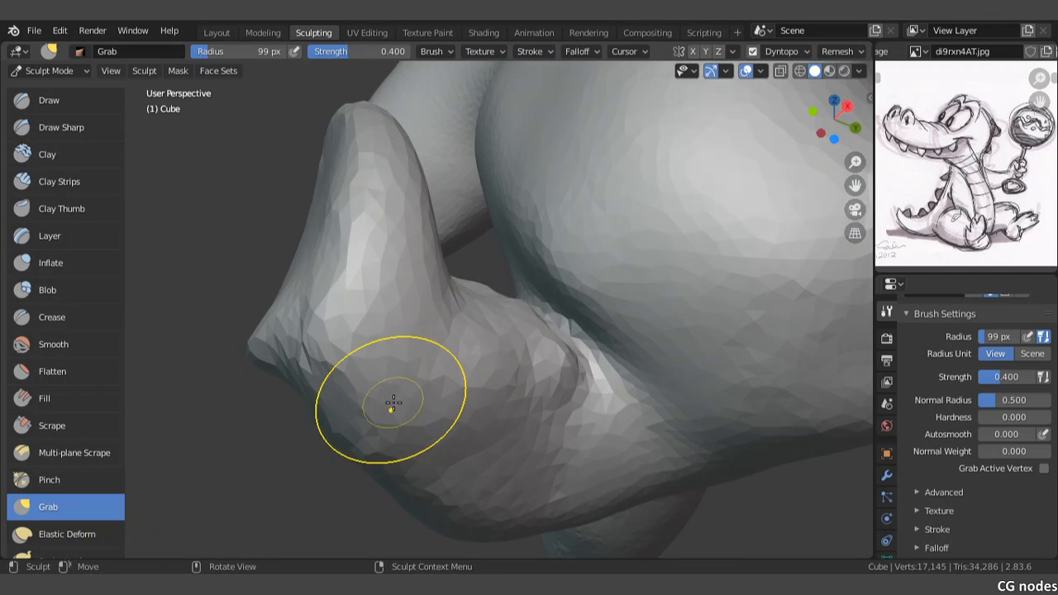
# Step: Form a fold between the heel and the underside of the short leg with Grab strokes
pyautogui.moveTo(394, 402)
pyautogui.mouseDown()
pyautogui.moveTo(425, 355)
pyautogui.moveTo(383, 404)
pyautogui.moveTo(315, 406)
pyautogui.mouseUp()
pyautogui.moveTo(331, 409); pyautogui.dragTo(389, 372, button='middle')
pyautogui.moveTo(378, 364)
pyautogui.mouseDown()
pyautogui.moveTo(409, 342)
pyautogui.moveTo(335, 347)
pyautogui.mouseUp()
pyautogui.moveTo(335, 348); pyautogui.dragTo(381, 356, button='middle')
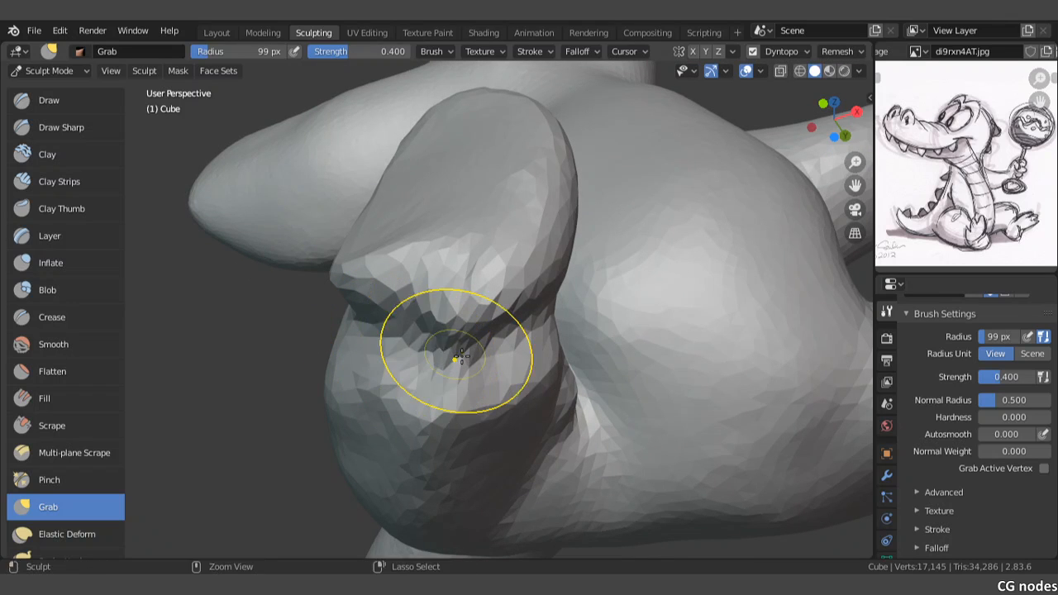
pyautogui.moveTo(451, 346); pyautogui.dragTo(484, 359, button='middle')
pyautogui.moveTo(484, 359)
pyautogui.mouseDown()
pyautogui.moveTo(474, 397)
pyautogui.moveTo(496, 384)
pyautogui.moveTo(539, 402)
pyautogui.mouseUp()
pyautogui.moveTo(539, 401)
pyautogui.mouseDown(button='middle')
pyautogui.moveTo(449, 408)
pyautogui.moveTo(436, 431)
pyautogui.mouseUp(button='middle')
# Step: Extend the heel below the ankle so the short leg's foot stands clear of the leg, using Grab
pyautogui.moveTo(287, 373); pyautogui.dragTo(295, 411)
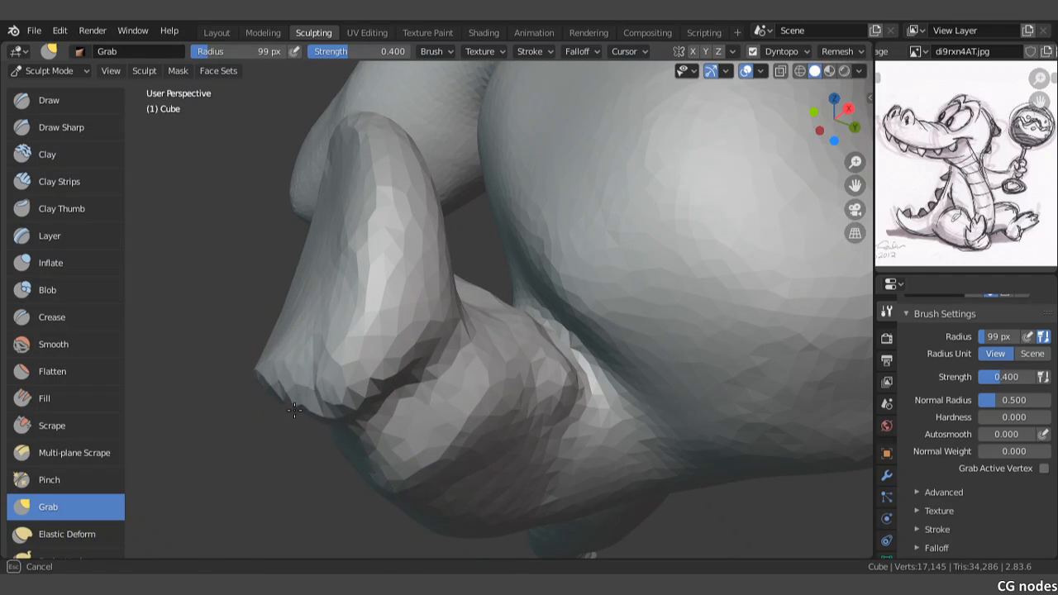
pyautogui.moveTo(308, 375); pyautogui.dragTo(309, 377)
pyautogui.moveTo(255, 390); pyautogui.dragTo(435, 396, button='middle')
pyautogui.moveTo(503, 383)
pyautogui.mouseDown()
pyautogui.moveTo(498, 392)
pyautogui.moveTo(513, 398)
pyautogui.mouseUp()
pyautogui.moveTo(542, 399)
pyautogui.mouseDown(button='middle')
pyautogui.moveTo(509, 390)
pyautogui.moveTo(522, 430)
pyautogui.mouseUp(button='middle')
pyautogui.moveTo(558, 438); pyautogui.dragTo(580, 434)
pyautogui.moveTo(577, 383); pyautogui.dragTo(558, 382)
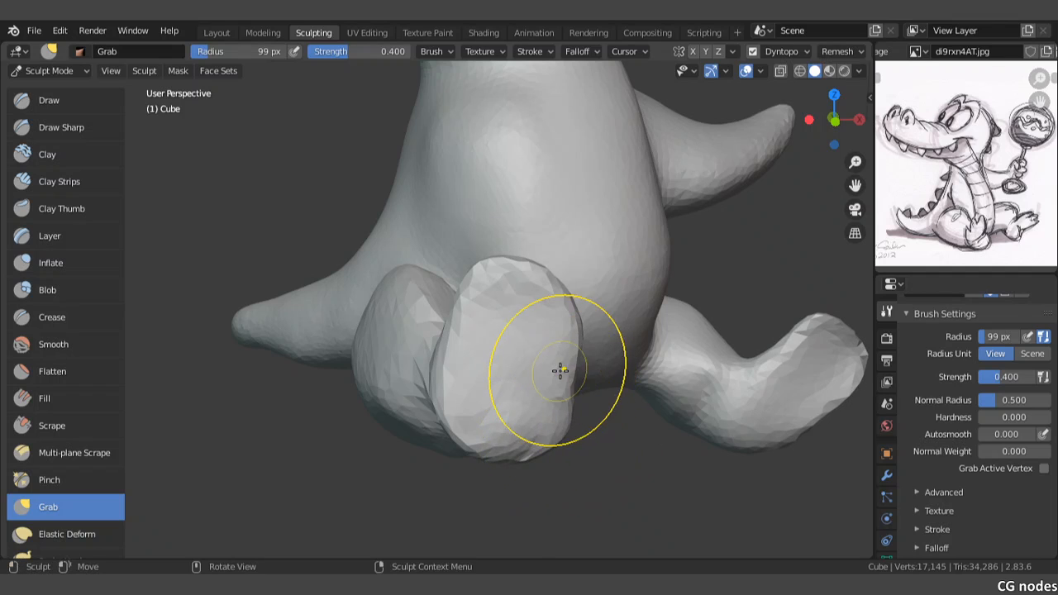
# Step: Refine the lower side edges of the short leg's sole with small Grab strokes
pyautogui.scroll(2, 562, 378)
pyautogui.moveTo(636, 416)
pyautogui.mouseDown()
pyautogui.moveTo(643, 420)
pyautogui.moveTo(628, 422)
pyautogui.mouseUp()
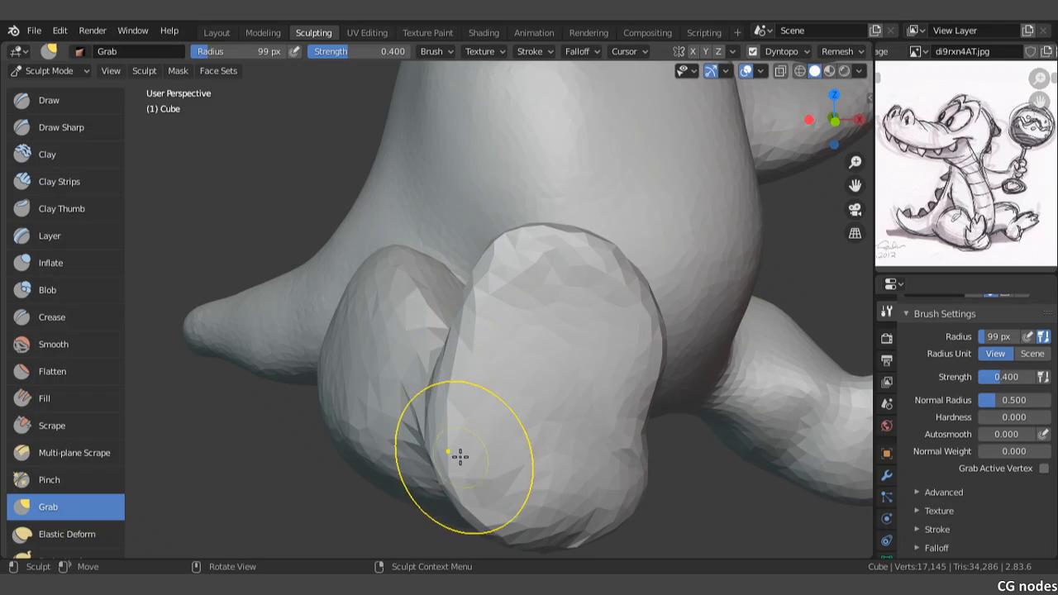
pyautogui.moveTo(475, 493)
pyautogui.mouseDown()
pyautogui.moveTo(488, 492)
pyautogui.moveTo(482, 500)
pyautogui.mouseUp()
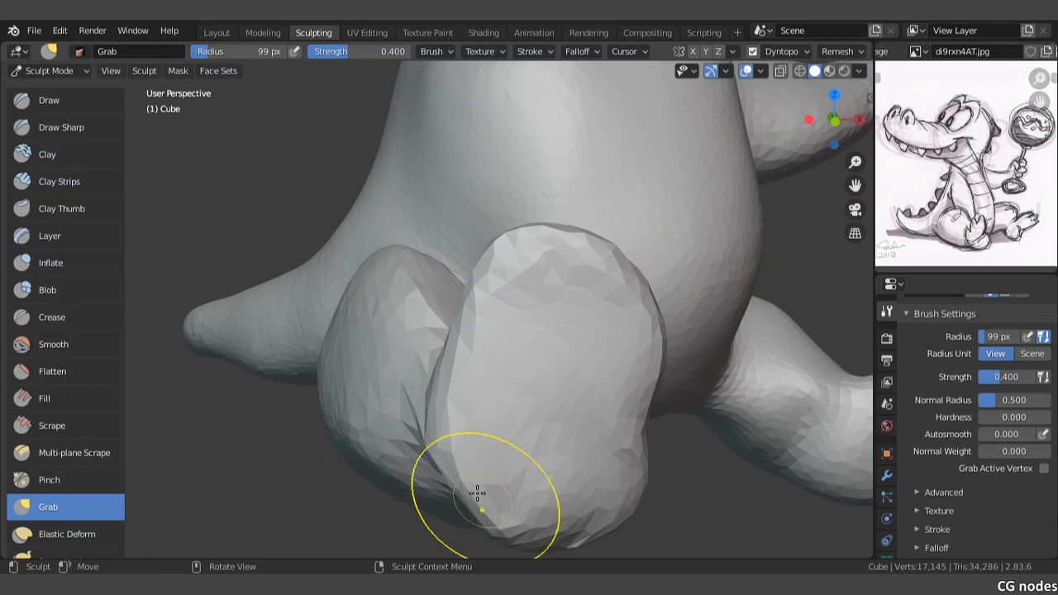
# Step: Round the heel and outer contour of the short leg's sole in the front view with Grab strokes
pyautogui.press('KP_1')
pyautogui.keyDown('shift'); pyautogui.moveTo(507, 355); pyautogui.dragTo(501, 332, button='middle'); pyautogui.keyUp('shift')
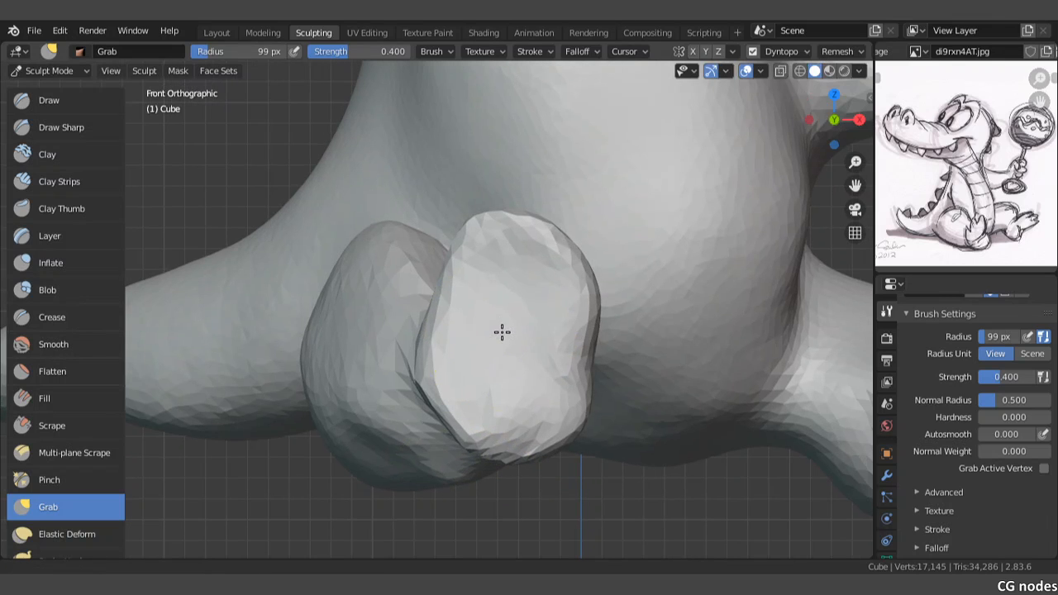
pyautogui.moveTo(454, 414); pyautogui.dragTo(472, 430)
pyautogui.moveTo(582, 426); pyautogui.dragTo(589, 434)
pyautogui.moveTo(578, 436)
pyautogui.mouseDown()
pyautogui.moveTo(546, 439)
pyautogui.moveTo(556, 450)
pyautogui.mouseUp()
pyautogui.moveTo(527, 451); pyautogui.dragTo(501, 457)
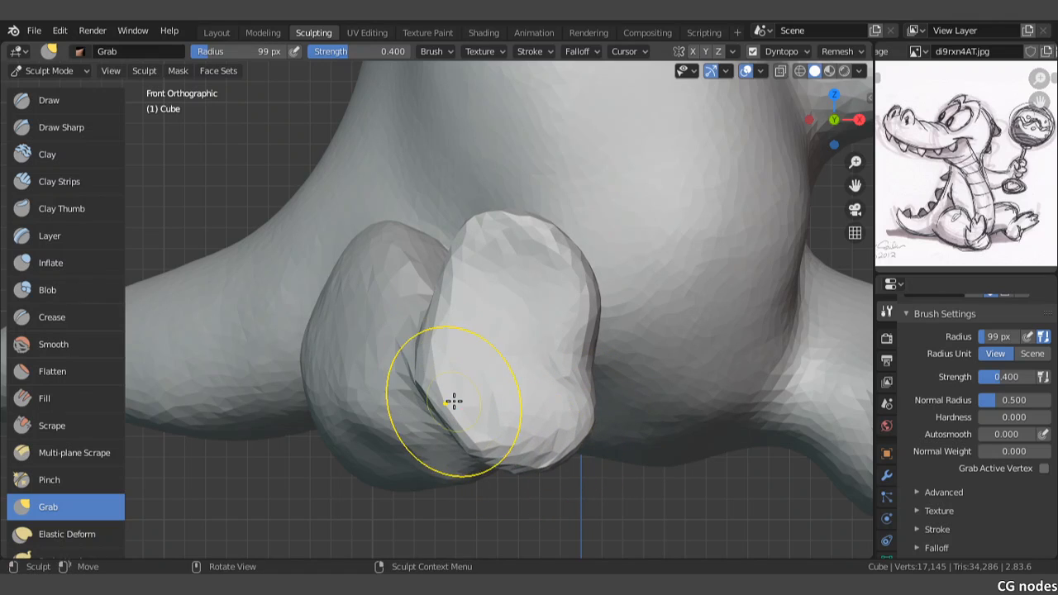
pyautogui.moveTo(454, 408); pyautogui.dragTo(447, 422)
pyautogui.moveTo(447, 343); pyautogui.dragTo(441, 338)
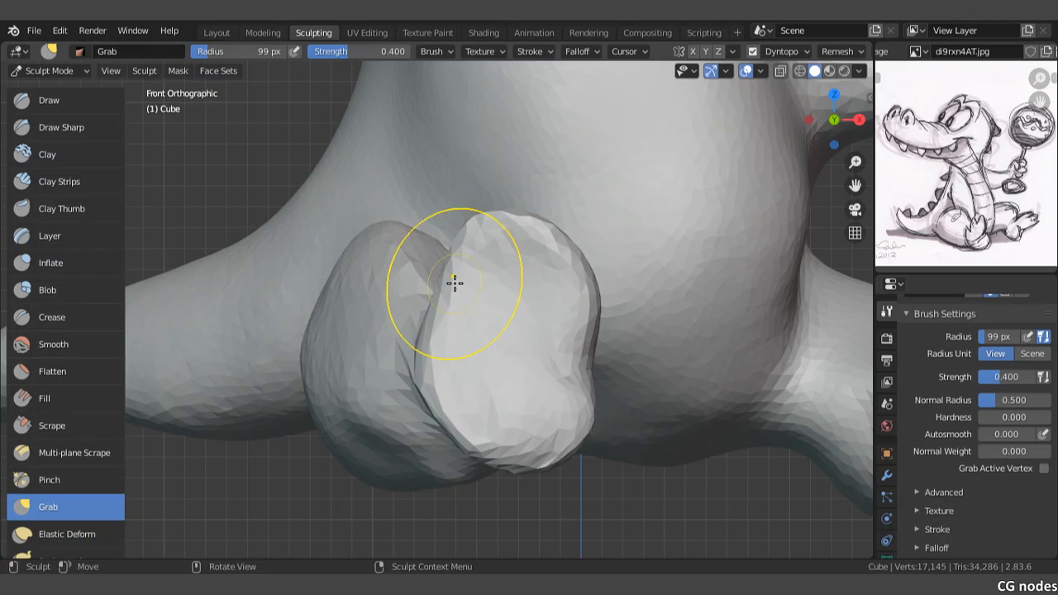
# Step: Round the toe end of the short leg's sole in the front view with Grab strokes
pyautogui.moveTo(454, 283)
pyautogui.mouseDown()
pyautogui.moveTo(444, 280)
pyautogui.moveTo(445, 241)
pyautogui.mouseUp()
pyautogui.moveTo(513, 238); pyautogui.dragTo(498, 244)
pyautogui.moveTo(568, 253); pyautogui.dragTo(565, 261)
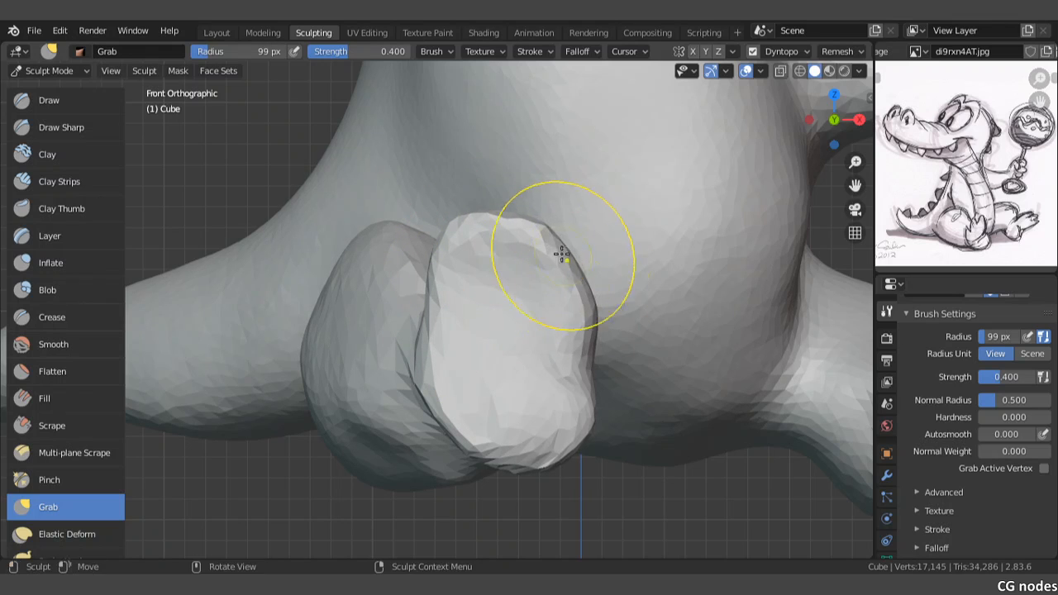
# Step: Shape the front of the outstretched leg's ankle with Grab strokes to separate the shin from the foot
pyautogui.scroll(-5, 556, 291)
pyautogui.keyDown('shift'); pyautogui.moveTo(461, 269); pyautogui.dragTo(454, 308, button='middle'); pyautogui.keyUp('shift')
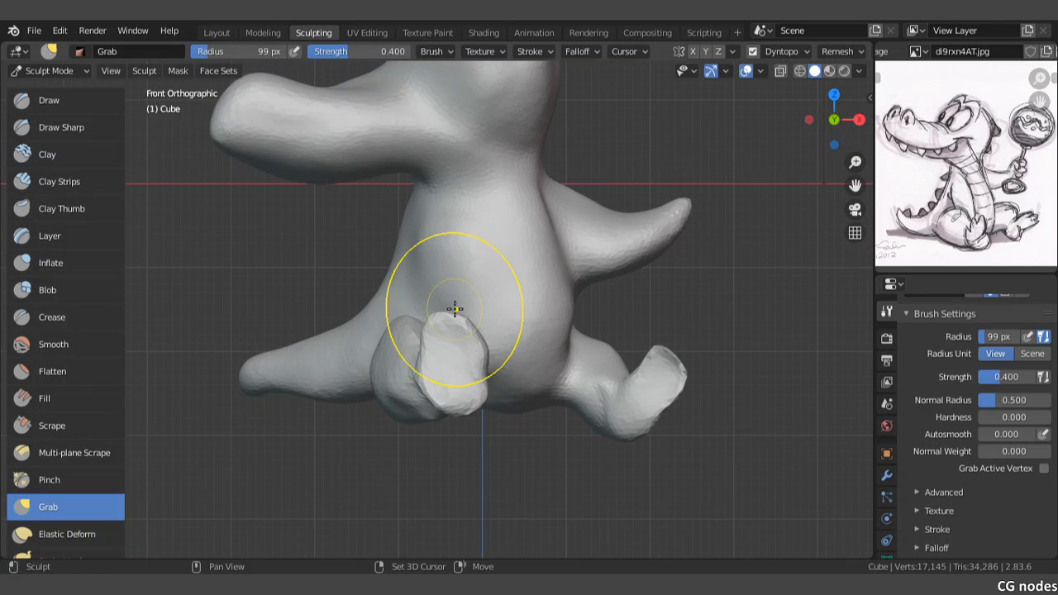
pyautogui.keyDown('shift'); pyautogui.moveTo(541, 320); pyautogui.dragTo(461, 270, button='middle'); pyautogui.keyUp('shift')
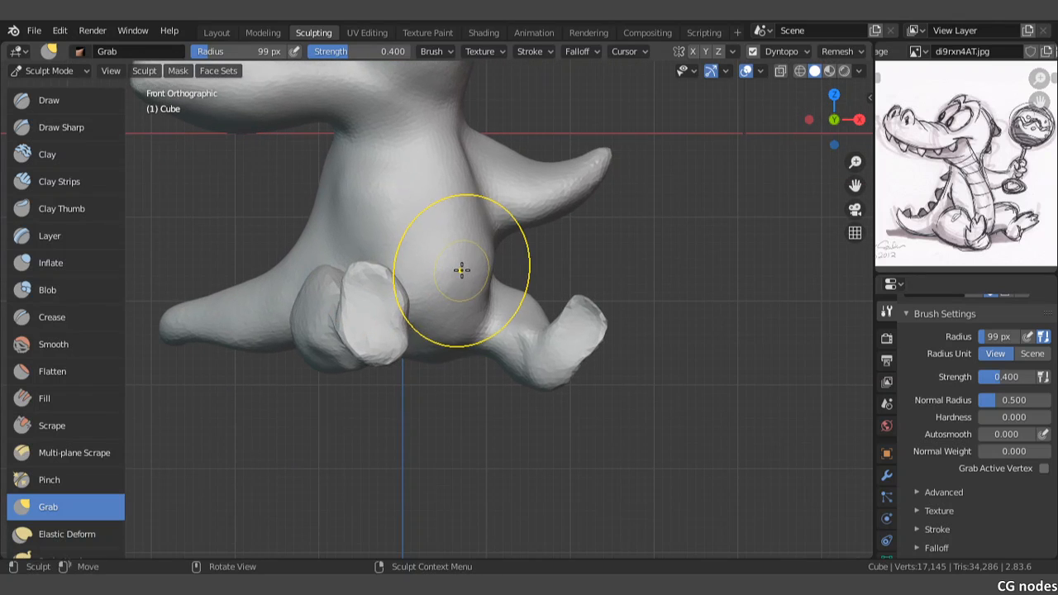
pyautogui.scroll(1, 462, 270)
pyautogui.scroll(4, 461, 269)
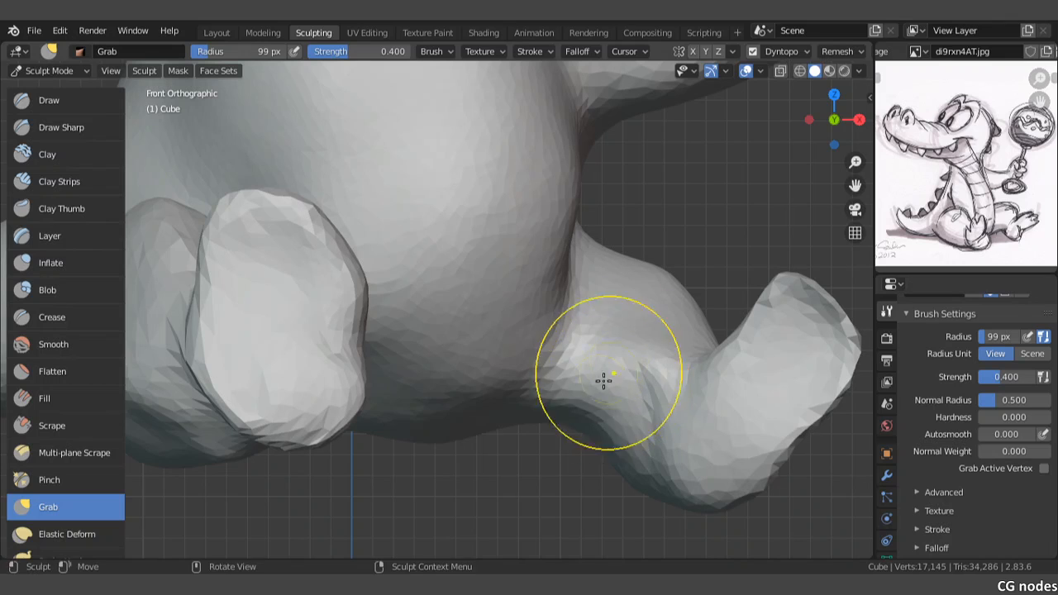
pyautogui.moveTo(611, 371)
pyautogui.keyDown('shift'); pyautogui.mouseDown(button='middle')
pyautogui.moveTo(598, 345)
pyautogui.moveTo(526, 312)
pyautogui.mouseUp(button='middle'); pyautogui.keyUp('shift')
pyautogui.scroll(1, 526, 312)
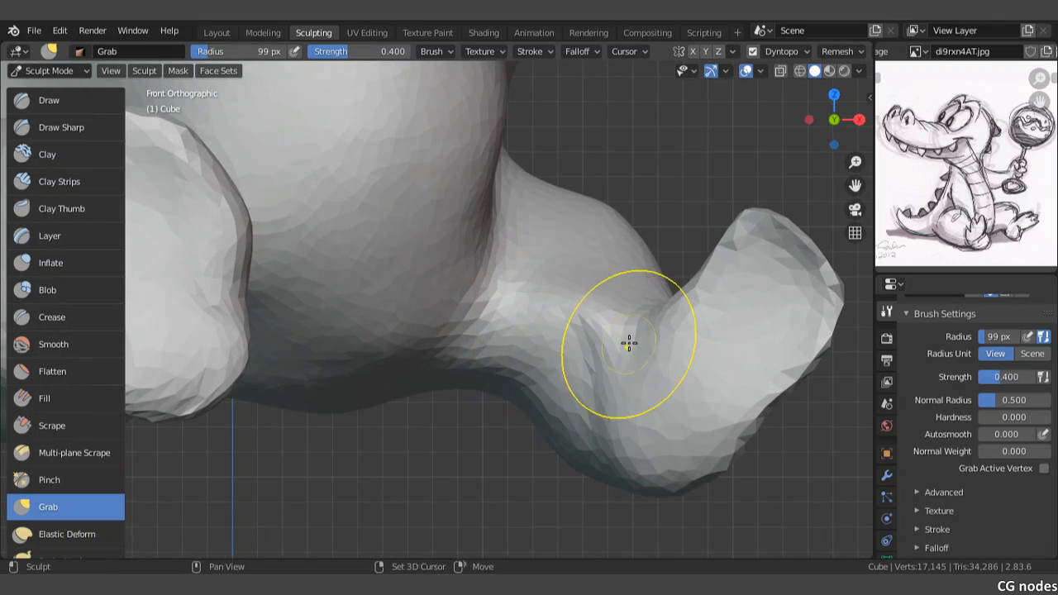
pyautogui.moveTo(605, 323); pyautogui.dragTo(626, 326)
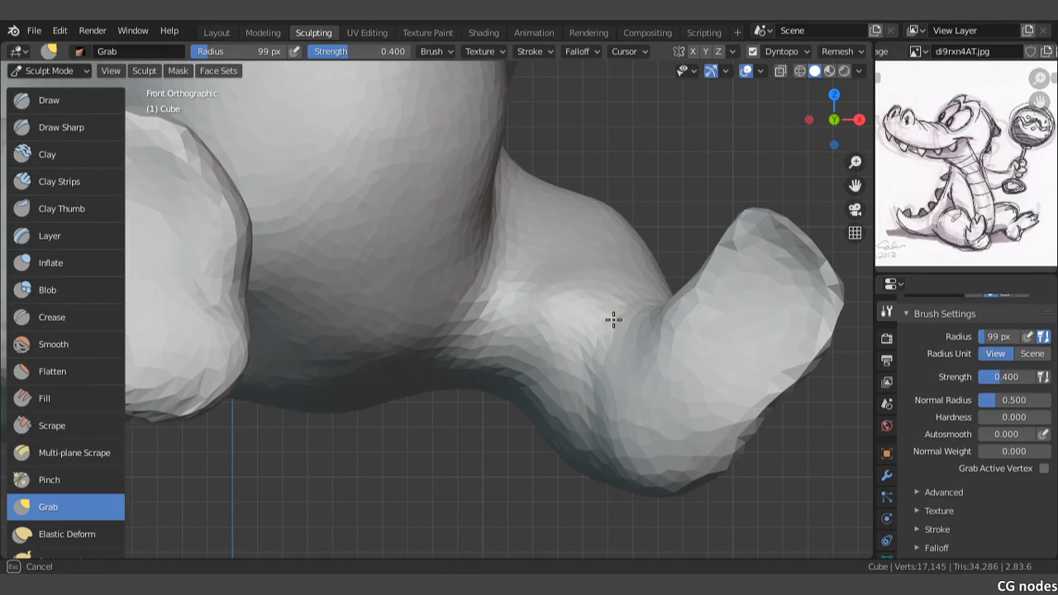
pyautogui.moveTo(596, 366); pyautogui.dragTo(582, 390)
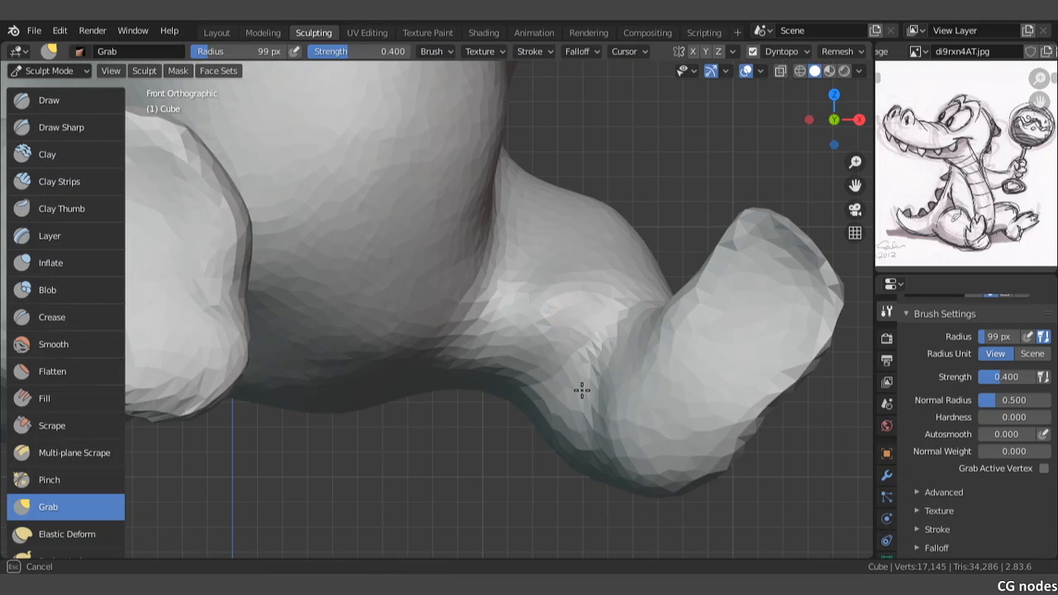
pyautogui.moveTo(585, 454); pyautogui.dragTo(582, 432)
pyautogui.moveTo(571, 443); pyautogui.dragTo(581, 428)
# Step: Deepen the fold between the short leg's heel and the leg behind it with Grab strokes
pyautogui.moveTo(577, 420); pyautogui.dragTo(430, 391, button='middle')
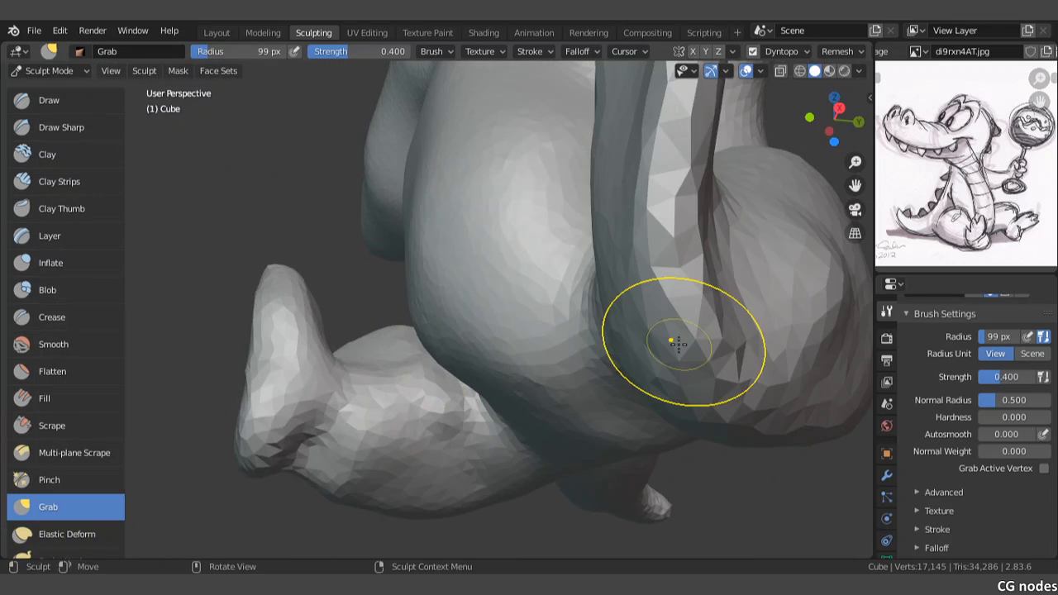
pyautogui.moveTo(671, 342); pyautogui.dragTo(633, 336, button='middle')
pyautogui.moveTo(544, 345); pyautogui.dragTo(574, 324, button='middle')
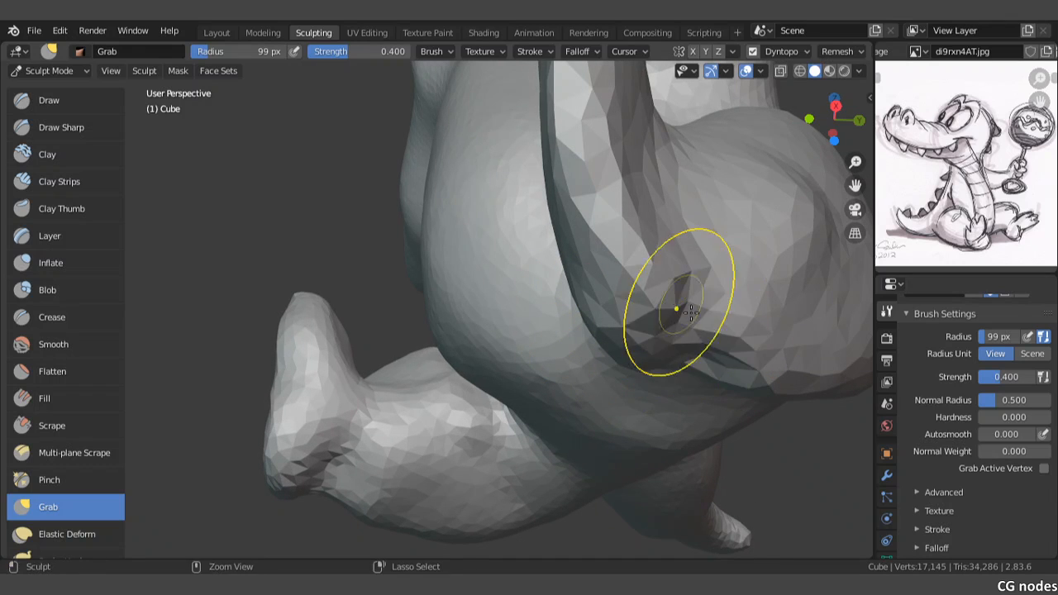
pyautogui.moveTo(690, 311)
pyautogui.mouseDown()
pyautogui.moveTo(706, 302)
pyautogui.moveTo(698, 254)
pyautogui.mouseUp()
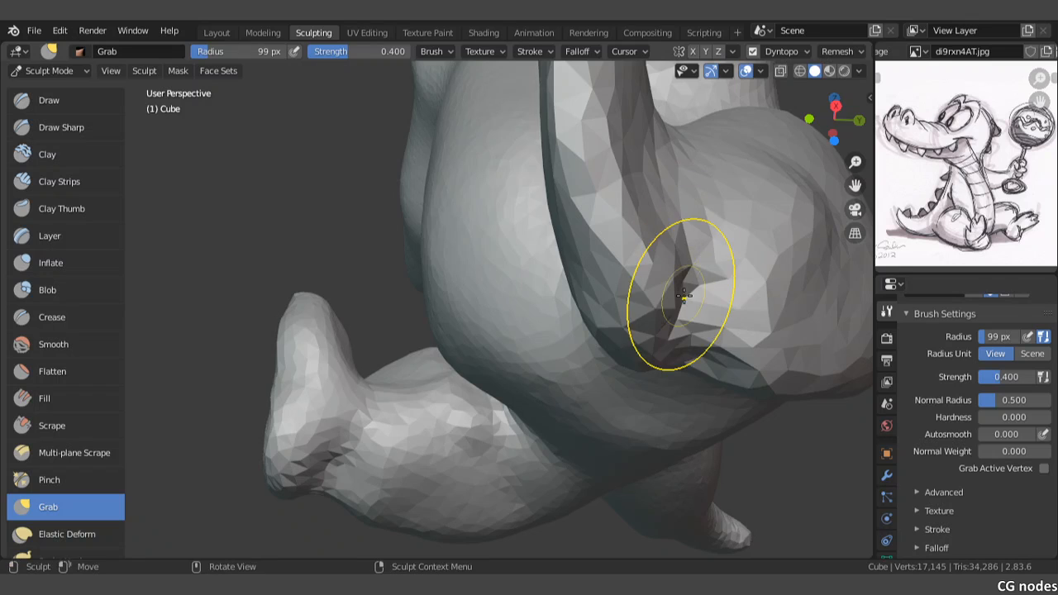
pyautogui.moveTo(683, 294)
pyautogui.mouseDown(button='middle')
pyautogui.moveTo(649, 354)
pyautogui.moveTo(703, 306)
pyautogui.mouseUp(button='middle')
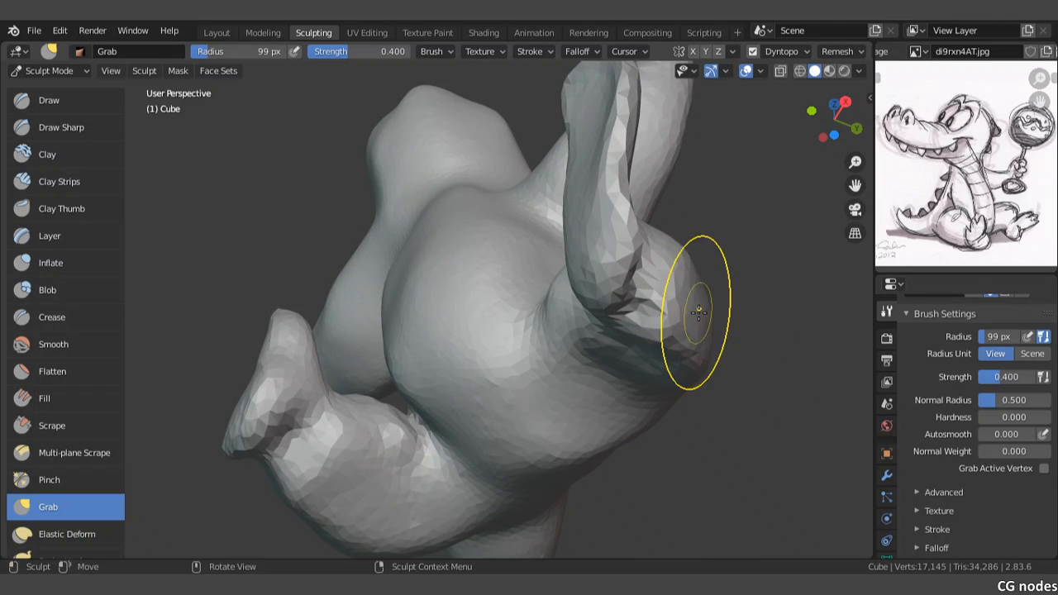
# Step: Pull the lower shin of the outstretched leg toward the foot with Grab strokes to define the ankle crease
pyautogui.moveTo(698, 311); pyautogui.dragTo(718, 343, button='middle')
pyautogui.keyDown('shift'); pyautogui.moveTo(668, 379); pyautogui.dragTo(635, 435); pyautogui.keyUp('shift')
pyautogui.moveTo(626, 430)
pyautogui.mouseDown(button='middle')
pyautogui.moveTo(648, 386)
pyautogui.moveTo(609, 314)
pyautogui.moveTo(624, 369)
pyautogui.mouseUp(button='middle')
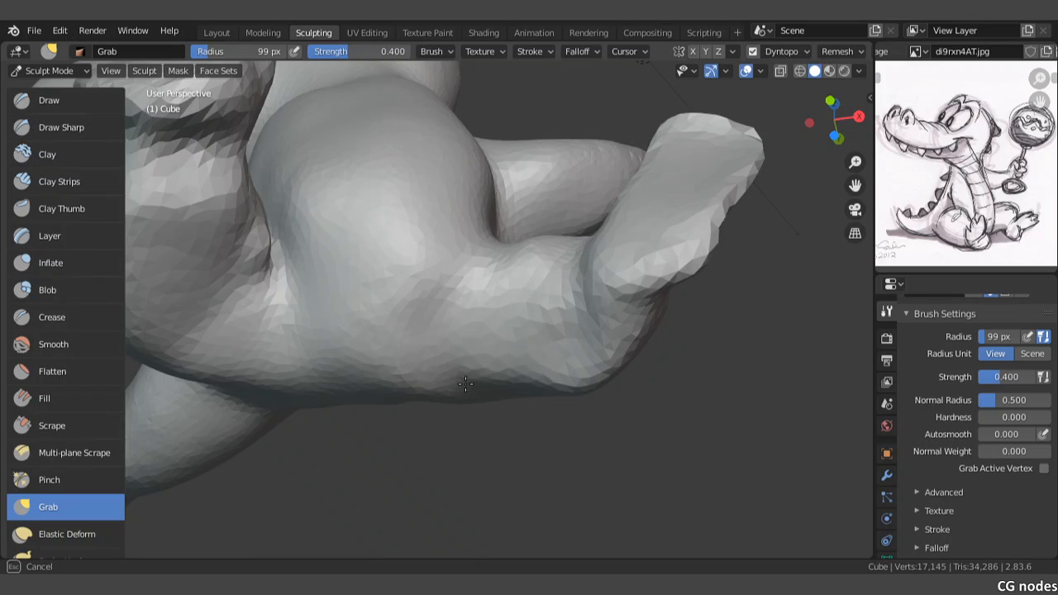
pyautogui.moveTo(500, 333)
pyautogui.mouseDown(button='middle')
pyautogui.moveTo(468, 355)
pyautogui.moveTo(496, 334)
pyautogui.mouseUp(button='middle')
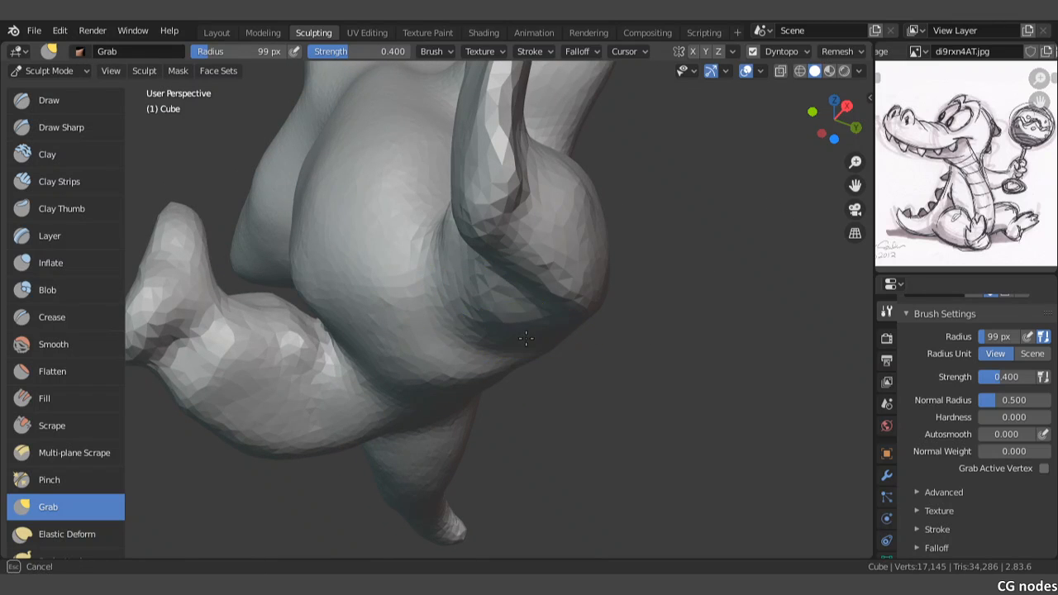
pyautogui.moveTo(526, 308)
pyautogui.mouseDown(button='middle')
pyautogui.moveTo(575, 301)
pyautogui.moveTo(560, 331)
pyautogui.moveTo(638, 392)
pyautogui.mouseUp(button='middle')
pyautogui.scroll(3, 619, 359)
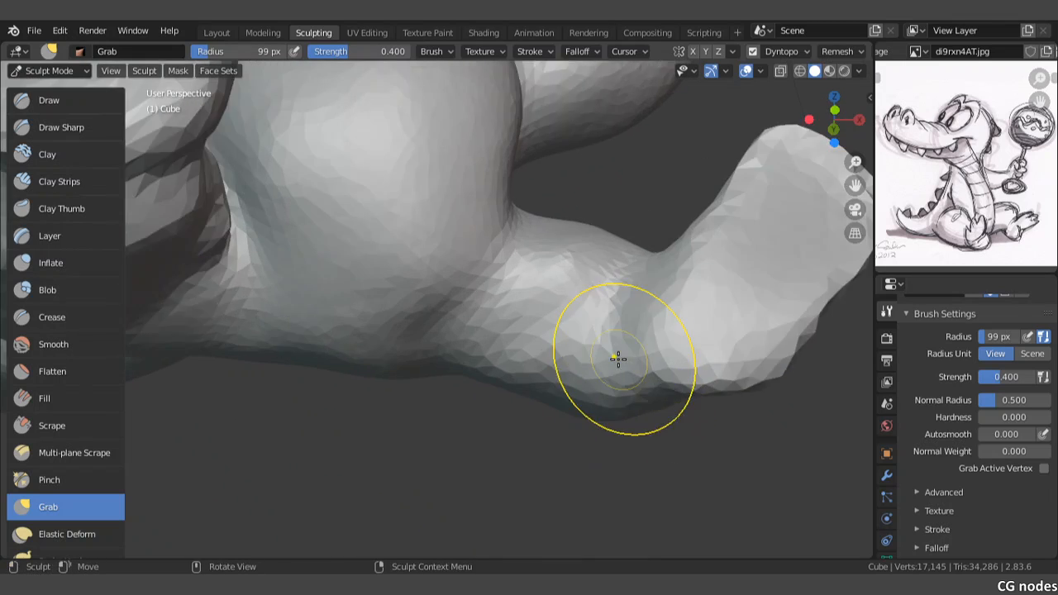
pyautogui.keyDown('shift'); pyautogui.moveTo(678, 314); pyautogui.dragTo(605, 330, button='middle'); pyautogui.keyUp('shift')
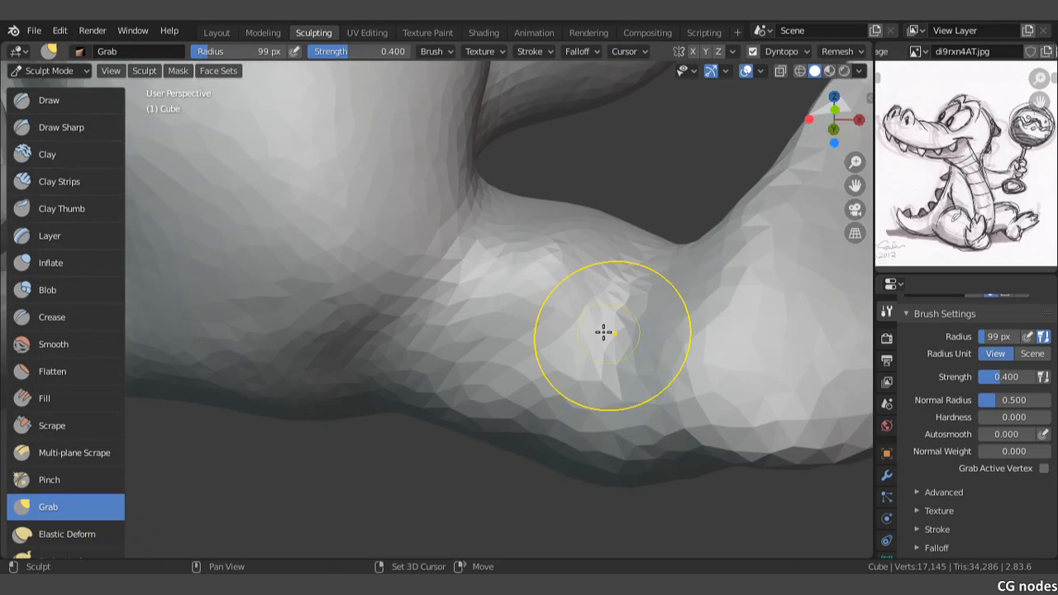
pyautogui.moveTo(674, 308); pyautogui.dragTo(698, 245)
pyautogui.moveTo(636, 364); pyautogui.dragTo(666, 364)
pyautogui.moveTo(646, 412); pyautogui.dragTo(661, 407)
# Step: Sharpen the crease behind the outstretched leg's foot and round its heel over the ankle with Grab strokes
pyautogui.scroll(-2, 659, 371)
pyautogui.moveTo(659, 370)
pyautogui.mouseDown(button='middle')
pyautogui.moveTo(659, 361)
pyautogui.moveTo(659, 376)
pyautogui.mouseUp(button='middle')
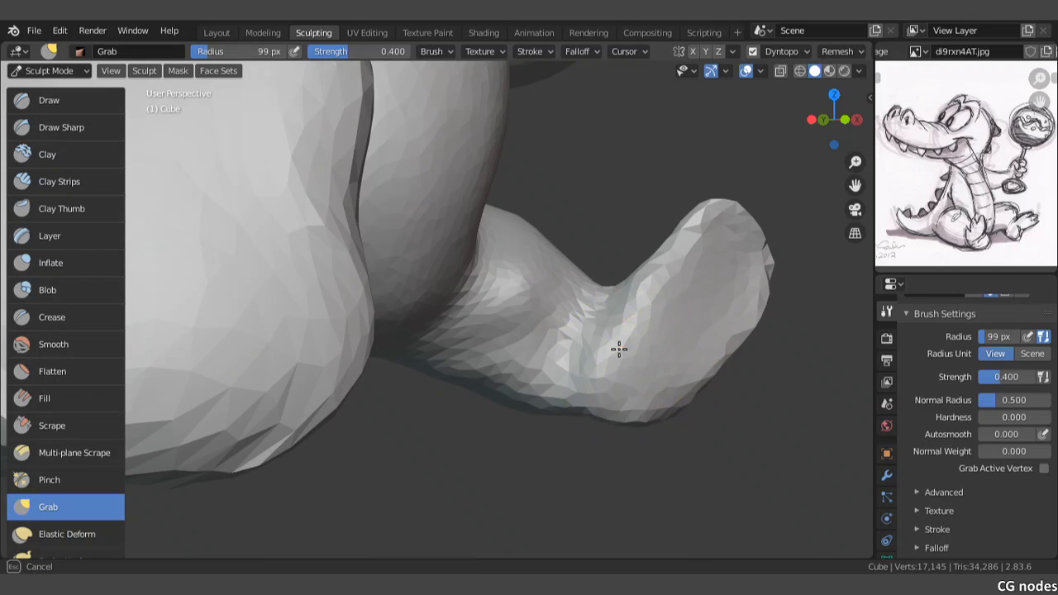
pyautogui.moveTo(605, 341); pyautogui.dragTo(607, 343)
pyautogui.scroll(2, 611, 345)
pyautogui.moveTo(707, 376)
pyautogui.mouseDown()
pyautogui.moveTo(668, 357)
pyautogui.moveTo(682, 306)
pyautogui.mouseUp()
pyautogui.moveTo(701, 315); pyautogui.dragTo(716, 294)
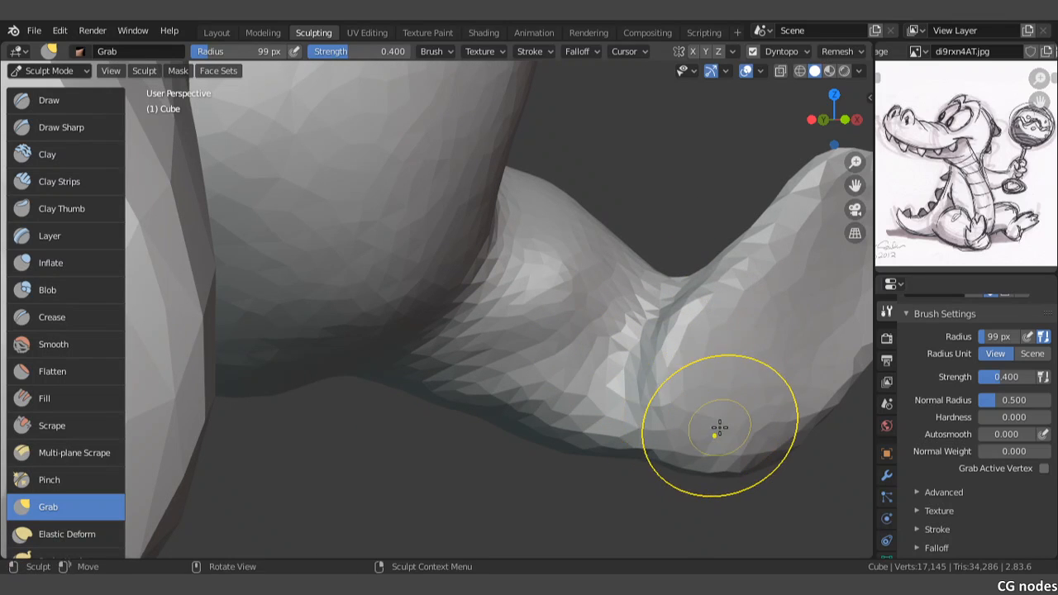
pyautogui.moveTo(719, 432)
pyautogui.mouseDown()
pyautogui.moveTo(704, 467)
pyautogui.moveTo(682, 464)
pyautogui.mouseUp()
pyautogui.moveTo(686, 414); pyautogui.dragTo(692, 390)
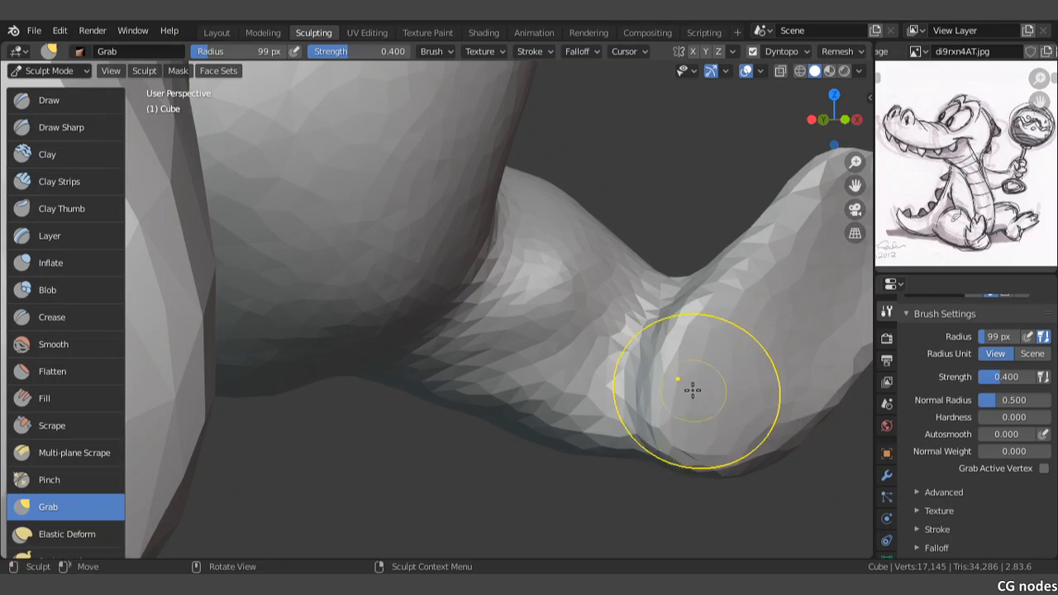
# Step: Examine the short leg's foot, heel and thigh from the side
pyautogui.moveTo(703, 397)
pyautogui.mouseDown(button='middle')
pyautogui.moveTo(687, 404)
pyautogui.moveTo(624, 380)
pyautogui.moveTo(482, 377)
pyautogui.mouseUp(button='middle')
pyautogui.scroll(-6, 625, 381)
pyautogui.moveTo(383, 340); pyautogui.dragTo(415, 338)
pyautogui.scroll(4, 416, 338)
pyautogui.moveTo(306, 389)
pyautogui.mouseDown()
pyautogui.moveTo(351, 344)
pyautogui.moveTo(387, 371)
pyautogui.mouseUp()
pyautogui.scroll(-2, 333, 411)
pyautogui.moveTo(374, 389)
pyautogui.mouseDown()
pyautogui.moveTo(391, 388)
pyautogui.moveTo(351, 285)
pyautogui.moveTo(379, 289)
pyautogui.mouseUp()
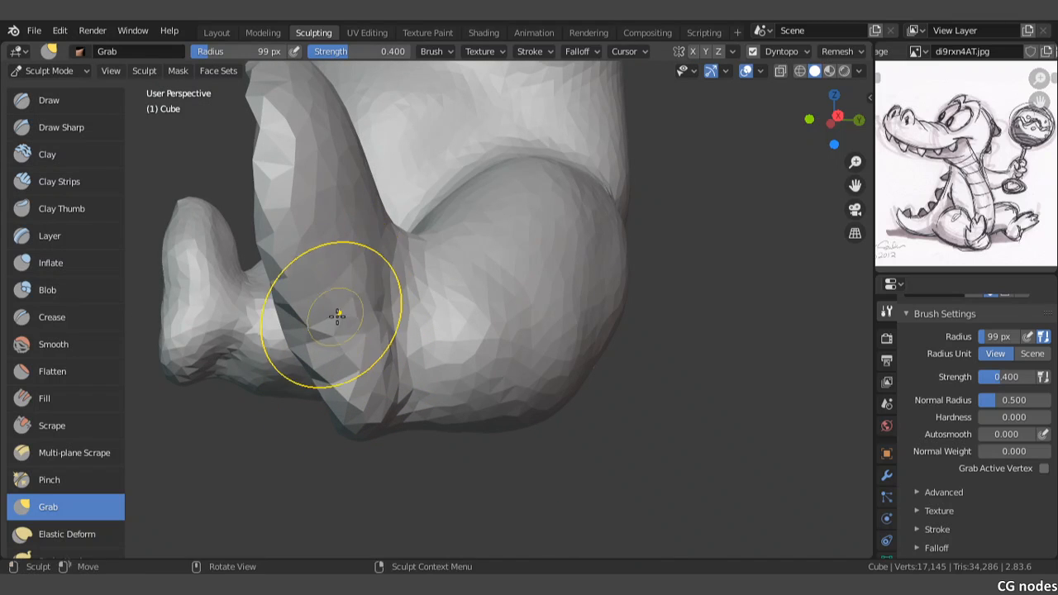
pyautogui.scroll(-3, 337, 317)
# Step: Narrow the outstretched leg's foot by pulling its toe end and outer edge inward with small Grab strokes
pyautogui.moveTo(359, 325); pyautogui.dragTo(454, 335, button='middle')
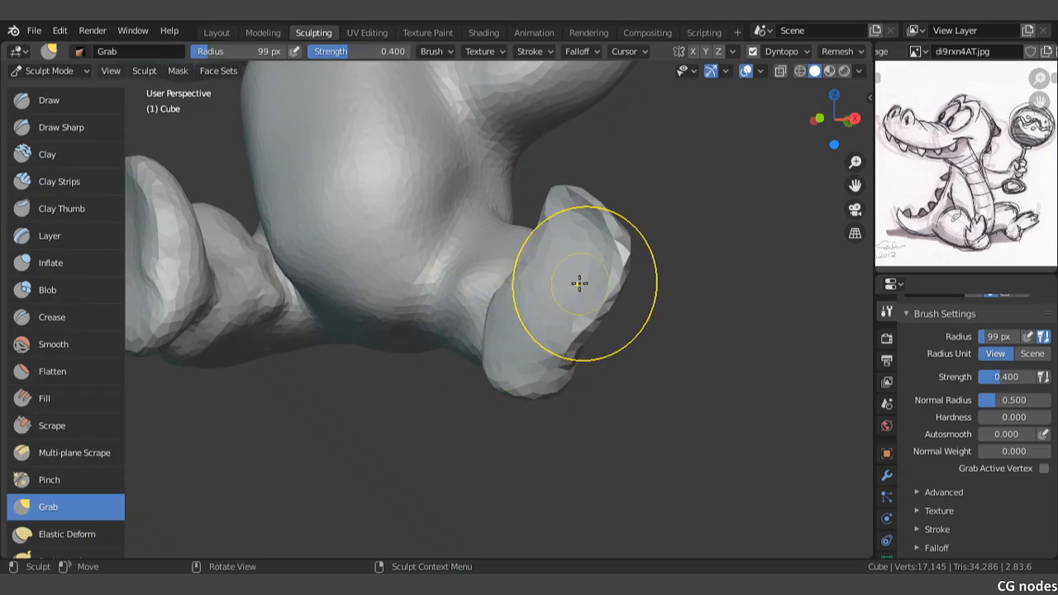
pyautogui.moveTo(580, 283); pyautogui.dragTo(571, 297, button='middle')
pyautogui.scroll(2, 571, 298)
pyautogui.moveTo(706, 229); pyautogui.dragTo(692, 237)
pyautogui.moveTo(743, 198); pyautogui.dragTo(726, 206)
pyautogui.moveTo(652, 206); pyautogui.dragTo(636, 205)
pyautogui.moveTo(684, 251); pyautogui.dragTo(675, 261)
pyautogui.moveTo(686, 274); pyautogui.dragTo(672, 289)
pyautogui.moveTo(639, 219); pyautogui.dragTo(621, 229)
pyautogui.scroll(-4, 627, 282)
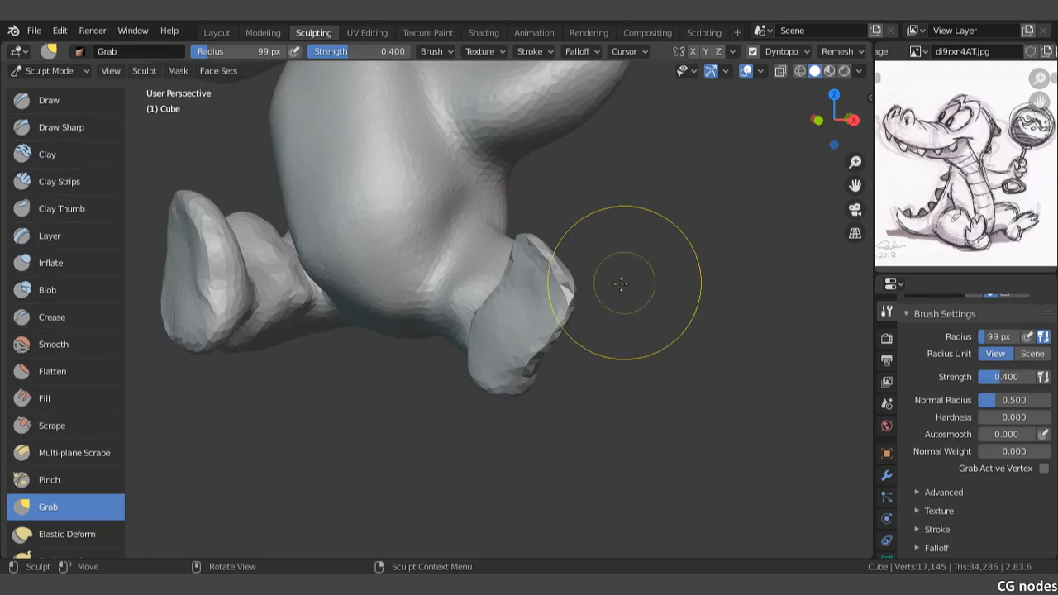
# Step: Check the outstretched leg's foot from the front and below, and switch to the Snake Hook brush
pyautogui.press('KP_1')
pyautogui.moveTo(572, 298); pyautogui.dragTo(550, 286)
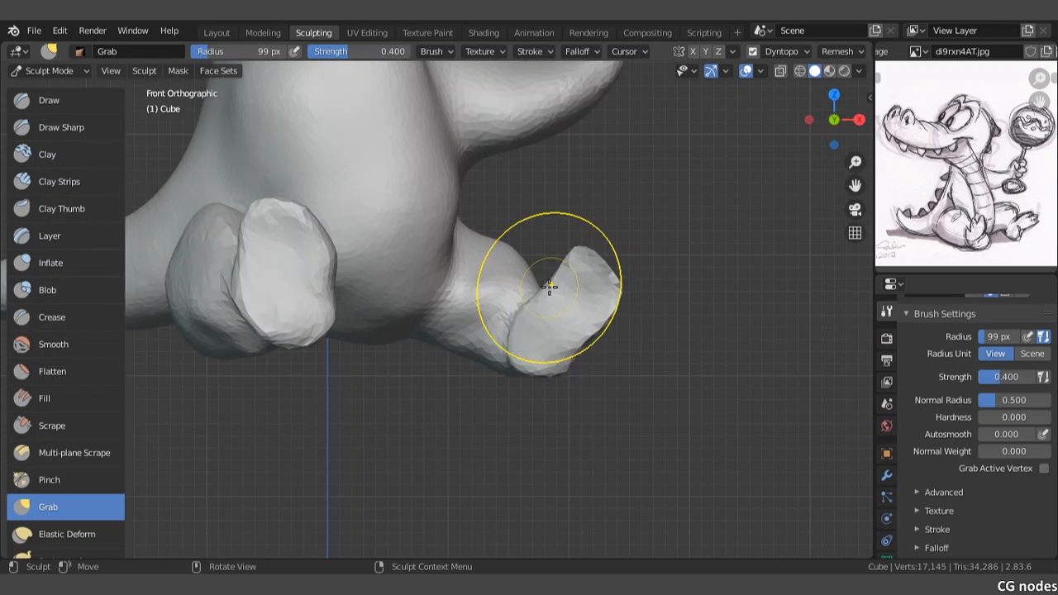
pyautogui.moveTo(550, 286)
pyautogui.mouseDown(button='middle')
pyautogui.moveTo(541, 319)
pyautogui.moveTo(557, 333)
pyautogui.moveTo(531, 393)
pyautogui.mouseUp(button='middle')
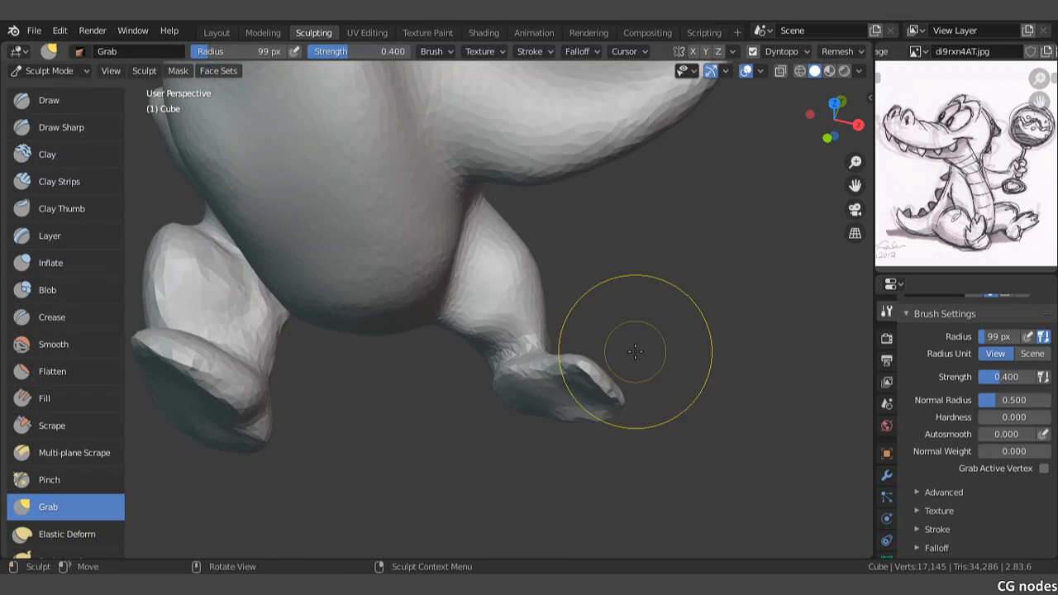
pyautogui.moveTo(635, 351)
pyautogui.mouseDown(button='middle')
pyautogui.moveTo(600, 347)
pyautogui.moveTo(552, 382)
pyautogui.moveTo(527, 334)
pyautogui.mouseUp(button='middle')
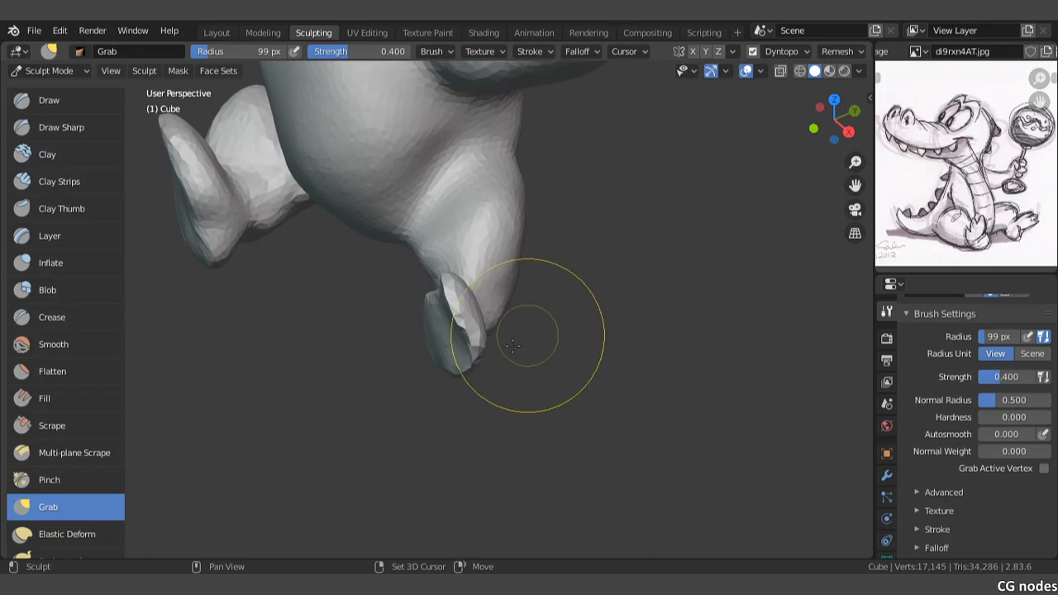
pyautogui.moveTo(448, 341); pyautogui.dragTo(503, 330, button='middle')
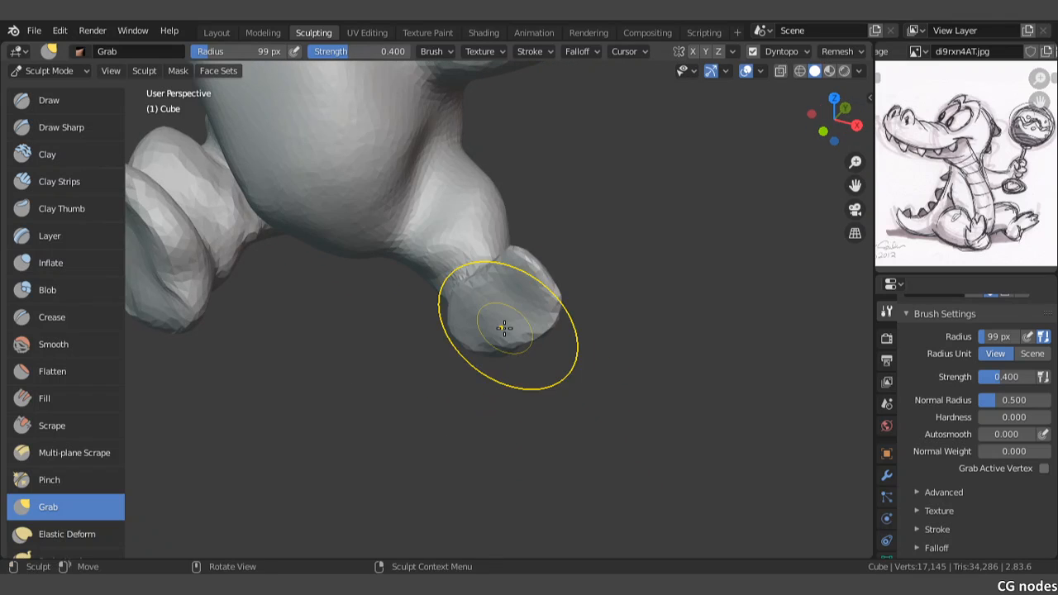
pyautogui.click(50, 532)
pyautogui.scroll(-2, 49, 504)
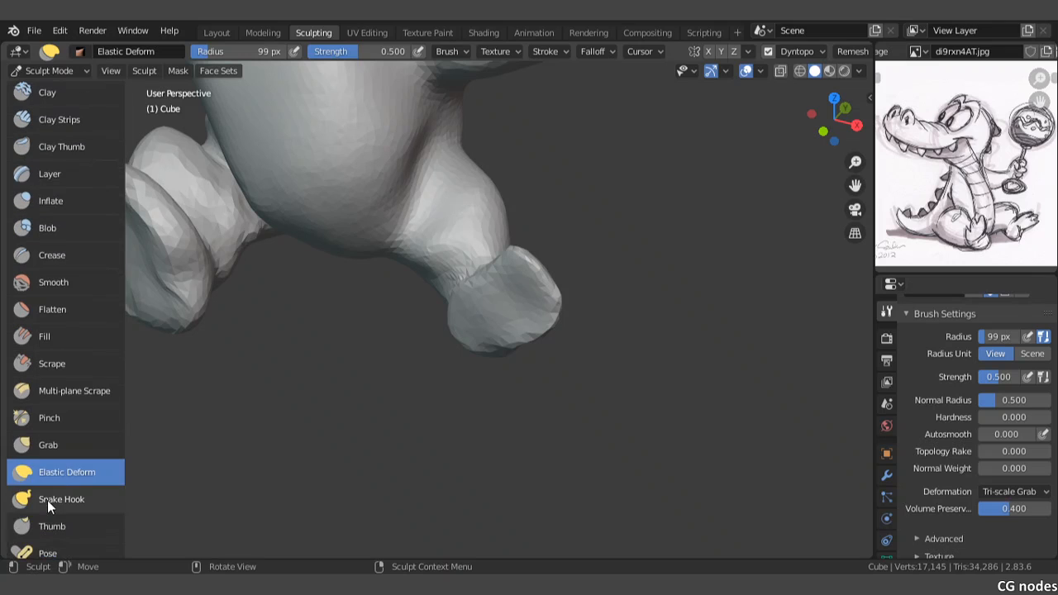
pyautogui.click(49, 500)
# Step: Try to pull the outstretched leg's foot backward with Snake Hook strokes, and undo them
pyautogui.moveTo(515, 307); pyautogui.dragTo(555, 307)
pyautogui.moveTo(555, 307); pyautogui.dragTo(496, 309, button='middle')
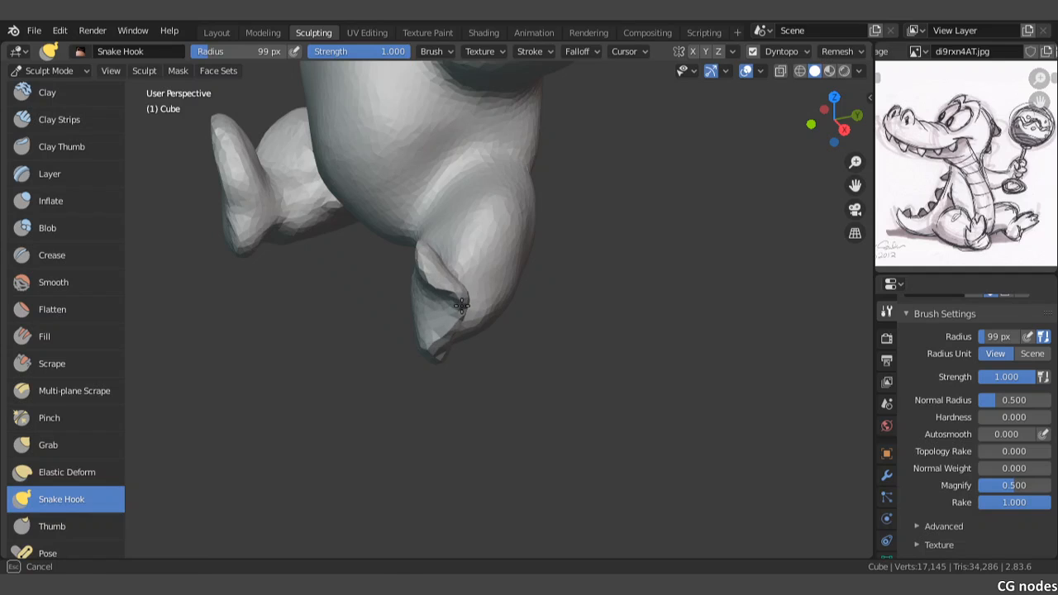
pyautogui.moveTo(437, 347); pyautogui.dragTo(456, 351)
pyautogui.hotkey('ctrl', 'z')
pyautogui.hotkey('ctrl', 'z')
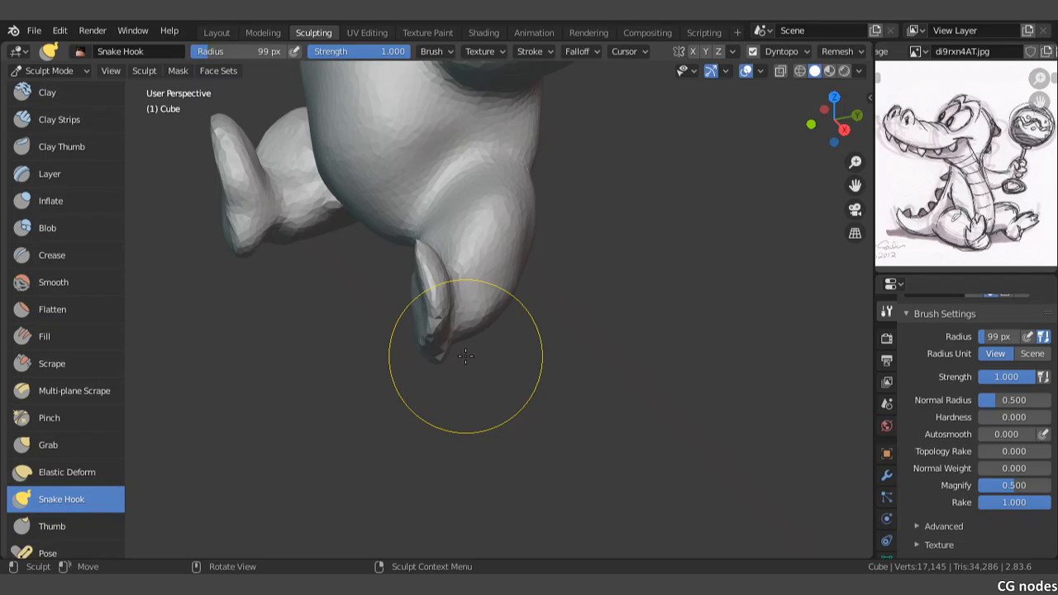
# Step: Enlarge the Snake Hook radius to 187 px and bend the outstretched leg's foot back toward its shin
pyautogui.press('f')
pyautogui.click(532, 368)
pyautogui.moveTo(440, 323)
pyautogui.mouseDown()
pyautogui.moveTo(458, 335)
pyautogui.moveTo(437, 350)
pyautogui.moveTo(472, 331)
pyautogui.mouseUp()
pyautogui.moveTo(472, 331); pyautogui.dragTo(524, 331, button='middle')
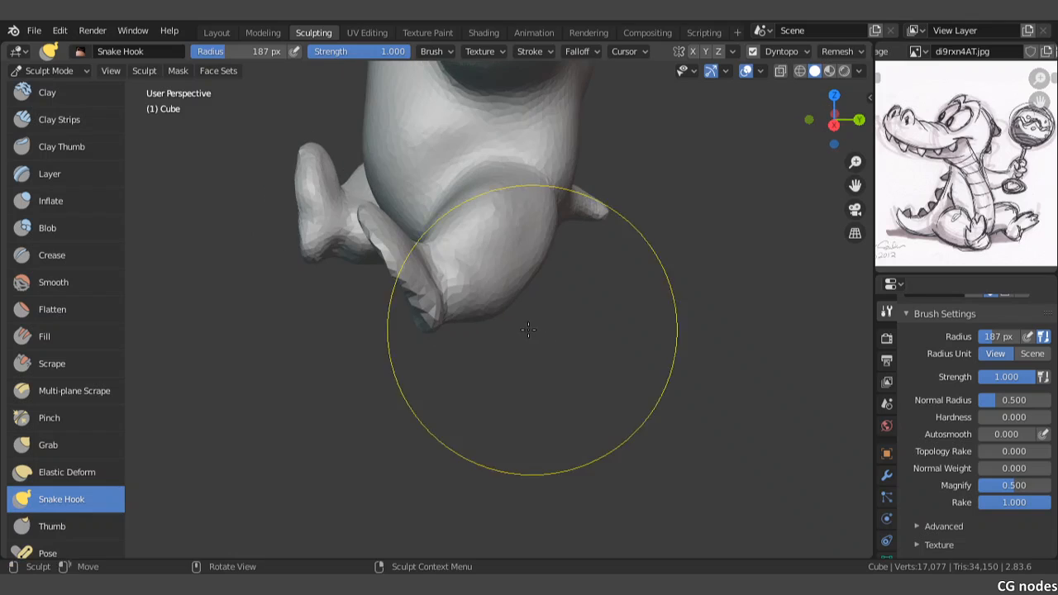
pyautogui.moveTo(408, 312)
pyautogui.mouseDown()
pyautogui.moveTo(432, 304)
pyautogui.moveTo(386, 253)
pyautogui.moveTo(409, 255)
pyautogui.moveTo(378, 236)
pyautogui.moveTo(398, 238)
pyautogui.moveTo(409, 281)
pyautogui.moveTo(388, 293)
pyautogui.moveTo(426, 313)
pyautogui.mouseUp()
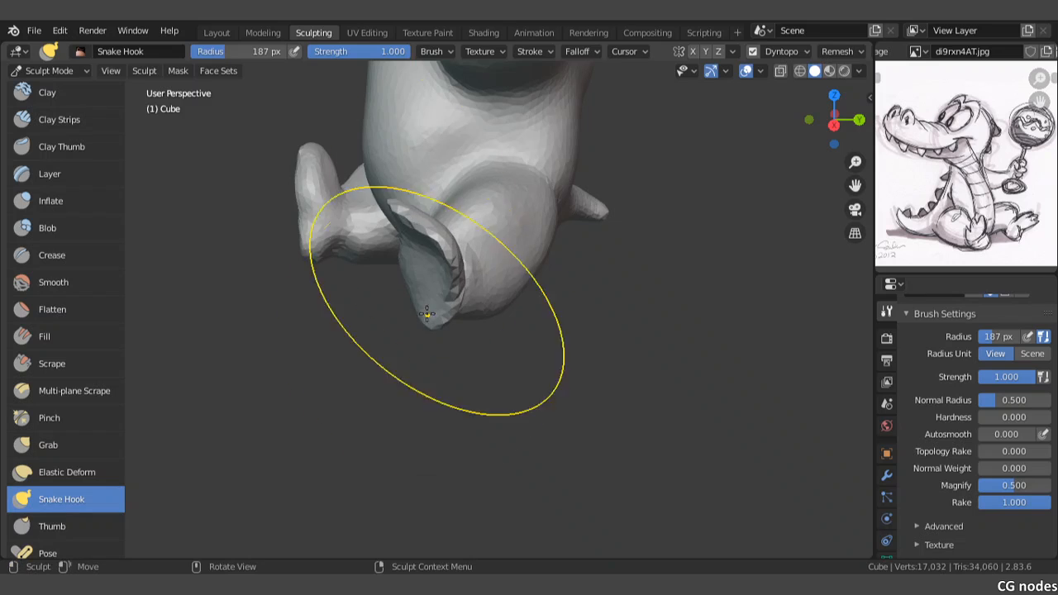
pyautogui.moveTo(426, 312); pyautogui.dragTo(425, 330, button='middle')
pyautogui.moveTo(385, 276); pyautogui.dragTo(414, 278, button='middle')
pyautogui.moveTo(503, 279)
pyautogui.mouseDown()
pyautogui.moveTo(489, 274)
pyautogui.moveTo(498, 281)
pyautogui.moveTo(499, 266)
pyautogui.mouseUp()
pyautogui.scroll(-2, 497, 296)
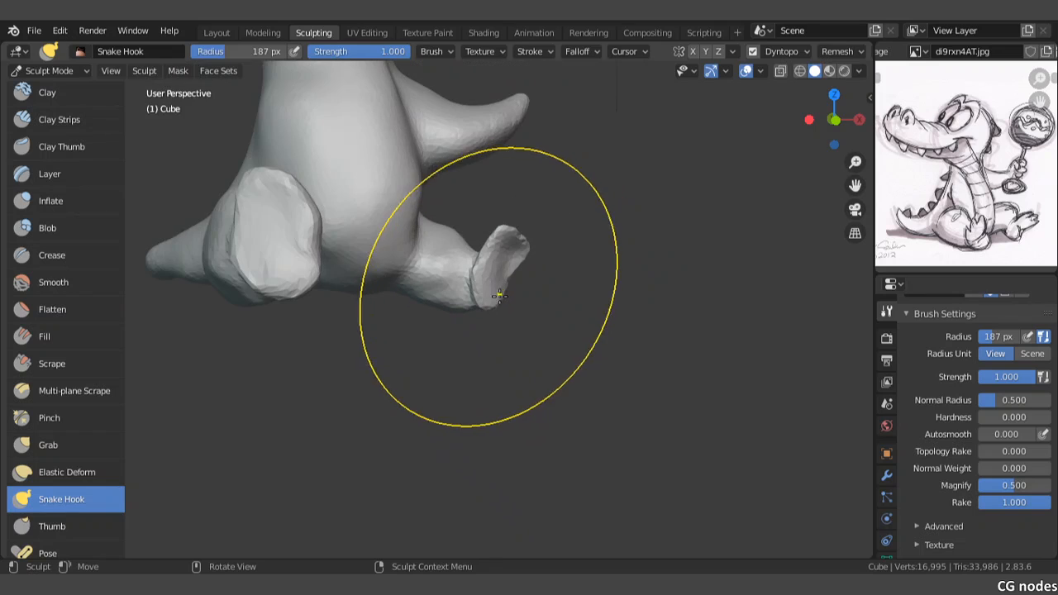
# Step: Switch to the Grab brush and set its radius to 100 px for work on the underside of the outstretched leg
pyautogui.keyDown('shift'); pyautogui.moveTo(469, 314); pyautogui.dragTo(480, 375, button='middle'); pyautogui.keyUp('shift')
pyautogui.scroll(1, 478, 374)
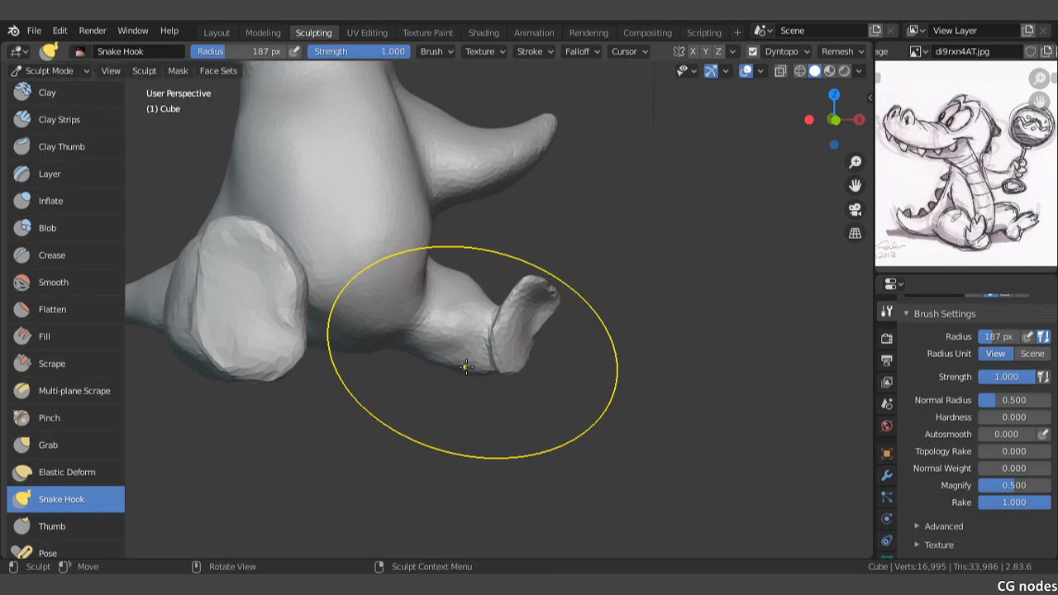
pyautogui.scroll(-4, 458, 362)
pyautogui.scroll(5, 418, 322)
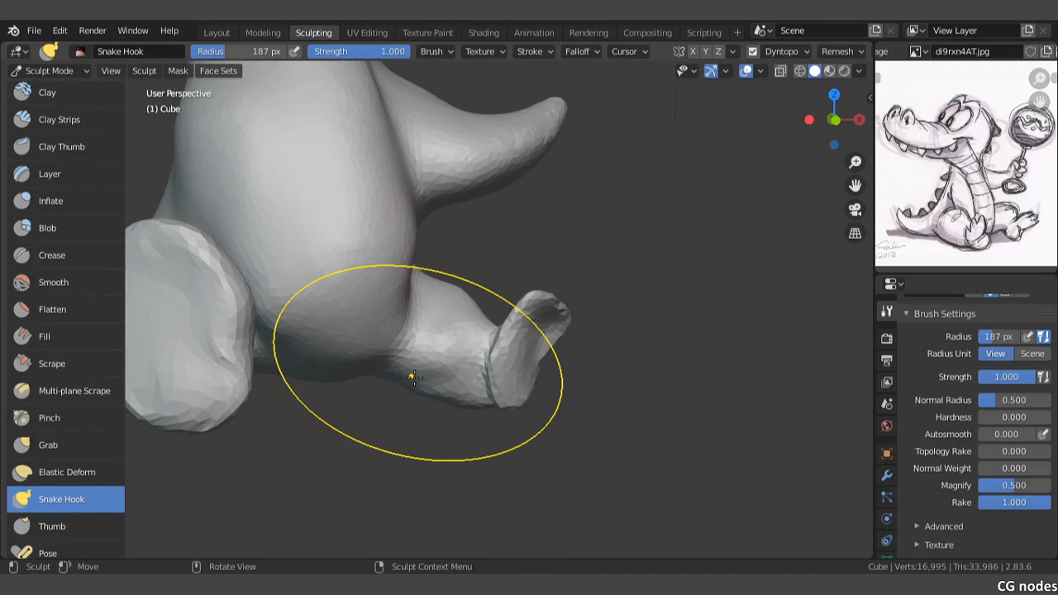
pyautogui.click(48, 444)
pyautogui.scroll(2, 455, 384)
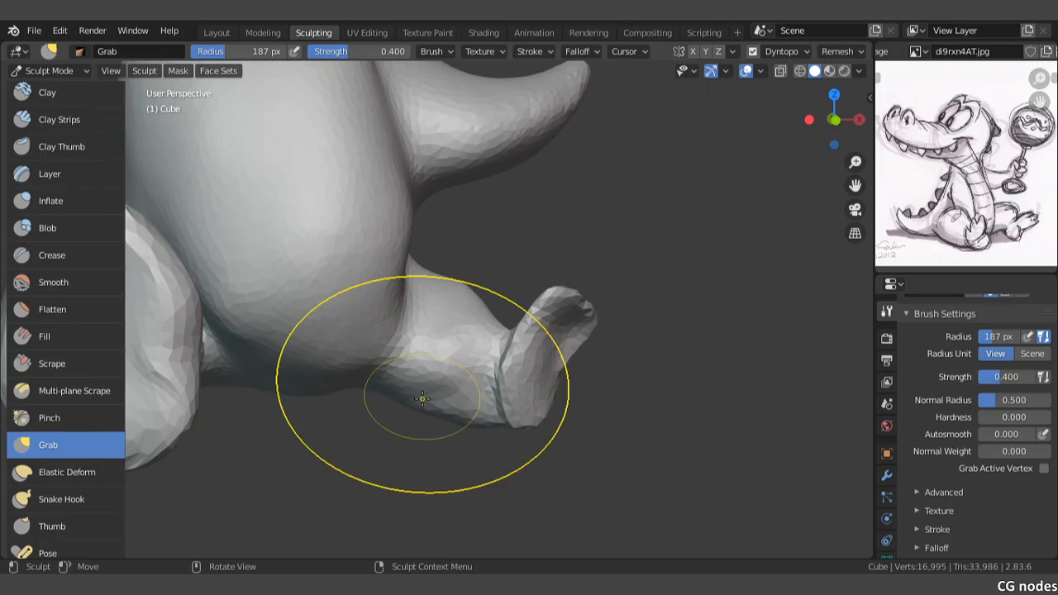
pyautogui.press('f')
pyautogui.click(356, 420)
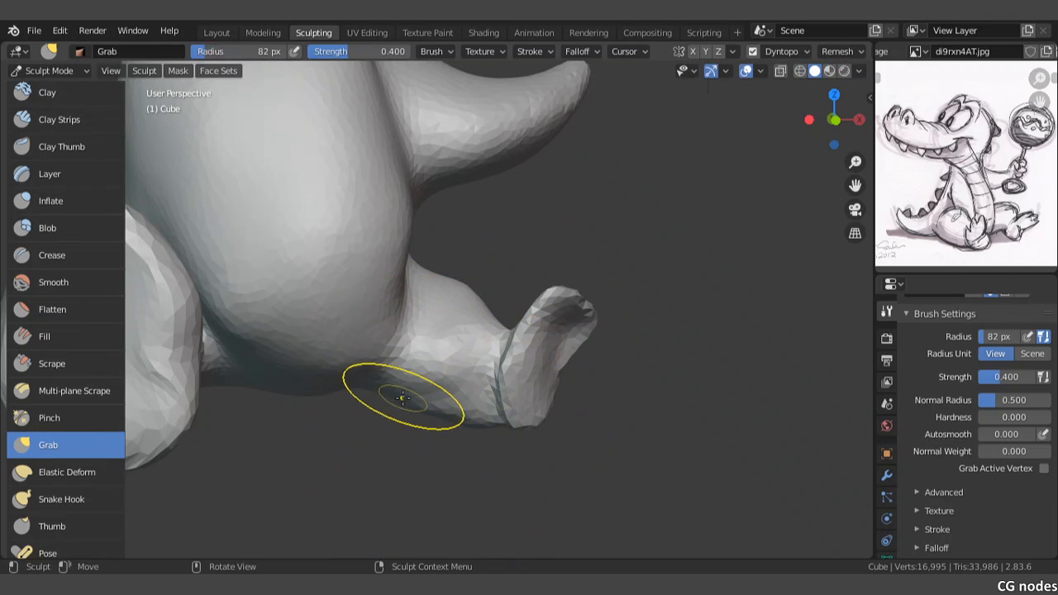
pyautogui.press('f')
pyautogui.click(455, 402)
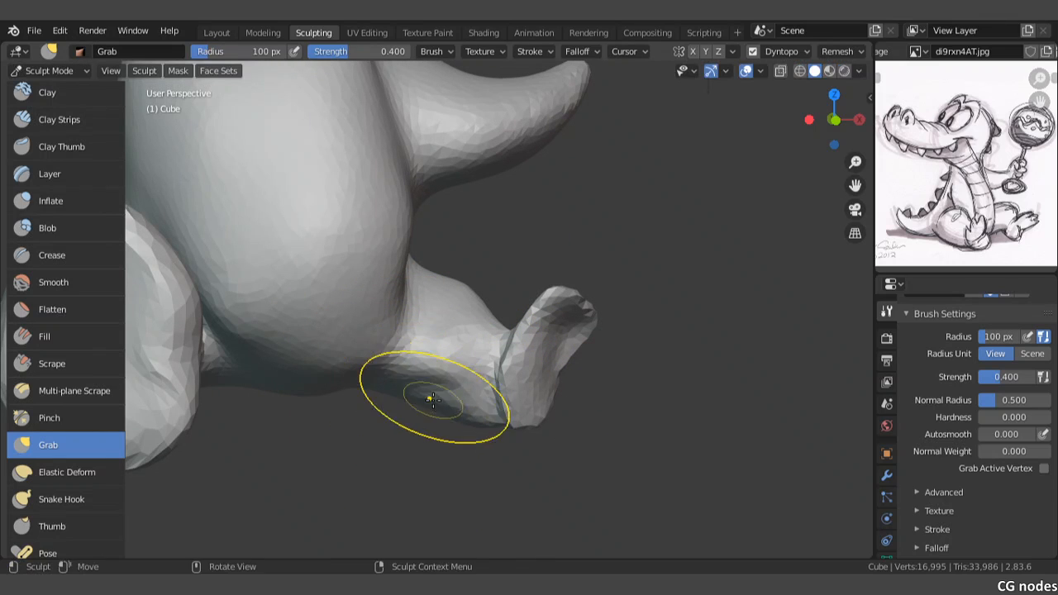
# Step: Raise the underside of the outstretched leg between hip and ankle with Grab strokes, and check the shape from below and the front
pyautogui.moveTo(430, 386)
pyautogui.mouseDown()
pyautogui.moveTo(472, 311)
pyautogui.moveTo(449, 262)
pyautogui.moveTo(483, 278)
pyautogui.mouseUp()
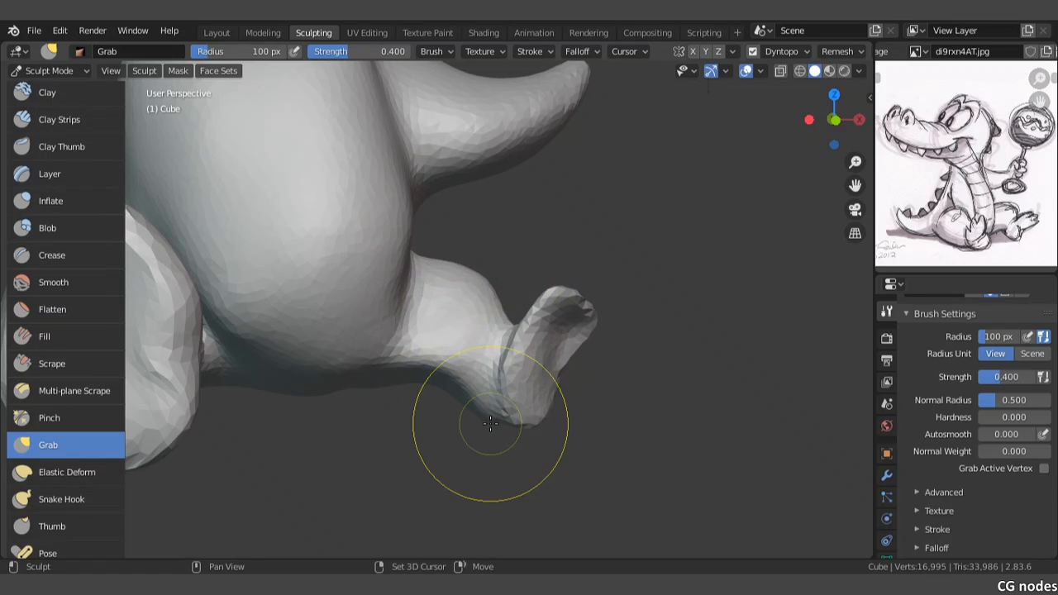
pyautogui.moveTo(484, 400)
pyautogui.mouseDown(button='middle')
pyautogui.moveTo(421, 374)
pyautogui.moveTo(458, 354)
pyautogui.moveTo(502, 384)
pyautogui.moveTo(468, 378)
pyautogui.moveTo(470, 394)
pyautogui.moveTo(428, 333)
pyautogui.moveTo(427, 287)
pyautogui.mouseUp(button='middle')
pyautogui.scroll(5, 473, 385)
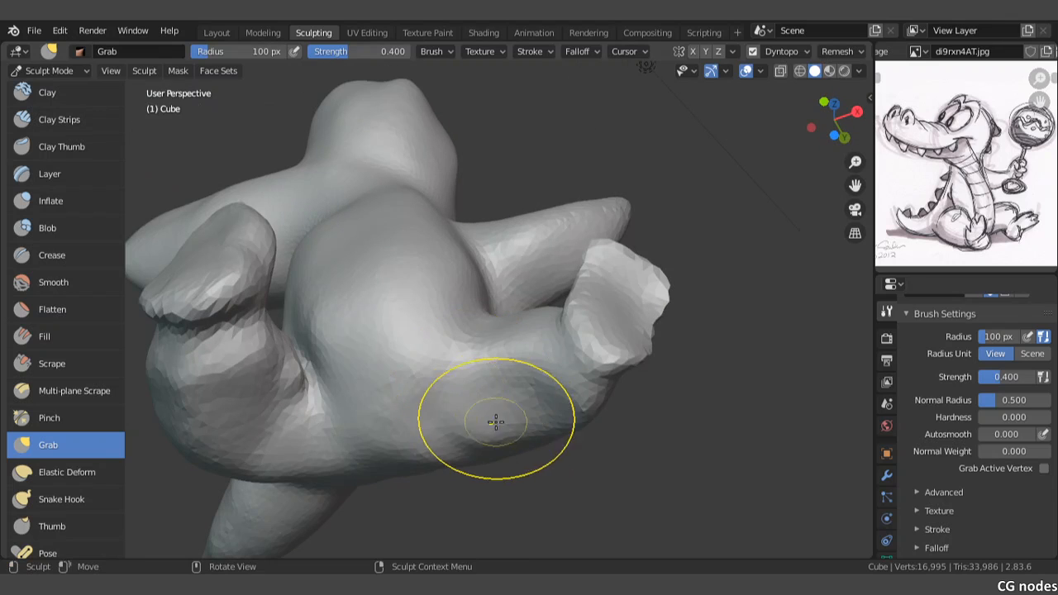
pyautogui.moveTo(539, 398)
pyautogui.mouseDown()
pyautogui.moveTo(537, 382)
pyautogui.moveTo(529, 411)
pyautogui.moveTo(558, 390)
pyautogui.mouseUp()
pyautogui.moveTo(492, 363); pyautogui.dragTo(501, 427, button='middle')
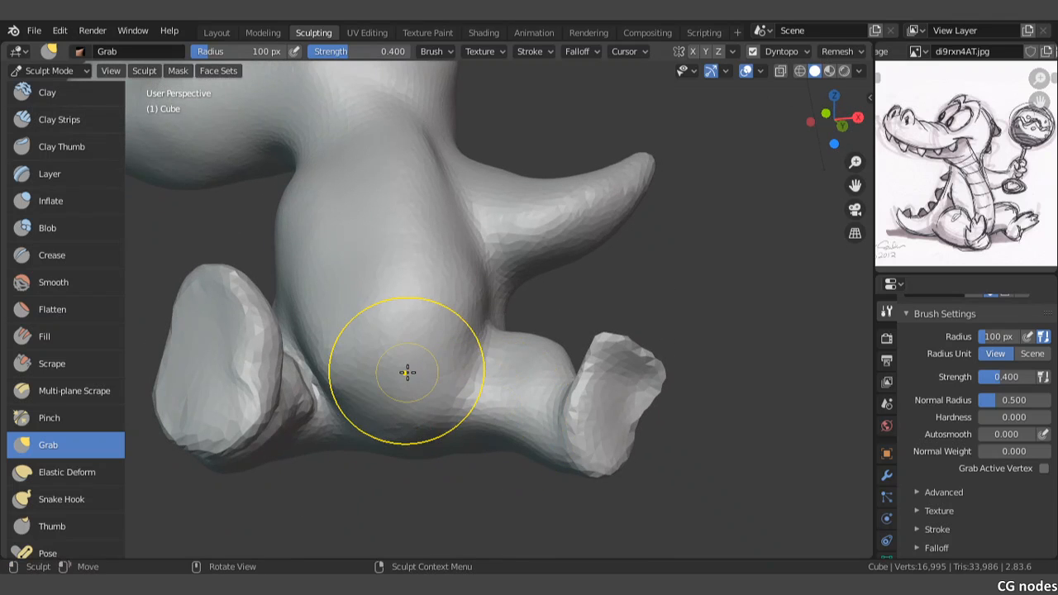
pyautogui.scroll(-2, 406, 371)
pyautogui.moveTo(406, 371); pyautogui.dragTo(408, 372, button='middle')
pyautogui.press('KP_0')
pyautogui.press('KP_1')
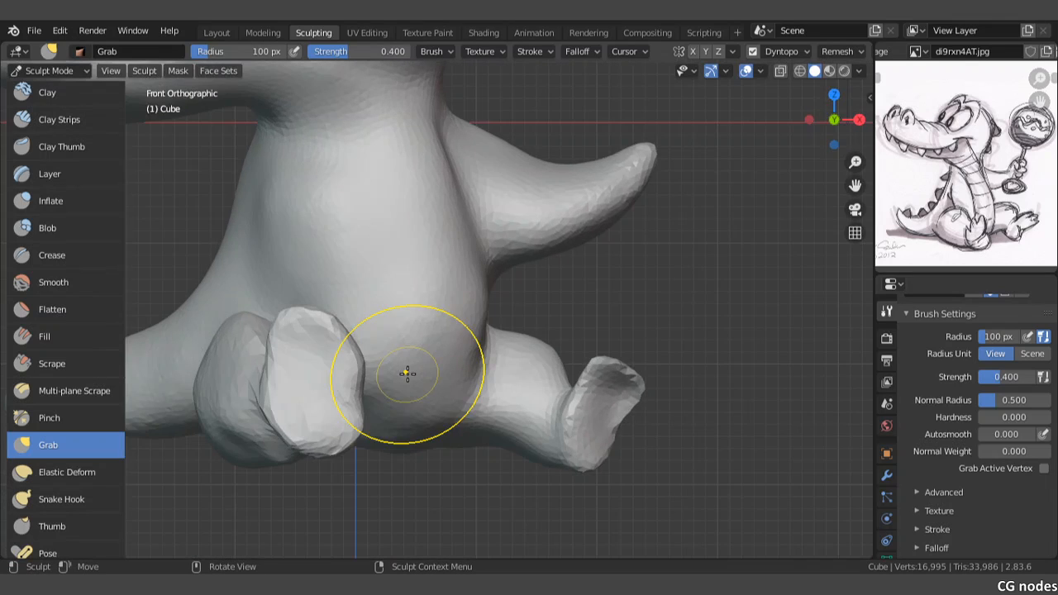
pyautogui.scroll(-4, 376, 290)
pyautogui.moveTo(440, 361); pyautogui.dragTo(413, 306)
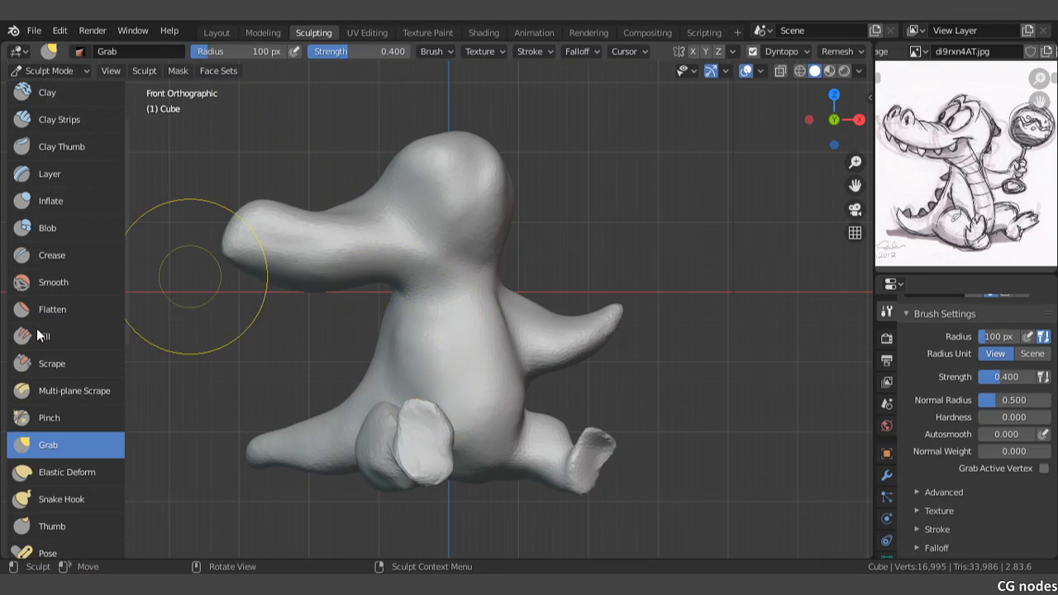
# Step: Pull a row of pointed teeth downward along the upper jaw's lower edge with the Snake Hook brush
pyautogui.click(33, 500)
pyautogui.scroll(1, 289, 388)
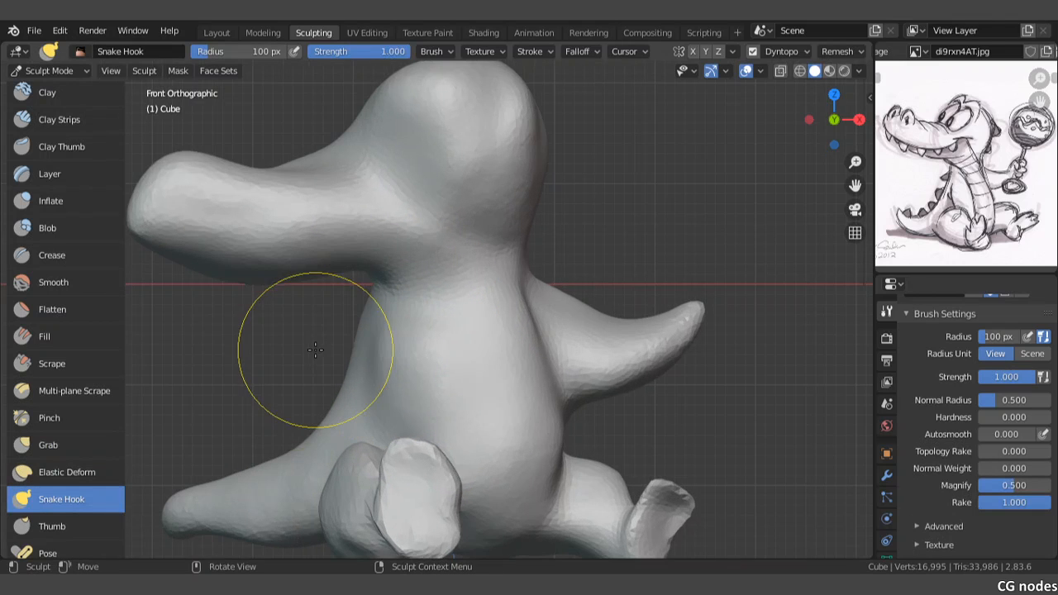
pyautogui.scroll(1, 248, 376)
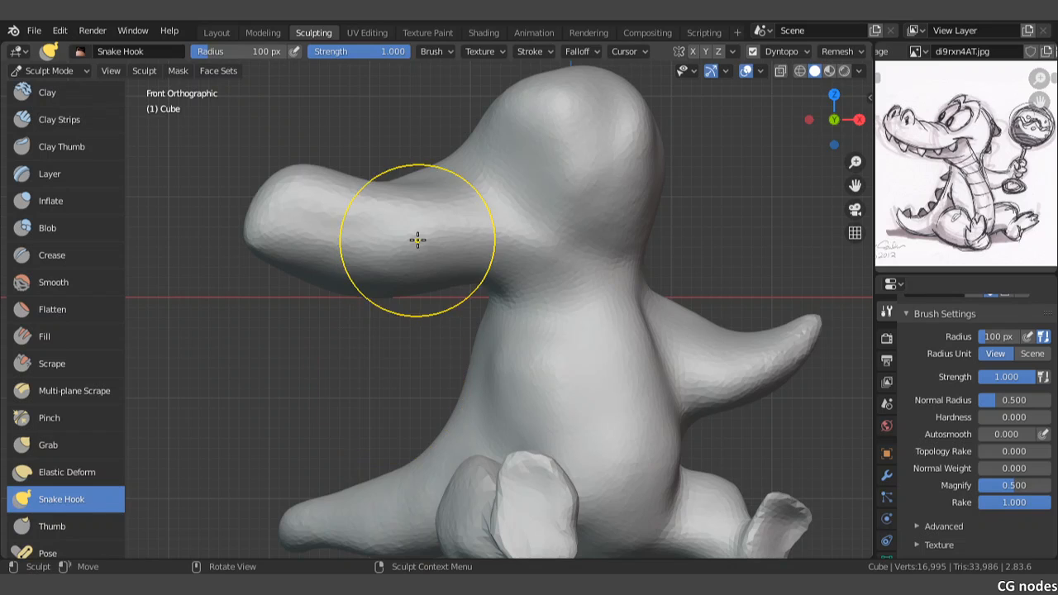
pyautogui.scroll(2, 419, 244)
pyautogui.moveTo(421, 248)
pyautogui.mouseDown()
pyautogui.moveTo(477, 234)
pyautogui.moveTo(472, 265)
pyautogui.mouseUp()
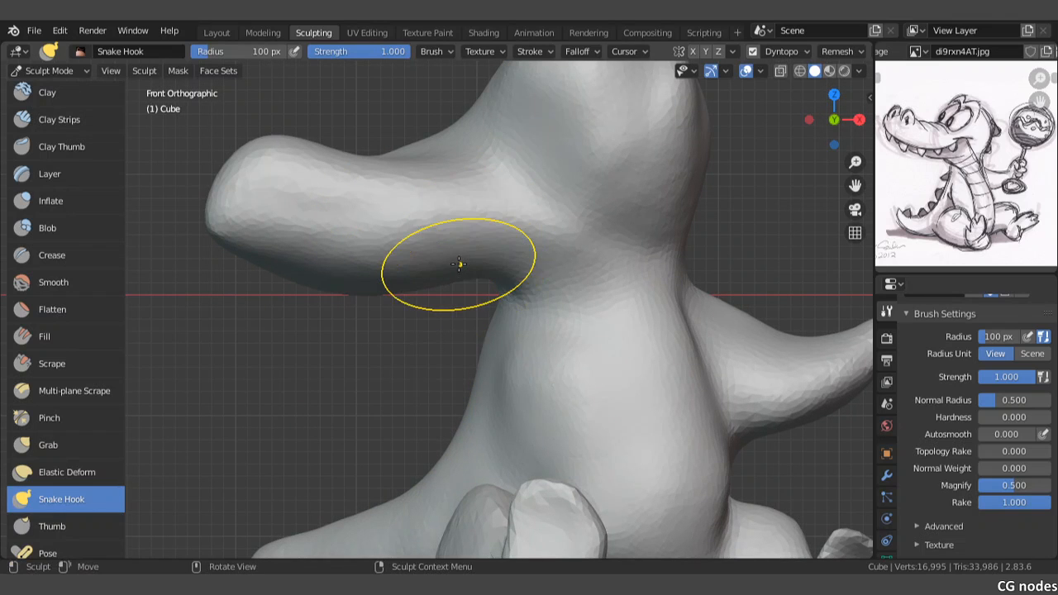
pyautogui.scroll(2, 459, 264)
pyautogui.keyDown('shift'); pyautogui.moveTo(460, 174); pyautogui.dragTo(504, 182, button='middle'); pyautogui.keyUp('shift')
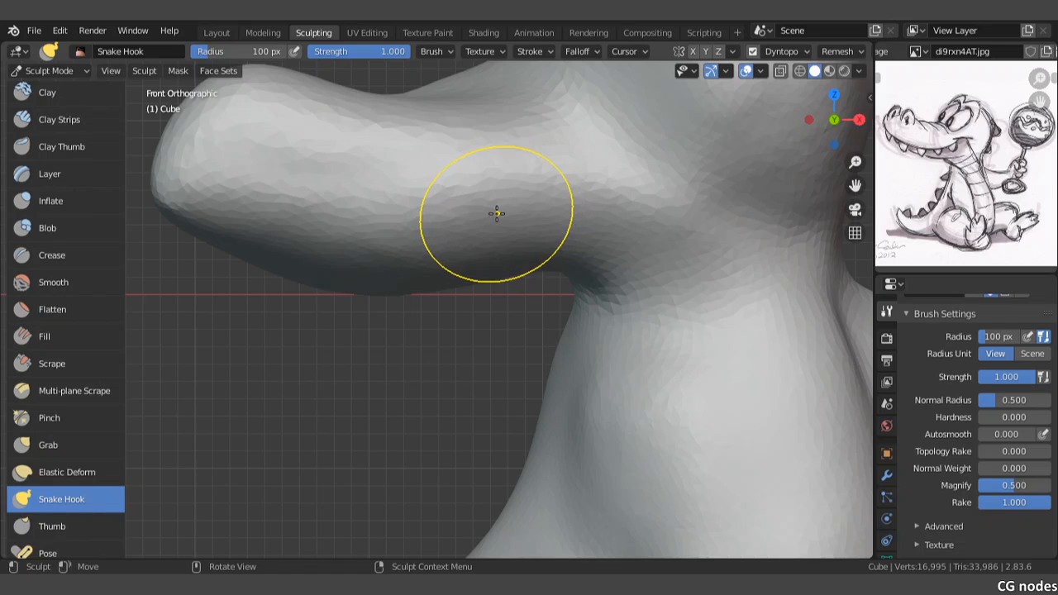
pyautogui.moveTo(532, 176)
pyautogui.mouseDown()
pyautogui.moveTo(531, 250)
pyautogui.moveTo(521, 266)
pyautogui.mouseUp()
pyautogui.moveTo(421, 217); pyautogui.dragTo(413, 263)
pyautogui.moveTo(331, 224)
pyautogui.mouseDown()
pyautogui.moveTo(322, 269)
pyautogui.moveTo(352, 232)
pyautogui.moveTo(350, 215)
pyautogui.mouseUp()
# Step: Shape the upper jaw's front teeth and continue the scalloped edge toward the snout tip with Snake Hook strokes
pyautogui.scroll(1, 366, 264)
pyautogui.moveTo(469, 235)
pyautogui.mouseDown()
pyautogui.moveTo(469, 226)
pyautogui.moveTo(428, 258)
pyautogui.mouseUp()
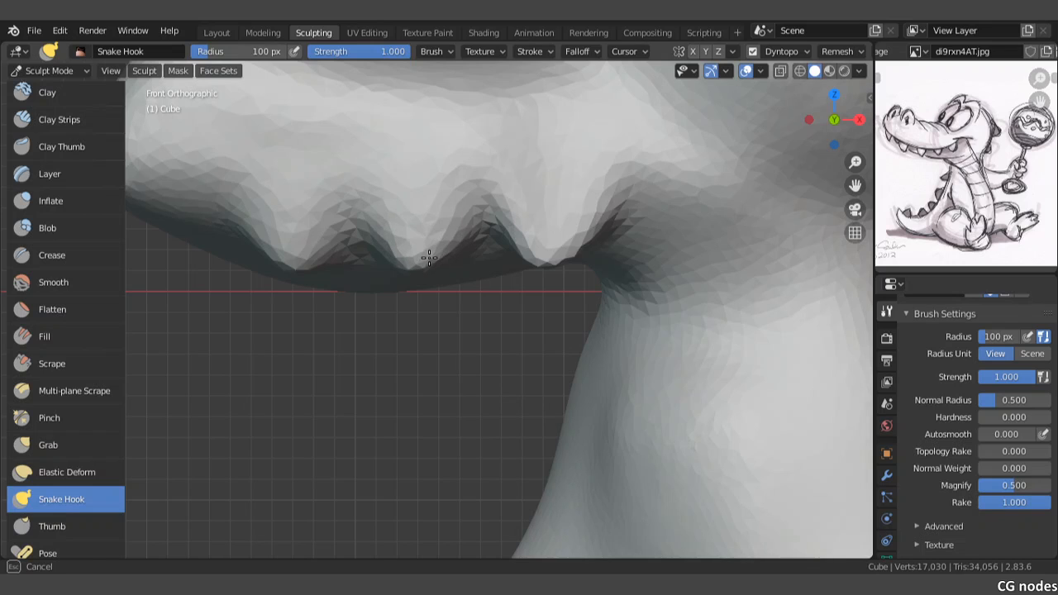
pyautogui.moveTo(309, 260); pyautogui.dragTo(307, 258)
pyautogui.moveTo(247, 225); pyautogui.dragTo(266, 217)
pyautogui.keyDown('shift'); pyautogui.moveTo(321, 208); pyautogui.dragTo(410, 246, button='middle'); pyautogui.keyUp('shift')
pyautogui.moveTo(283, 224)
pyautogui.mouseDown()
pyautogui.moveTo(273, 260)
pyautogui.moveTo(242, 227)
pyautogui.moveTo(249, 214)
pyautogui.mouseUp()
pyautogui.scroll(-2, 251, 216)
pyautogui.scroll(-2, 465, 224)
pyautogui.moveTo(465, 224); pyautogui.dragTo(501, 225, button='middle')
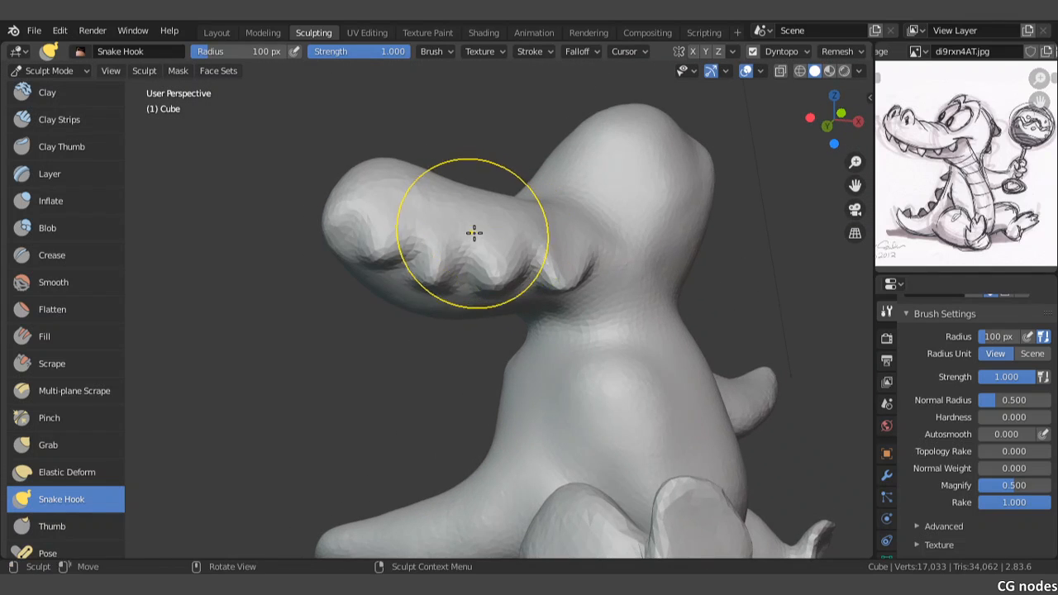
# Step: Pull the side of the lower jaw outward beneath the teeth with long Snake Hook strokes along its length
pyautogui.keyDown('shift'); pyautogui.moveTo(491, 283); pyautogui.dragTo(462, 227, button='middle'); pyautogui.keyUp('shift')
pyautogui.scroll(3, 446, 256)
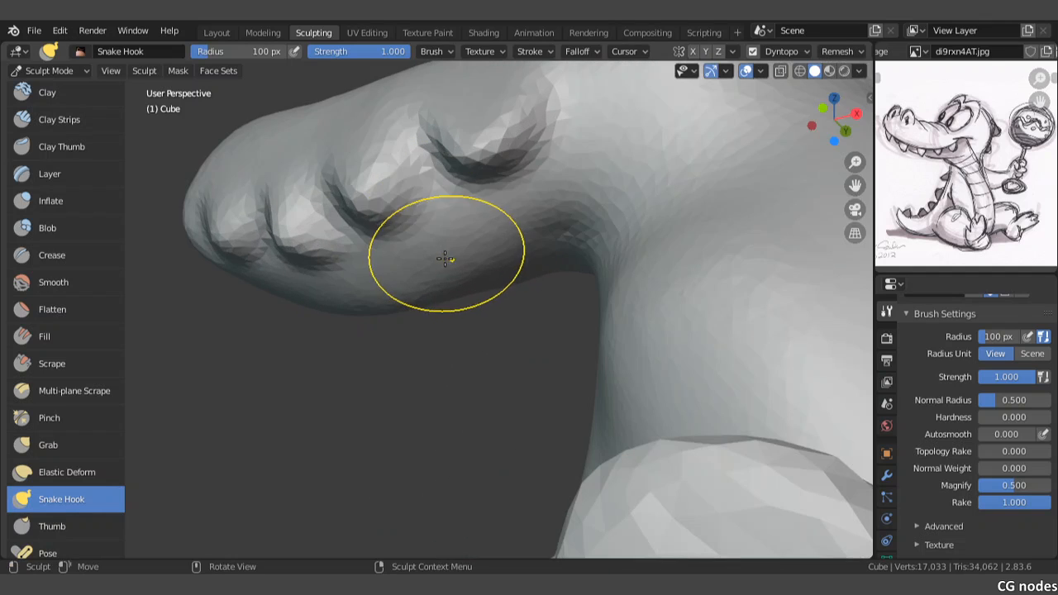
pyautogui.moveTo(434, 219)
pyautogui.mouseDown()
pyautogui.moveTo(437, 247)
pyautogui.moveTo(513, 224)
pyautogui.mouseUp()
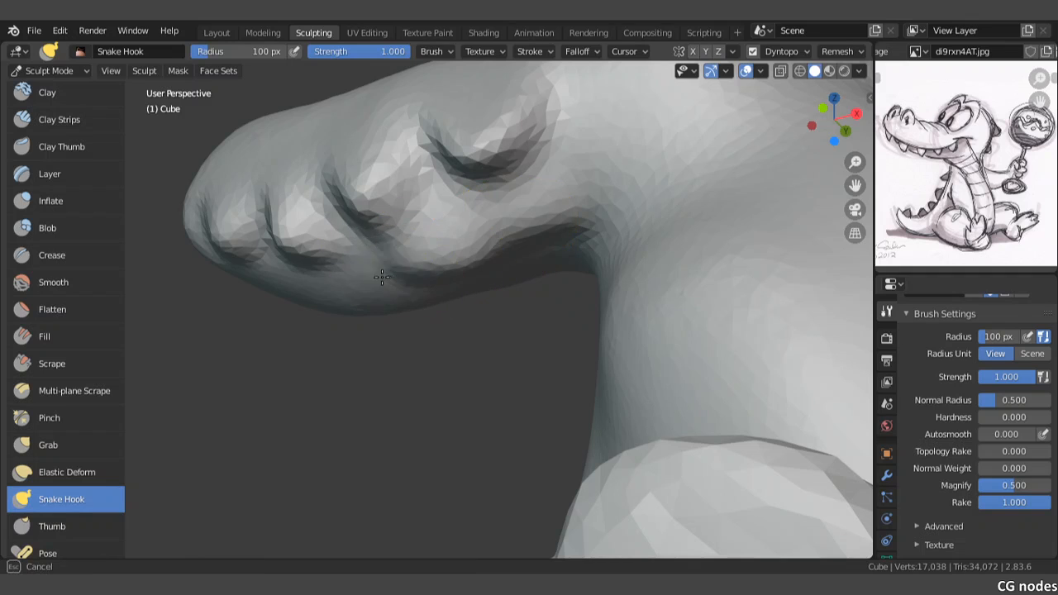
pyautogui.moveTo(355, 298)
pyautogui.mouseDown()
pyautogui.moveTo(301, 304)
pyautogui.moveTo(246, 292)
pyautogui.mouseUp()
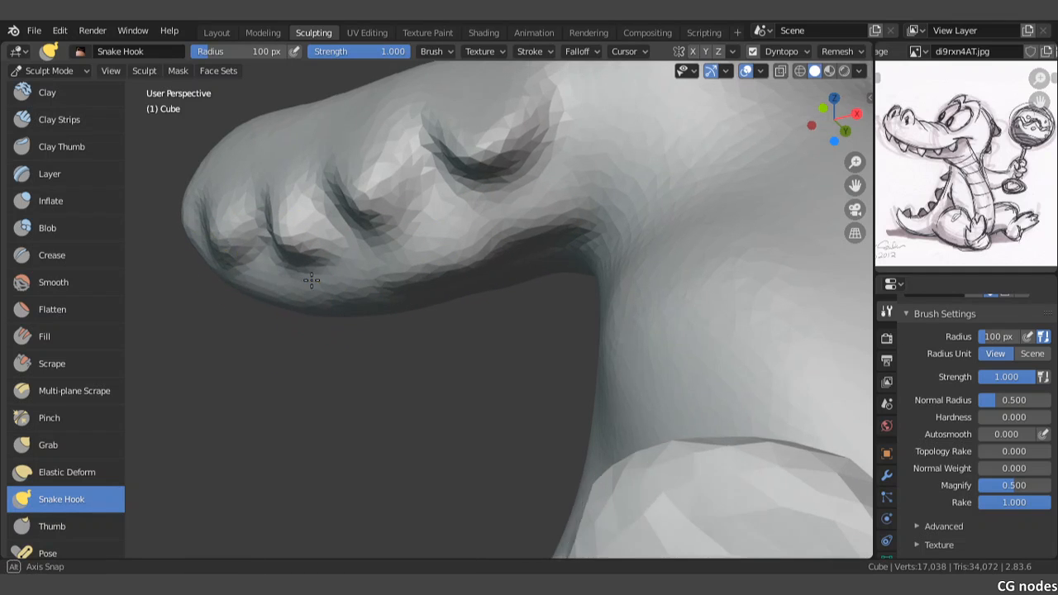
pyautogui.moveTo(246, 291); pyautogui.dragTo(486, 306, button='middle')
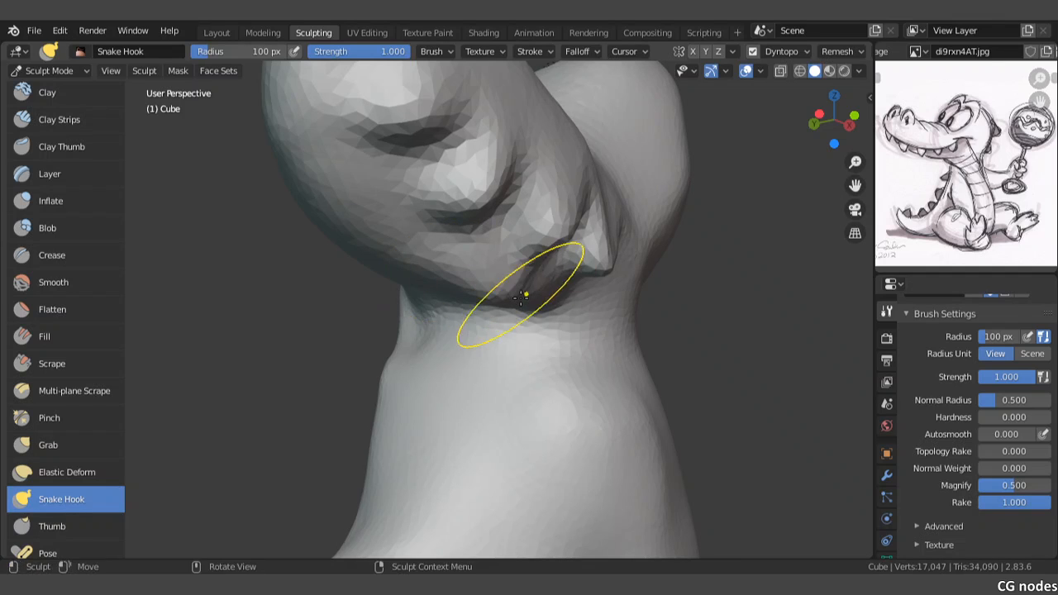
# Step: Build out the rear of the lower jaw near the neck with short Snake Hook strokes, and check it from the front
pyautogui.moveTo(453, 273); pyautogui.dragTo(447, 269)
pyautogui.moveTo(447, 268); pyautogui.dragTo(462, 279, button='middle')
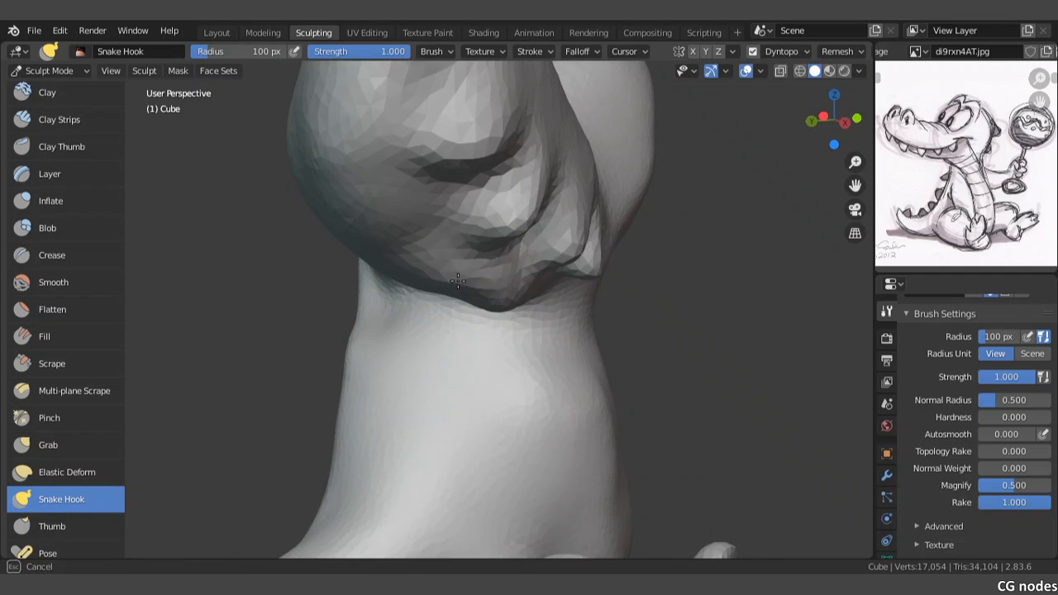
pyautogui.moveTo(436, 254); pyautogui.dragTo(437, 250)
pyautogui.moveTo(437, 250); pyautogui.dragTo(439, 245, button='middle')
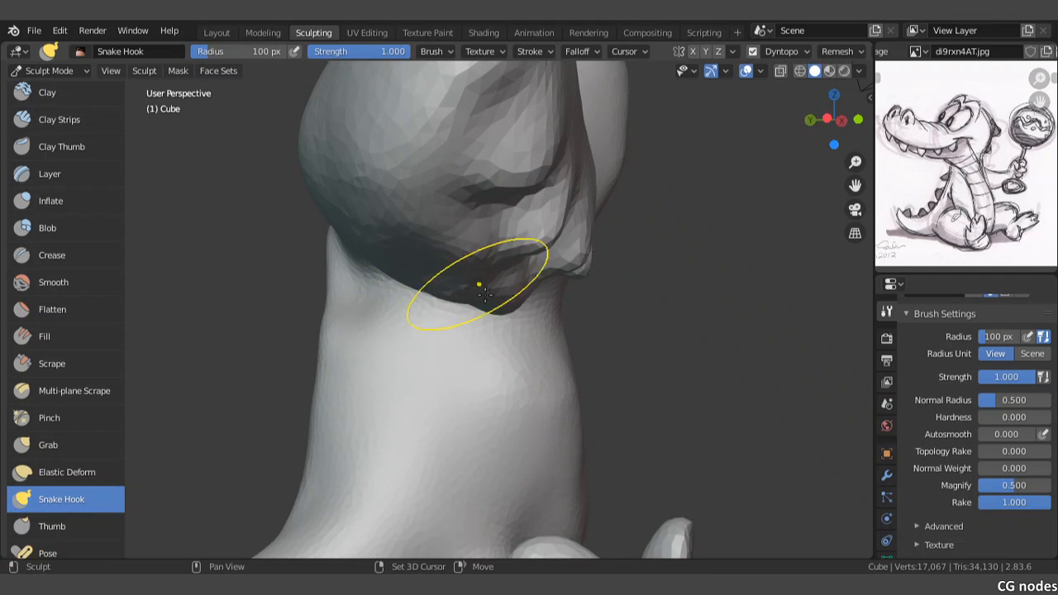
pyautogui.moveTo(487, 300); pyautogui.dragTo(416, 286, button='middle')
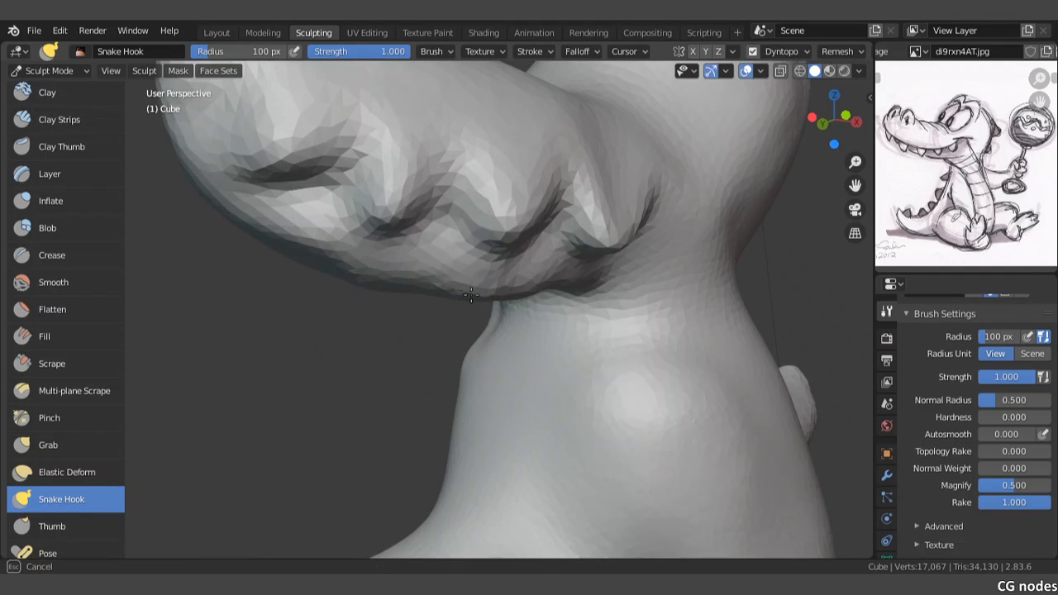
pyautogui.press('KP_1')
pyautogui.scroll(-6, 520, 293)
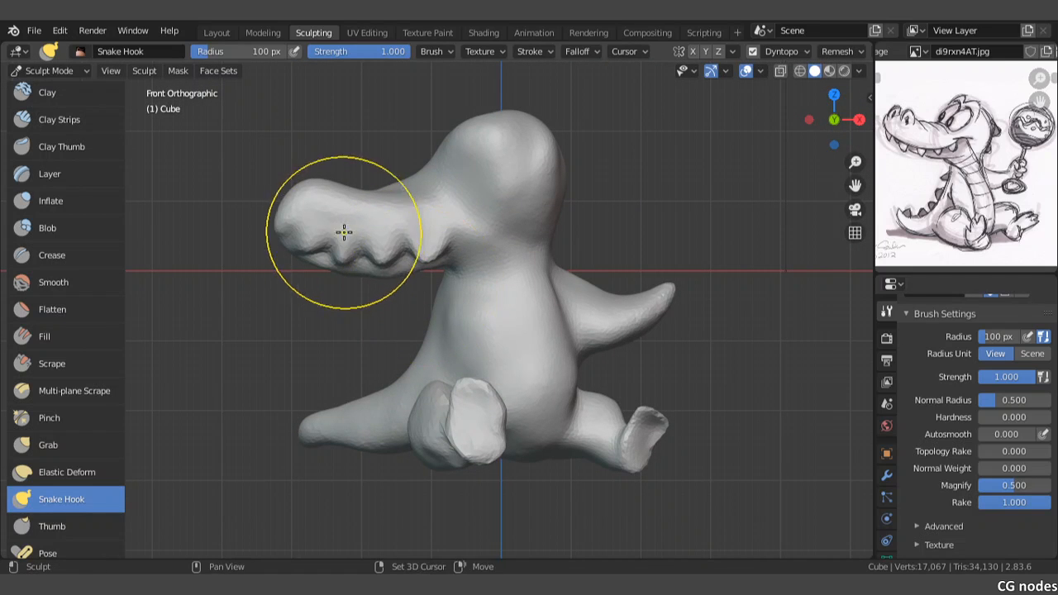
# Step: Try to pull a nostril bump up from the top of the snout tip, and undo it
pyautogui.scroll(3, 397, 293)
pyautogui.scroll(1, 317, 241)
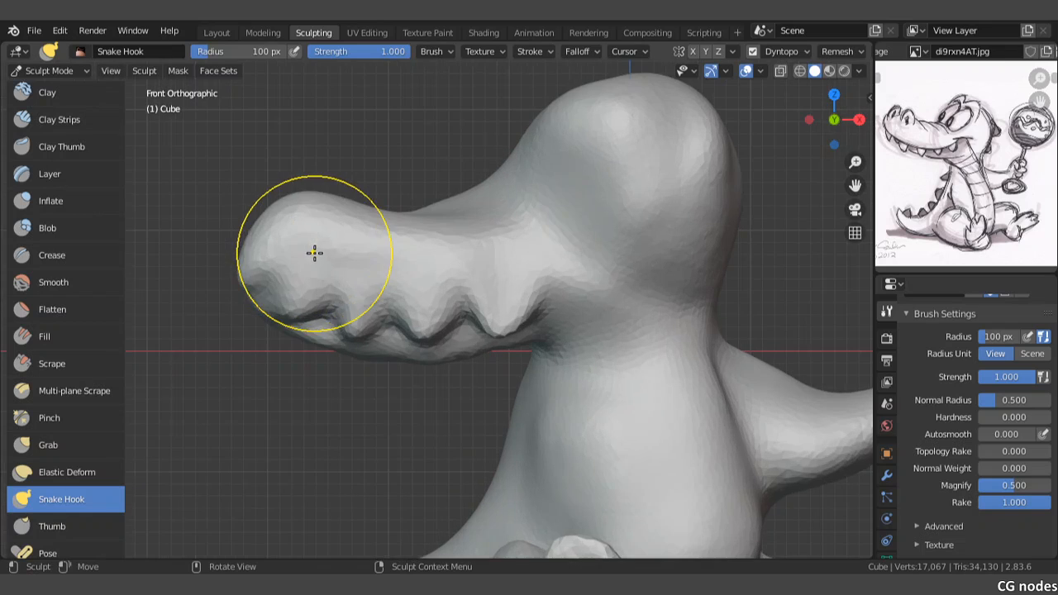
pyautogui.keyDown('shift'); pyautogui.moveTo(314, 251); pyautogui.dragTo(400, 275, button='middle'); pyautogui.keyUp('shift')
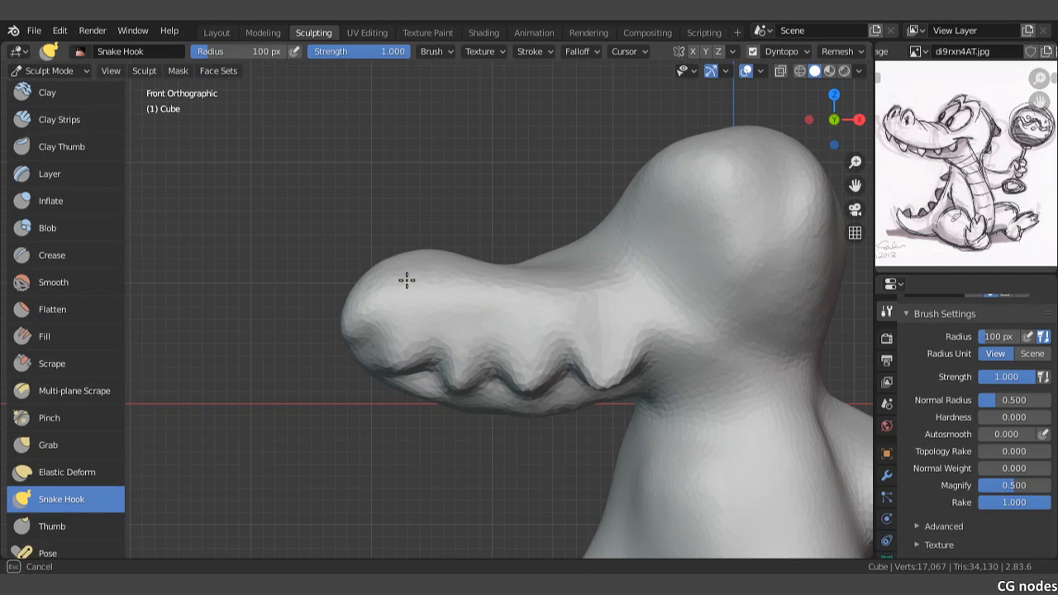
pyautogui.scroll(2, 411, 281)
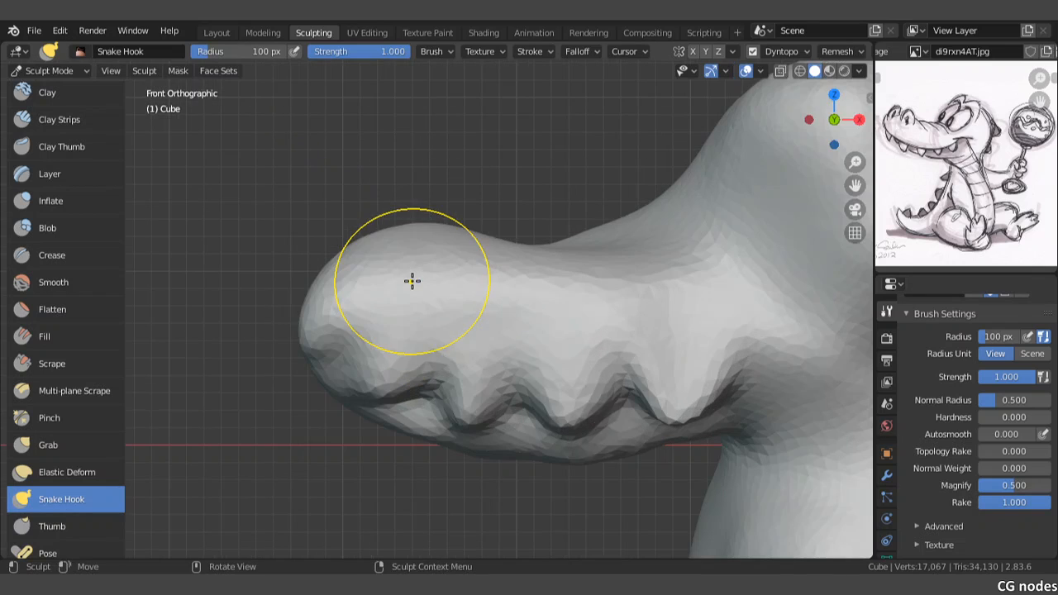
pyautogui.hotkey('ctrl', 'z')
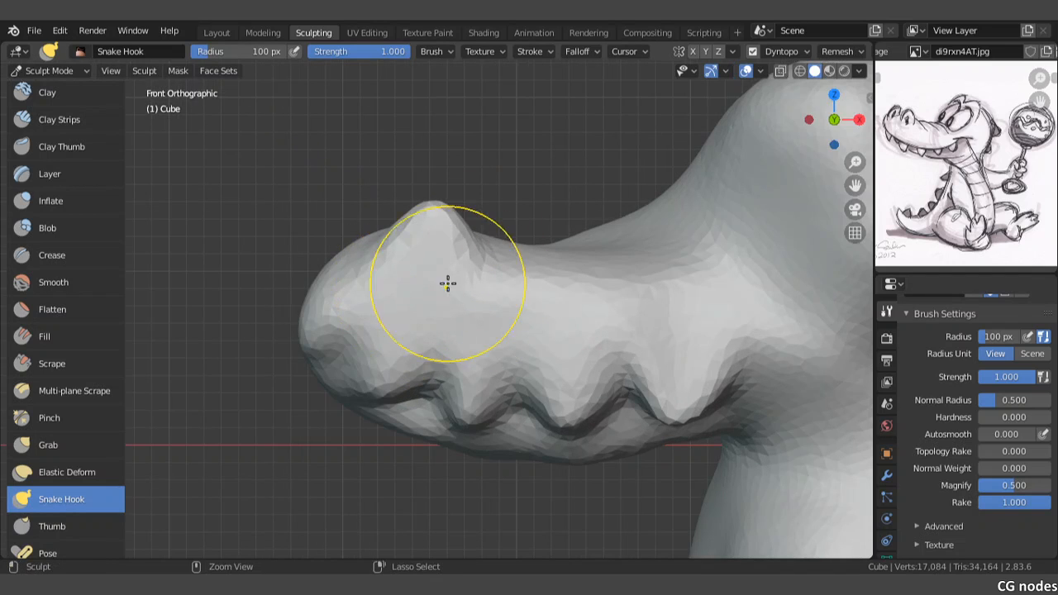
# Step: Pull two nostril bumps up from the top of the snout tip and round them with Snake Hook strokes
pyautogui.scroll(1, 420, 288)
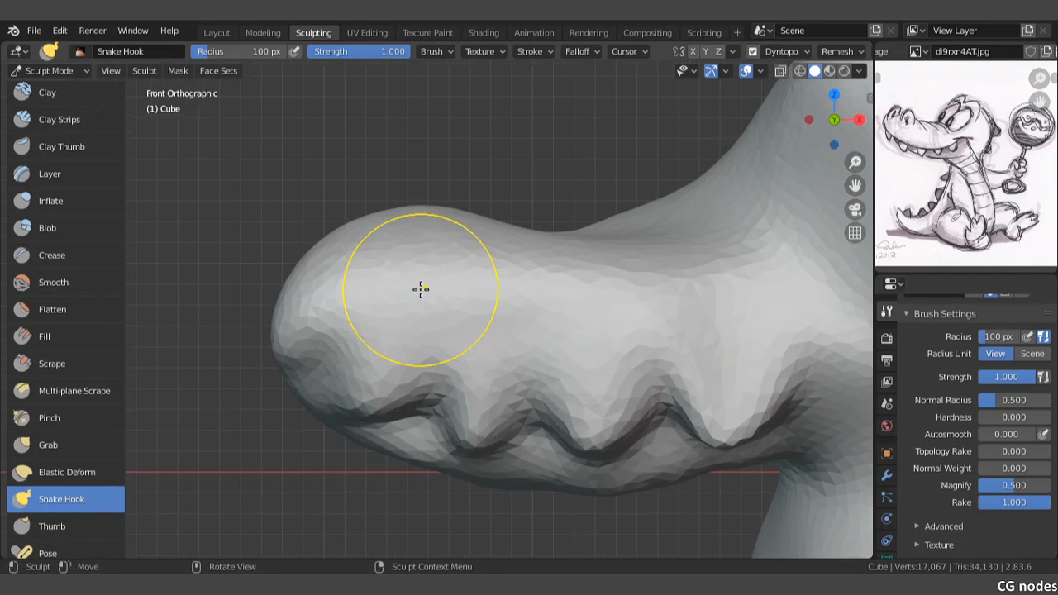
pyautogui.moveTo(419, 289); pyautogui.dragTo(406, 288)
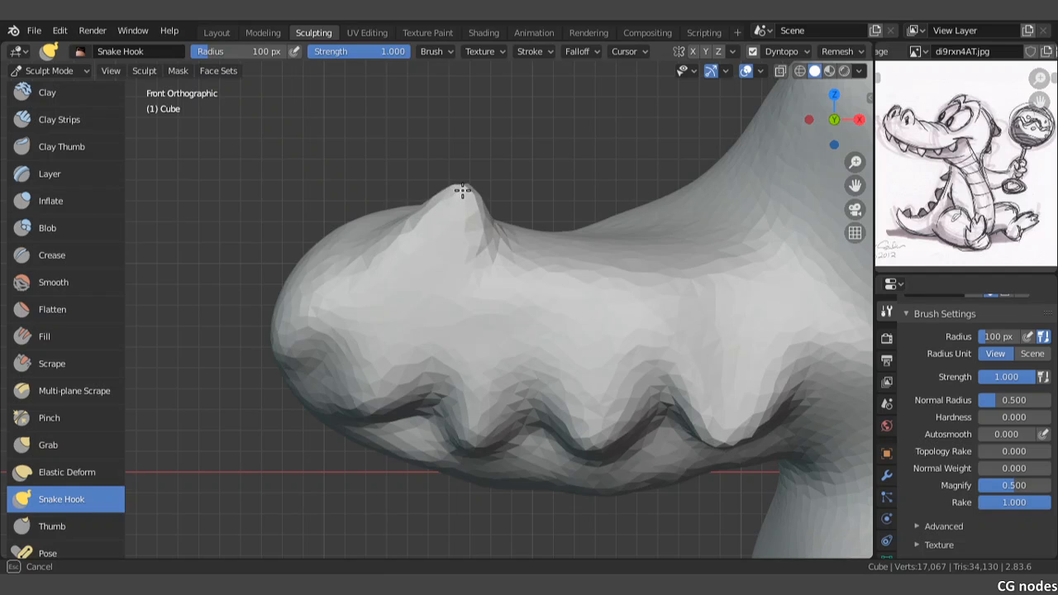
pyautogui.moveTo(462, 191); pyautogui.dragTo(460, 182)
pyautogui.moveTo(370, 220)
pyautogui.mouseDown()
pyautogui.moveTo(364, 180)
pyautogui.moveTo(389, 144)
pyautogui.mouseUp()
pyautogui.moveTo(400, 196); pyautogui.dragTo(399, 224)
pyautogui.moveTo(483, 238)
pyautogui.mouseDown()
pyautogui.moveTo(463, 247)
pyautogui.moveTo(481, 224)
pyautogui.mouseUp()
pyautogui.moveTo(478, 216); pyautogui.dragTo(496, 216)
pyautogui.moveTo(390, 181); pyautogui.dragTo(410, 189)
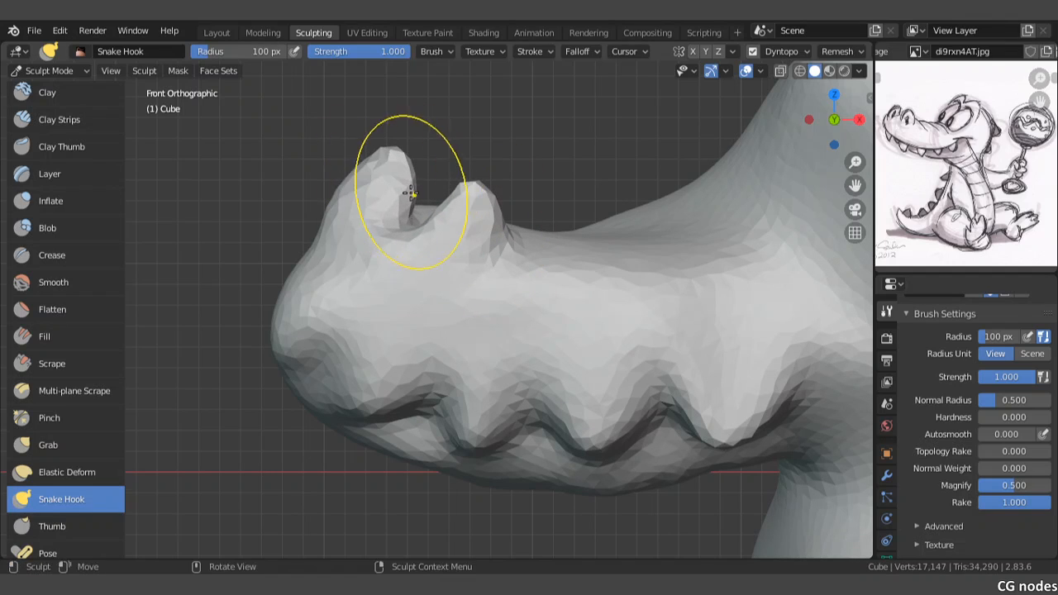
pyautogui.keyDown('shift'); pyautogui.moveTo(482, 260); pyautogui.dragTo(436, 249, button='middle'); pyautogui.keyUp('shift')
# Step: Examine the snout up close and the whole figure from the front alongside the reference sketch
pyautogui.scroll(-3, 608, 259)
pyautogui.scroll(5, 595, 273)
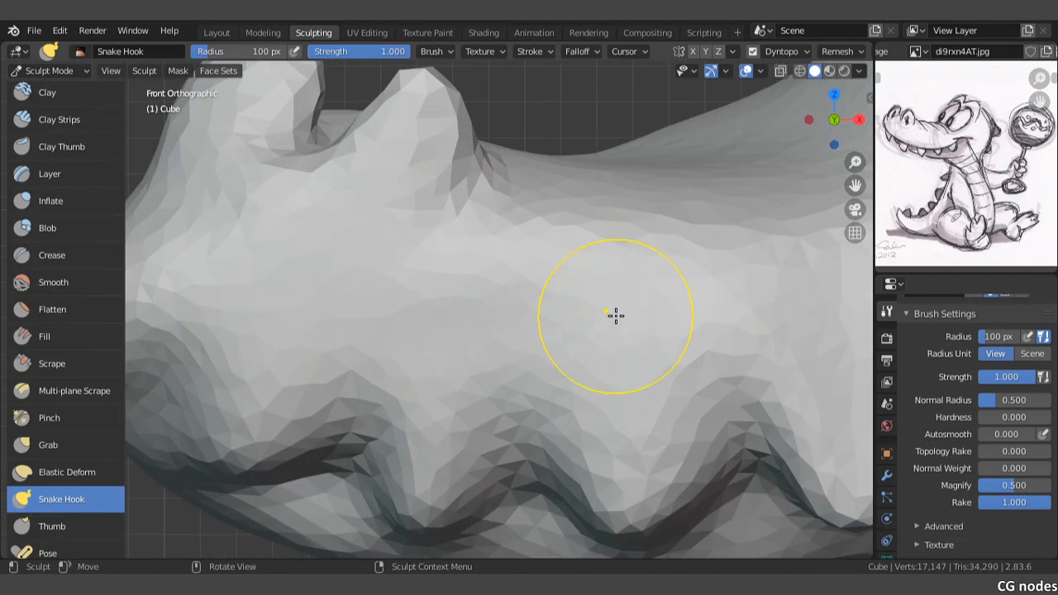
pyautogui.scroll(4, 950, 225)
pyautogui.scroll(6, 654, 337)
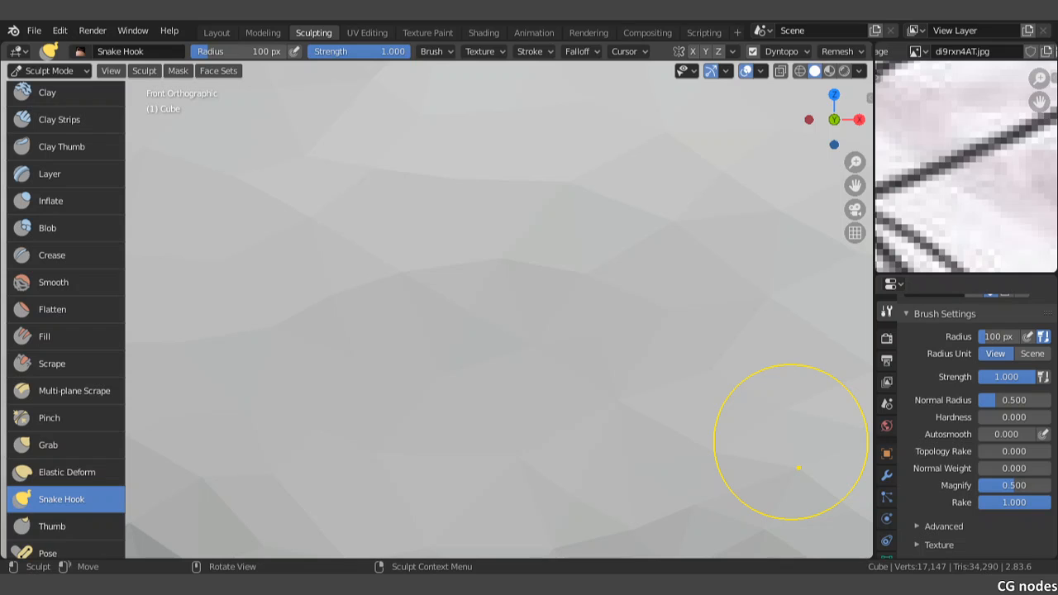
pyautogui.scroll(-10, 576, 262)
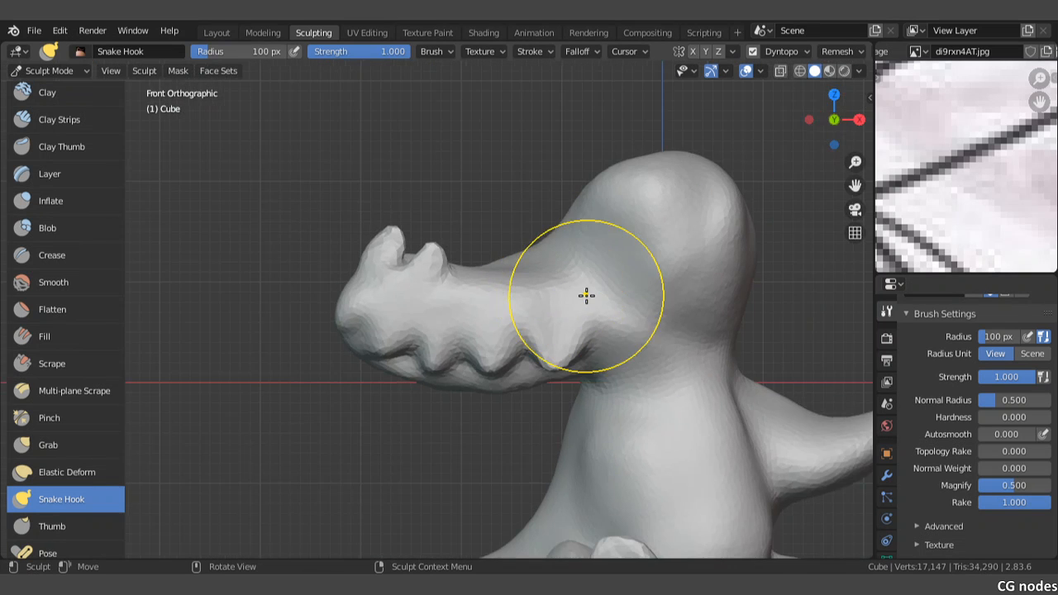
pyautogui.keyDown('shift'); pyautogui.moveTo(607, 355); pyautogui.dragTo(566, 243, button='middle'); pyautogui.keyUp('shift')
pyautogui.scroll(-1, 565, 251)
pyautogui.scroll(-5, 993, 165)
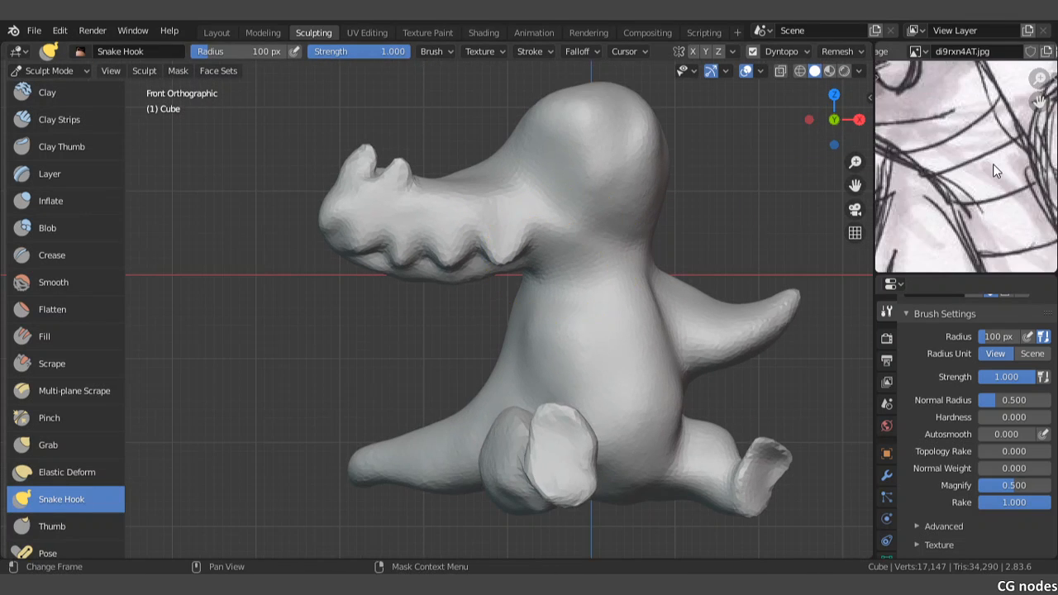
# Step: Pull two bumps out of the back of the head, one above the other, with Snake Hook strokes
pyautogui.scroll(-4, 993, 164)
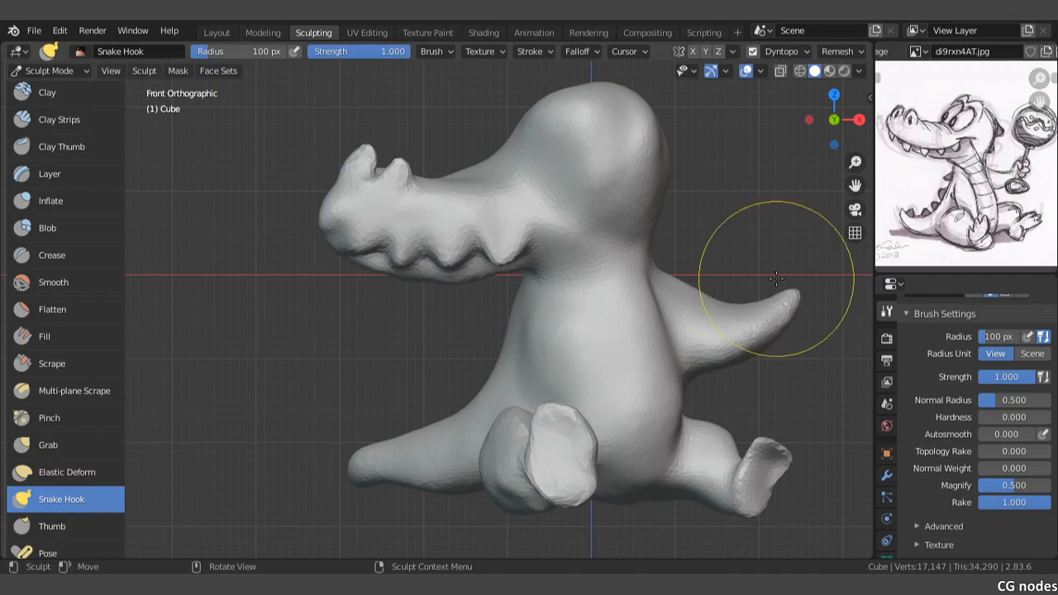
pyautogui.scroll(3, 686, 260)
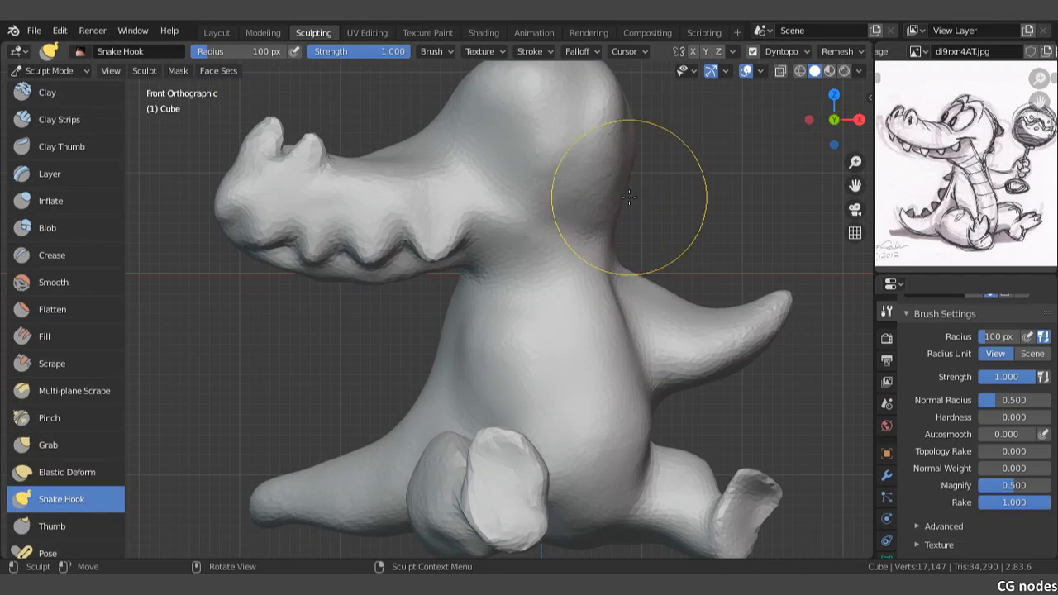
pyautogui.scroll(4, 524, 229)
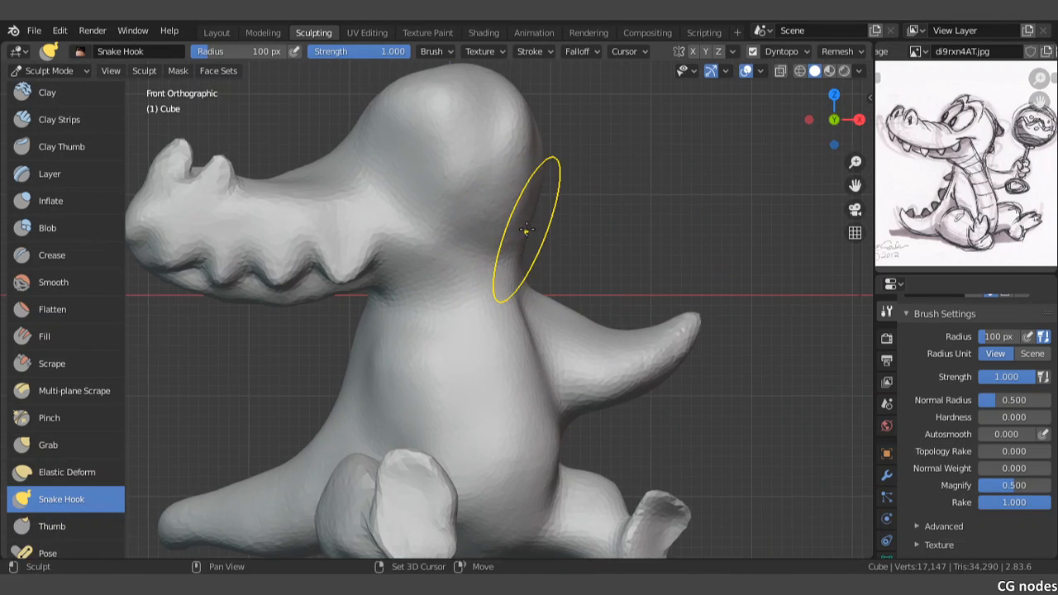
pyautogui.moveTo(569, 193); pyautogui.dragTo(619, 186)
pyautogui.keyDown('shift'); pyautogui.moveTo(613, 172); pyautogui.dragTo(619, 267, button='middle'); pyautogui.keyUp('shift')
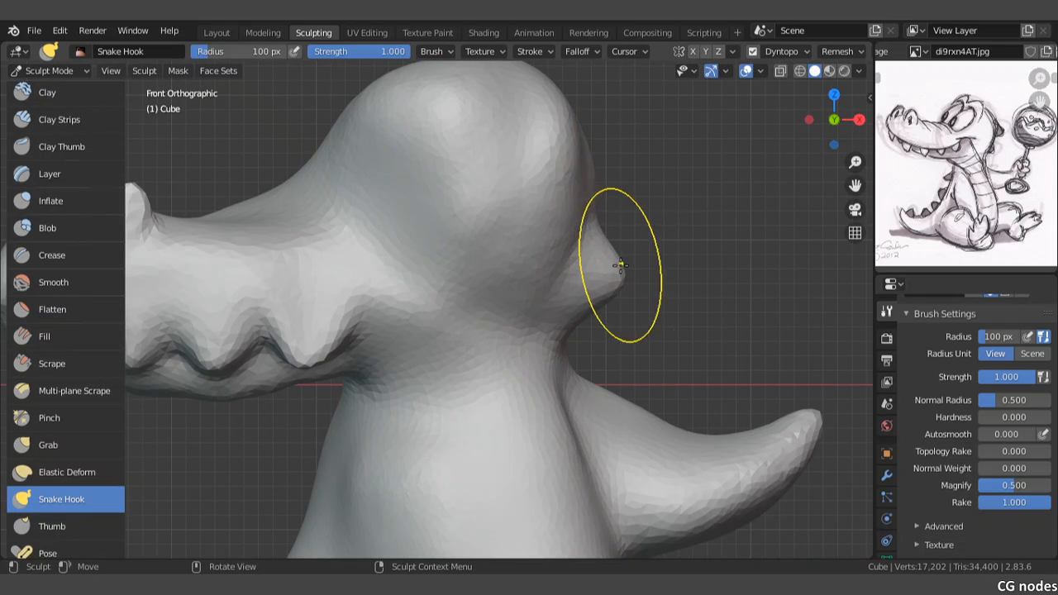
pyautogui.moveTo(626, 274); pyautogui.dragTo(613, 274)
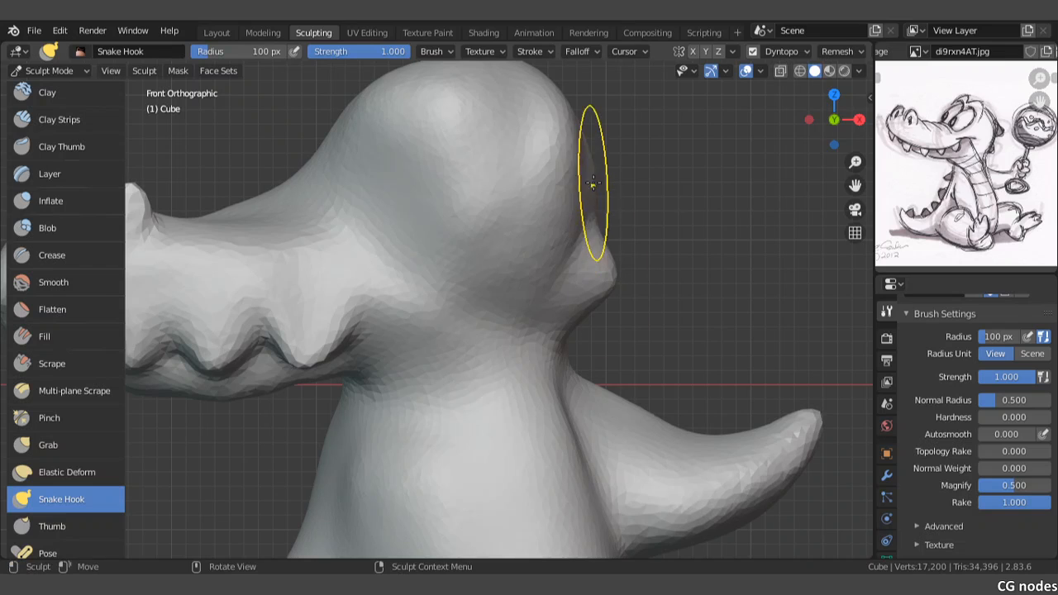
pyautogui.moveTo(591, 168); pyautogui.dragTo(638, 162)
pyautogui.keyDown('shift'); pyautogui.moveTo(601, 210); pyautogui.dragTo(613, 178, button='middle'); pyautogui.keyUp('shift')
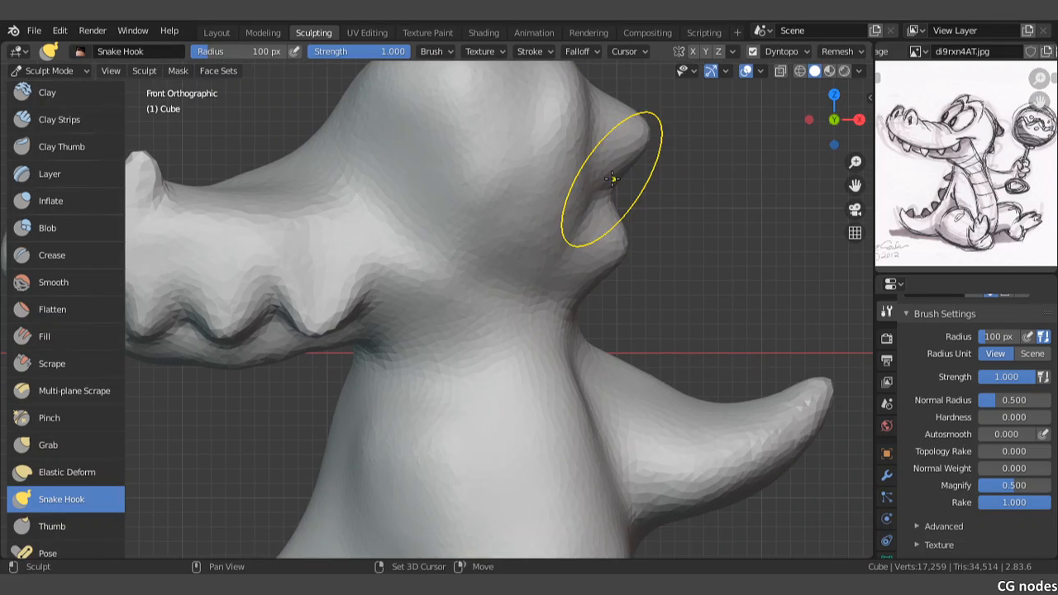
# Step: Shape the rear edge of the head beside the two bumps with short Snake Hook strokes
pyautogui.moveTo(571, 209); pyautogui.dragTo(587, 206)
pyautogui.moveTo(575, 188); pyautogui.dragTo(588, 180)
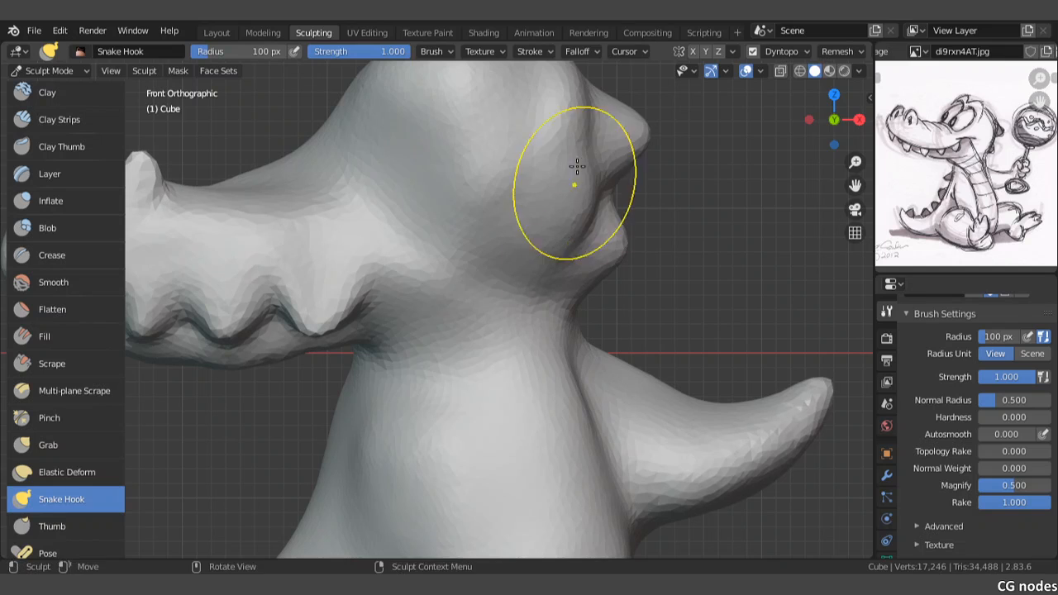
pyautogui.moveTo(571, 145); pyautogui.dragTo(586, 142)
pyautogui.moveTo(583, 140); pyautogui.dragTo(589, 141)
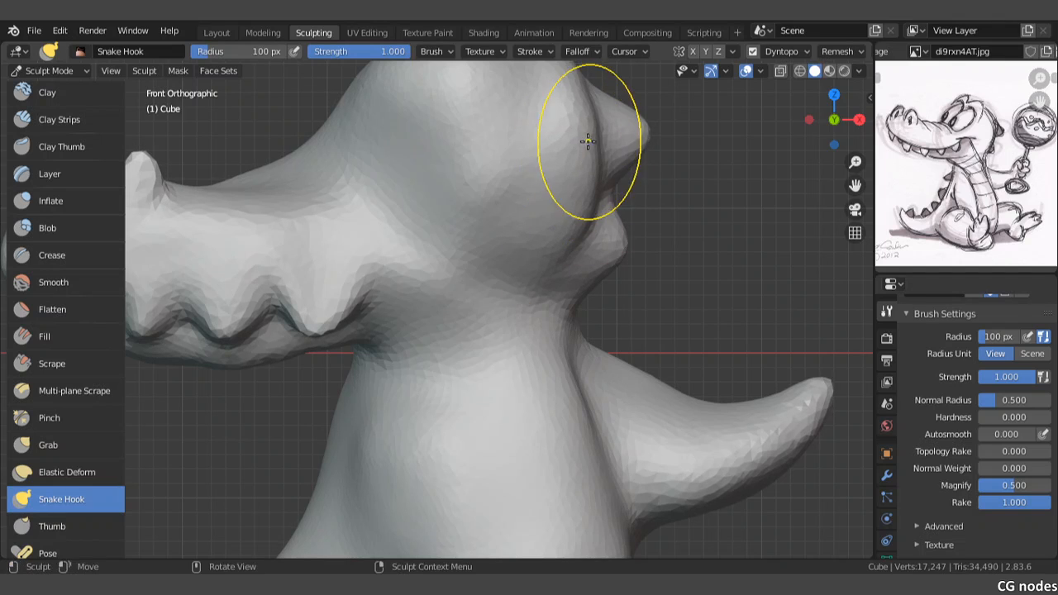
pyautogui.keyDown('shift'); pyautogui.moveTo(549, 265); pyautogui.dragTo(551, 235, button='middle'); pyautogui.keyUp('shift')
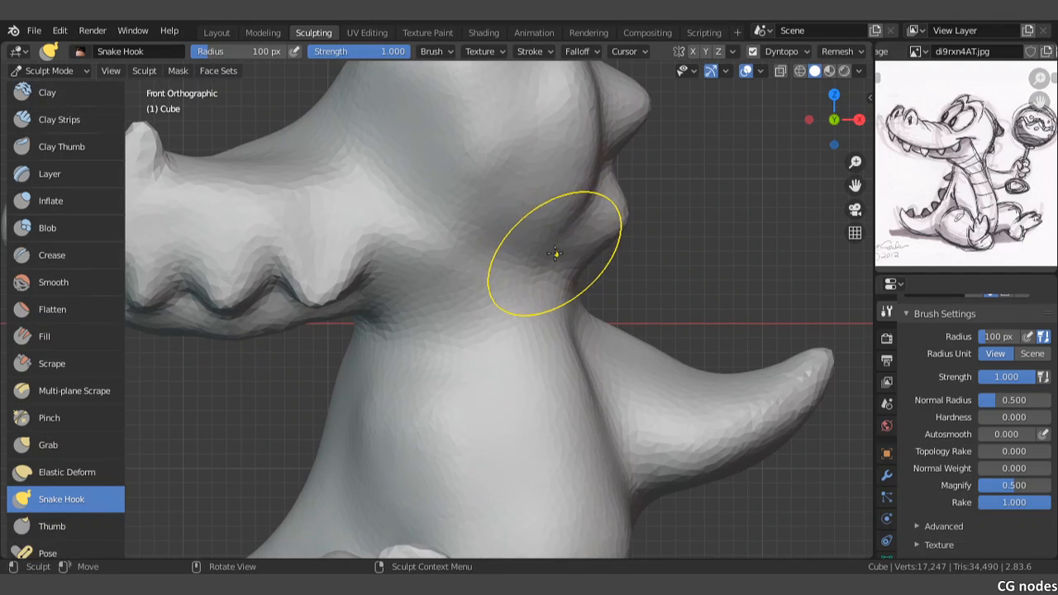
# Step: Pull the rear corner of the head and neck outward just below the lower bump with Snake Hook
pyautogui.moveTo(557, 255)
pyautogui.mouseDown()
pyautogui.moveTo(560, 241)
pyautogui.moveTo(578, 244)
pyautogui.mouseUp()
pyautogui.keyDown('shift'); pyautogui.moveTo(607, 236); pyautogui.dragTo(572, 238, button='middle'); pyautogui.keyUp('shift')
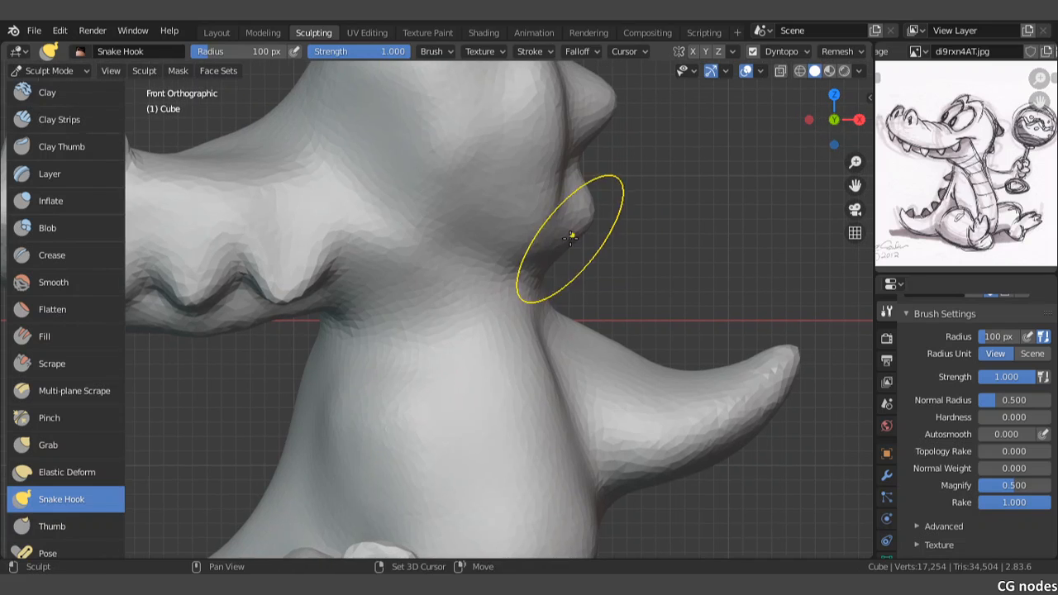
pyautogui.scroll(1, 578, 227)
pyautogui.moveTo(604, 208); pyautogui.dragTo(595, 207)
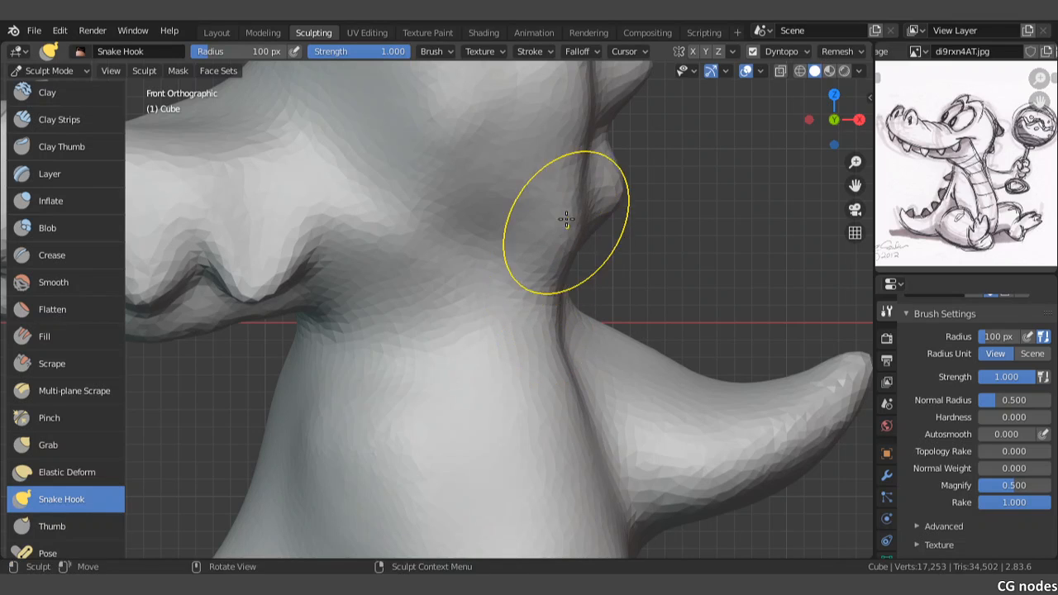
pyautogui.moveTo(566, 219); pyautogui.dragTo(581, 158)
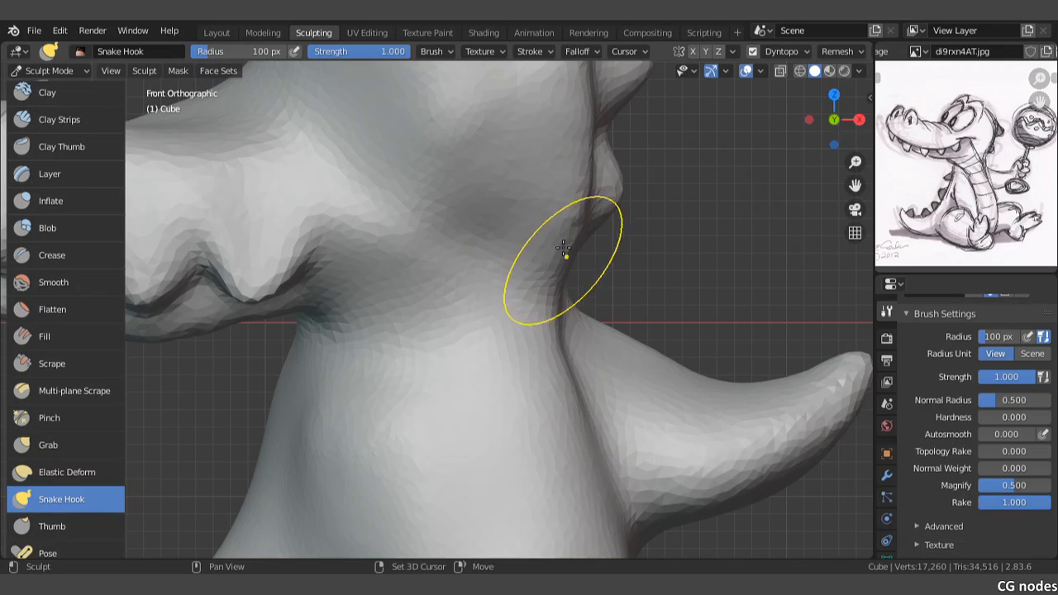
# Step: Refine the transition between the underside of the head and the neck, from the jaw corner to the back of the head
pyautogui.scroll(-2, 537, 303)
pyautogui.keyDown('shift'); pyautogui.moveTo(464, 307); pyautogui.dragTo(501, 286, button='middle'); pyautogui.keyUp('shift')
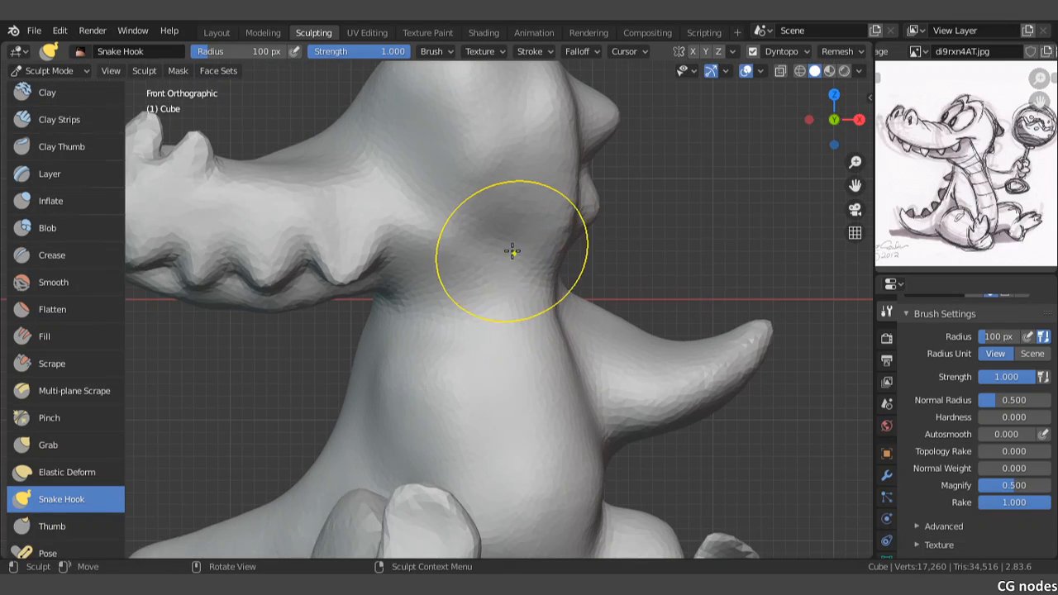
pyautogui.moveTo(519, 247)
pyautogui.mouseDown(button='middle')
pyautogui.moveTo(505, 262)
pyautogui.moveTo(538, 276)
pyautogui.moveTo(539, 250)
pyautogui.mouseUp(button='middle')
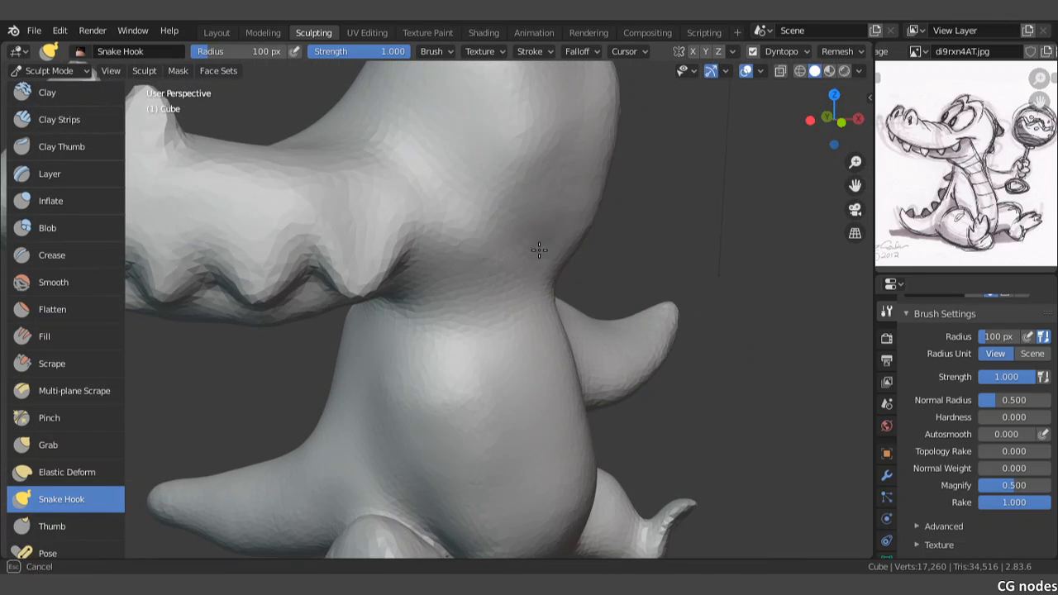
pyautogui.moveTo(522, 238); pyautogui.dragTo(518, 220)
pyautogui.moveTo(532, 147); pyautogui.dragTo(537, 179)
pyautogui.moveTo(579, 184); pyautogui.dragTo(510, 268, button='middle')
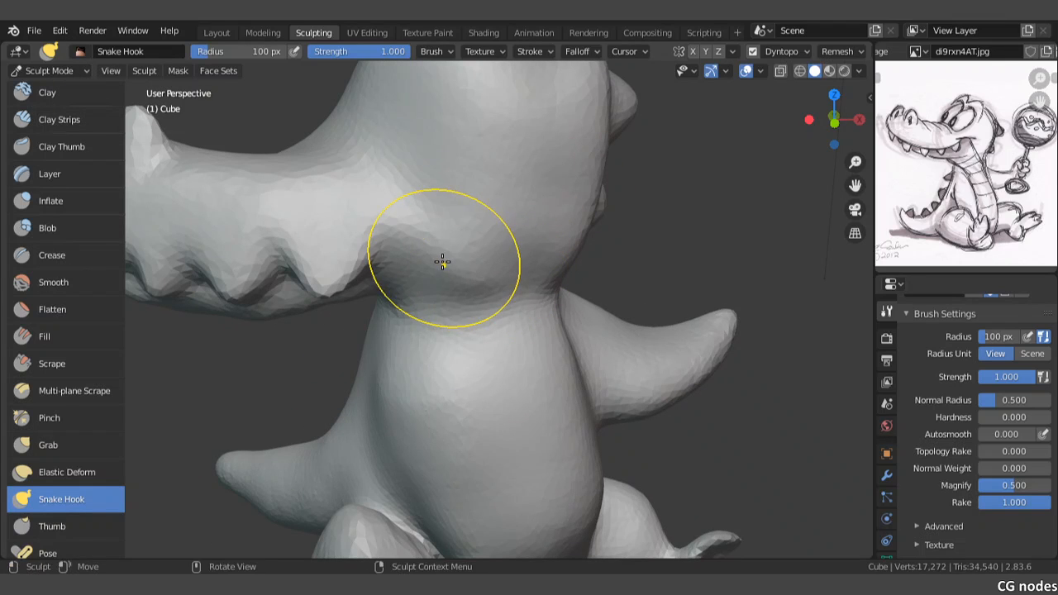
pyautogui.moveTo(443, 262)
pyautogui.mouseDown()
pyautogui.moveTo(454, 260)
pyautogui.moveTo(450, 273)
pyautogui.mouseUp()
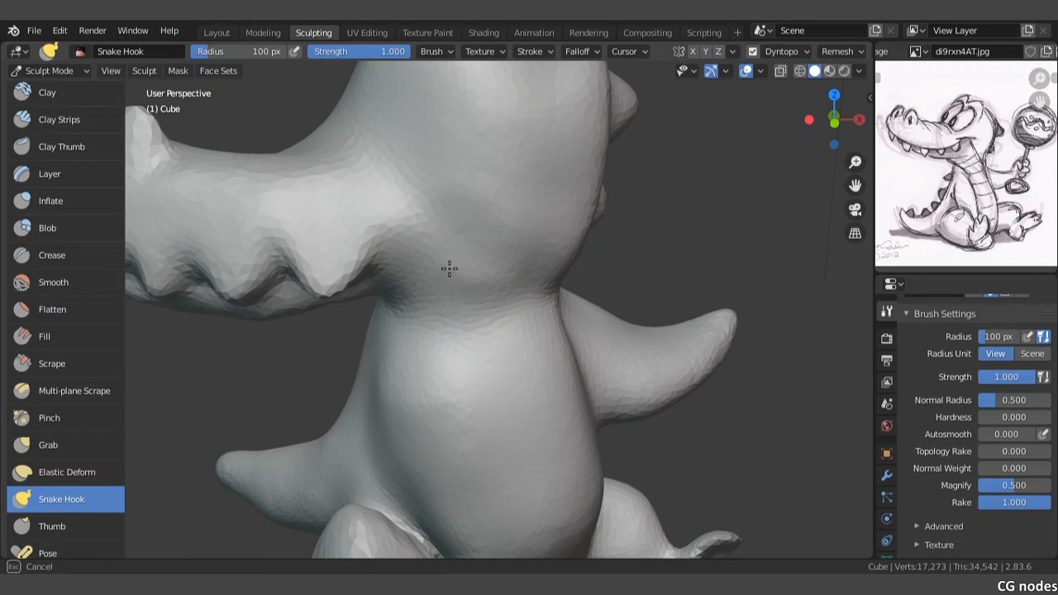
pyautogui.moveTo(475, 358); pyautogui.dragTo(472, 293)
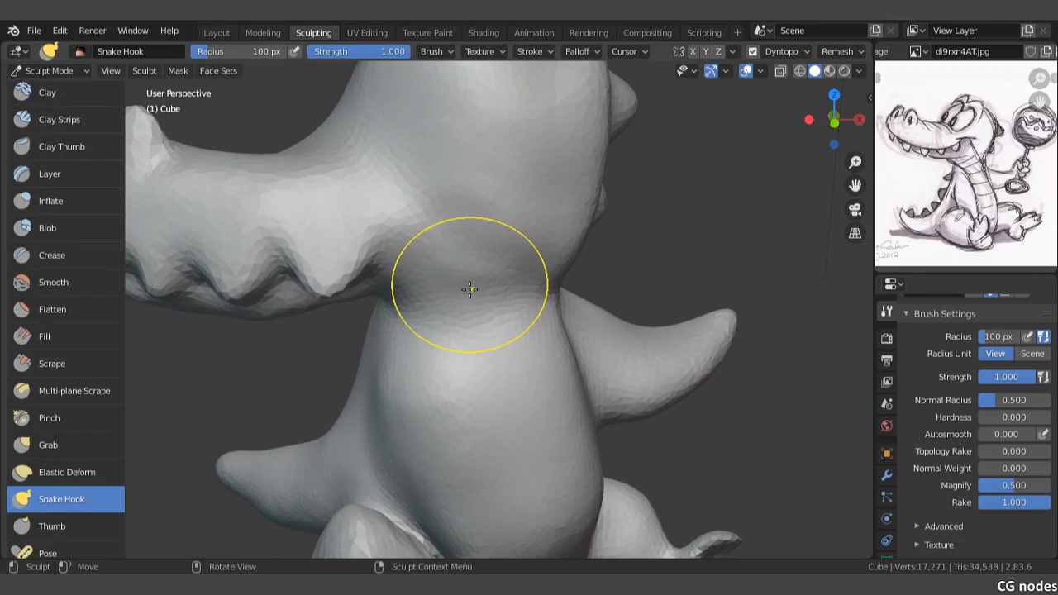
pyautogui.keyDown('shift'); pyautogui.moveTo(491, 285); pyautogui.dragTo(486, 289, button='middle'); pyautogui.keyUp('shift')
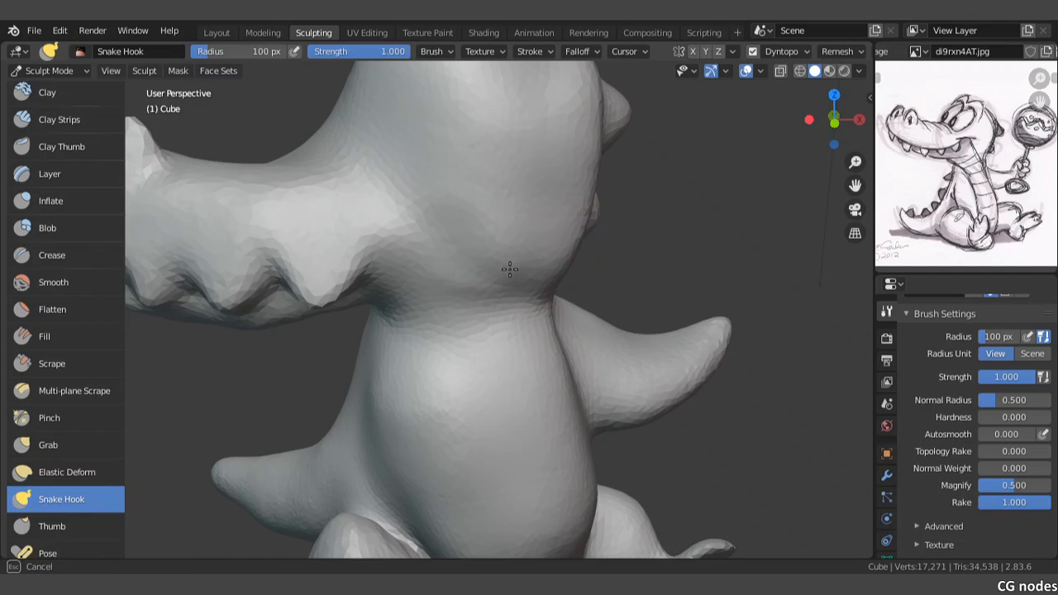
pyautogui.moveTo(510, 269); pyautogui.dragTo(532, 312)
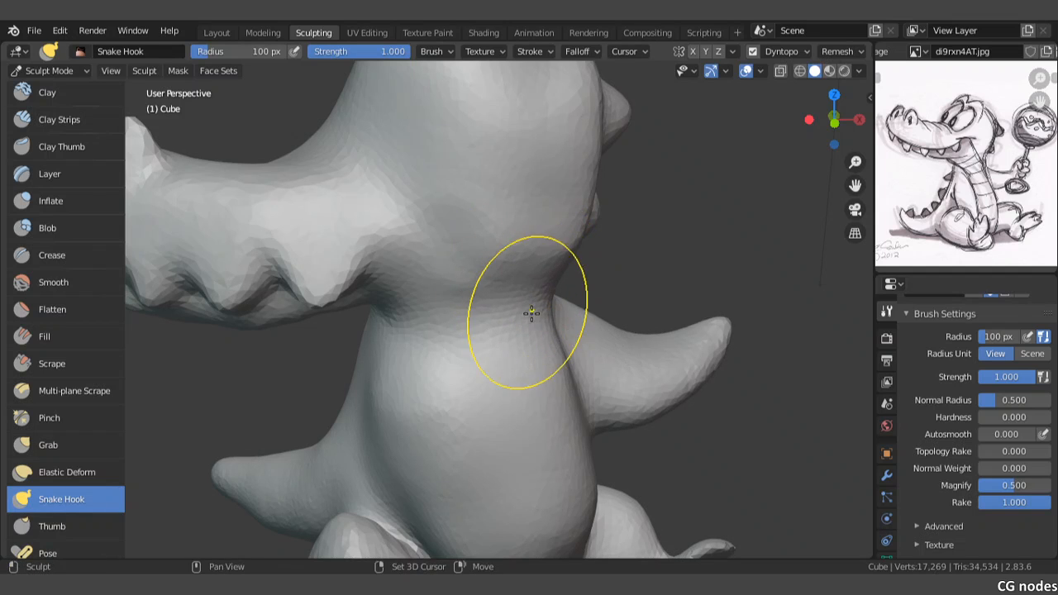
# Step: Touch up the side of the neck below the head bumps, and check the whole figure from the front and behind
pyautogui.moveTo(538, 294); pyautogui.dragTo(439, 293, button='middle')
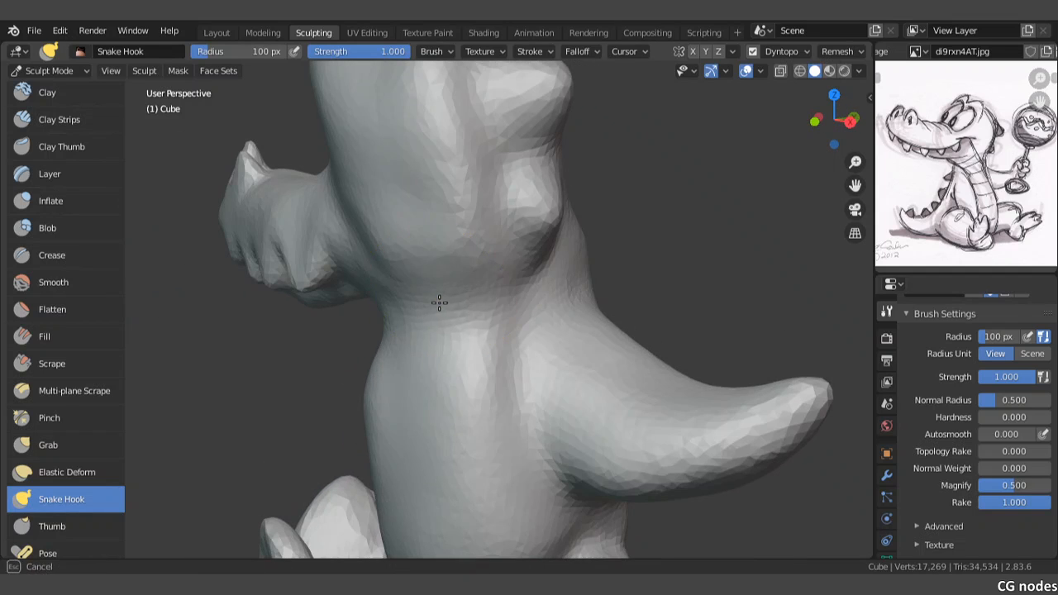
pyautogui.moveTo(449, 323); pyautogui.dragTo(459, 328)
pyautogui.moveTo(450, 341); pyautogui.dragTo(524, 284, button='middle')
pyautogui.scroll(-6, 507, 303)
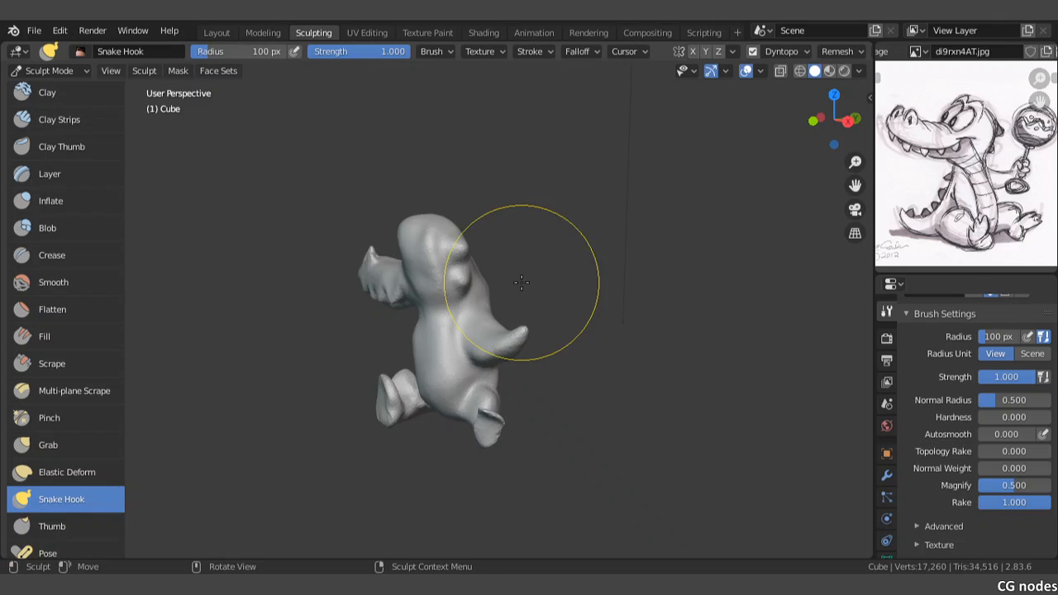
pyautogui.press('KP_1')
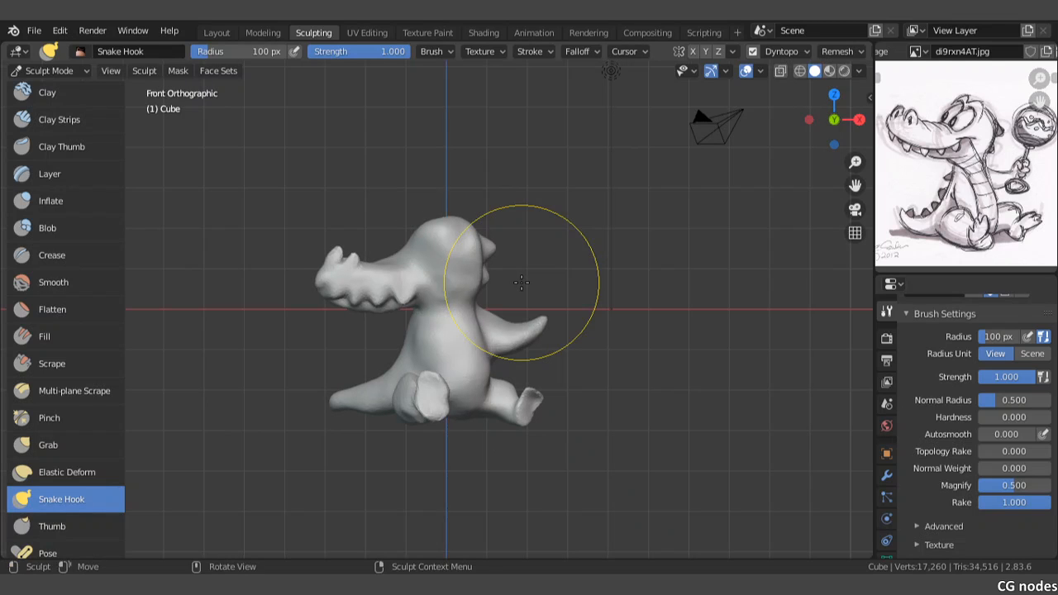
pyautogui.moveTo(522, 283); pyautogui.dragTo(283, 286, button='middle')
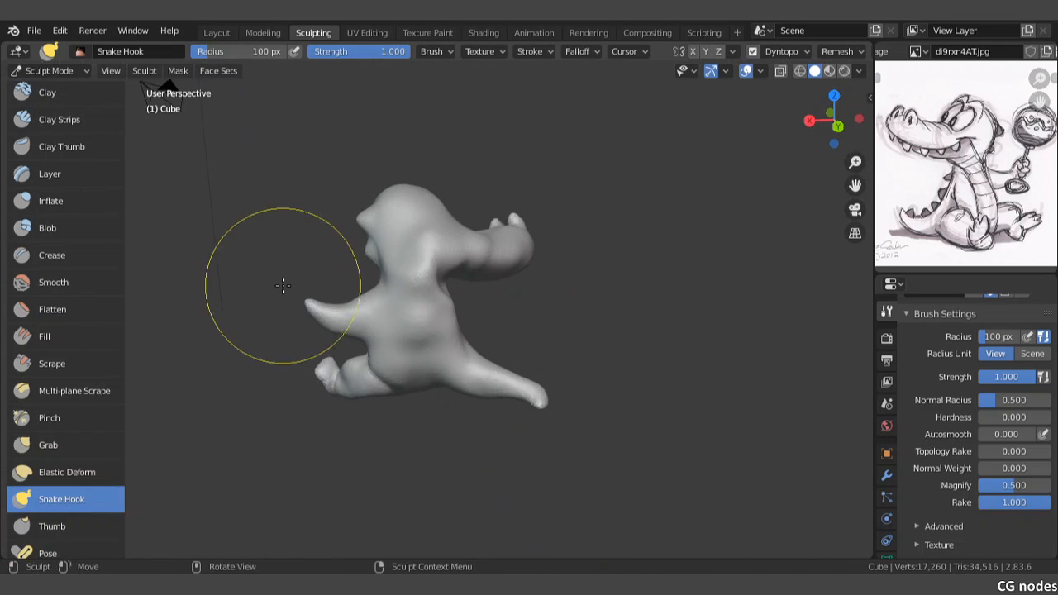
# Step: Even out the lumps on the neck and back from behind, working down toward the tail
pyautogui.scroll(4, 478, 305)
pyautogui.moveTo(478, 304)
pyautogui.mouseDown(button='middle')
pyautogui.moveTo(413, 297)
pyautogui.moveTo(491, 306)
pyautogui.moveTo(504, 293)
pyautogui.moveTo(474, 311)
pyautogui.mouseUp(button='middle')
pyautogui.moveTo(513, 264); pyautogui.dragTo(494, 248)
pyautogui.moveTo(495, 235); pyautogui.dragTo(487, 241)
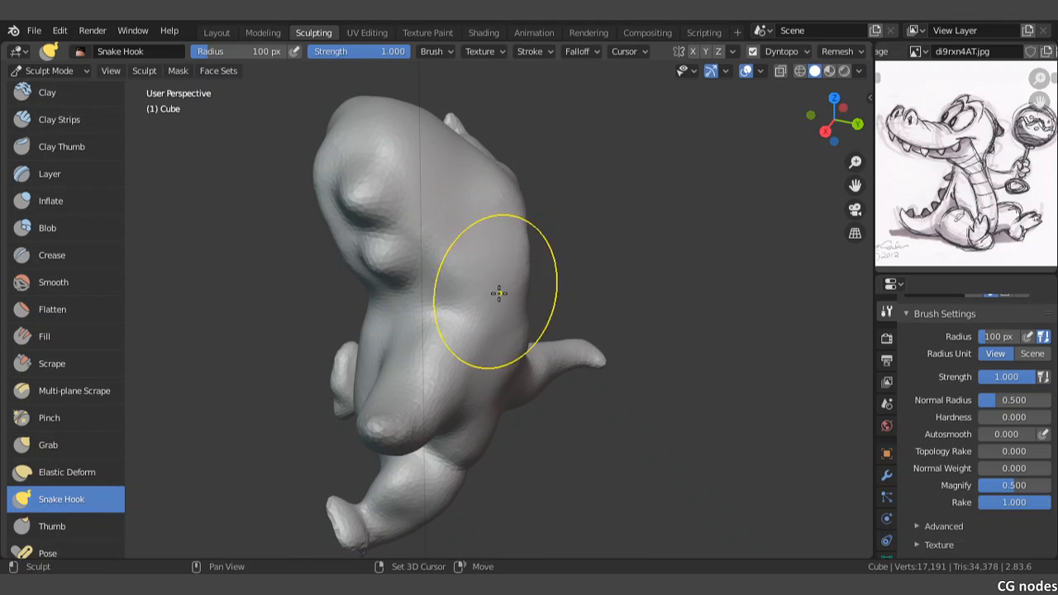
pyautogui.moveTo(502, 313); pyautogui.dragTo(430, 302, button='middle')
pyautogui.moveTo(430, 302); pyautogui.dragTo(456, 286)
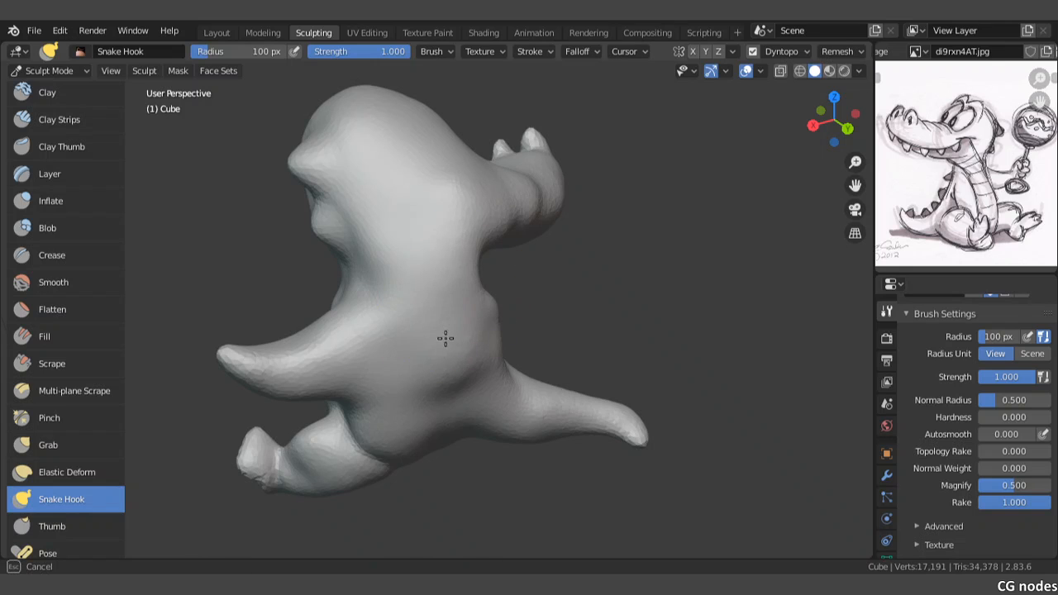
pyautogui.moveTo(445, 338); pyautogui.dragTo(428, 362)
pyautogui.moveTo(422, 371); pyautogui.dragTo(423, 394)
pyautogui.moveTo(422, 394)
pyautogui.mouseDown(button='middle')
pyautogui.moveTo(467, 385)
pyautogui.moveTo(492, 333)
pyautogui.moveTo(390, 366)
pyautogui.moveTo(338, 336)
pyautogui.moveTo(289, 327)
pyautogui.moveTo(282, 350)
pyautogui.mouseUp(button='middle')
pyautogui.moveTo(362, 248)
pyautogui.keyDown('shift'); pyautogui.mouseDown()
pyautogui.moveTo(375, 224)
pyautogui.moveTo(363, 289)
pyautogui.mouseUp(); pyautogui.keyUp('shift')
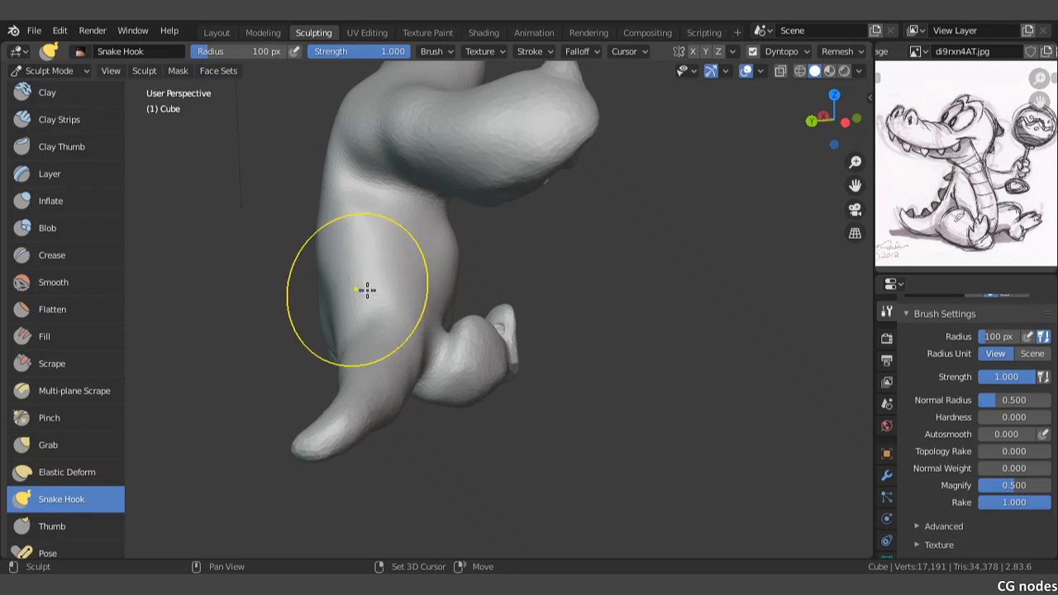
pyautogui.moveTo(366, 289)
pyautogui.mouseDown(button='middle')
pyautogui.moveTo(454, 347)
pyautogui.moveTo(485, 350)
pyautogui.mouseUp(button='middle')
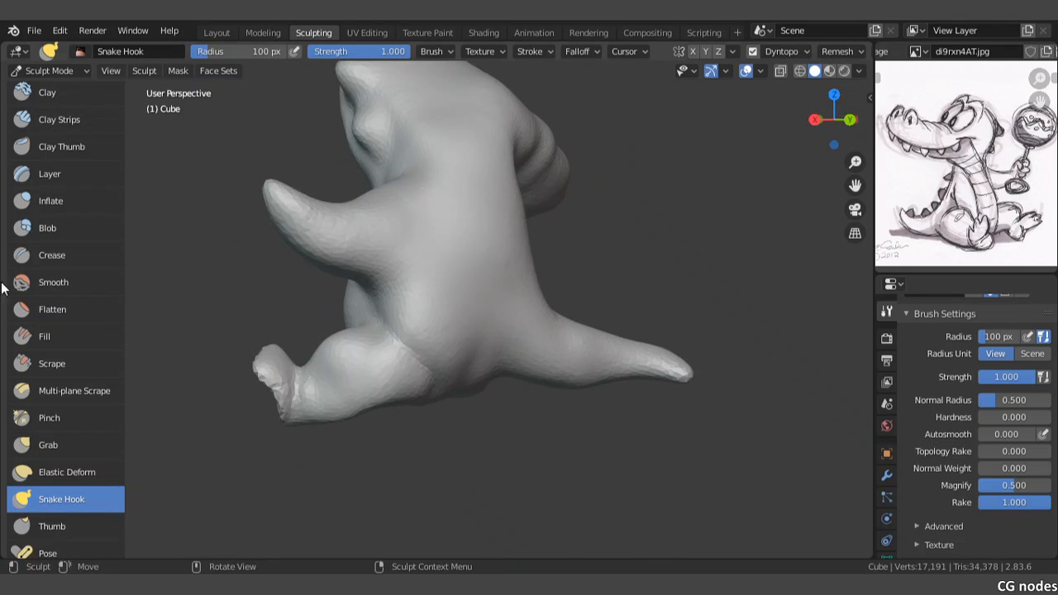
# Step: Build up a rounded buttock on the lower back between the leg and the tail with the Draw brush
pyautogui.scroll(2, 60, 141)
pyautogui.click(50, 100)
pyautogui.scroll(1, 516, 330)
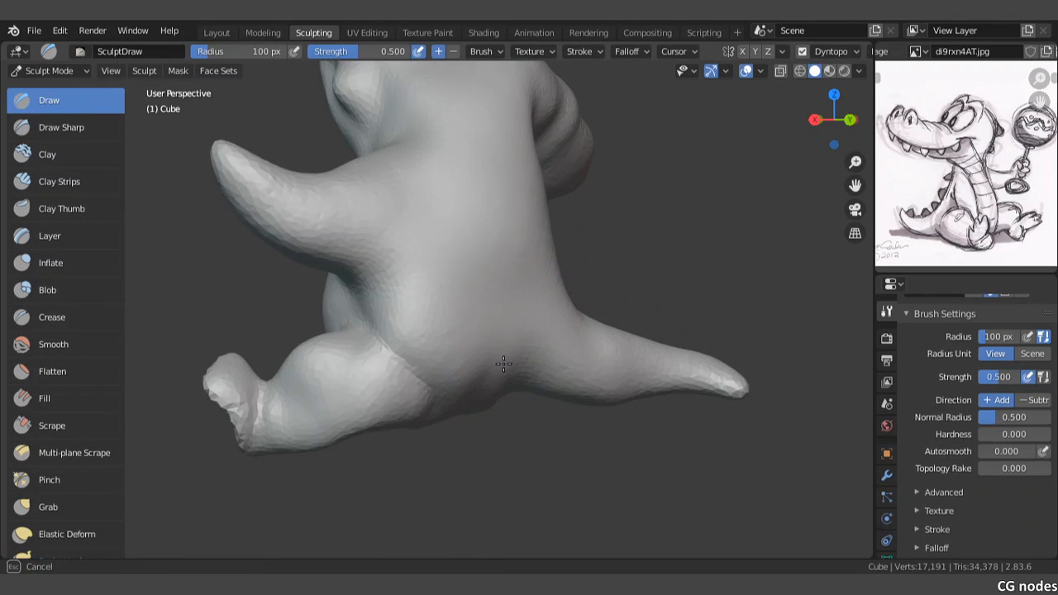
pyautogui.moveTo(466, 288); pyautogui.dragTo(503, 239)
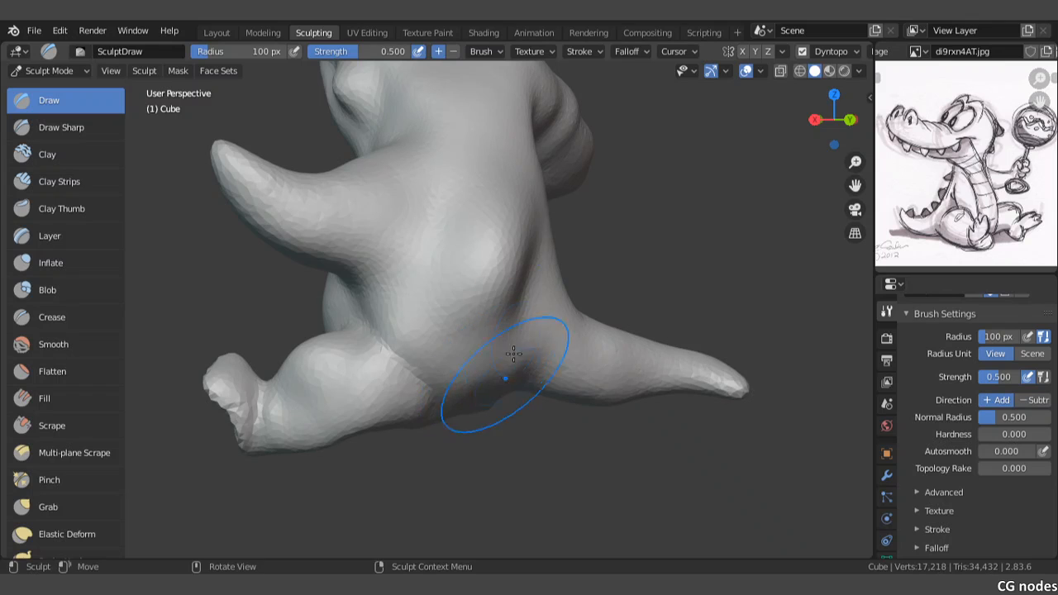
pyautogui.moveTo(517, 324); pyautogui.dragTo(486, 326, button='middle')
pyautogui.scroll(2, 489, 323)
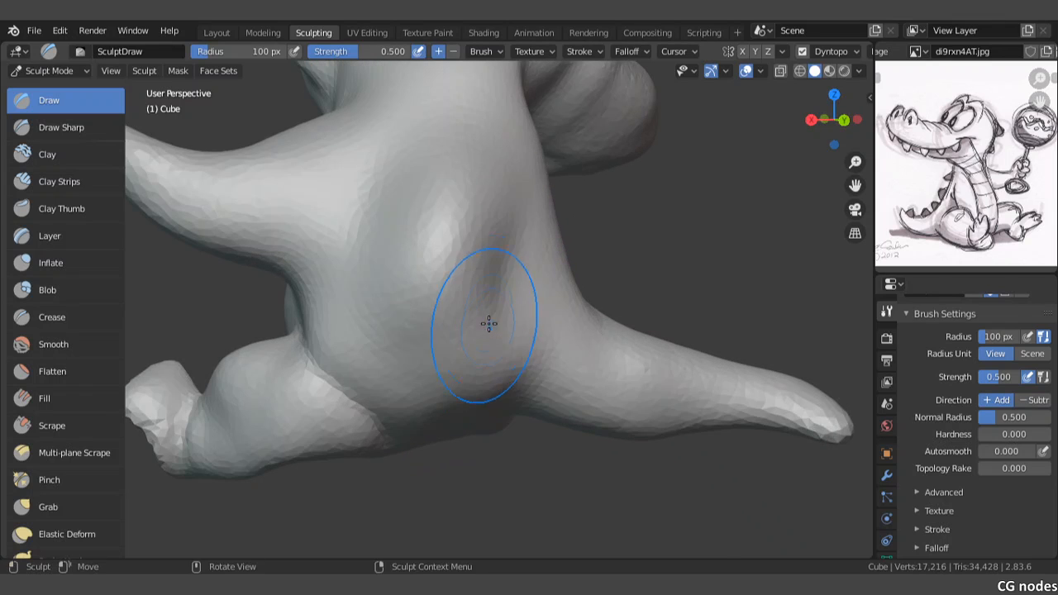
pyautogui.moveTo(518, 204)
pyautogui.mouseDown()
pyautogui.moveTo(491, 248)
pyautogui.moveTo(480, 304)
pyautogui.mouseUp()
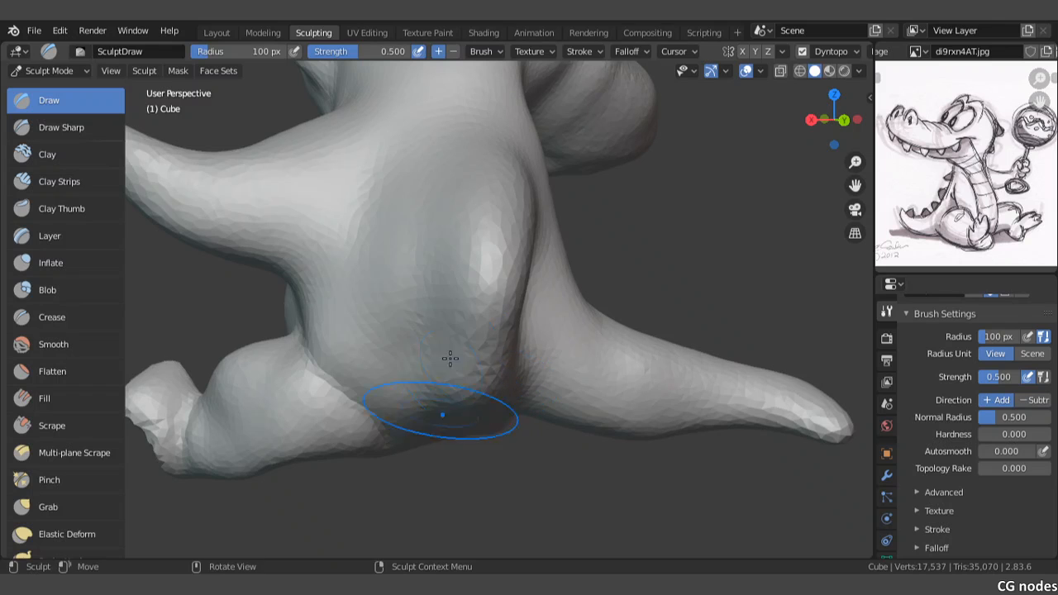
pyautogui.moveTo(389, 334)
pyautogui.mouseDown()
pyautogui.moveTo(405, 309)
pyautogui.moveTo(399, 386)
pyautogui.mouseUp()
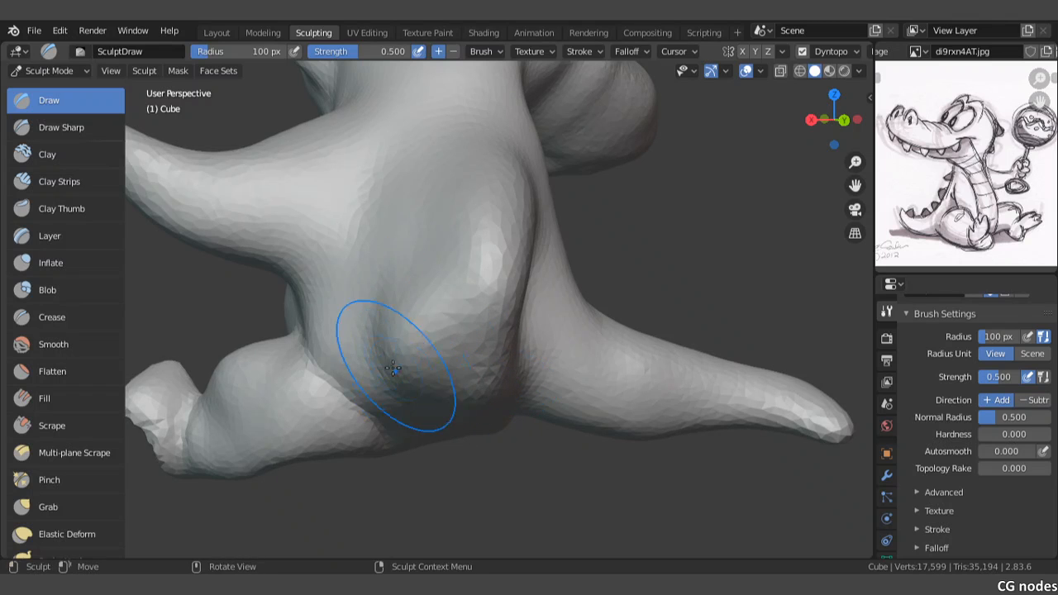
pyautogui.keyDown('shift'); pyautogui.moveTo(411, 370); pyautogui.dragTo(462, 281, button='middle'); pyautogui.keyUp('shift')
# Step: Fill out the underside and outer edge of the buttock with Draw strokes, and check it from behind
pyautogui.scroll(3, 431, 241)
pyautogui.moveTo(430, 240); pyautogui.dragTo(370, 220)
pyautogui.moveTo(347, 175)
pyautogui.mouseDown()
pyautogui.moveTo(347, 165)
pyautogui.moveTo(409, 276)
pyautogui.moveTo(484, 329)
pyautogui.mouseUp()
pyautogui.moveTo(513, 391); pyautogui.dragTo(479, 321, button='middle')
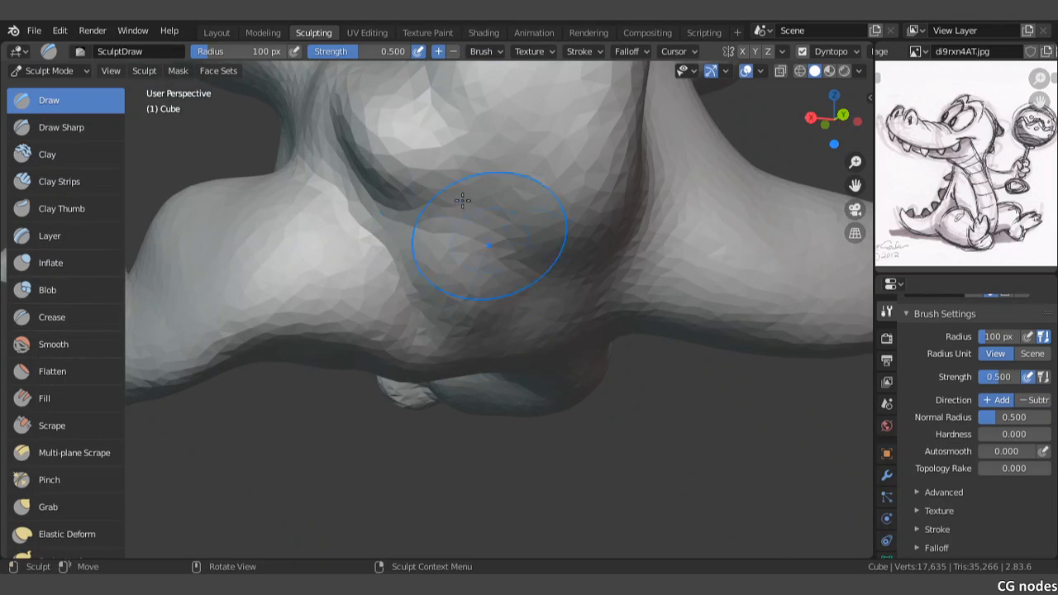
pyautogui.moveTo(438, 188)
pyautogui.mouseDown()
pyautogui.moveTo(542, 296)
pyautogui.moveTo(536, 305)
pyautogui.moveTo(445, 197)
pyautogui.moveTo(415, 184)
pyautogui.moveTo(494, 296)
pyautogui.mouseUp()
pyautogui.moveTo(572, 237)
pyautogui.keyDown('shift'); pyautogui.mouseDown()
pyautogui.moveTo(543, 317)
pyautogui.moveTo(506, 324)
pyautogui.mouseUp(); pyautogui.keyUp('shift')
pyautogui.keyDown('shift'); pyautogui.moveTo(500, 201); pyautogui.dragTo(491, 435, button='middle'); pyautogui.keyUp('shift')
pyautogui.moveTo(562, 266)
pyautogui.keyDown('shift'); pyautogui.mouseDown()
pyautogui.moveTo(571, 326)
pyautogui.moveTo(612, 262)
pyautogui.moveTo(490, 364)
pyautogui.moveTo(380, 413)
pyautogui.moveTo(362, 385)
pyautogui.moveTo(353, 432)
pyautogui.mouseUp(); pyautogui.keyUp('shift')
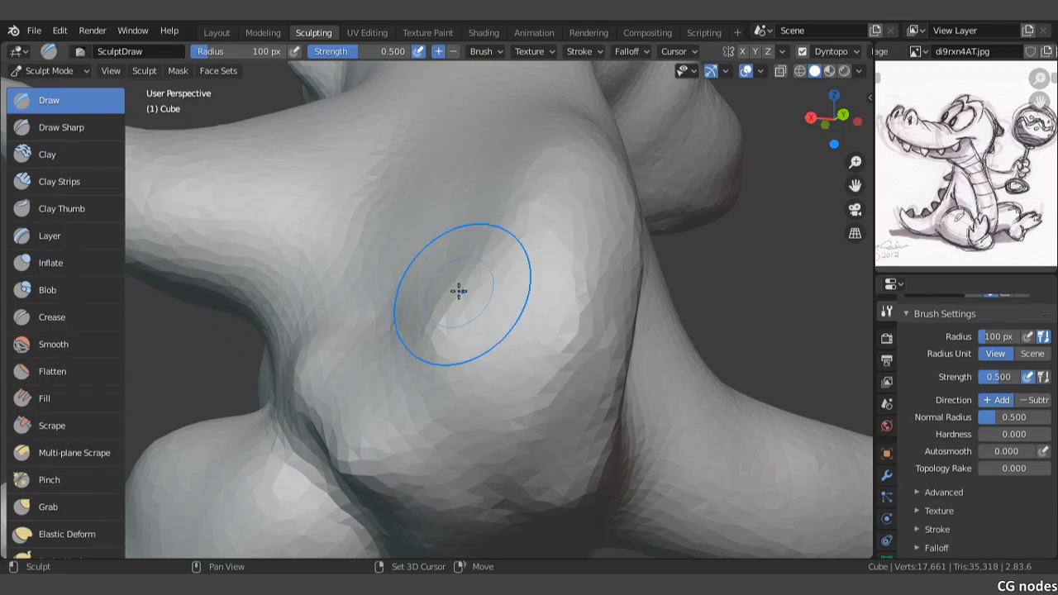
pyautogui.moveTo(458, 292)
pyautogui.keyDown('shift'); pyautogui.mouseDown()
pyautogui.moveTo(338, 377)
pyautogui.moveTo(326, 371)
pyautogui.mouseUp(); pyautogui.keyUp('shift')
pyautogui.moveTo(392, 324)
pyautogui.mouseDown(button='middle')
pyautogui.moveTo(507, 404)
pyautogui.moveTo(472, 414)
pyautogui.mouseUp(button='middle')
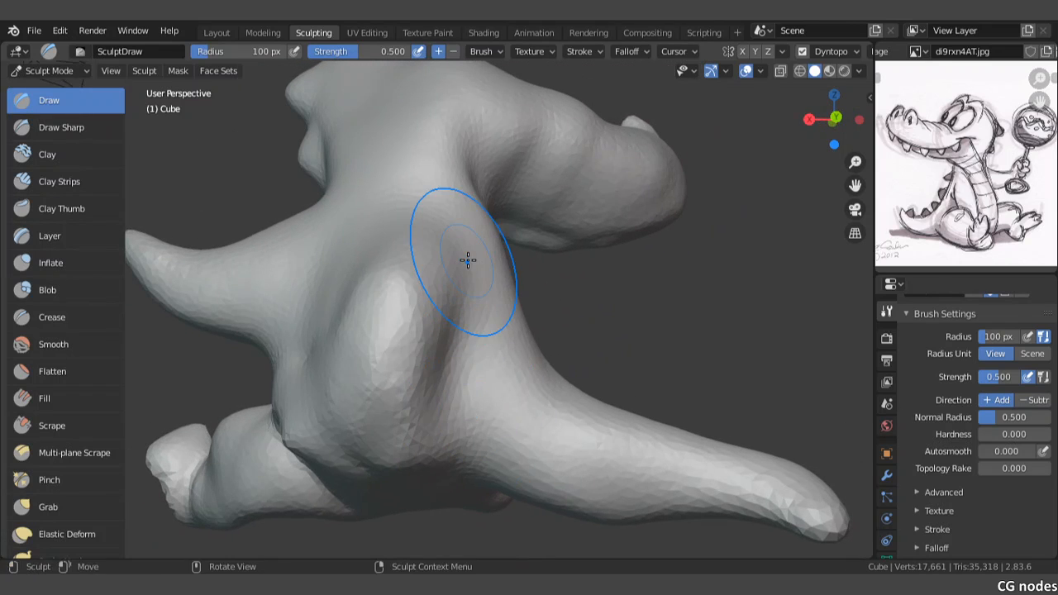
# Step: Fill out the upper and lower parts of the buttock with Draw strokes, and smooth its border with the leg and back
pyautogui.scroll(2, 461, 301)
pyautogui.moveTo(460, 306)
pyautogui.keyDown('ctrl'); pyautogui.mouseDown()
pyautogui.moveTo(408, 465)
pyautogui.moveTo(462, 321)
pyautogui.moveTo(361, 349)
pyautogui.moveTo(353, 309)
pyautogui.moveTo(325, 276)
pyautogui.moveTo(368, 416)
pyautogui.moveTo(290, 439)
pyautogui.moveTo(342, 472)
pyautogui.mouseUp(); pyautogui.keyUp('ctrl')
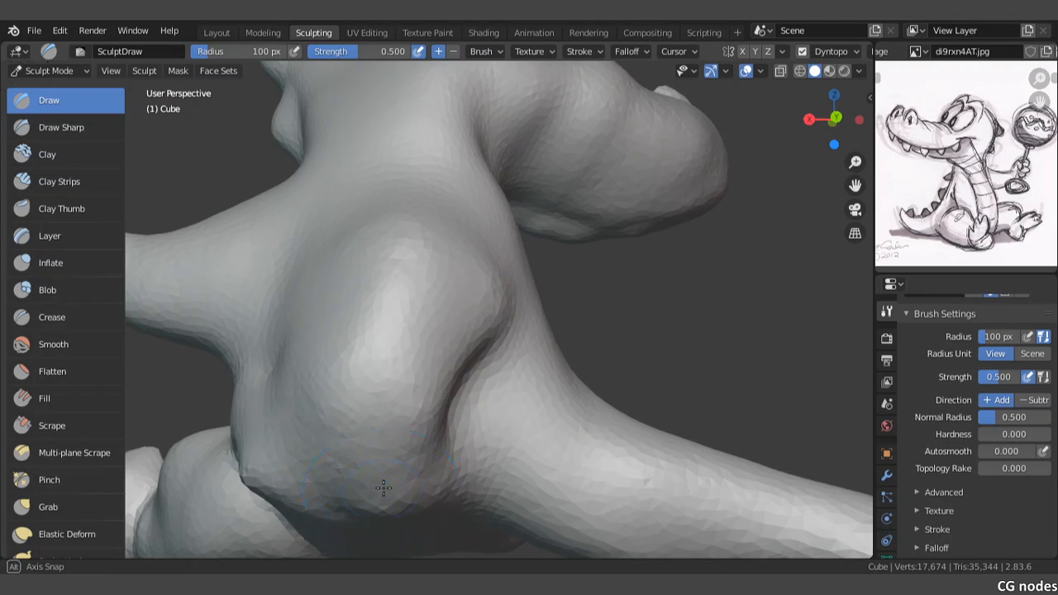
pyautogui.moveTo(383, 489)
pyautogui.mouseDown(button='middle')
pyautogui.moveTo(386, 427)
pyautogui.moveTo(392, 469)
pyautogui.mouseUp(button='middle')
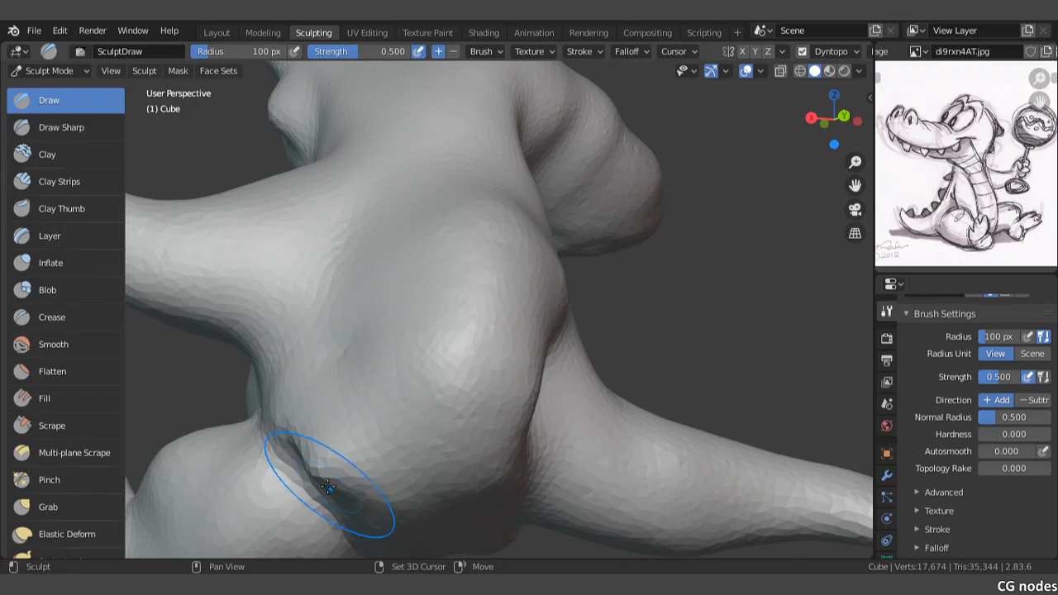
pyautogui.keyDown('shift'); pyautogui.moveTo(329, 486); pyautogui.dragTo(307, 439); pyautogui.keyUp('shift')
pyautogui.keyDown('shift'); pyautogui.moveTo(376, 372); pyautogui.dragTo(423, 418, button='middle'); pyautogui.keyUp('shift')
pyautogui.scroll(-4, 404, 424)
pyautogui.scroll(2, 414, 424)
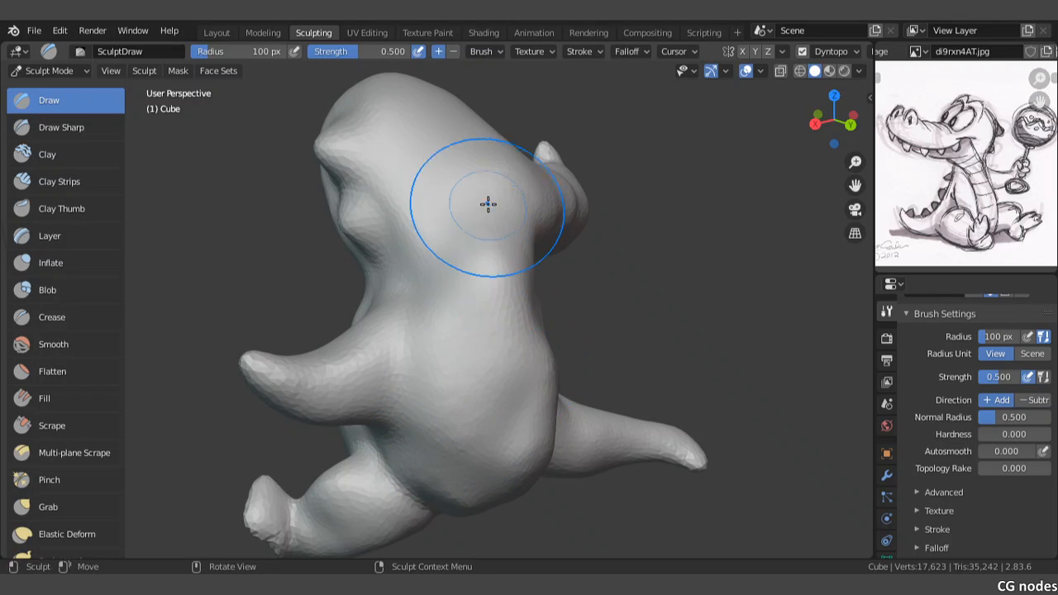
# Step: Even out the nape and back down to the buttock, and check the figure from behind and from the side
pyautogui.moveTo(479, 229)
pyautogui.mouseDown(button='middle')
pyautogui.moveTo(479, 326)
pyautogui.moveTo(561, 375)
pyautogui.moveTo(642, 315)
pyautogui.moveTo(690, 424)
pyautogui.moveTo(537, 359)
pyautogui.moveTo(541, 383)
pyautogui.moveTo(283, 448)
pyautogui.moveTo(503, 385)
pyautogui.moveTo(515, 318)
pyautogui.moveTo(515, 347)
pyautogui.moveTo(534, 371)
pyautogui.mouseUp(button='middle')
pyautogui.moveTo(444, 238)
pyautogui.mouseDown(button='middle')
pyautogui.moveTo(455, 366)
pyautogui.moveTo(649, 394)
pyautogui.moveTo(457, 279)
pyautogui.mouseUp(button='middle')
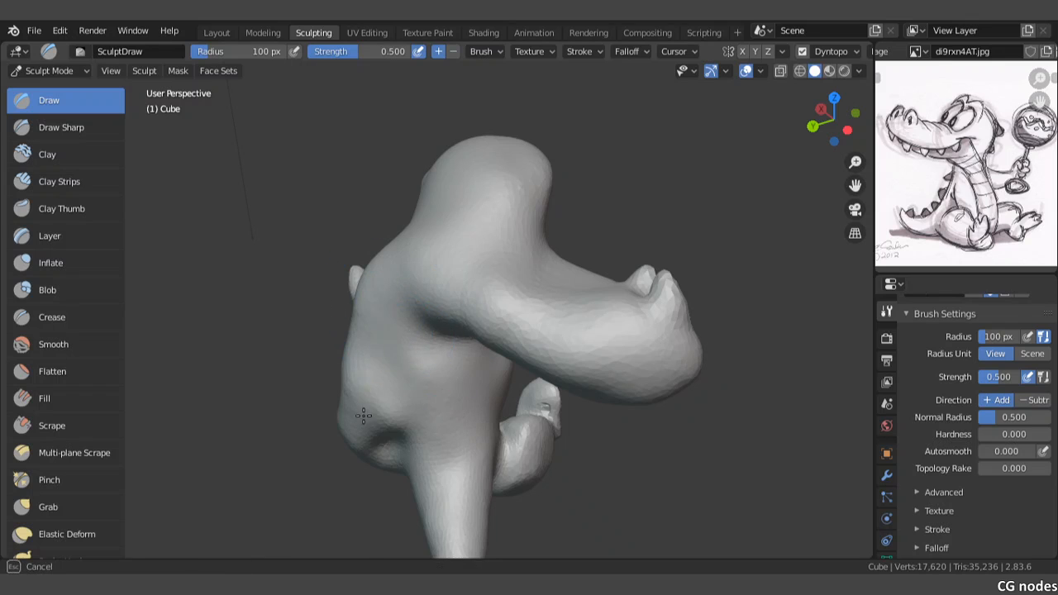
pyautogui.moveTo(385, 400); pyautogui.dragTo(373, 515, button='middle')
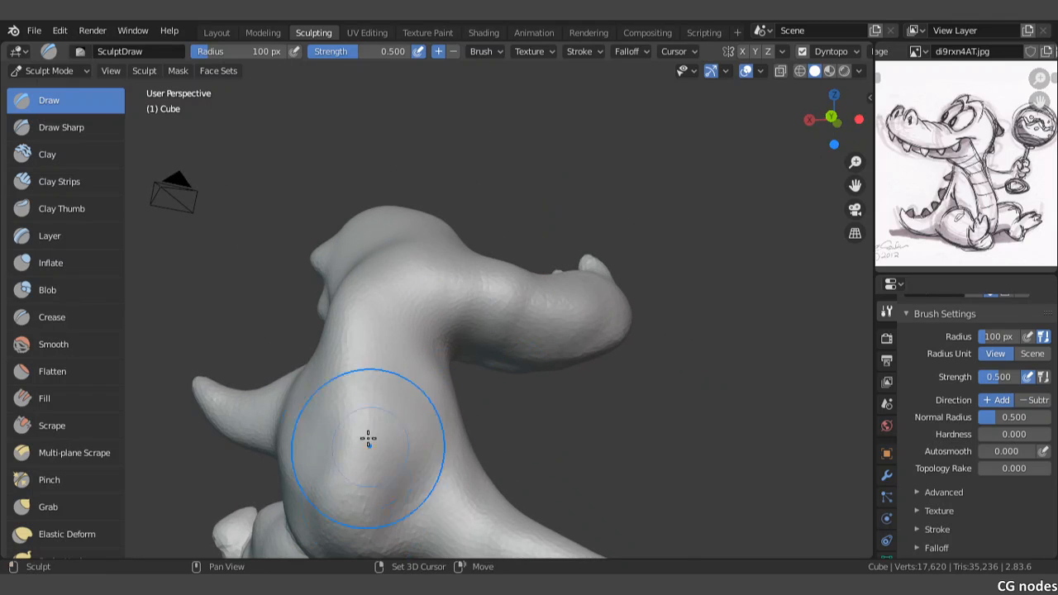
pyautogui.moveTo(335, 481)
pyautogui.mouseDown(button='middle')
pyautogui.moveTo(330, 515)
pyautogui.moveTo(355, 458)
pyautogui.moveTo(371, 454)
pyautogui.moveTo(388, 478)
pyautogui.moveTo(402, 394)
pyautogui.moveTo(459, 369)
pyautogui.mouseUp(button='middle')
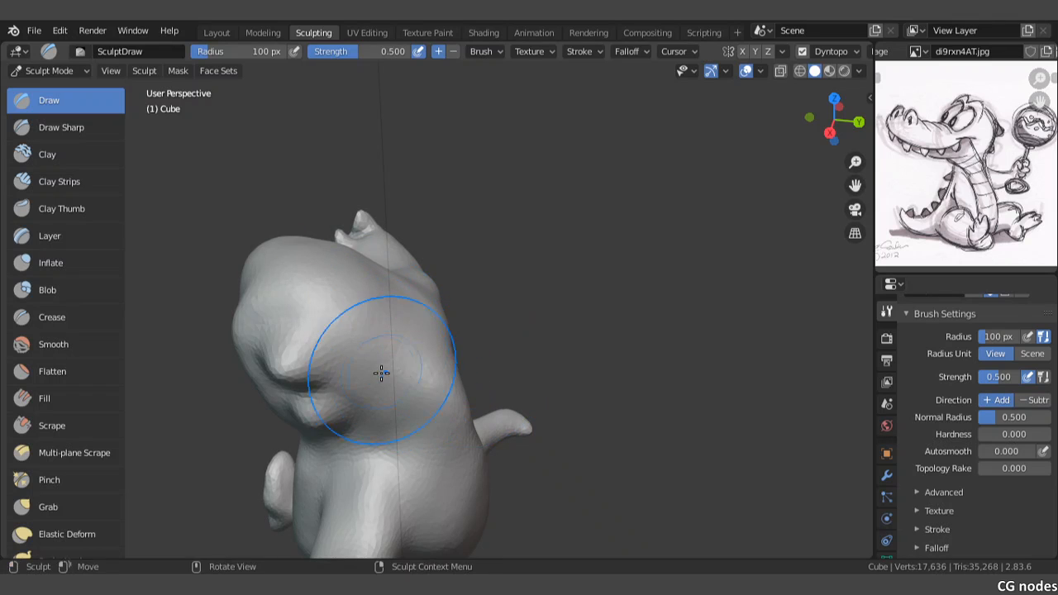
pyautogui.moveTo(381, 373)
pyautogui.mouseDown(button='middle')
pyautogui.moveTo(331, 500)
pyautogui.moveTo(419, 402)
pyautogui.moveTo(438, 411)
pyautogui.moveTo(479, 357)
pyautogui.moveTo(446, 355)
pyautogui.moveTo(447, 367)
pyautogui.moveTo(397, 339)
pyautogui.mouseUp(button='middle')
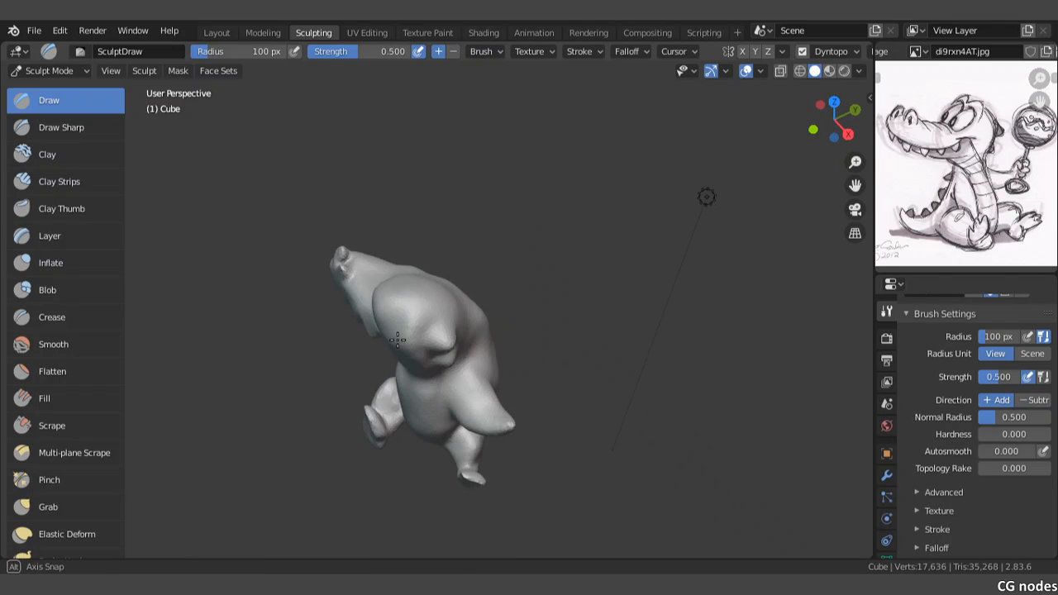
# Step: Build up a raised ridge across the back of the head above the pointed bumps with the Draw brush
pyautogui.scroll(5, 423, 325)
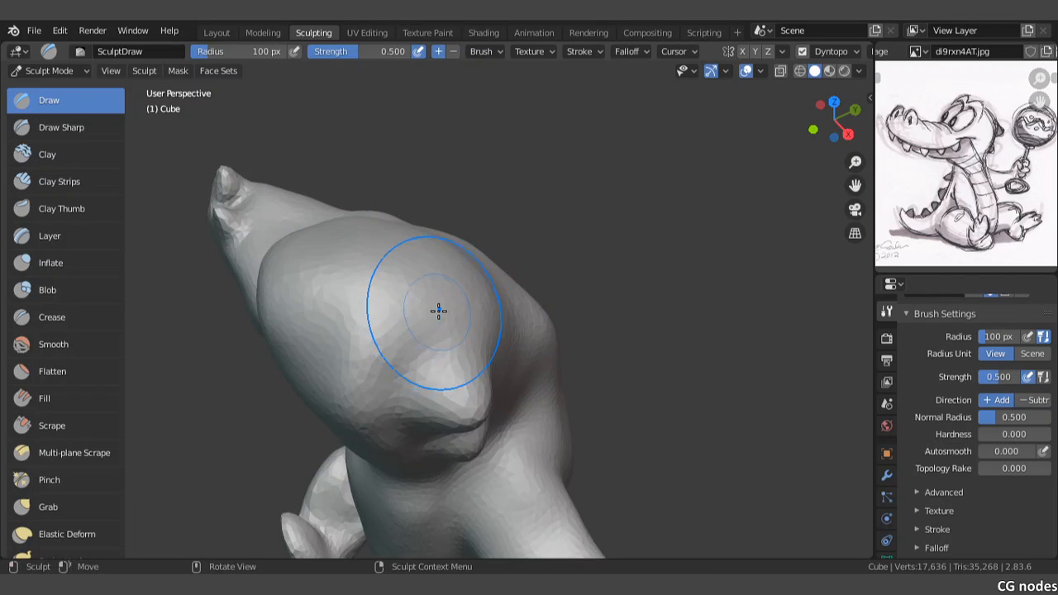
pyautogui.moveTo(463, 322)
pyautogui.mouseDown(button='middle')
pyautogui.moveTo(445, 334)
pyautogui.moveTo(357, 333)
pyautogui.mouseUp(button='middle')
pyautogui.moveTo(356, 334)
pyautogui.mouseDown()
pyautogui.moveTo(340, 347)
pyautogui.moveTo(449, 356)
pyautogui.mouseUp()
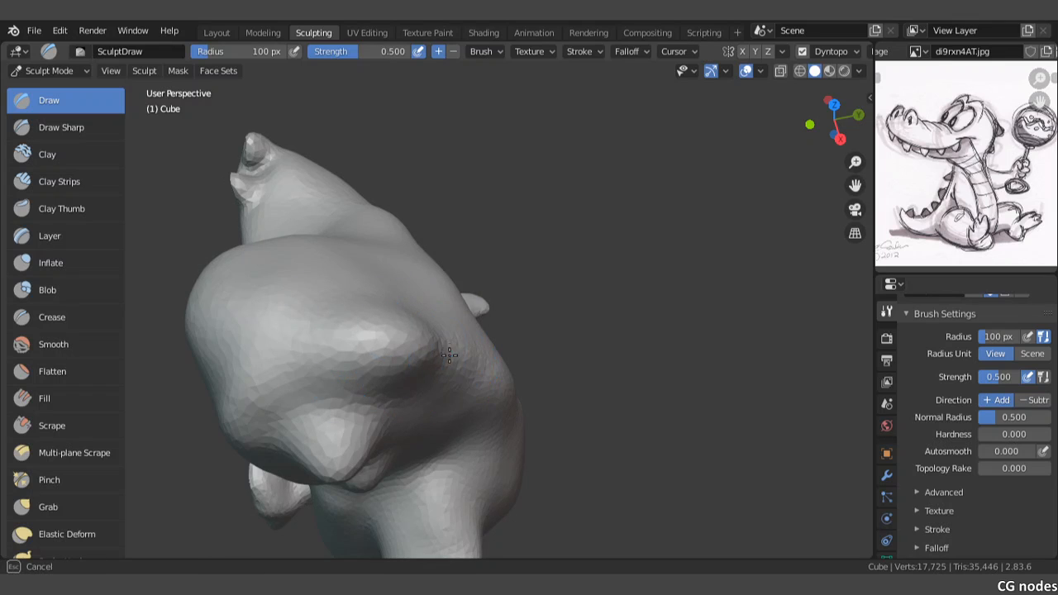
# Step: Try to carve a sharp groove along the ridge on the back of the head with the Draw Sharp brush, and undo it
pyautogui.click(84, 127)
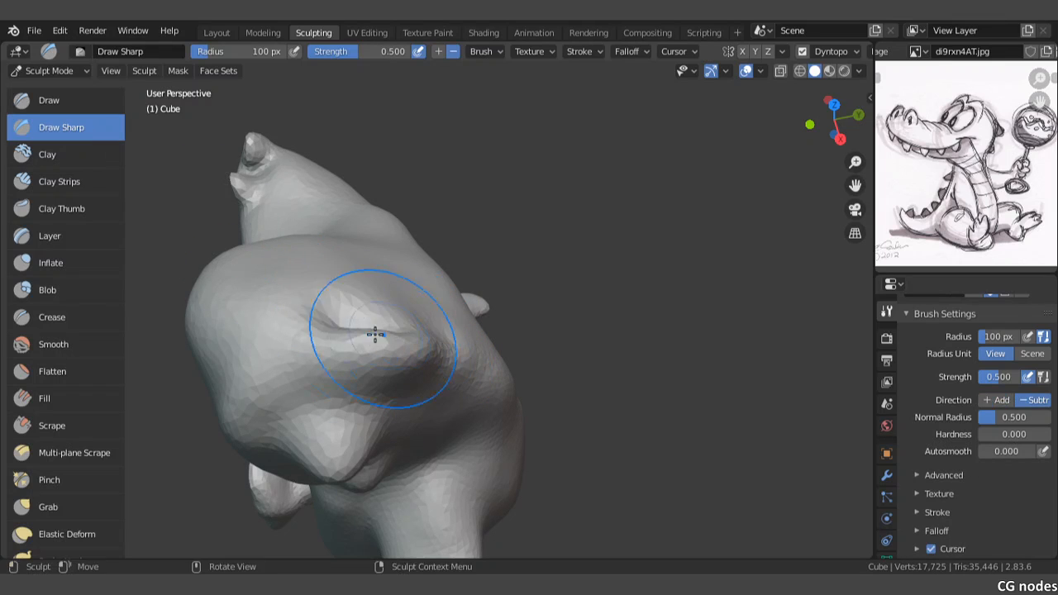
pyautogui.moveTo(375, 334); pyautogui.dragTo(418, 326)
pyautogui.moveTo(418, 326); pyautogui.dragTo(263, 271, button='middle')
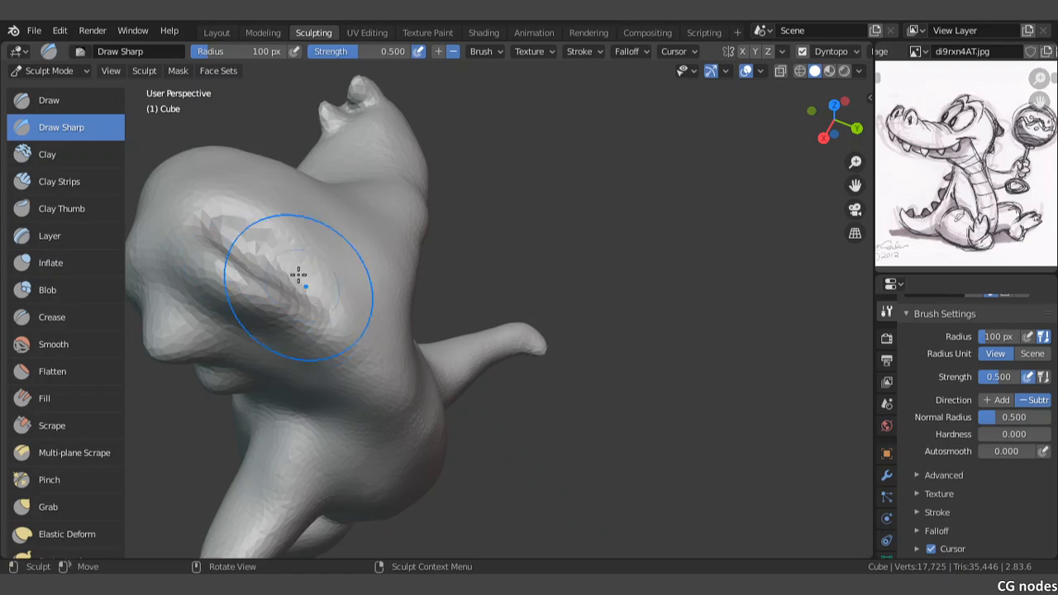
pyautogui.hotkey('ctrl', 'z')
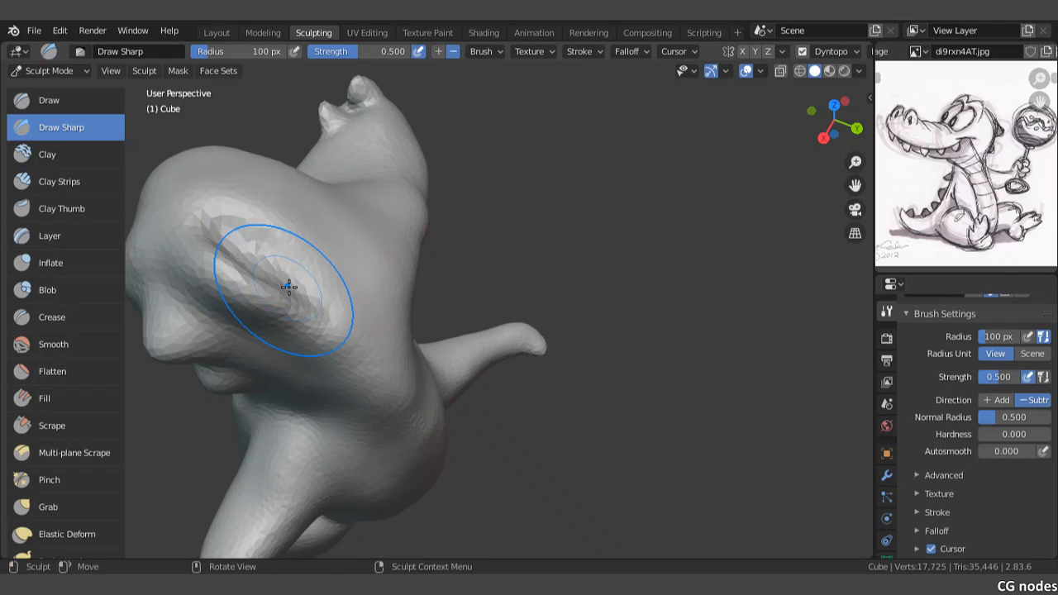
pyautogui.hotkey('ctrl', 'z')
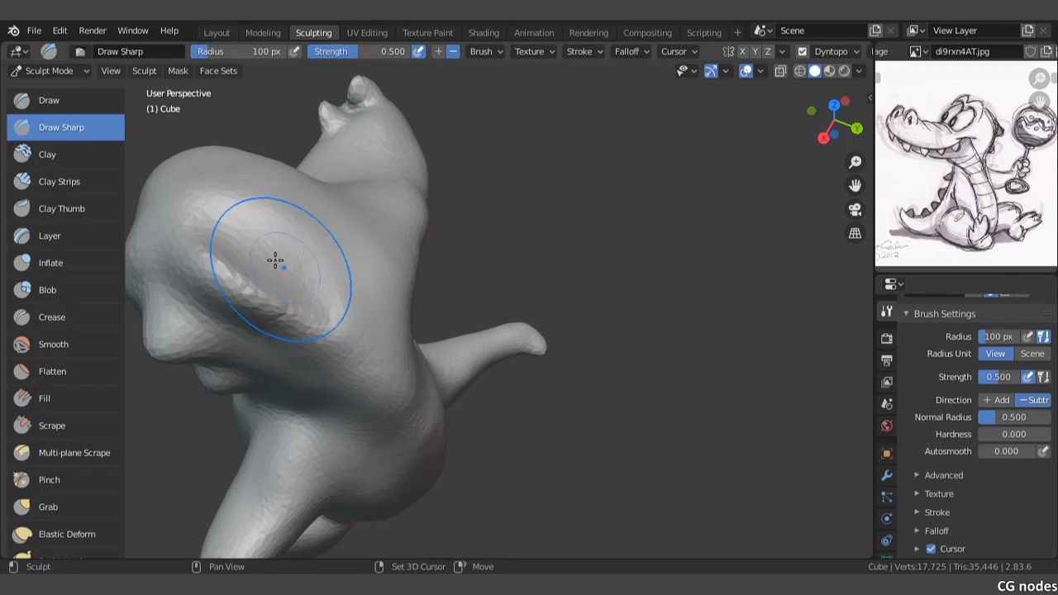
# Step: Build up a rounded bump on the back of the head above the pointed bumps with the Draw brush
pyautogui.click(56, 72)
pyautogui.click(59, 75)
pyautogui.click(61, 106)
pyautogui.moveTo(241, 280)
pyautogui.mouseDown()
pyautogui.moveTo(285, 275)
pyautogui.moveTo(270, 253)
pyautogui.moveTo(357, 326)
pyautogui.mouseUp()
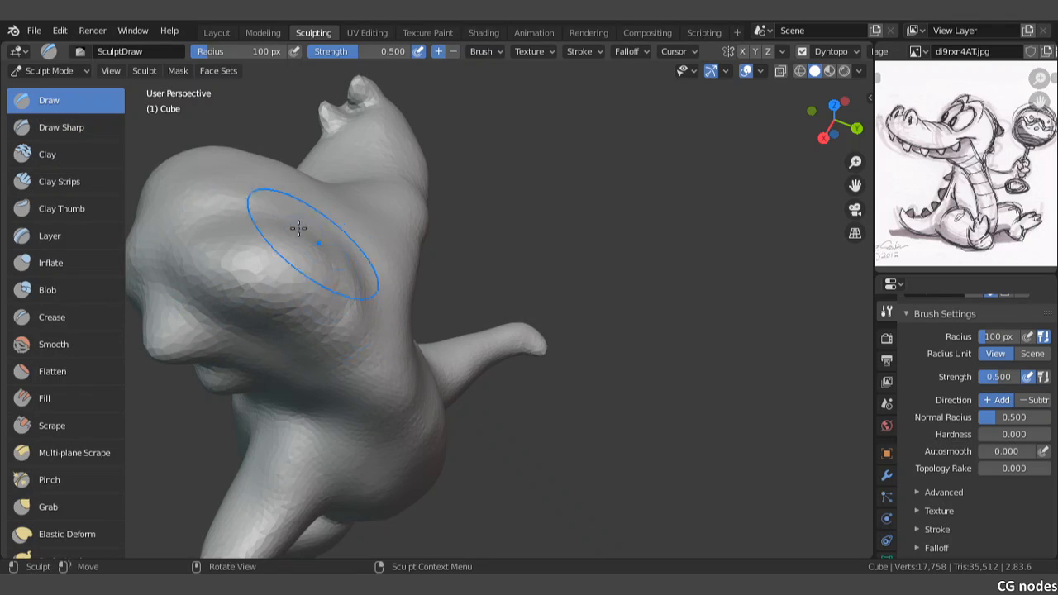
pyautogui.moveTo(295, 229); pyautogui.dragTo(244, 216)
pyautogui.moveTo(245, 216); pyautogui.dragTo(425, 251, button='middle')
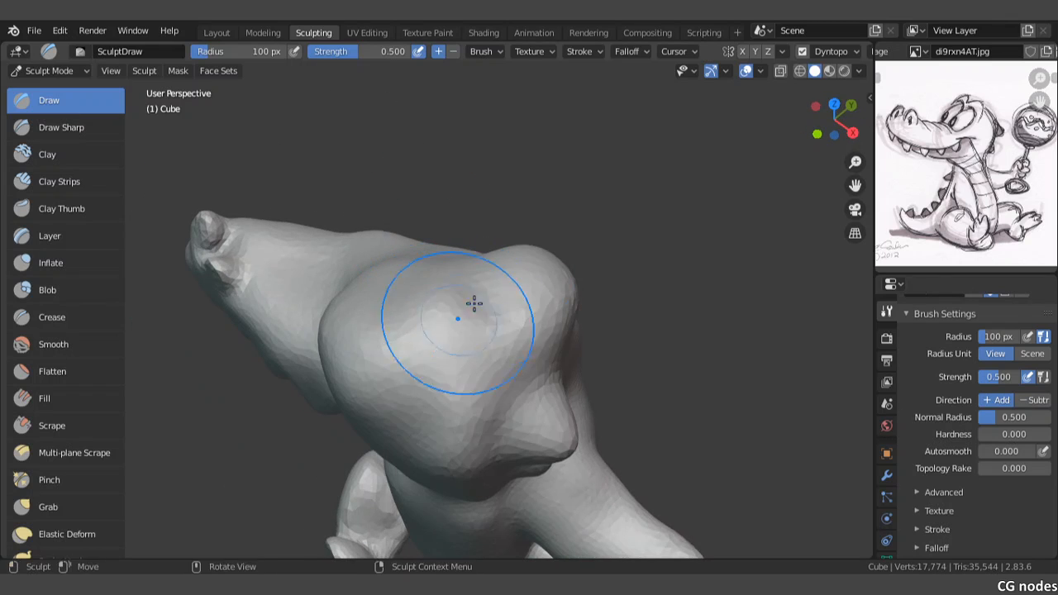
pyautogui.moveTo(472, 303); pyautogui.dragTo(495, 276)
pyautogui.moveTo(466, 301)
pyautogui.mouseDown(button='middle')
pyautogui.moveTo(397, 273)
pyautogui.moveTo(319, 208)
pyautogui.mouseUp(button='middle')
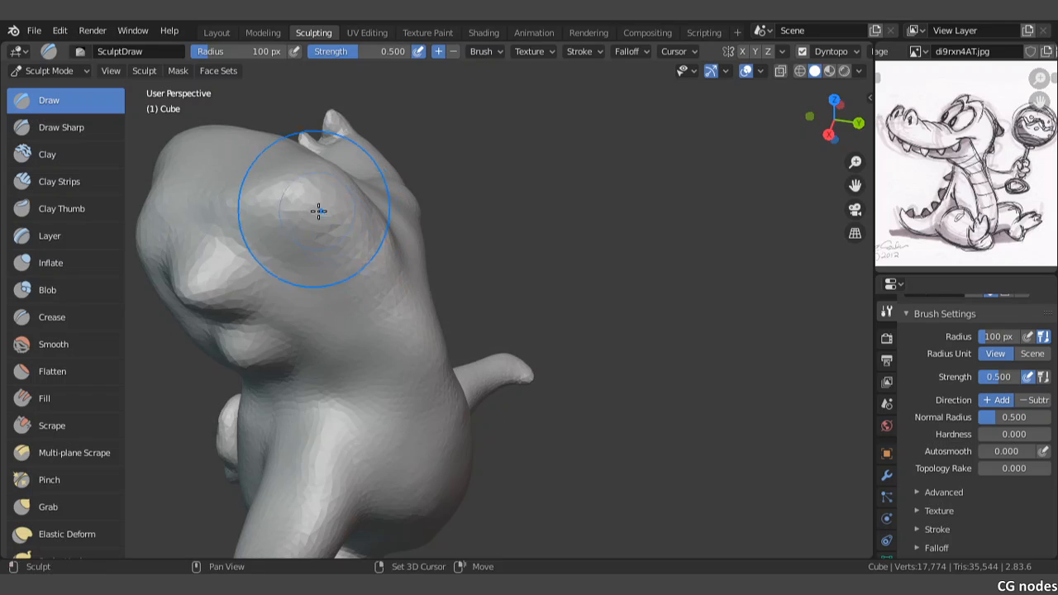
pyautogui.moveTo(319, 207)
pyautogui.mouseDown()
pyautogui.moveTo(295, 206)
pyautogui.moveTo(398, 269)
pyautogui.mouseUp()
# Step: Smooth the back of the head down into the neck, and check the head from the front and side
pyautogui.moveTo(254, 183); pyautogui.dragTo(513, 266, button='middle')
pyautogui.moveTo(569, 220)
pyautogui.mouseDown()
pyautogui.moveTo(505, 210)
pyautogui.moveTo(492, 224)
pyautogui.mouseUp()
pyautogui.moveTo(492, 224)
pyautogui.mouseDown(button='middle')
pyautogui.moveTo(493, 267)
pyautogui.moveTo(455, 241)
pyautogui.moveTo(510, 219)
pyautogui.mouseUp(button='middle')
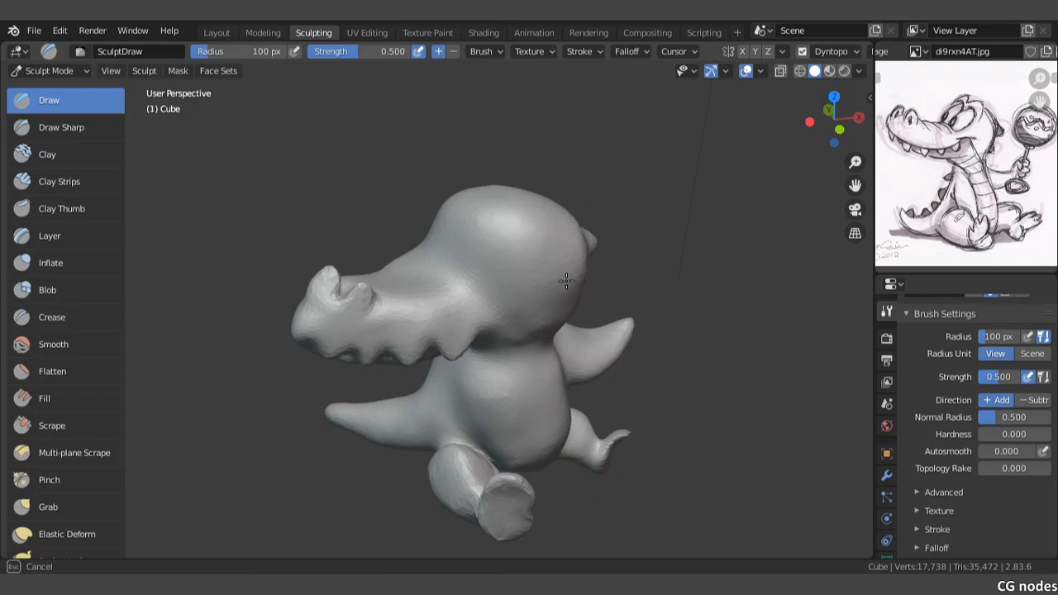
pyautogui.moveTo(569, 295); pyautogui.dragTo(555, 270)
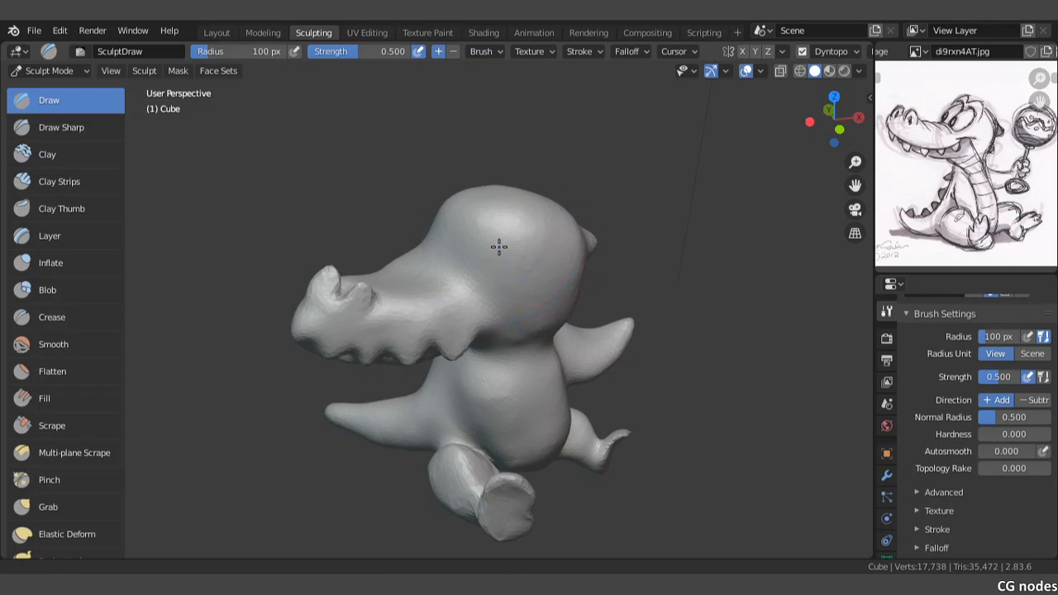
pyautogui.moveTo(498, 246); pyautogui.dragTo(389, 286, button='middle')
pyautogui.scroll(4, 392, 276)
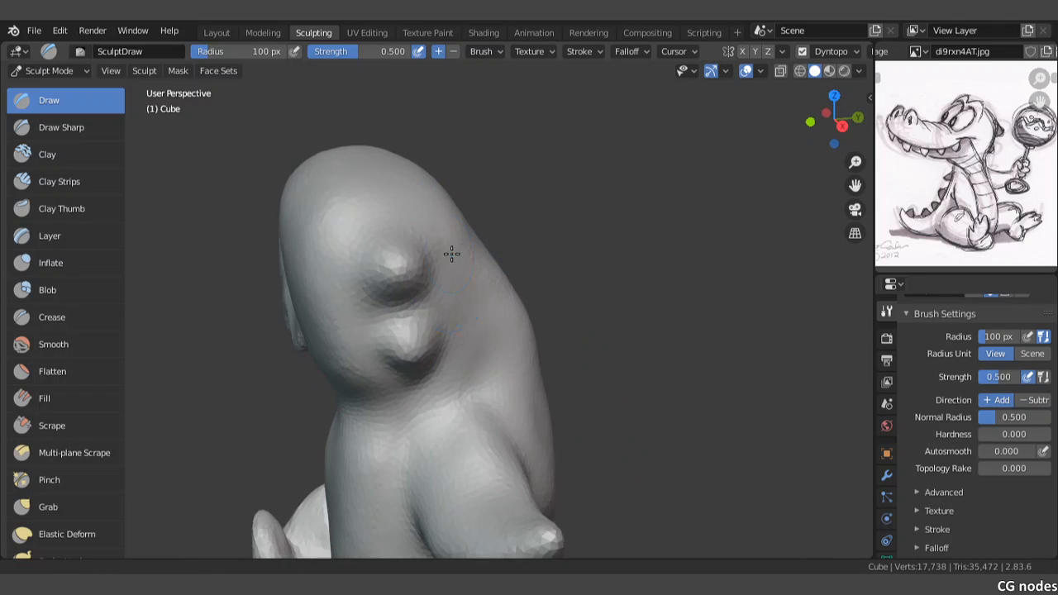
pyautogui.moveTo(451, 253)
pyautogui.mouseDown(button='middle')
pyautogui.moveTo(494, 265)
pyautogui.moveTo(407, 277)
pyautogui.mouseUp(button='middle')
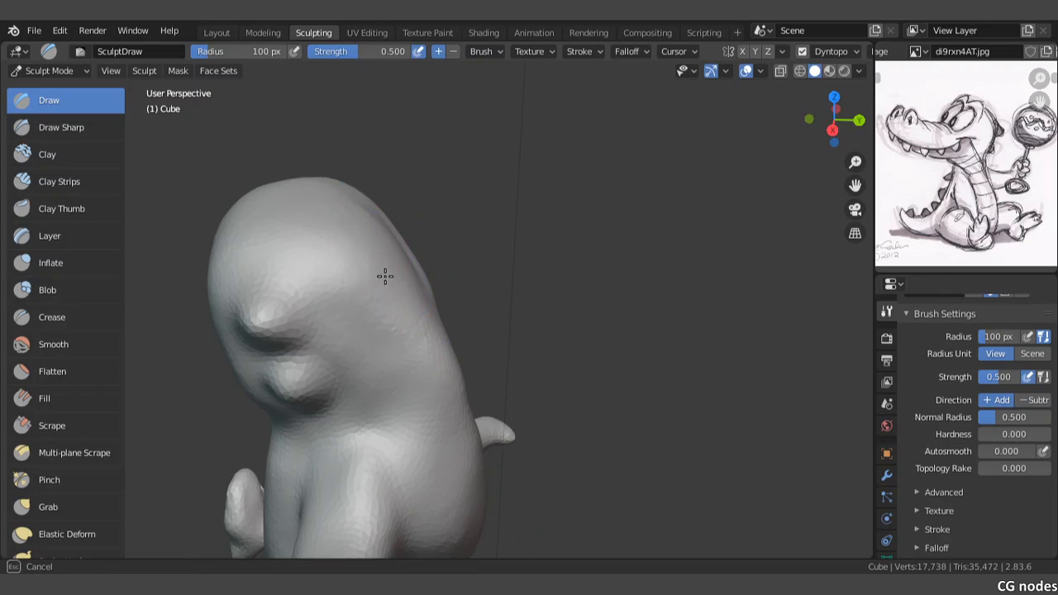
# Step: Add volume to the crown and back of the head with Draw strokes, and blend them into the neck
pyautogui.moveTo(384, 276); pyautogui.dragTo(397, 269)
pyautogui.moveTo(309, 224)
pyautogui.mouseDown()
pyautogui.moveTo(298, 218)
pyautogui.moveTo(313, 191)
pyautogui.mouseUp()
pyautogui.moveTo(381, 234); pyautogui.dragTo(348, 246, button='middle')
pyautogui.moveTo(349, 205)
pyautogui.mouseDown()
pyautogui.moveTo(372, 212)
pyautogui.moveTo(406, 253)
pyautogui.mouseUp()
pyautogui.moveTo(339, 216); pyautogui.dragTo(319, 180)
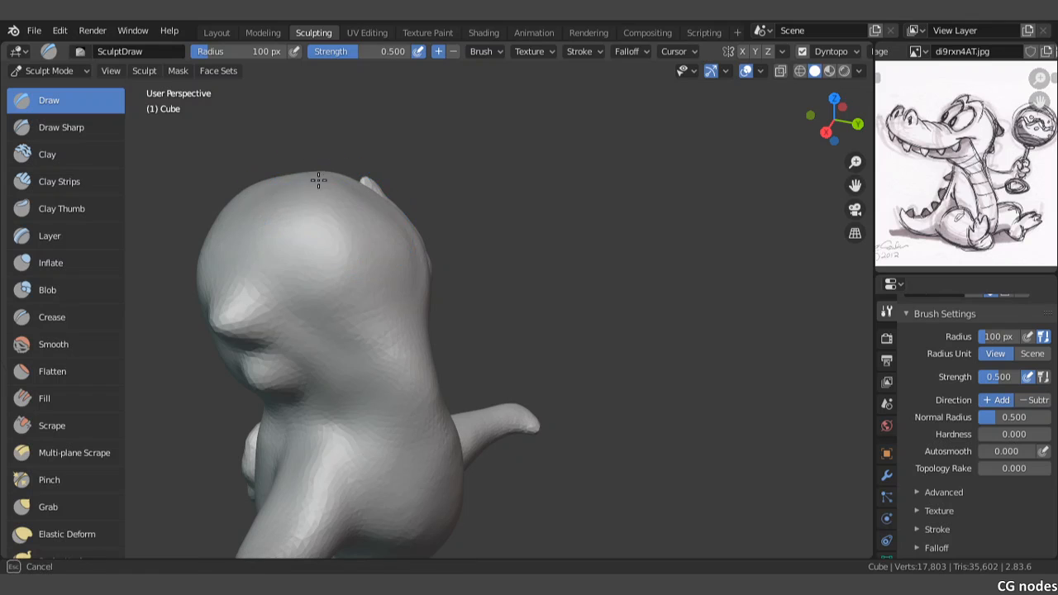
pyautogui.moveTo(407, 263); pyautogui.dragTo(334, 284, button='middle')
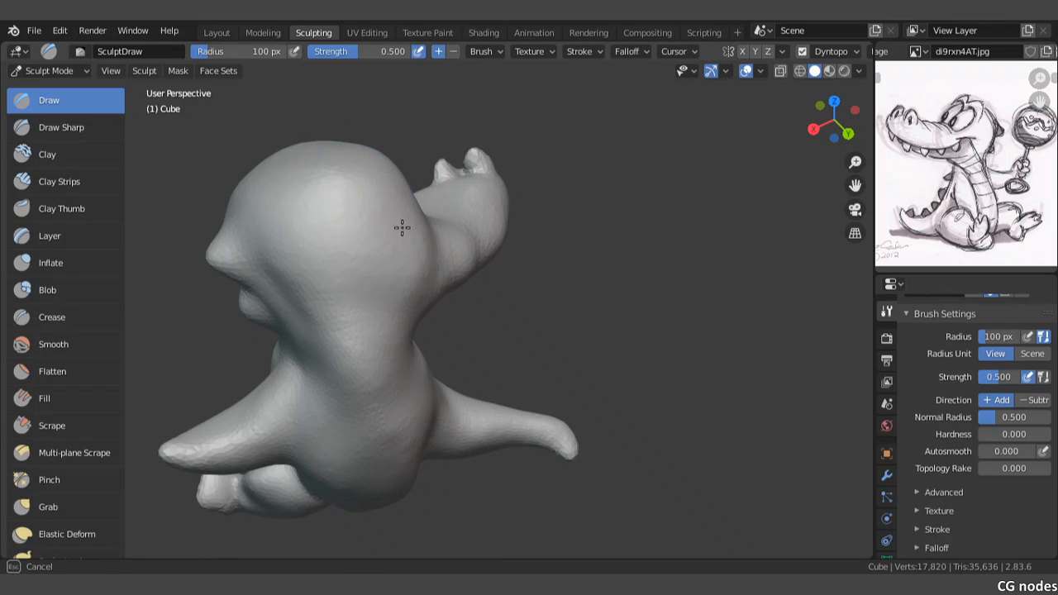
# Step: Round off the side and top of the head, comparing its shape from behind and from the front
pyautogui.moveTo(299, 273); pyautogui.dragTo(459, 287, button='middle')
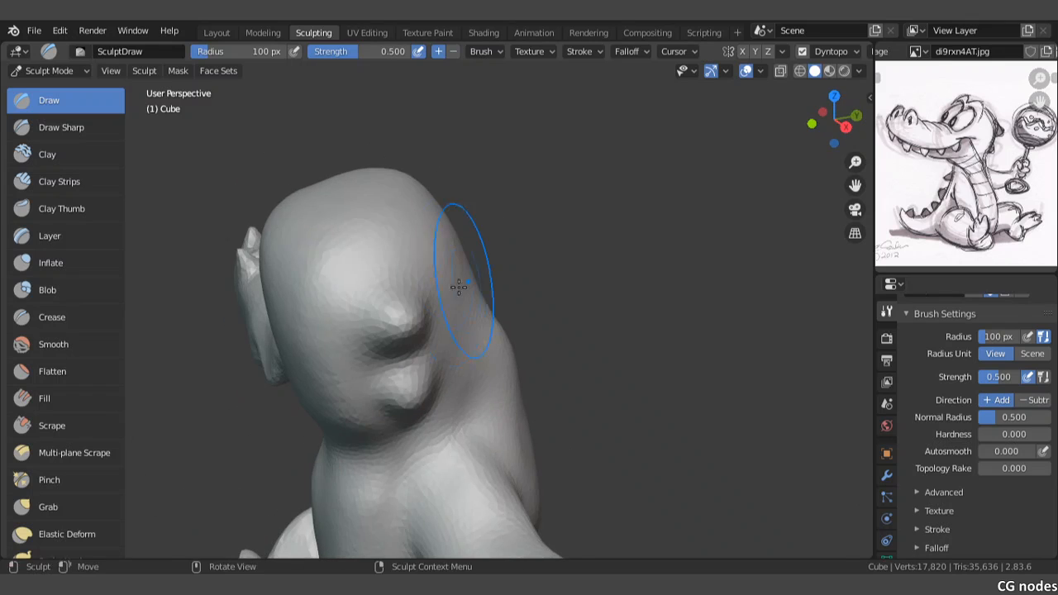
pyautogui.moveTo(332, 195); pyautogui.dragTo(450, 222, button='middle')
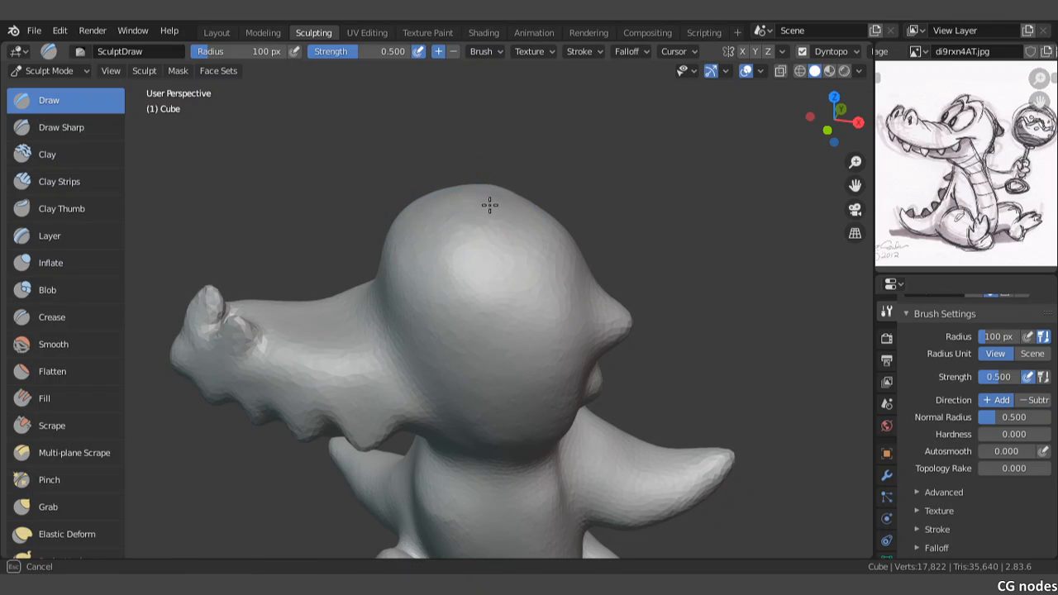
pyautogui.moveTo(515, 226)
pyautogui.mouseDown(button='middle')
pyautogui.moveTo(399, 265)
pyautogui.moveTo(548, 252)
pyautogui.moveTo(534, 212)
pyautogui.moveTo(559, 248)
pyautogui.moveTo(375, 256)
pyautogui.moveTo(341, 238)
pyautogui.moveTo(342, 300)
pyautogui.mouseUp(button='middle')
pyautogui.scroll(2, 343, 300)
pyautogui.moveTo(299, 273)
pyautogui.mouseDown()
pyautogui.moveTo(272, 279)
pyautogui.moveTo(232, 212)
pyautogui.mouseUp()
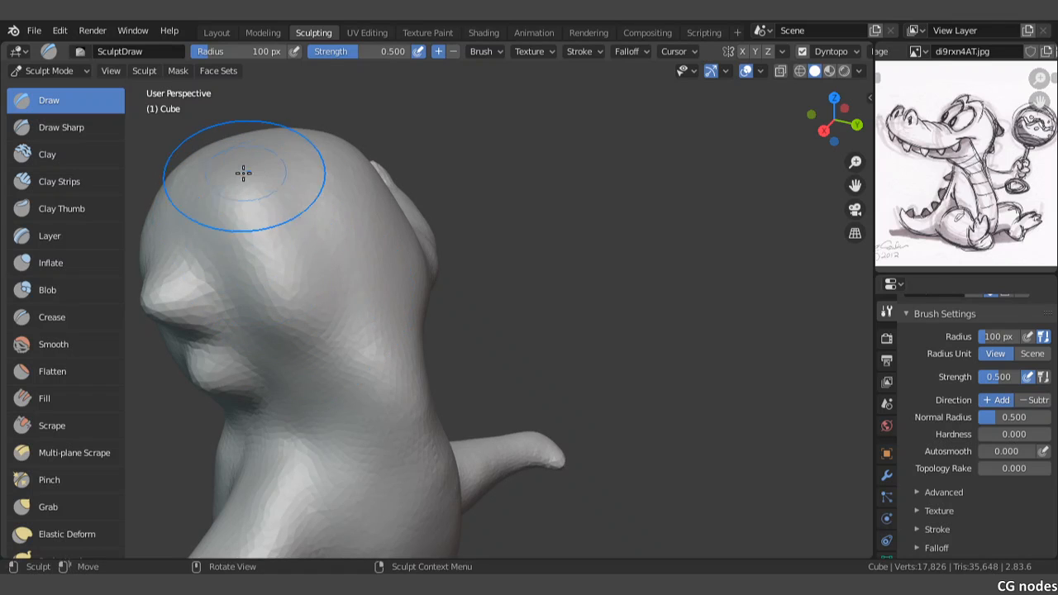
# Step: Fill out the rear of the skull between the crown and the neck with Draw strokes, and even out the surface
pyautogui.moveTo(228, 170)
pyautogui.mouseDown()
pyautogui.moveTo(305, 217)
pyautogui.moveTo(359, 273)
pyautogui.moveTo(375, 317)
pyautogui.mouseUp()
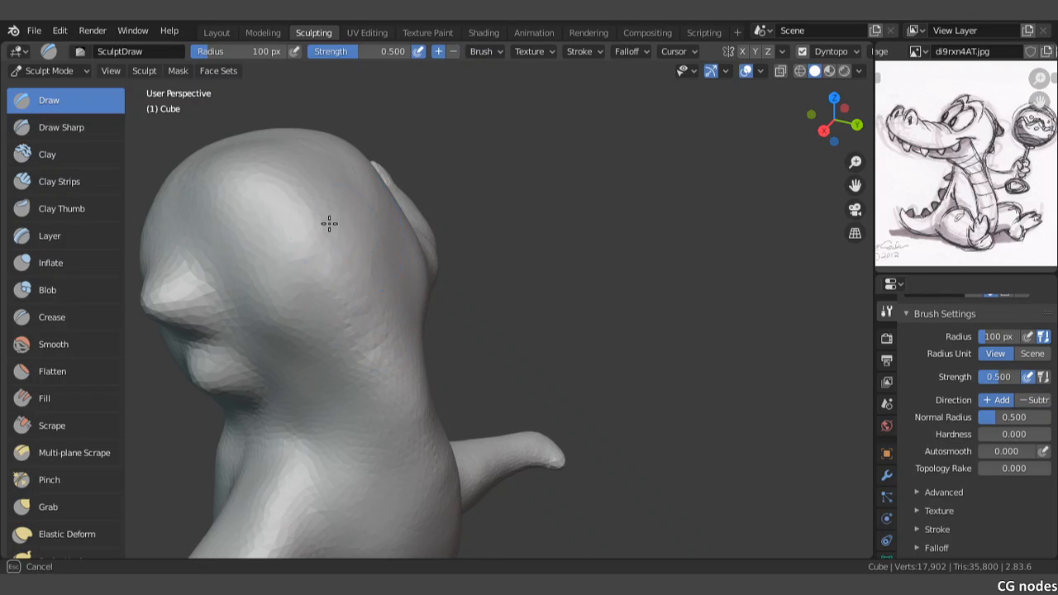
pyautogui.moveTo(291, 319); pyautogui.dragTo(295, 345)
pyautogui.moveTo(296, 215); pyautogui.dragTo(302, 278, button='middle')
pyautogui.moveTo(314, 213)
pyautogui.mouseDown()
pyautogui.moveTo(324, 291)
pyautogui.moveTo(331, 264)
pyautogui.mouseUp()
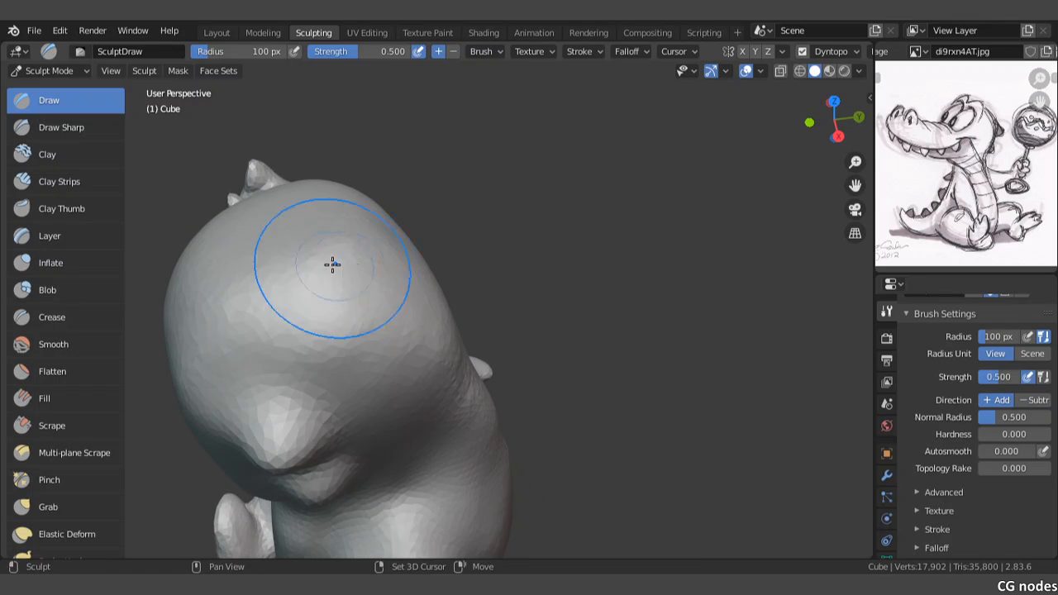
pyautogui.moveTo(234, 338)
pyautogui.mouseDown(button='middle')
pyautogui.moveTo(375, 284)
pyautogui.moveTo(494, 271)
pyautogui.moveTo(435, 279)
pyautogui.moveTo(482, 265)
pyautogui.mouseUp(button='middle')
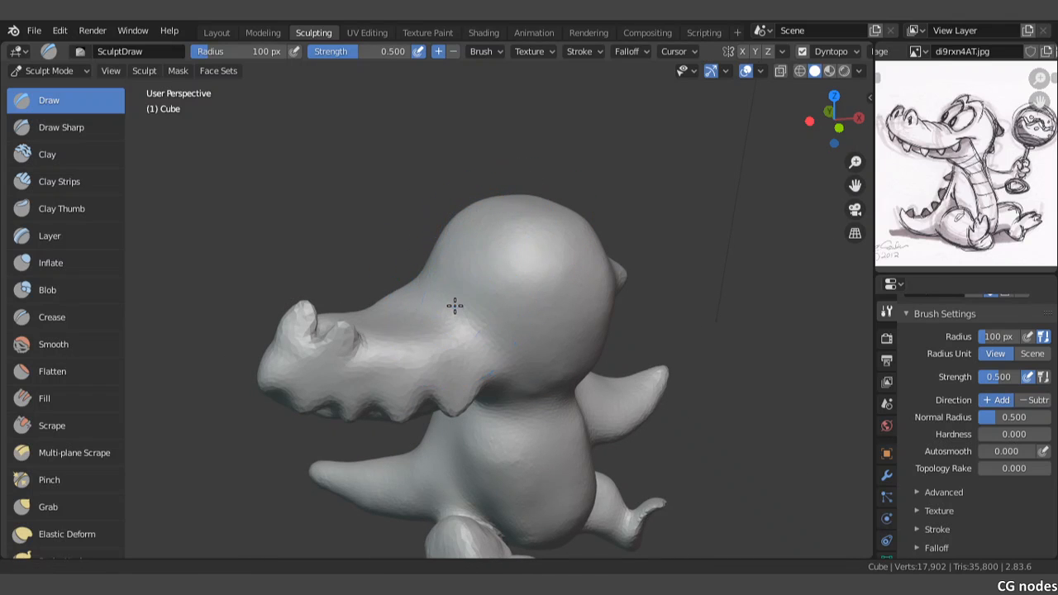
# Step: Carve a crease where the snout meets the round head with the Draw Sharp brush in subtract mode
pyautogui.scroll(5, 454, 284)
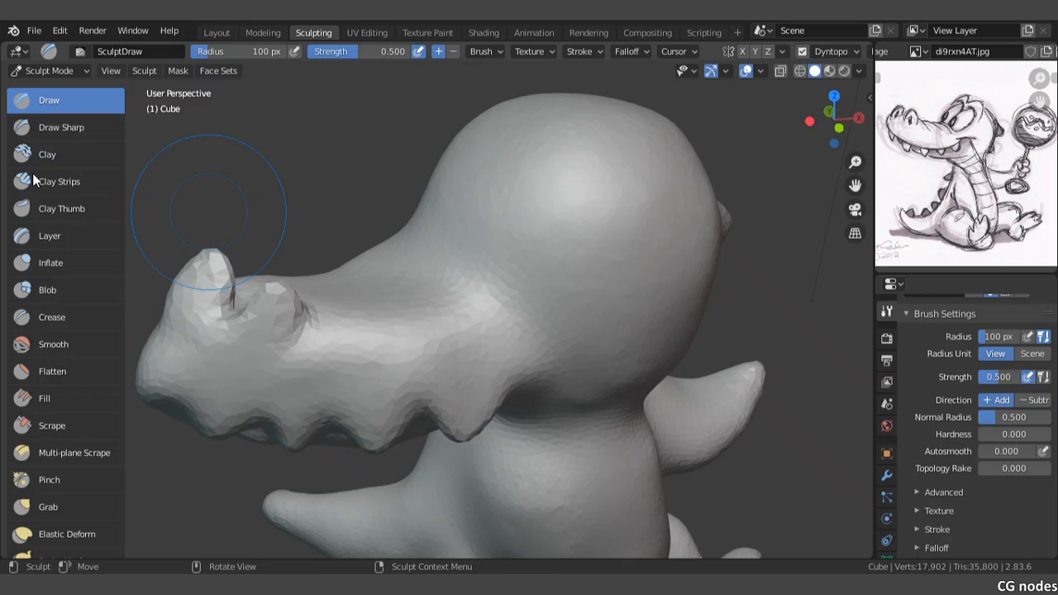
pyautogui.click(38, 126)
pyautogui.moveTo(418, 224); pyautogui.dragTo(501, 280)
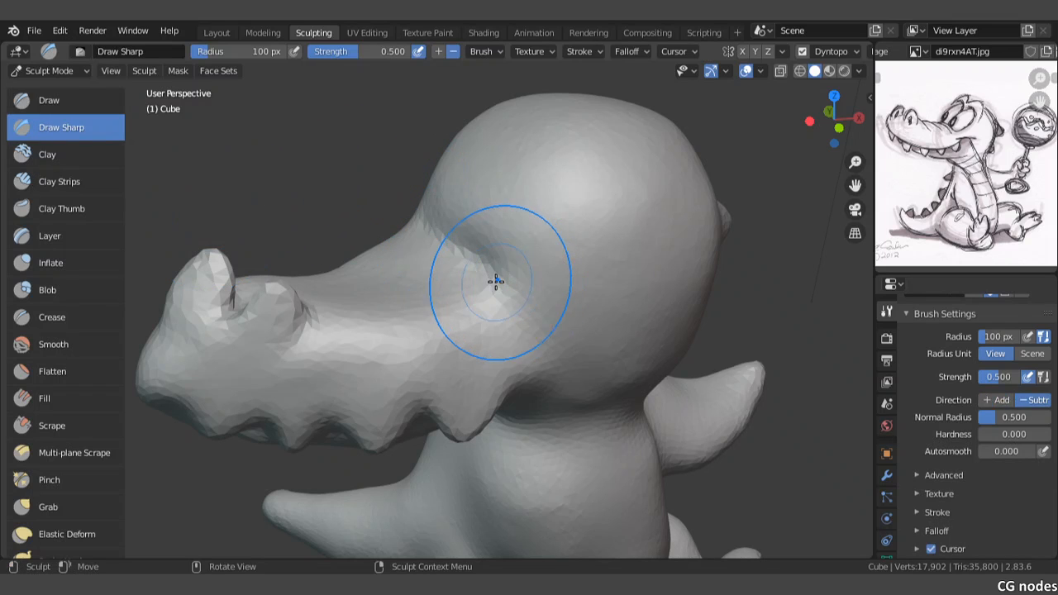
pyautogui.scroll(3, 457, 271)
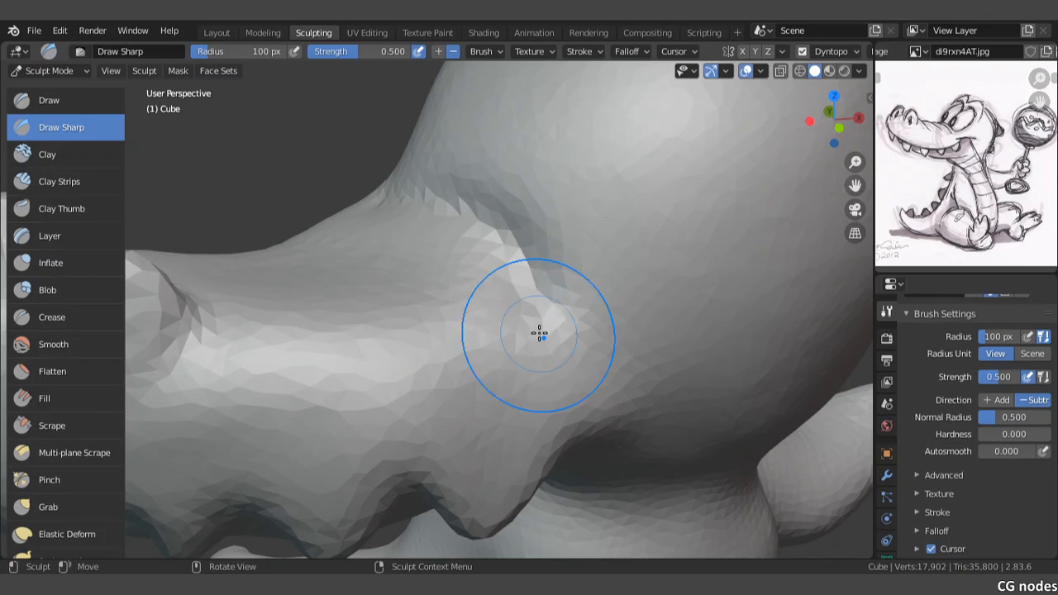
pyautogui.moveTo(539, 333)
pyautogui.mouseDown()
pyautogui.moveTo(559, 372)
pyautogui.moveTo(562, 339)
pyautogui.moveTo(533, 297)
pyautogui.mouseUp()
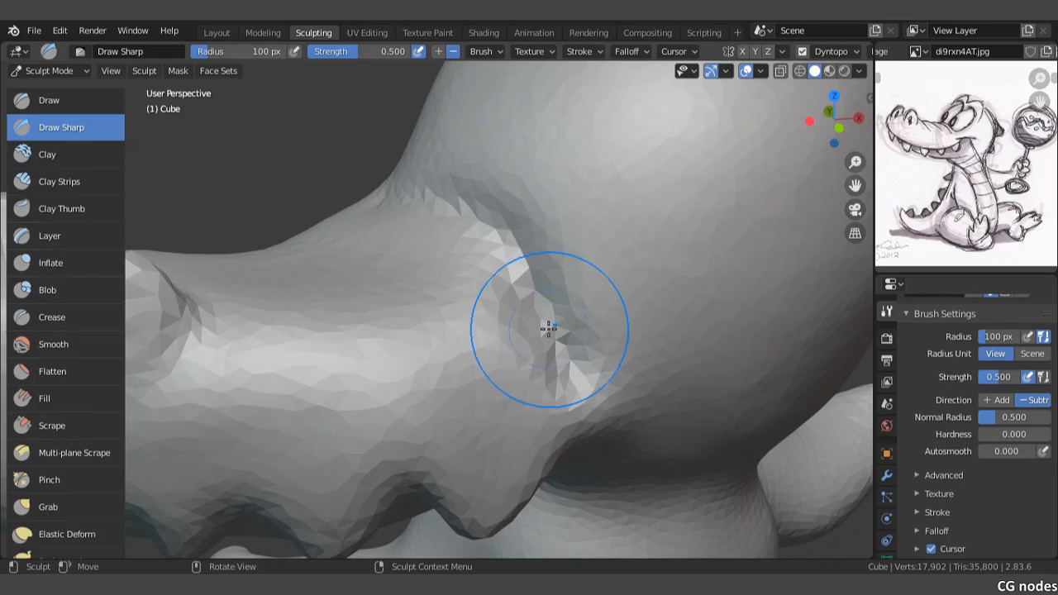
# Step: Soften the crease between the snout and the head on both sides, and check the whole figure in front view
pyautogui.moveTo(371, 205)
pyautogui.mouseDown(button='middle')
pyautogui.moveTo(385, 220)
pyautogui.moveTo(468, 232)
pyautogui.moveTo(463, 262)
pyautogui.moveTo(513, 234)
pyautogui.mouseUp(button='middle')
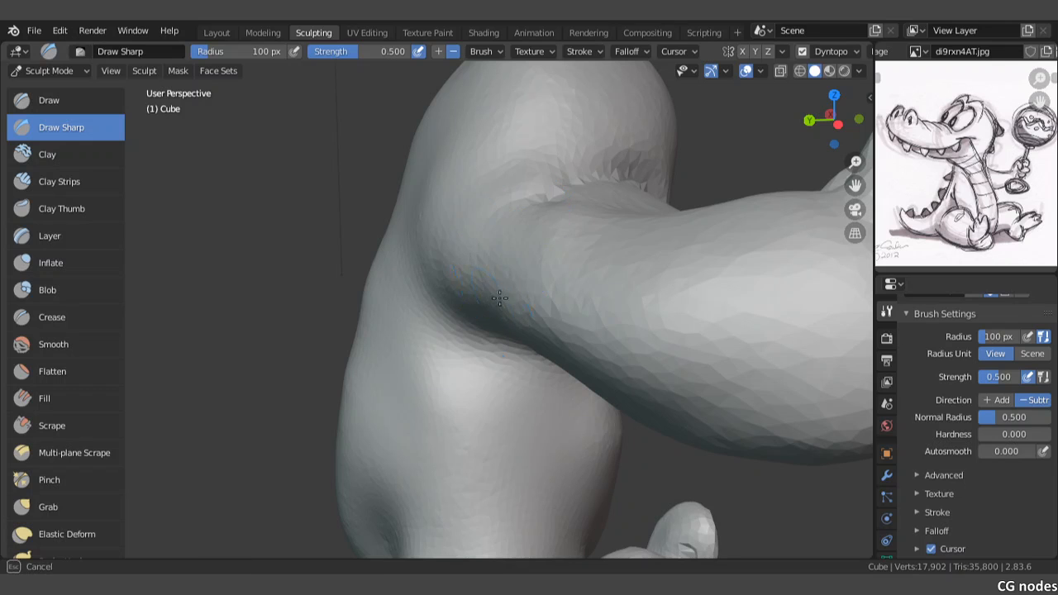
pyautogui.moveTo(600, 192)
pyautogui.mouseDown(button='middle')
pyautogui.moveTo(524, 210)
pyautogui.moveTo(693, 215)
pyautogui.moveTo(697, 295)
pyautogui.moveTo(619, 215)
pyautogui.mouseUp(button='middle')
pyautogui.moveTo(619, 203)
pyautogui.keyDown('shift'); pyautogui.mouseDown()
pyautogui.moveTo(586, 193)
pyautogui.moveTo(619, 310)
pyautogui.mouseUp(); pyautogui.keyUp('shift')
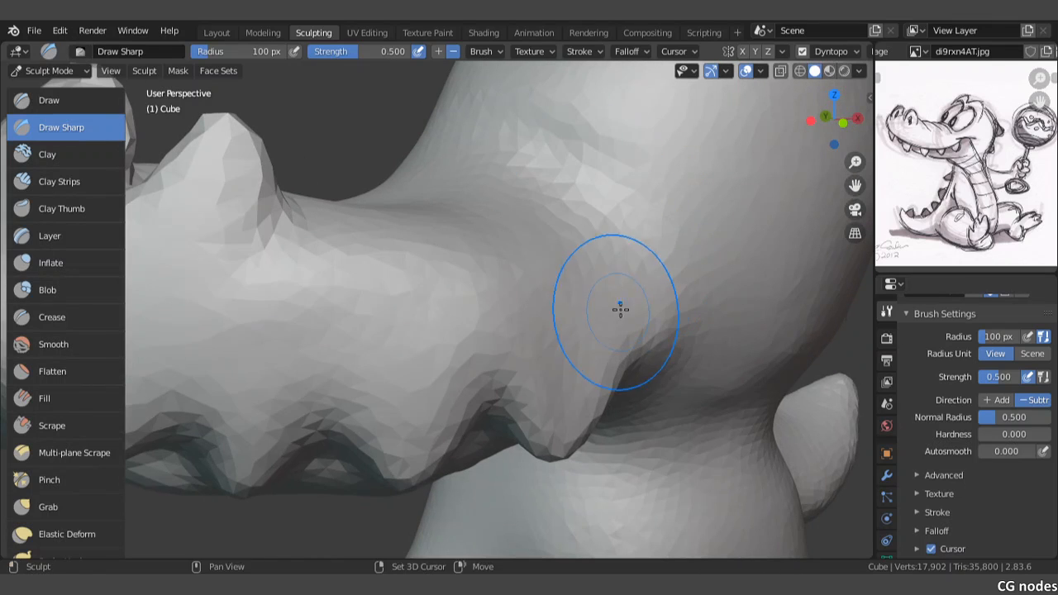
pyautogui.scroll(-6, 605, 277)
pyautogui.moveTo(601, 268)
pyautogui.mouseDown(button='middle')
pyautogui.moveTo(505, 274)
pyautogui.moveTo(515, 279)
pyautogui.moveTo(503, 250)
pyautogui.moveTo(453, 229)
pyautogui.moveTo(506, 221)
pyautogui.mouseUp(button='middle')
pyautogui.press('KP_1')
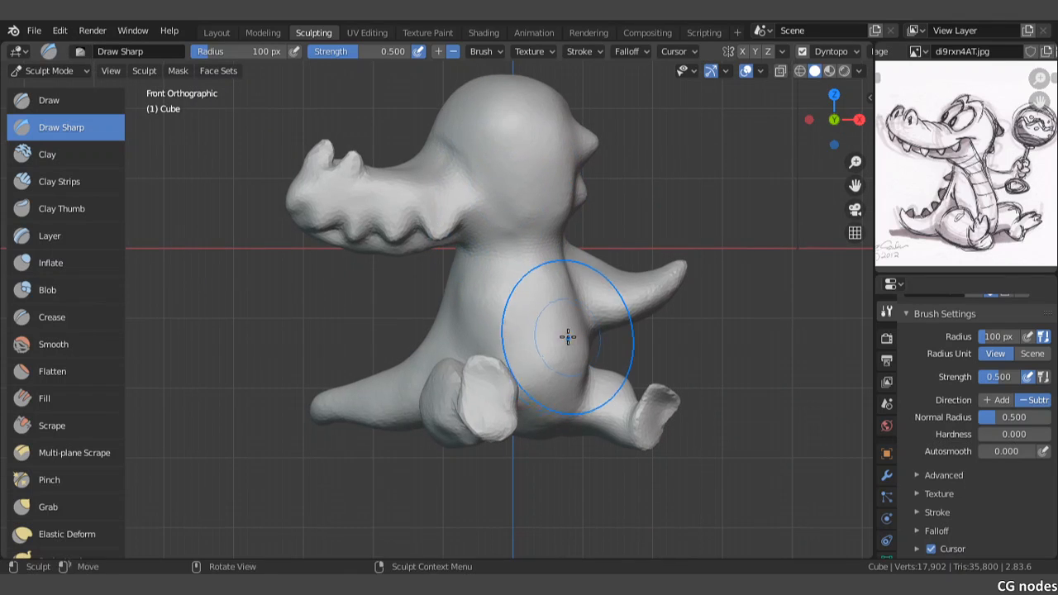
# Step: Pull a thumb upward from the tip of the arm in front view with the Snake Hook brush
pyautogui.moveTo(559, 338)
pyautogui.keyDown('shift'); pyautogui.mouseDown(button='middle')
pyautogui.moveTo(553, 287)
pyautogui.moveTo(659, 297)
pyautogui.moveTo(656, 418)
pyautogui.moveTo(470, 291)
pyautogui.moveTo(507, 305)
pyautogui.moveTo(447, 305)
pyautogui.mouseUp(button='middle'); pyautogui.keyUp('shift')
pyautogui.scroll(-2, 29, 442)
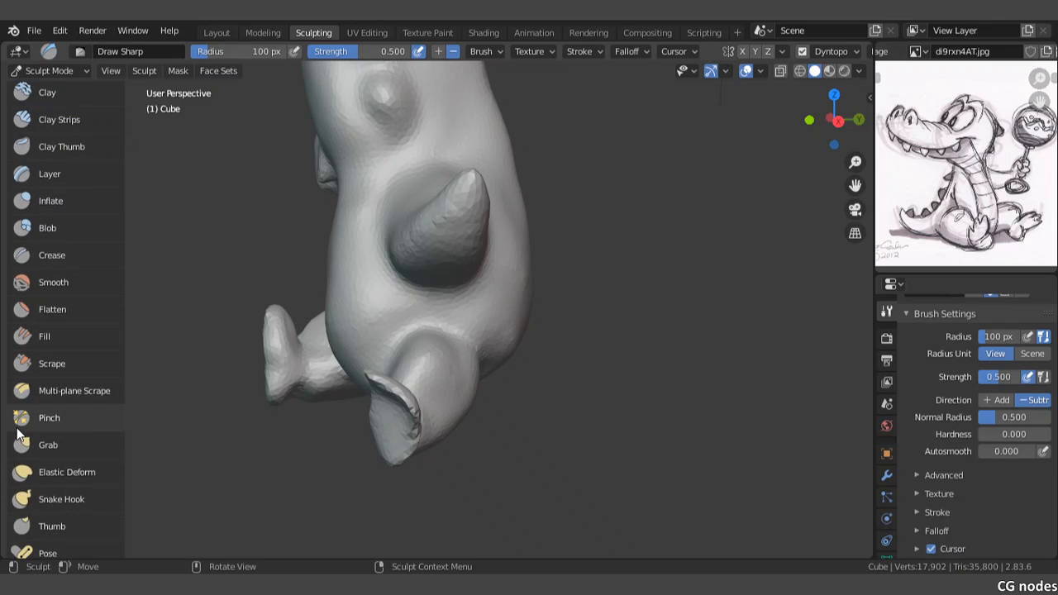
pyautogui.click(45, 503)
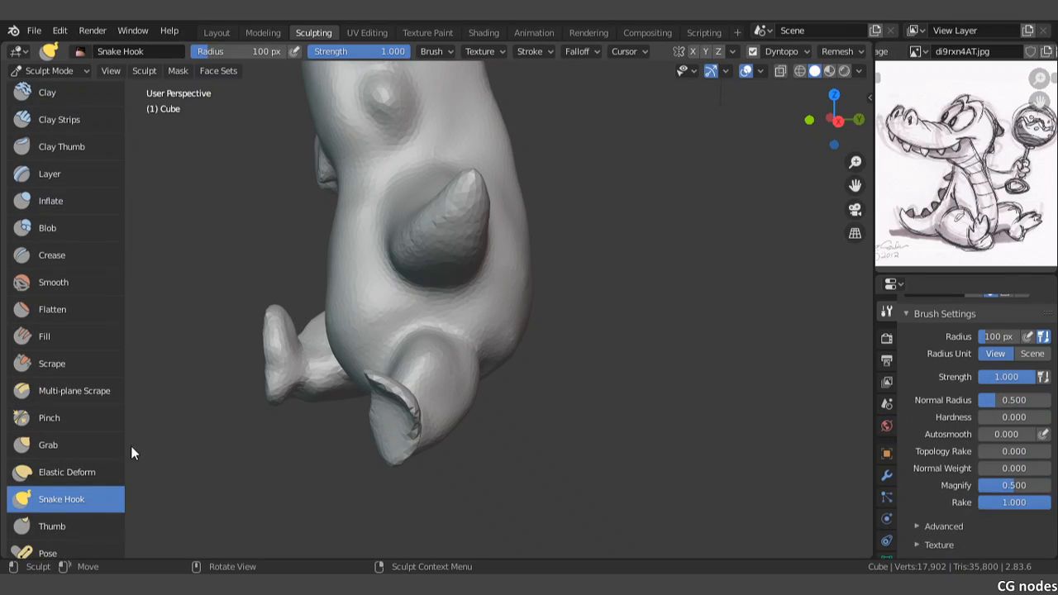
pyautogui.keyDown('shift'); pyautogui.moveTo(455, 255); pyautogui.dragTo(441, 317, button='middle'); pyautogui.keyUp('shift')
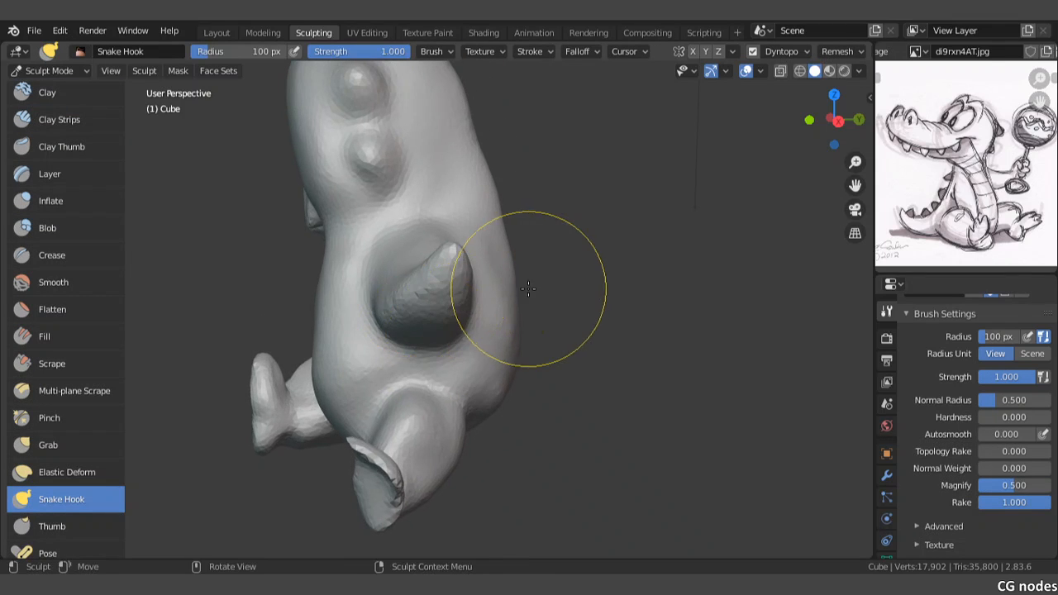
pyautogui.press('KP_1')
pyautogui.moveTo(529, 286); pyautogui.dragTo(574, 279)
pyautogui.scroll(4, 449, 289)
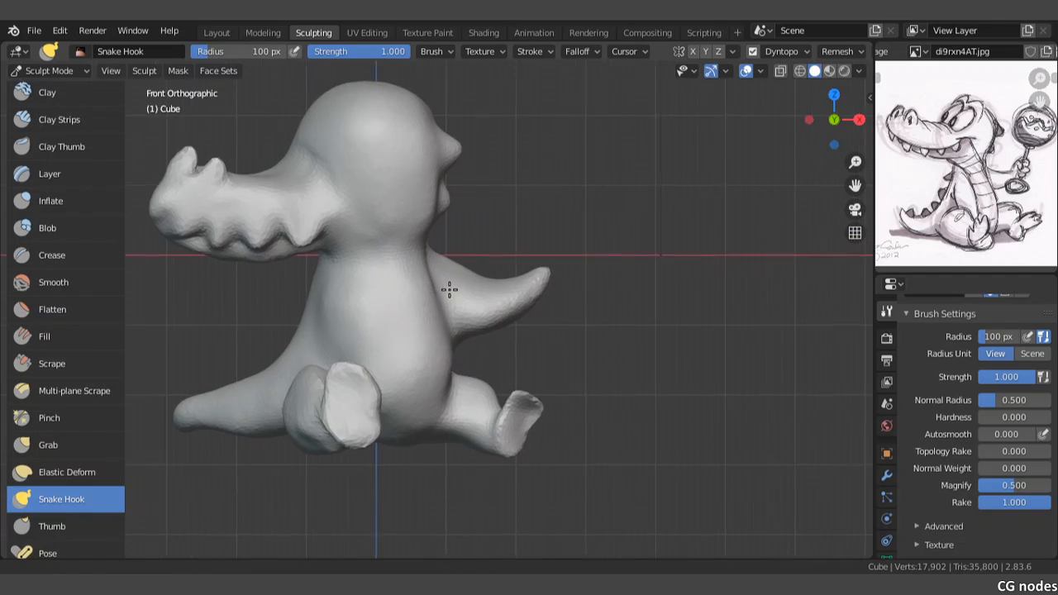
pyautogui.scroll(4, 536, 295)
pyautogui.keyDown('shift'); pyautogui.moveTo(560, 274); pyautogui.dragTo(423, 322, button='middle'); pyautogui.keyUp('shift')
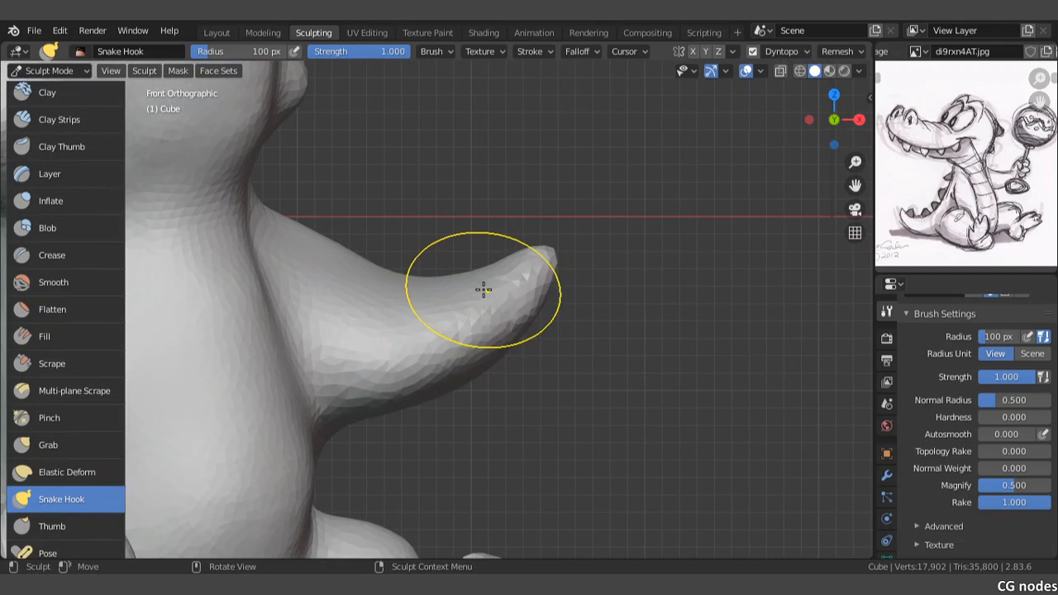
pyautogui.scroll(2, 479, 290)
pyautogui.moveTo(548, 262); pyautogui.dragTo(572, 156)
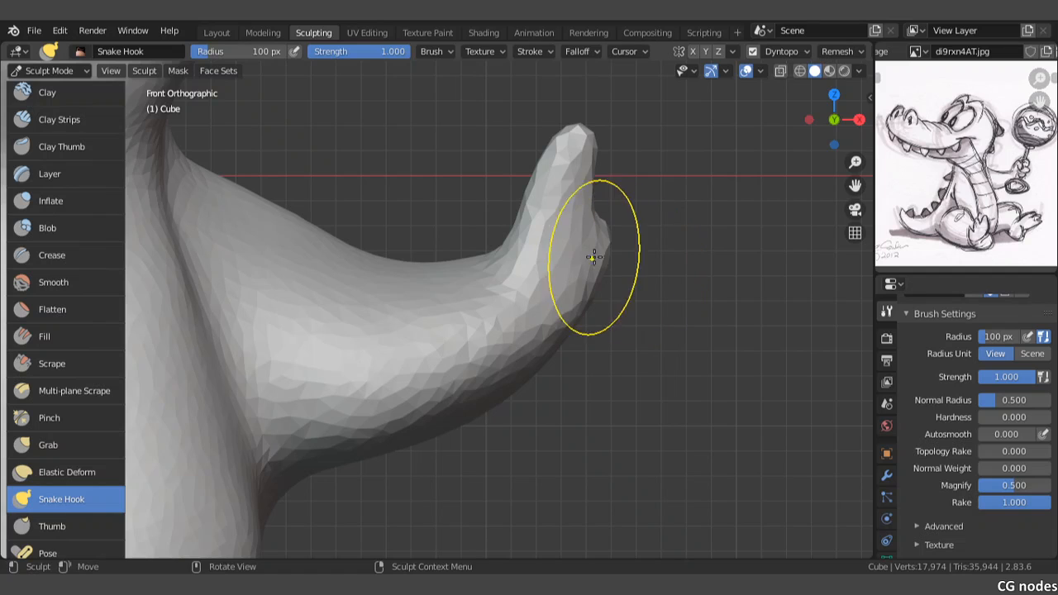
# Step: Pull three fingers out of the hand with Snake Hook strokes and adjust the shape of the fingers and thumb
pyautogui.moveTo(591, 259)
pyautogui.mouseDown()
pyautogui.moveTo(670, 217)
pyautogui.moveTo(679, 236)
pyautogui.moveTo(673, 272)
pyautogui.mouseUp()
pyautogui.scroll(2, 670, 264)
pyautogui.moveTo(761, 207)
pyautogui.mouseDown()
pyautogui.moveTo(681, 215)
pyautogui.moveTo(706, 217)
pyautogui.moveTo(685, 207)
pyautogui.mouseUp()
pyautogui.moveTo(692, 255)
pyautogui.mouseDown()
pyautogui.moveTo(702, 233)
pyautogui.moveTo(696, 240)
pyautogui.mouseUp()
pyautogui.moveTo(753, 291); pyautogui.dragTo(756, 273)
pyautogui.moveTo(730, 287); pyautogui.dragTo(718, 266)
pyautogui.keyDown('shift'); pyautogui.moveTo(668, 211); pyautogui.dragTo(673, 245, button='middle'); pyautogui.keyUp('shift')
pyautogui.moveTo(672, 244); pyautogui.dragTo(651, 196)
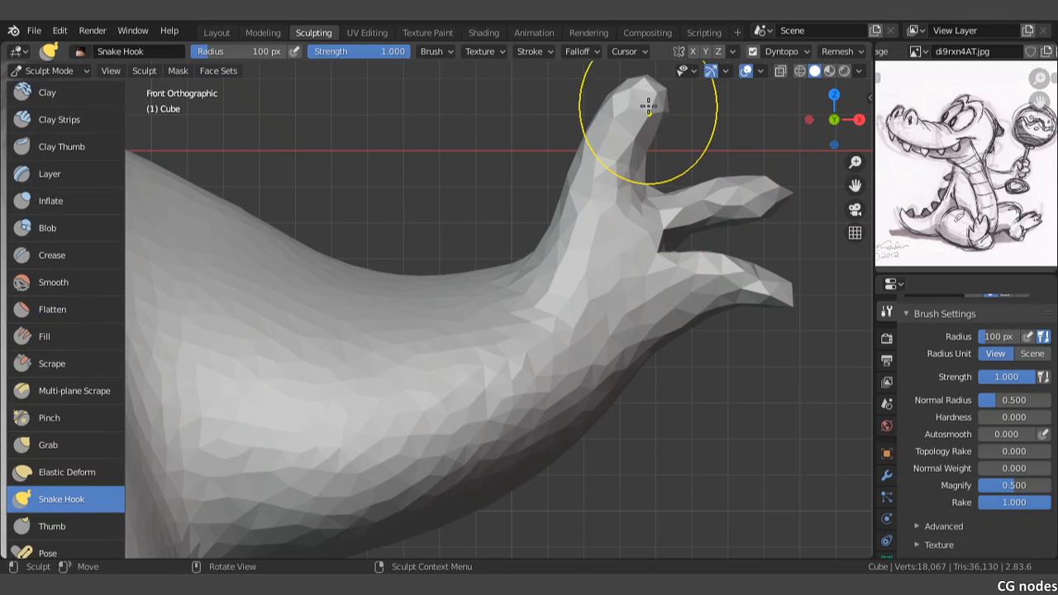
pyautogui.moveTo(653, 100); pyautogui.dragTo(653, 95)
pyautogui.moveTo(707, 309)
pyautogui.mouseDown()
pyautogui.moveTo(740, 348)
pyautogui.moveTo(719, 347)
pyautogui.moveTo(671, 319)
pyautogui.moveTo(672, 309)
pyautogui.mouseUp()
pyautogui.scroll(-8, 673, 303)
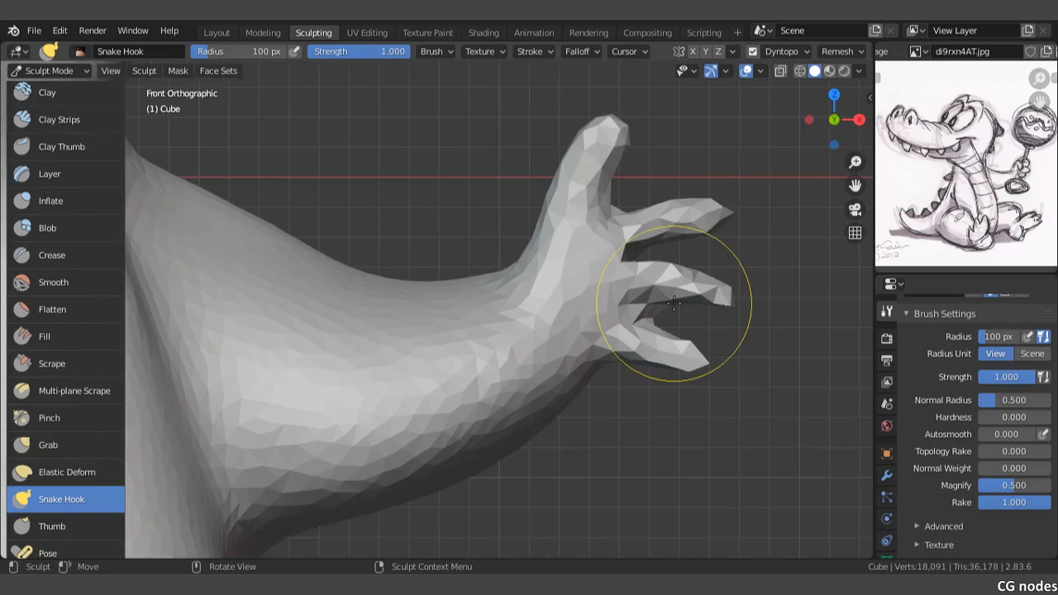
# Step: Pull the first pointed spike up from the tail's upper edge near its tip with Snake Hook
pyautogui.keyDown('shift'); pyautogui.moveTo(485, 336); pyautogui.dragTo(596, 287, button='middle'); pyautogui.keyUp('shift')
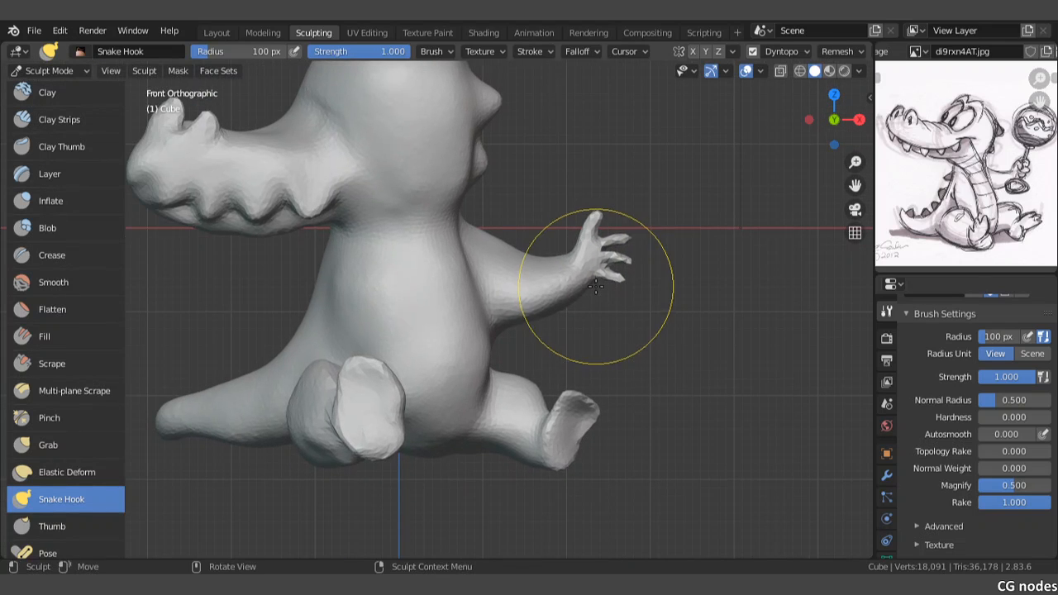
pyautogui.keyDown('shift'); pyautogui.moveTo(515, 330); pyautogui.dragTo(626, 248, button='middle'); pyautogui.keyUp('shift')
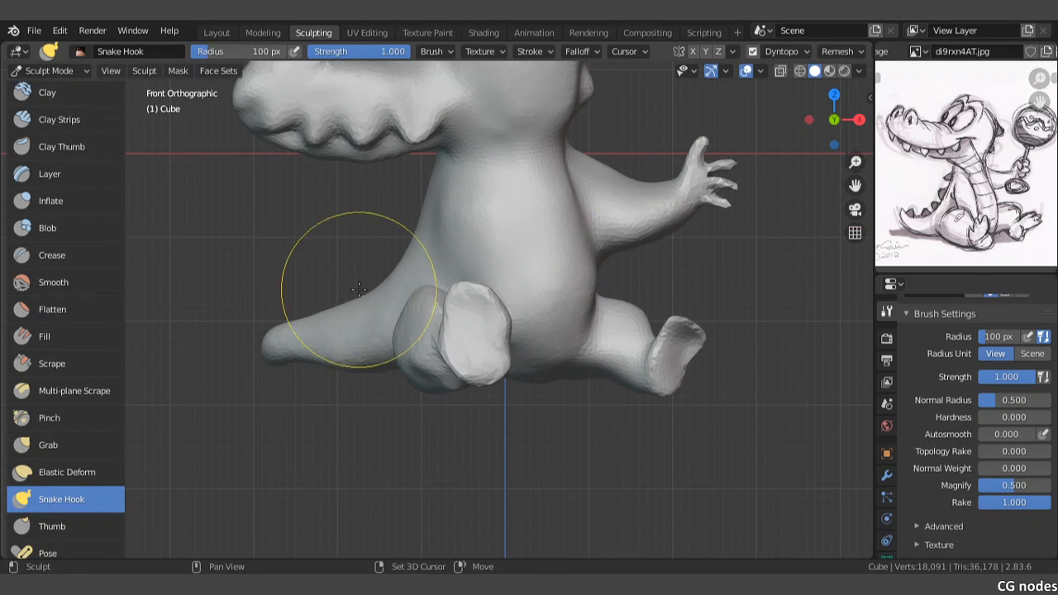
pyautogui.keyDown('shift'); pyautogui.moveTo(359, 287); pyautogui.dragTo(349, 319, button='middle'); pyautogui.keyUp('shift')
pyautogui.scroll(4, 342, 314)
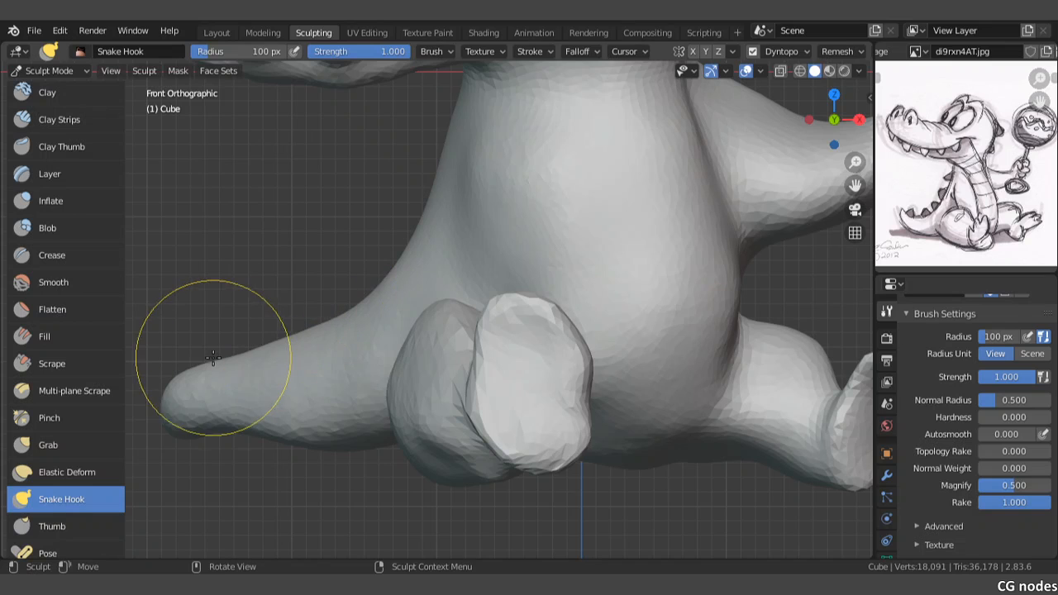
pyautogui.scroll(2, 205, 364)
pyautogui.scroll(1, 199, 365)
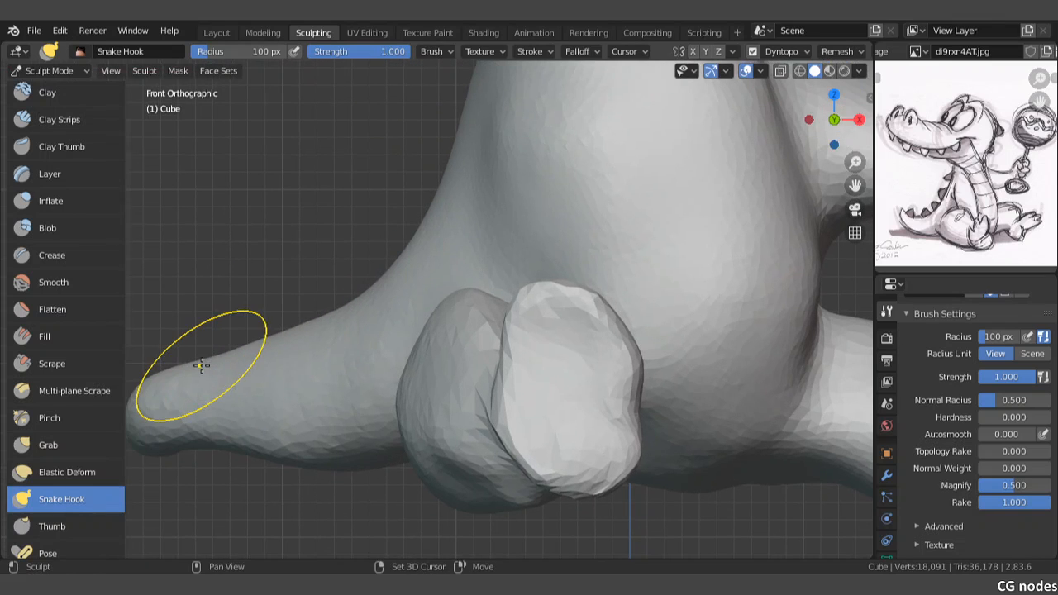
pyautogui.keyDown('shift'); pyautogui.moveTo(199, 365); pyautogui.dragTo(225, 364, button='middle'); pyautogui.keyUp('shift')
pyautogui.moveTo(210, 368); pyautogui.dragTo(212, 351)
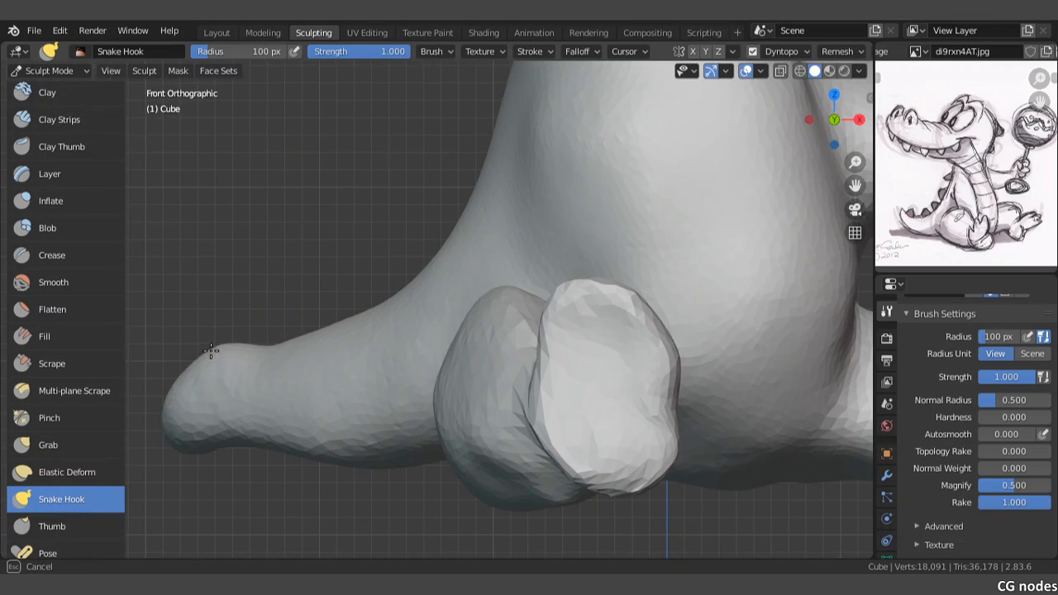
pyautogui.hotkey('ctrl', 'z')
pyautogui.scroll(2, 209, 361)
pyautogui.keyDown('shift'); pyautogui.moveTo(228, 361); pyautogui.dragTo(450, 320, button='middle'); pyautogui.keyUp('shift')
pyautogui.moveTo(326, 347); pyautogui.dragTo(324, 348)
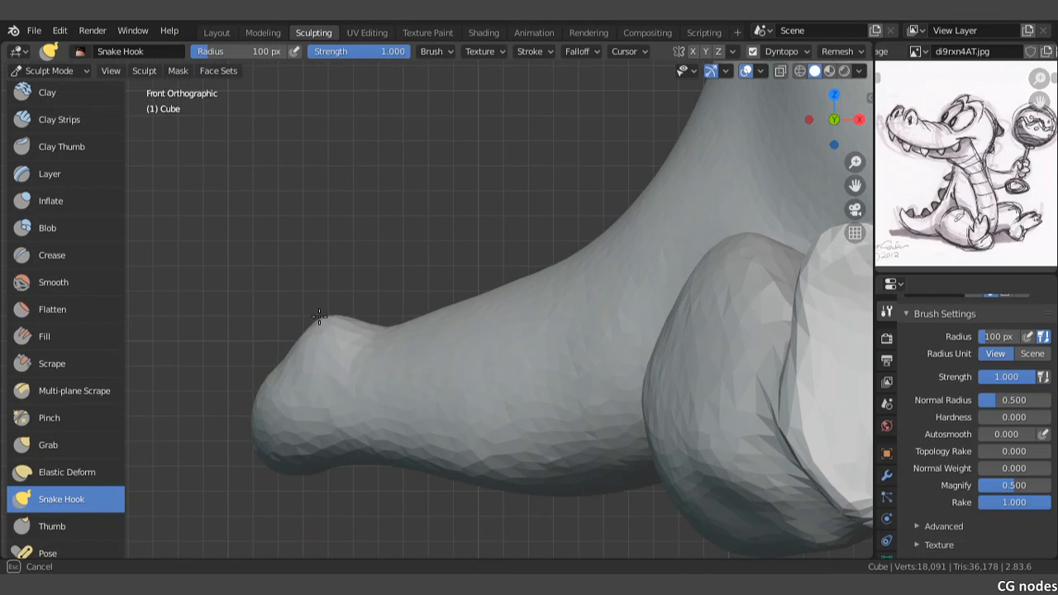
pyautogui.moveTo(315, 303); pyautogui.dragTo(317, 303)
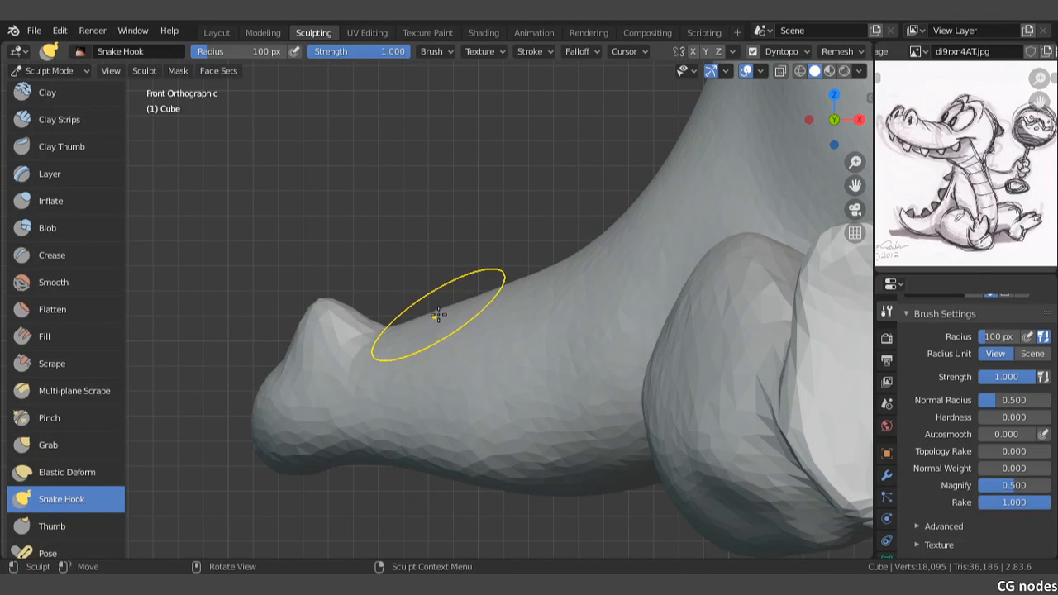
# Step: Pull three more spikes out of the tail's upper edge, spaced evenly from the first spike toward the body
pyautogui.scroll(1, 438, 314)
pyautogui.moveTo(435, 314); pyautogui.dragTo(427, 263)
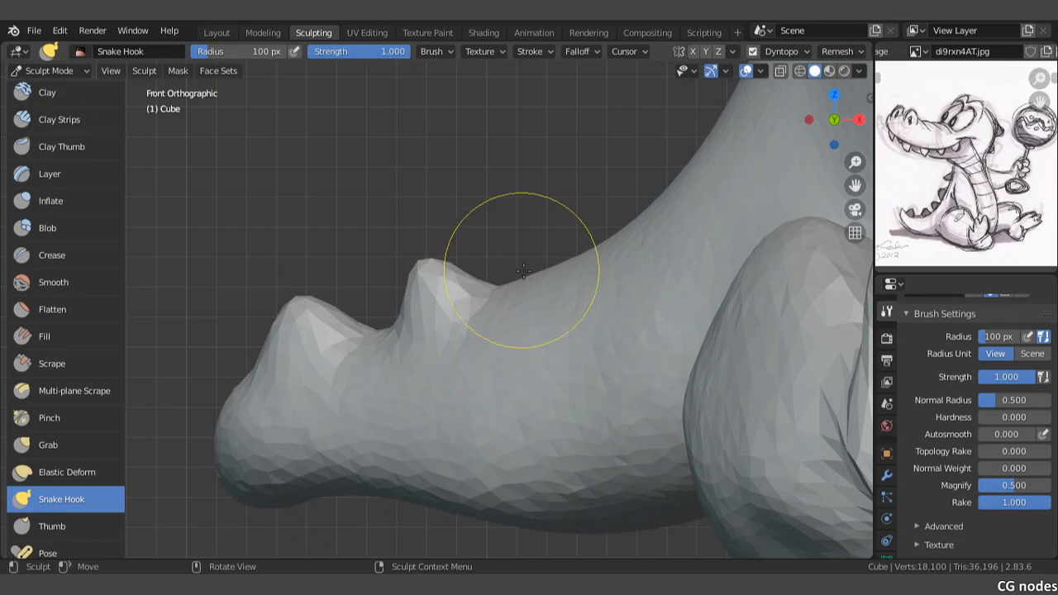
pyautogui.moveTo(558, 270); pyautogui.dragTo(547, 226)
pyautogui.keyDown('shift'); pyautogui.moveTo(649, 201); pyautogui.dragTo(601, 322, button='middle'); pyautogui.keyUp('shift')
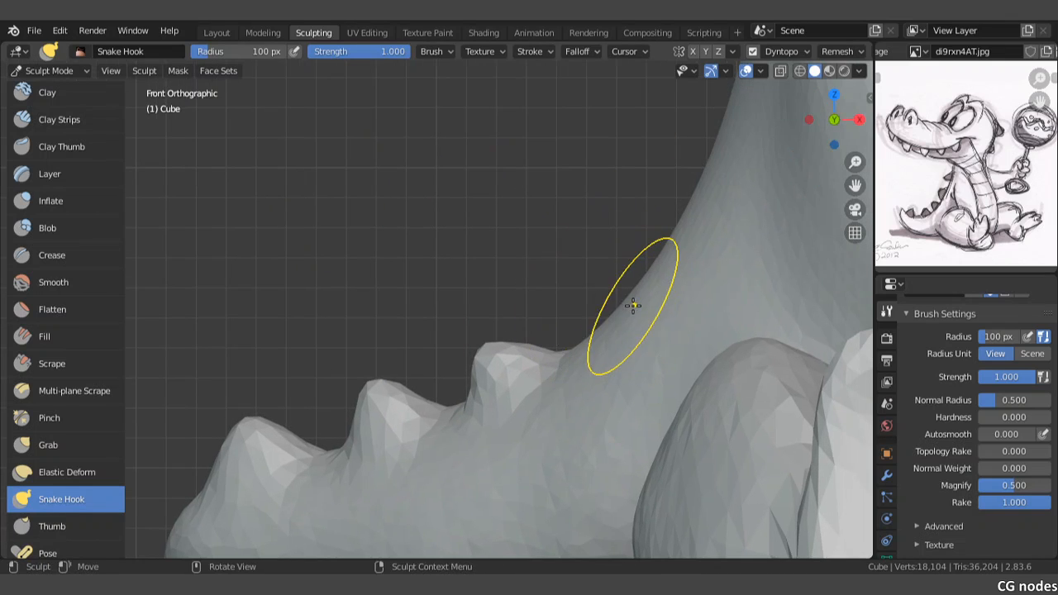
pyautogui.moveTo(633, 307)
pyautogui.mouseDown()
pyautogui.moveTo(618, 302)
pyautogui.moveTo(609, 240)
pyautogui.mouseUp()
pyautogui.keyDown('shift'); pyautogui.moveTo(610, 237); pyautogui.dragTo(567, 319, button='middle'); pyautogui.keyUp('shift')
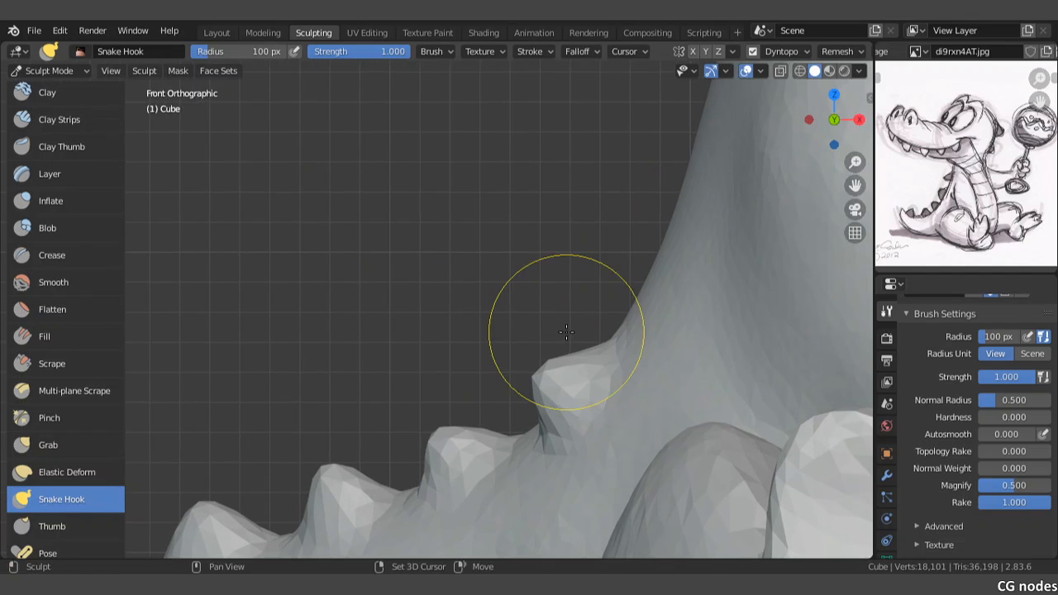
# Step: Continue the row with two more spikes along the back, ending just below the jaw
pyautogui.moveTo(653, 277); pyautogui.dragTo(615, 255)
pyautogui.scroll(-2, 651, 208)
pyautogui.keyDown('shift'); pyautogui.moveTo(638, 185); pyautogui.dragTo(638, 260, button='middle'); pyautogui.keyUp('shift')
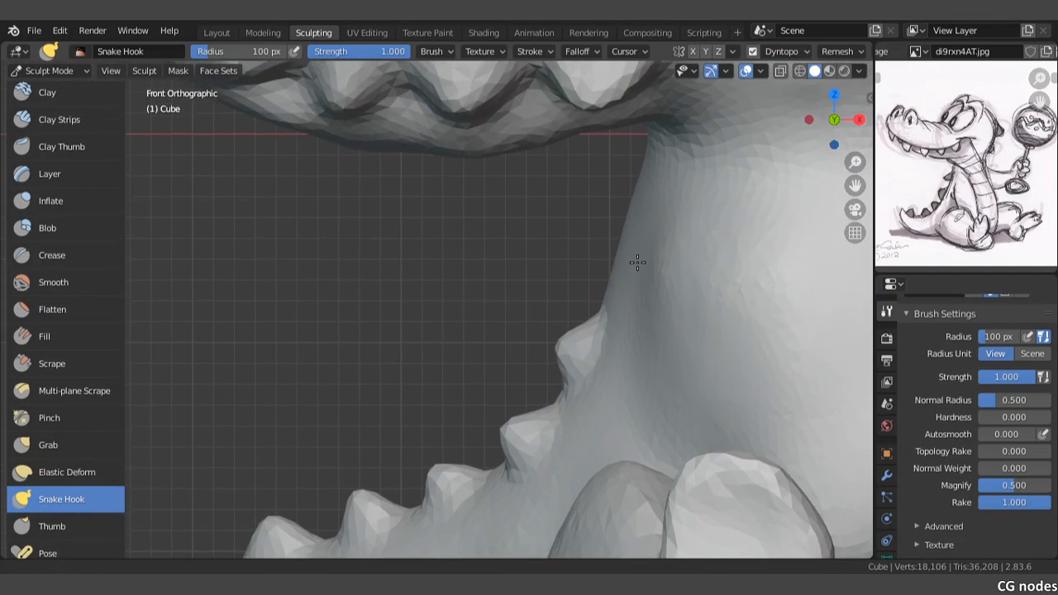
pyautogui.moveTo(630, 223); pyautogui.dragTo(557, 251)
pyautogui.scroll(-5, 558, 264)
pyautogui.keyDown('shift'); pyautogui.moveTo(559, 283); pyautogui.dragTo(566, 233, button='middle'); pyautogui.keyUp('shift')
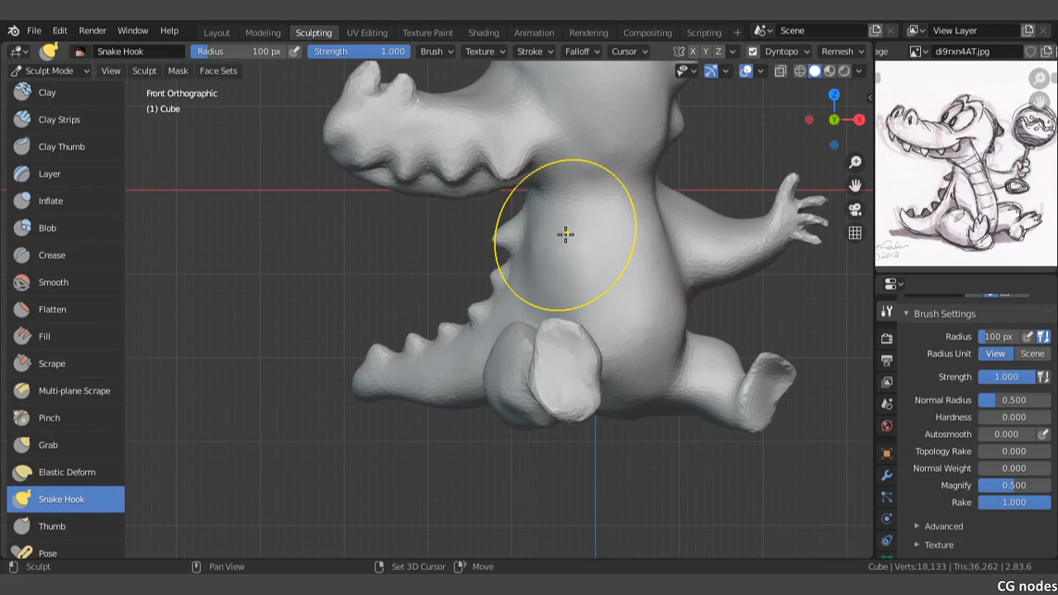
pyautogui.press('a')
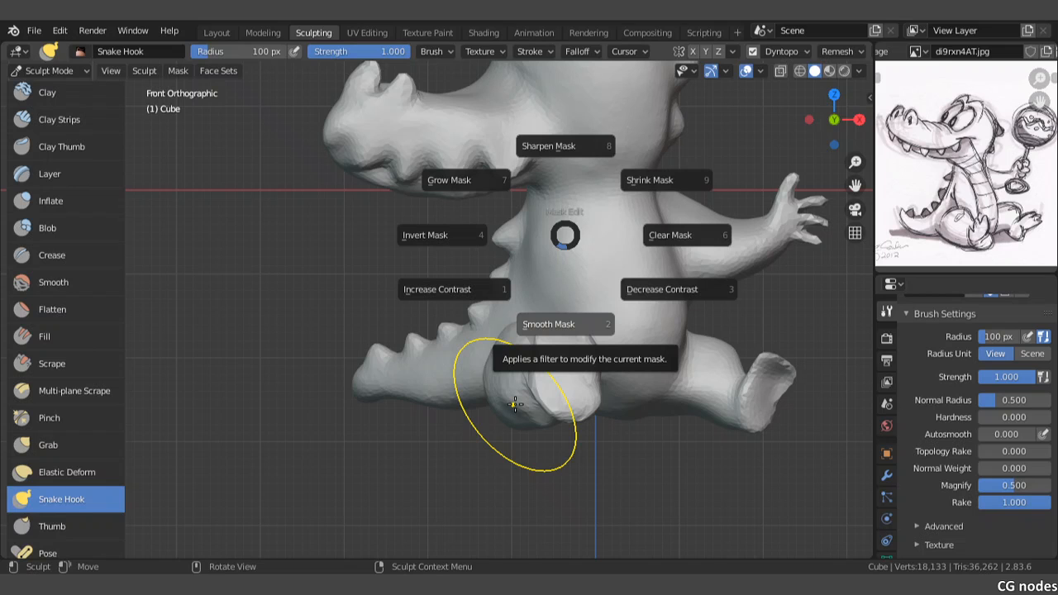
pyautogui.click(515, 405)
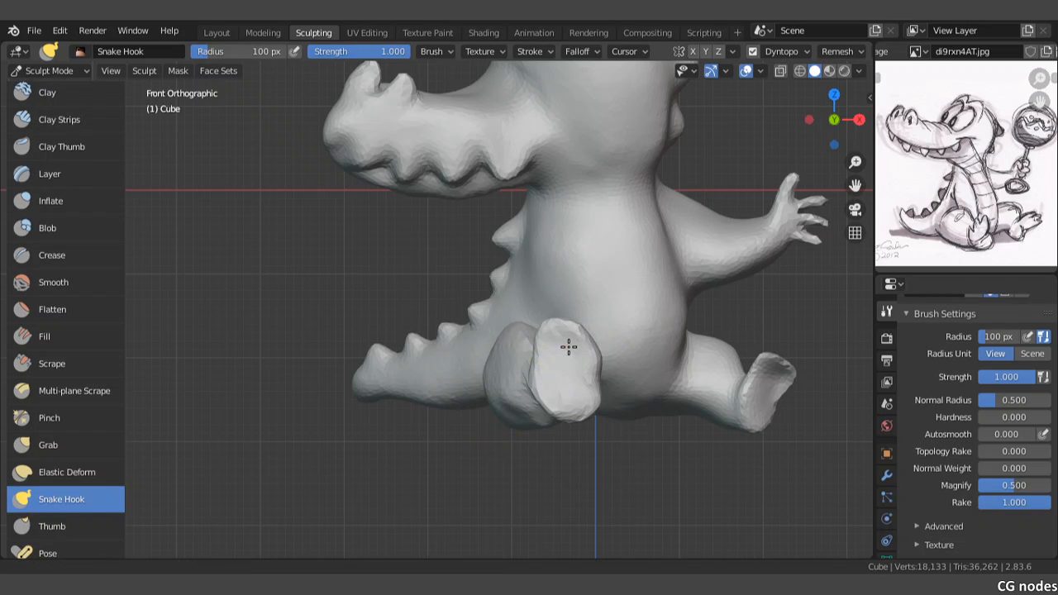
# Step: Build up the thigh beside the tail using the Draw brush with a radius of 146 px
pyautogui.moveTo(569, 345)
pyautogui.keyDown('shift'); pyautogui.mouseDown(button='middle')
pyautogui.moveTo(518, 319)
pyautogui.moveTo(427, 323)
pyautogui.moveTo(551, 331)
pyautogui.moveTo(496, 310)
pyautogui.moveTo(506, 275)
pyautogui.moveTo(460, 331)
pyautogui.moveTo(414, 307)
pyautogui.moveTo(532, 338)
pyautogui.moveTo(395, 287)
pyautogui.mouseUp(button='middle'); pyautogui.keyUp('shift')
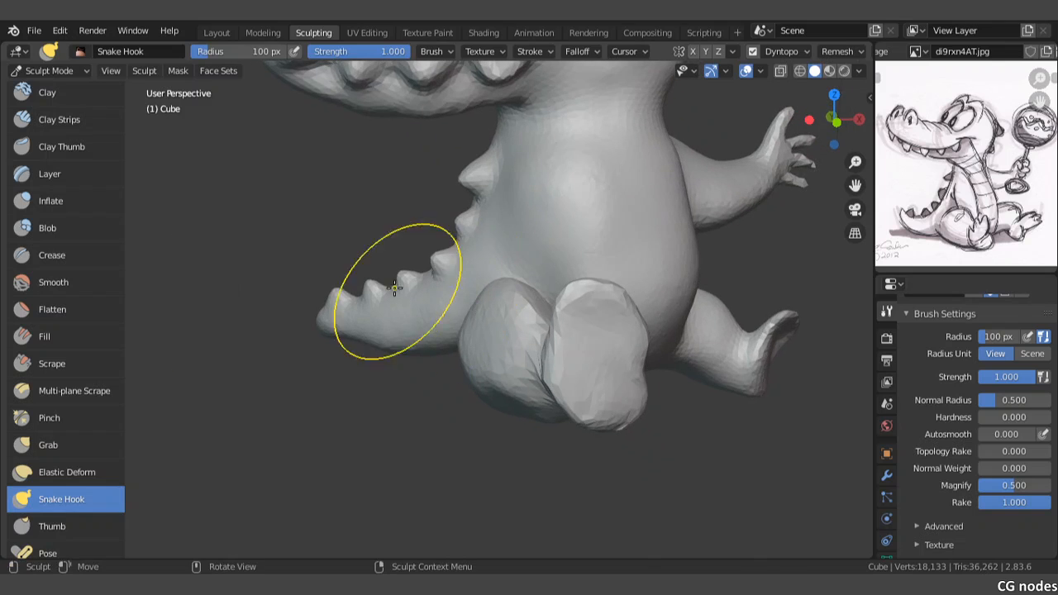
pyautogui.scroll(3, 61, 301)
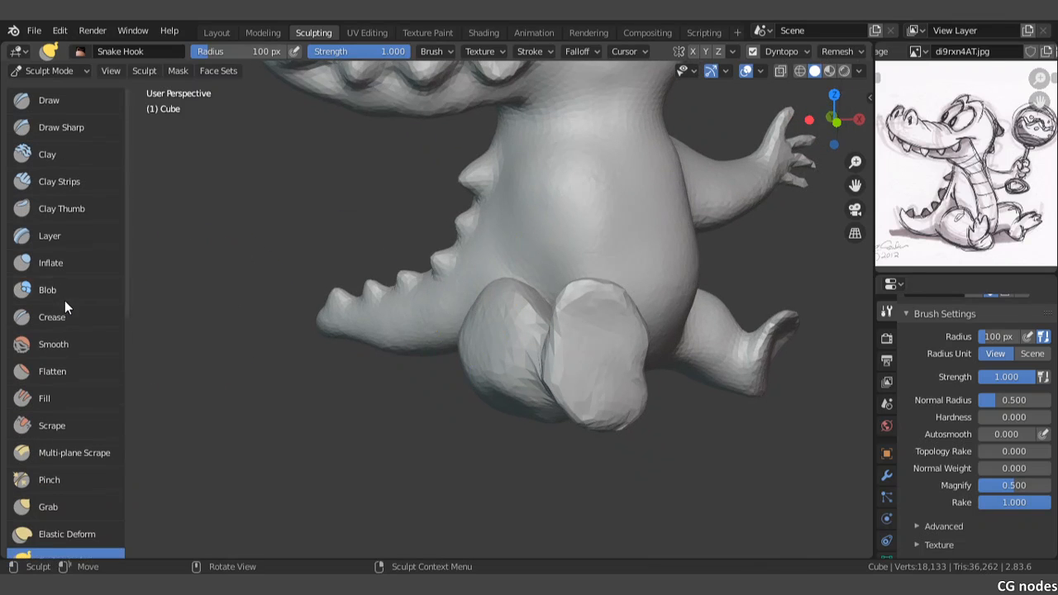
pyautogui.click(44, 109)
pyautogui.scroll(3, 437, 350)
pyautogui.press('f')
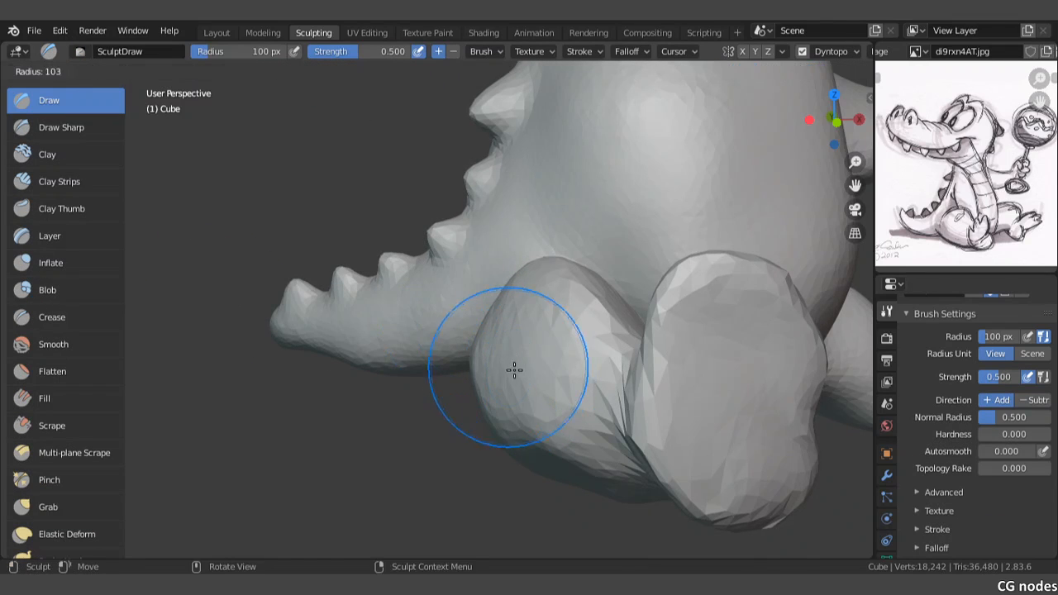
pyautogui.click(521, 355)
pyautogui.moveTo(500, 352); pyautogui.dragTo(521, 352)
pyautogui.moveTo(519, 356)
pyautogui.mouseDown()
pyautogui.moveTo(510, 352)
pyautogui.moveTo(533, 318)
pyautogui.mouseUp()
pyautogui.moveTo(535, 314)
pyautogui.mouseDown()
pyautogui.moveTo(541, 294)
pyautogui.moveTo(543, 304)
pyautogui.mouseUp()
# Step: Round out the side and underside of the same thigh with Draw strokes, working from the side and the front
pyautogui.moveTo(543, 304); pyautogui.dragTo(610, 340, button='middle')
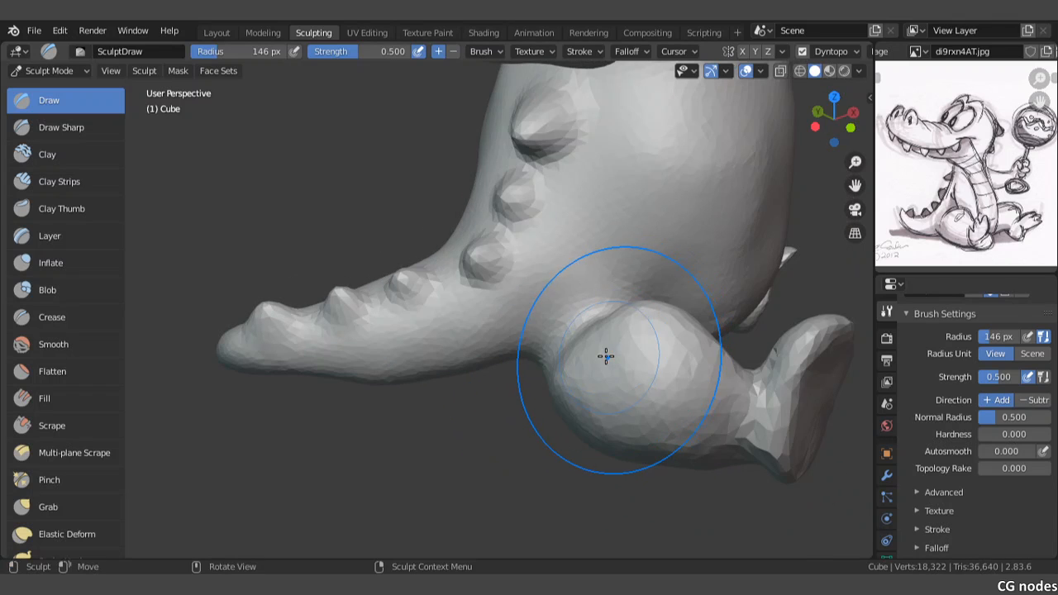
pyautogui.scroll(2, 615, 359)
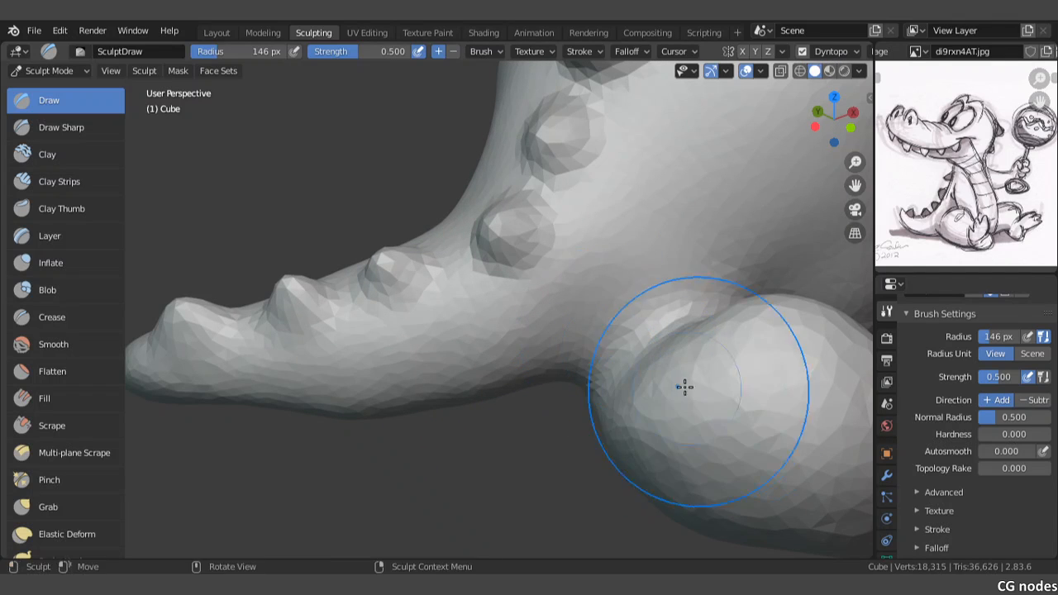
pyautogui.moveTo(682, 389); pyautogui.dragTo(652, 406)
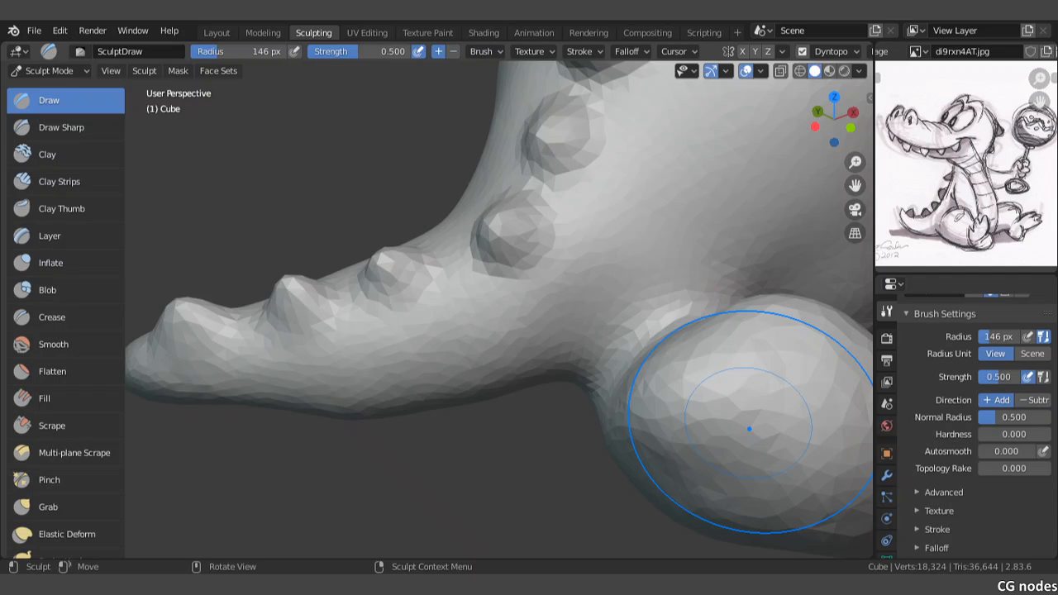
pyautogui.moveTo(749, 429)
pyautogui.mouseDown()
pyautogui.moveTo(640, 451)
pyautogui.moveTo(629, 496)
pyautogui.moveTo(743, 380)
pyautogui.mouseUp()
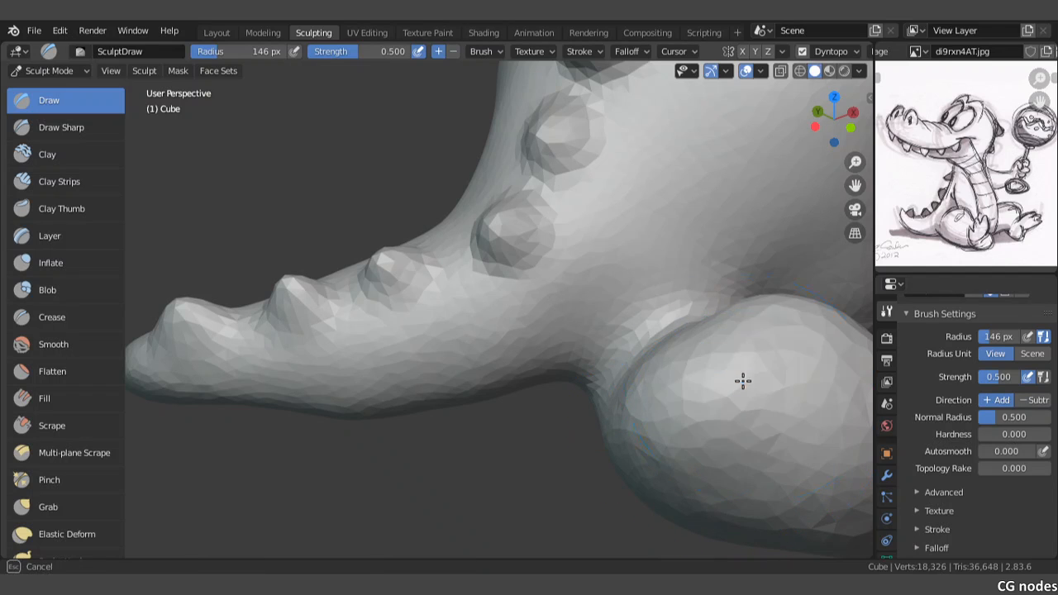
pyautogui.moveTo(731, 347)
pyautogui.mouseDown(button='middle')
pyautogui.moveTo(540, 338)
pyautogui.moveTo(502, 373)
pyautogui.mouseUp(button='middle')
pyautogui.moveTo(415, 395)
pyautogui.mouseDown()
pyautogui.moveTo(427, 397)
pyautogui.moveTo(428, 421)
pyautogui.mouseUp()
pyautogui.moveTo(426, 423); pyautogui.dragTo(438, 405)
pyautogui.moveTo(433, 437); pyautogui.dragTo(535, 354, button='middle')
pyautogui.moveTo(552, 384)
pyautogui.keyDown('shift'); pyautogui.mouseDown()
pyautogui.moveTo(558, 402)
pyautogui.moveTo(529, 369)
pyautogui.mouseUp(); pyautogui.keyUp('shift')
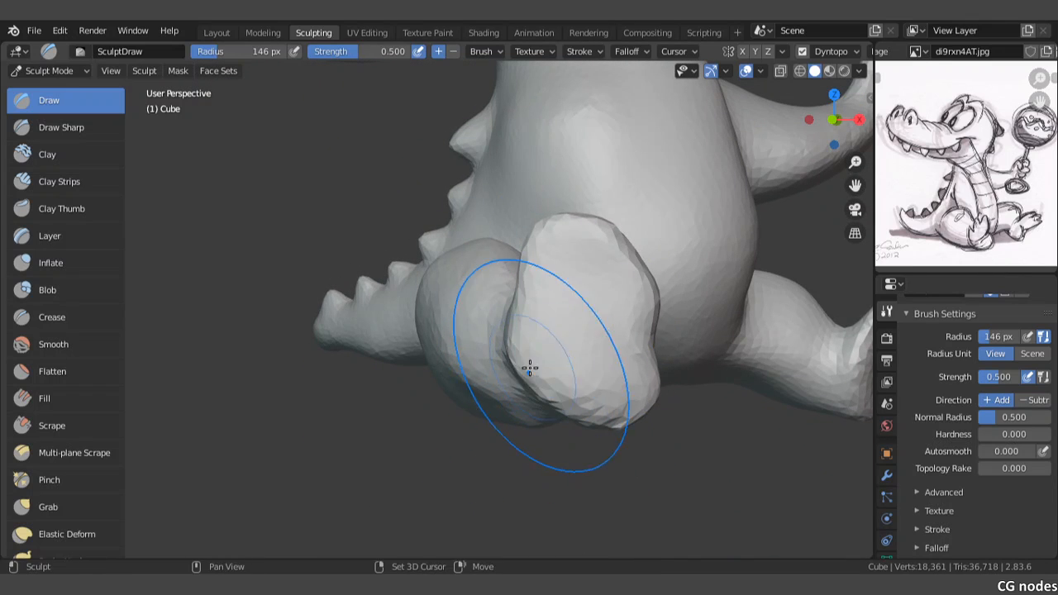
# Step: Examine the whole figure from the front and from behind, focusing on the neck and upper body
pyautogui.moveTo(529, 369); pyautogui.dragTo(526, 324, button='middle')
pyautogui.scroll(-7, 528, 376)
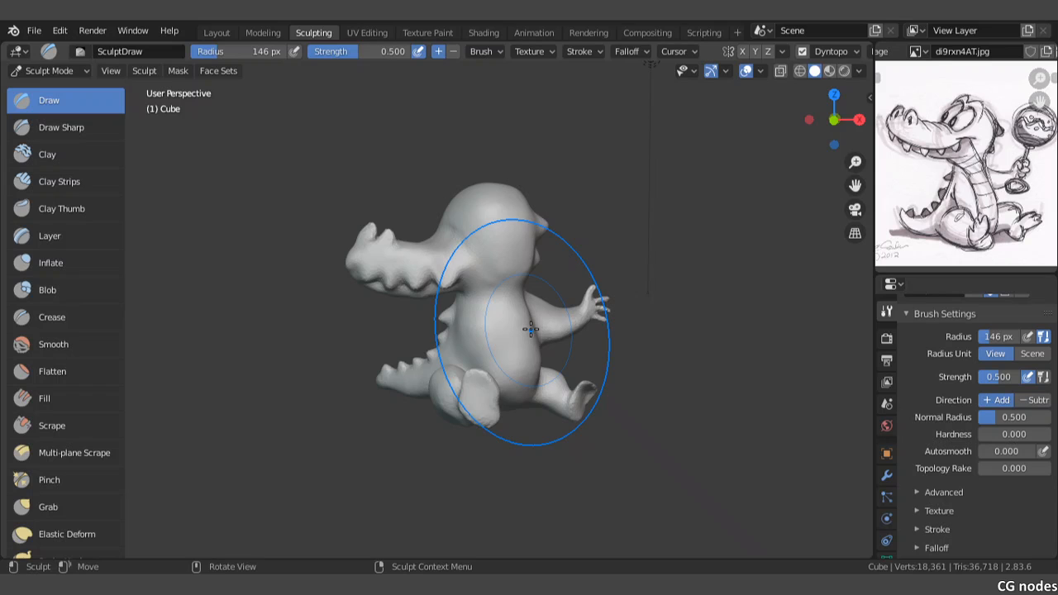
pyautogui.moveTo(529, 323); pyautogui.dragTo(278, 303, button='middle')
pyautogui.moveTo(520, 299); pyautogui.dragTo(465, 289, button='middle')
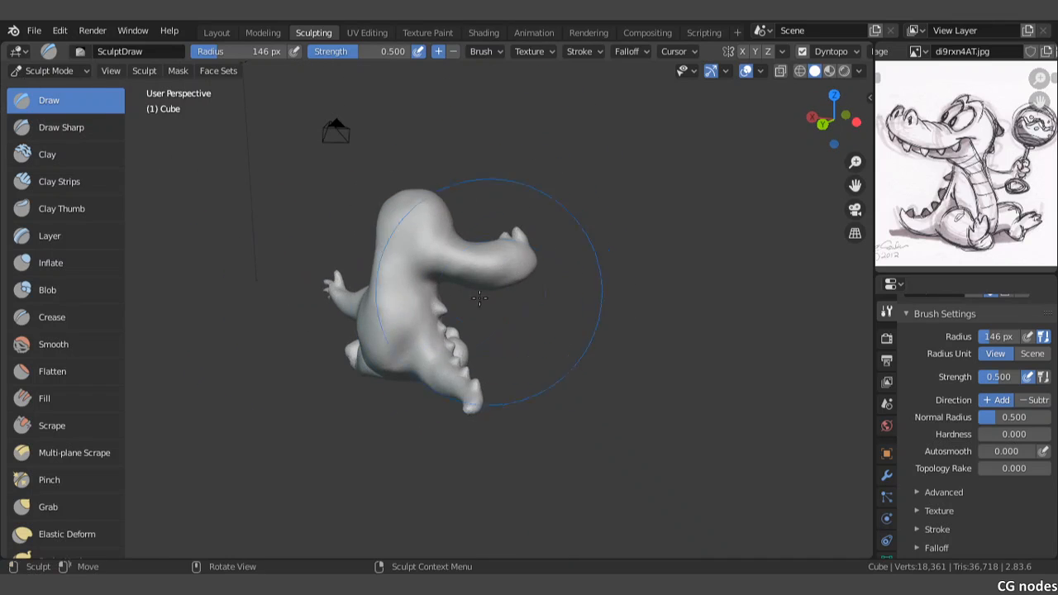
pyautogui.scroll(5, 428, 286)
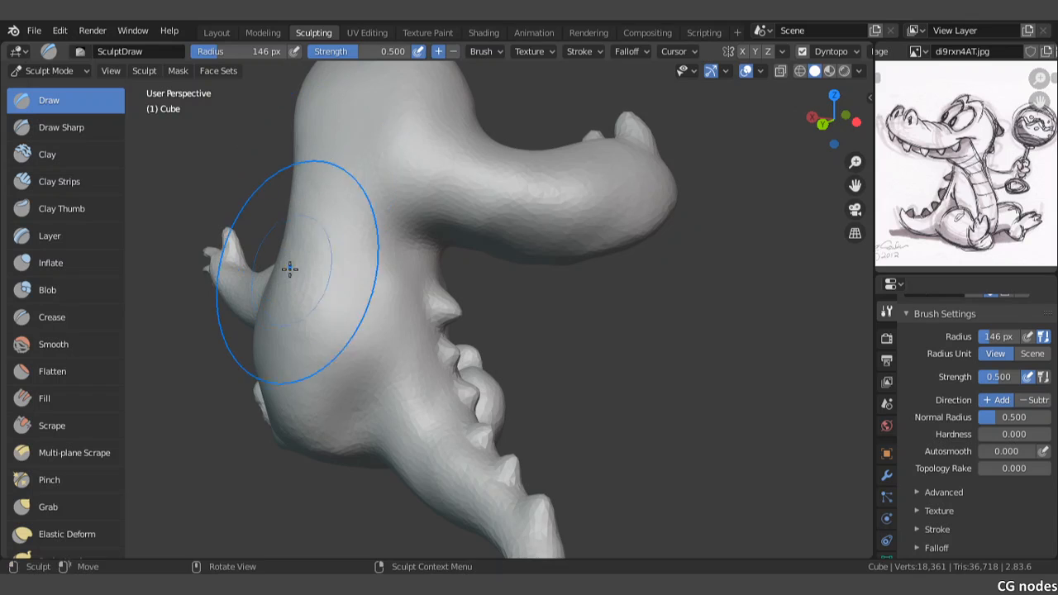
pyautogui.moveTo(290, 267)
pyautogui.mouseDown(button='middle')
pyautogui.moveTo(345, 253)
pyautogui.moveTo(531, 257)
pyautogui.mouseUp(button='middle')
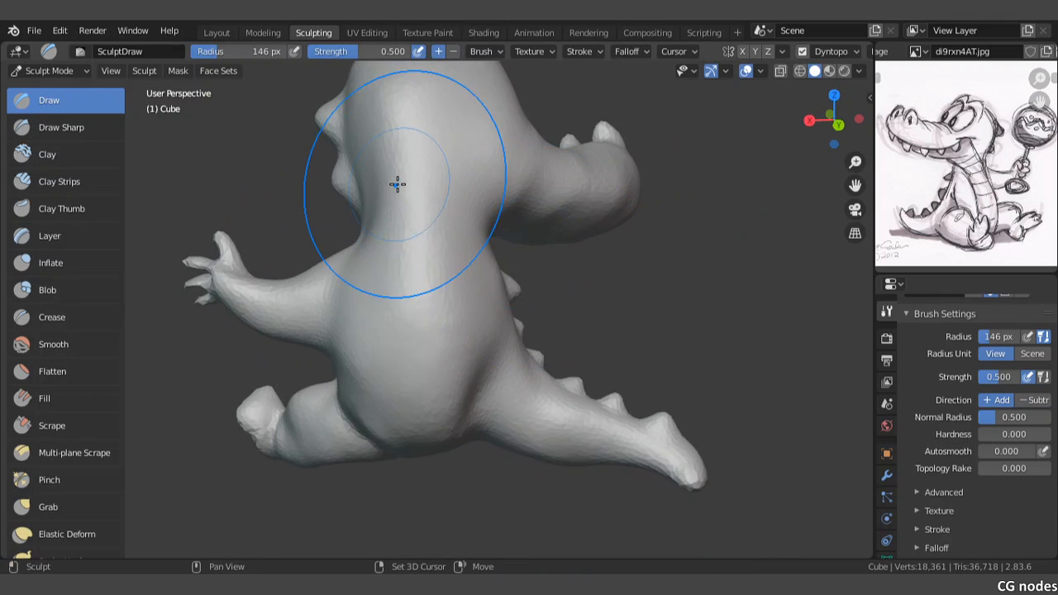
pyautogui.scroll(3, 399, 224)
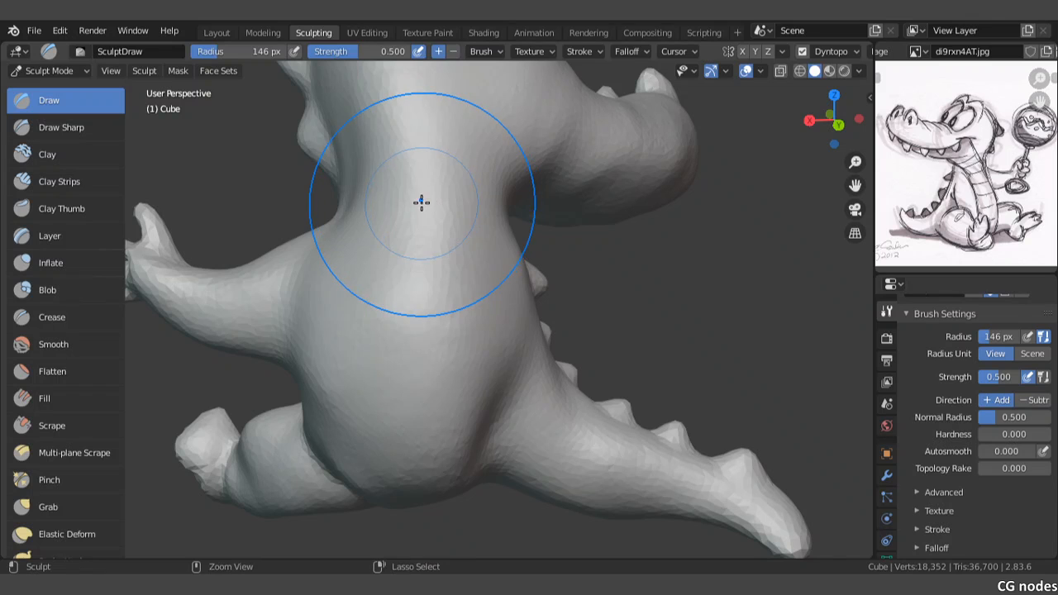
# Step: Lightly build up the back of the neck with the Draw brush at a radius of 146 px
pyautogui.moveTo(392, 203)
pyautogui.keyDown('shift'); pyautogui.mouseDown(button='middle')
pyautogui.moveTo(423, 234)
pyautogui.moveTo(397, 203)
pyautogui.mouseUp(button='middle'); pyautogui.keyUp('shift')
pyautogui.moveTo(432, 289)
pyautogui.mouseDown()
pyautogui.moveTo(462, 185)
pyautogui.moveTo(526, 196)
pyautogui.mouseUp()
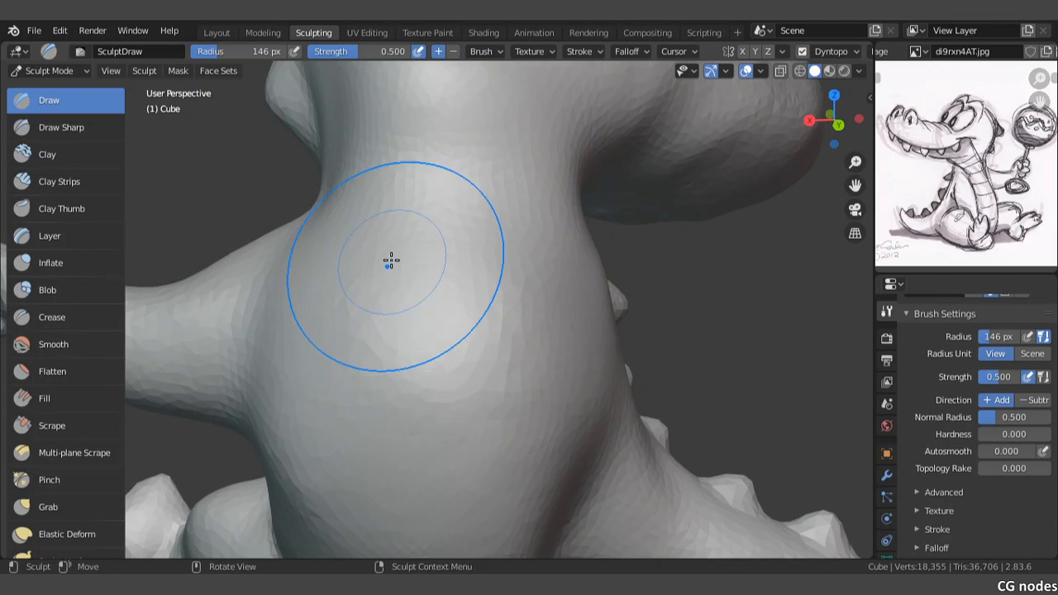
pyautogui.keyDown('ctrl'); pyautogui.moveTo(392, 260); pyautogui.dragTo(458, 251, button='middle'); pyautogui.keyUp('ctrl')
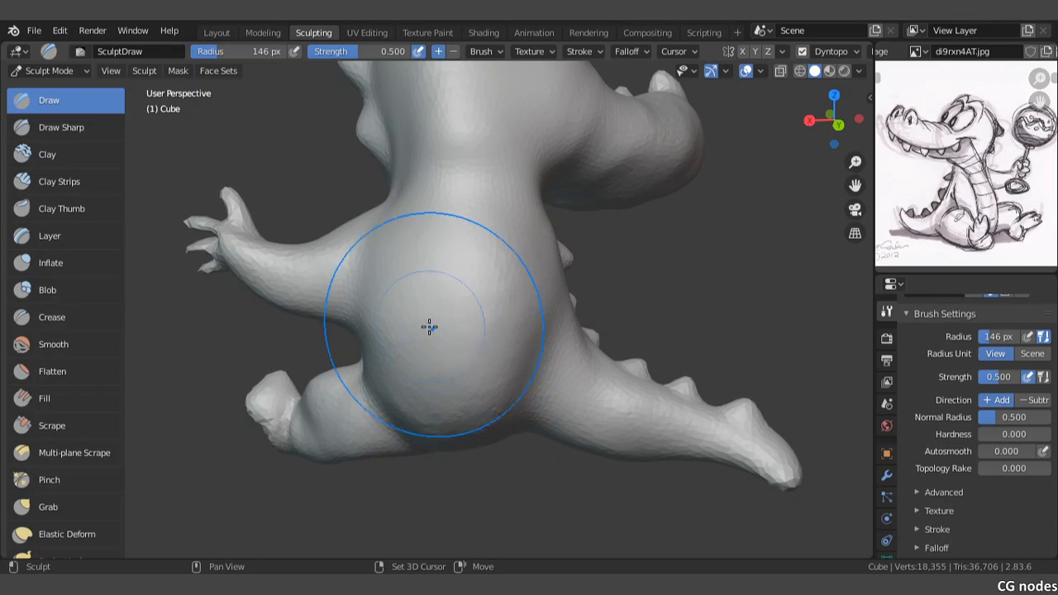
pyautogui.moveTo(404, 248); pyautogui.dragTo(455, 263, button='middle')
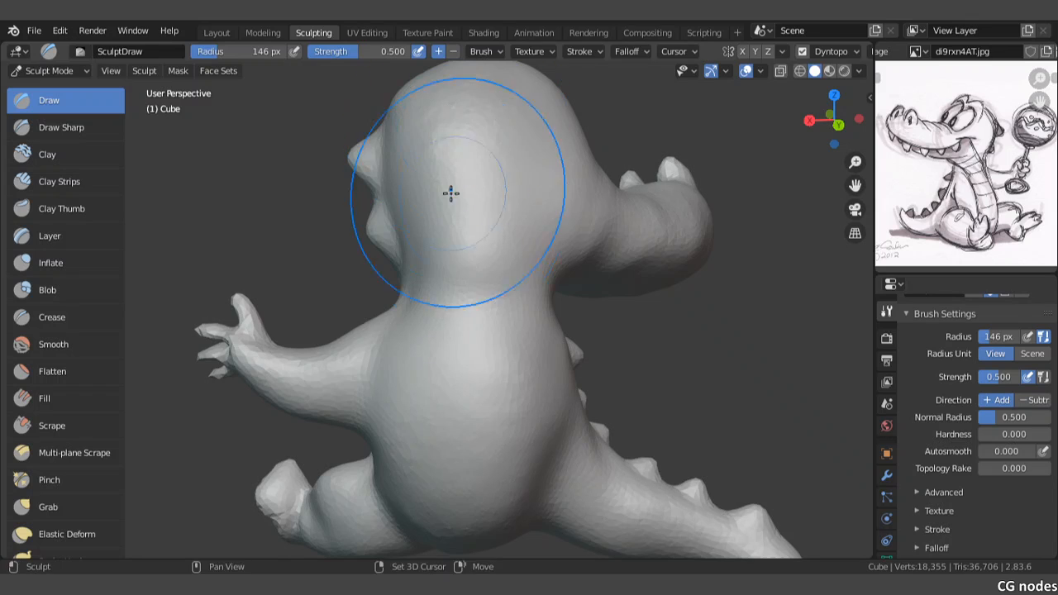
# Step: Examine the head, snout and the two bumps on the back of the head from all sides
pyautogui.keyDown('shift'); pyautogui.moveTo(487, 237); pyautogui.dragTo(456, 278, button='middle'); pyautogui.keyUp('shift')
pyautogui.moveTo(534, 288); pyautogui.dragTo(468, 295, button='middle')
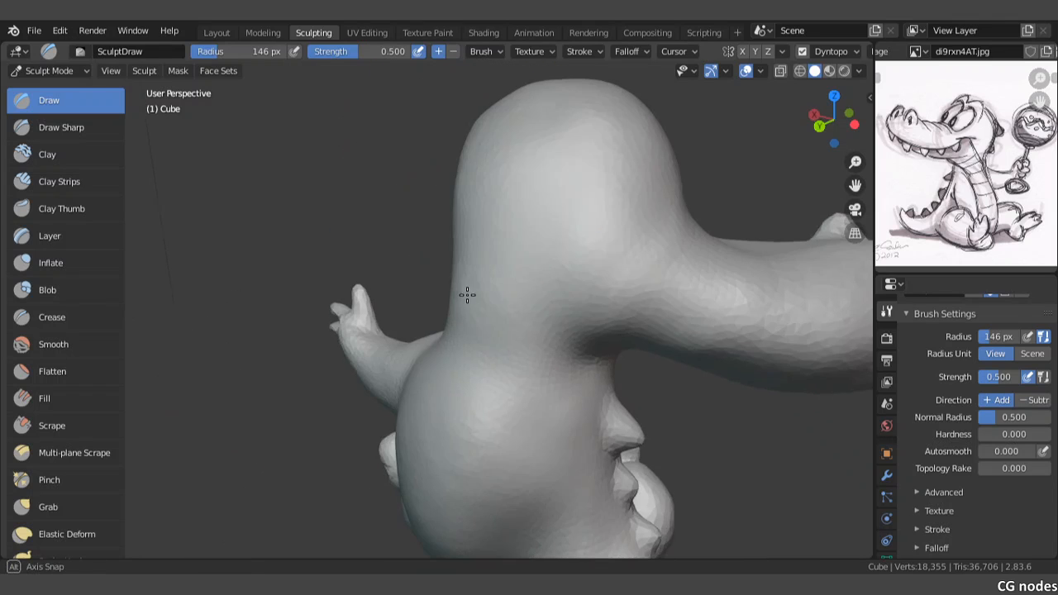
pyautogui.moveTo(614, 312)
pyautogui.keyDown('shift'); pyautogui.mouseDown(button='middle')
pyautogui.moveTo(494, 257)
pyautogui.moveTo(586, 267)
pyautogui.moveTo(466, 212)
pyautogui.moveTo(478, 196)
pyautogui.mouseUp(button='middle'); pyautogui.keyUp('shift')
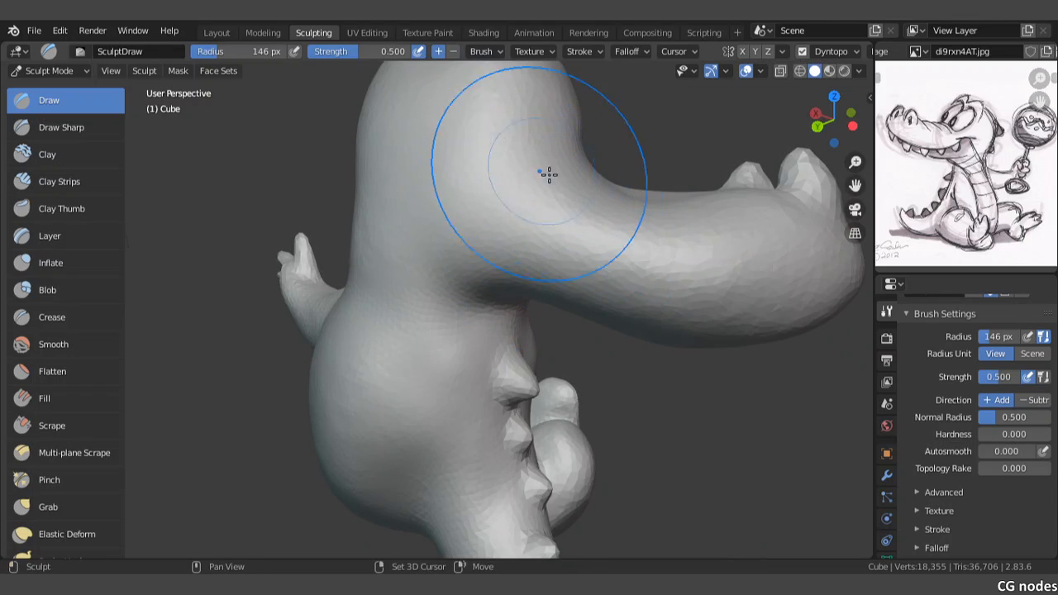
pyautogui.moveTo(549, 172)
pyautogui.mouseDown(button='middle')
pyautogui.moveTo(583, 208)
pyautogui.moveTo(596, 313)
pyautogui.mouseUp(button='middle')
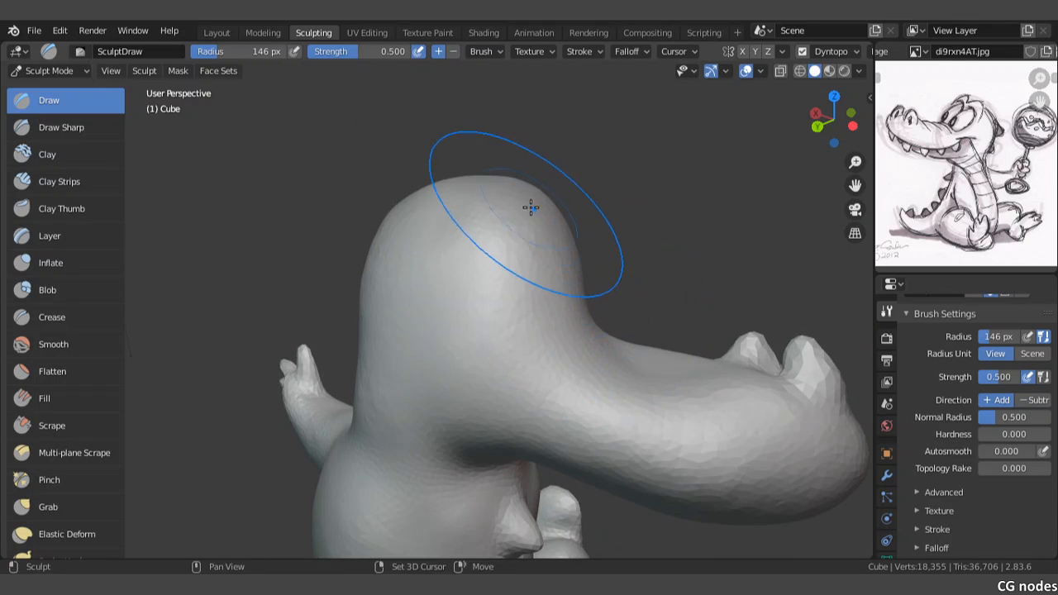
pyautogui.moveTo(473, 243)
pyautogui.mouseDown(button='middle')
pyautogui.moveTo(545, 302)
pyautogui.moveTo(529, 318)
pyautogui.mouseUp(button='middle')
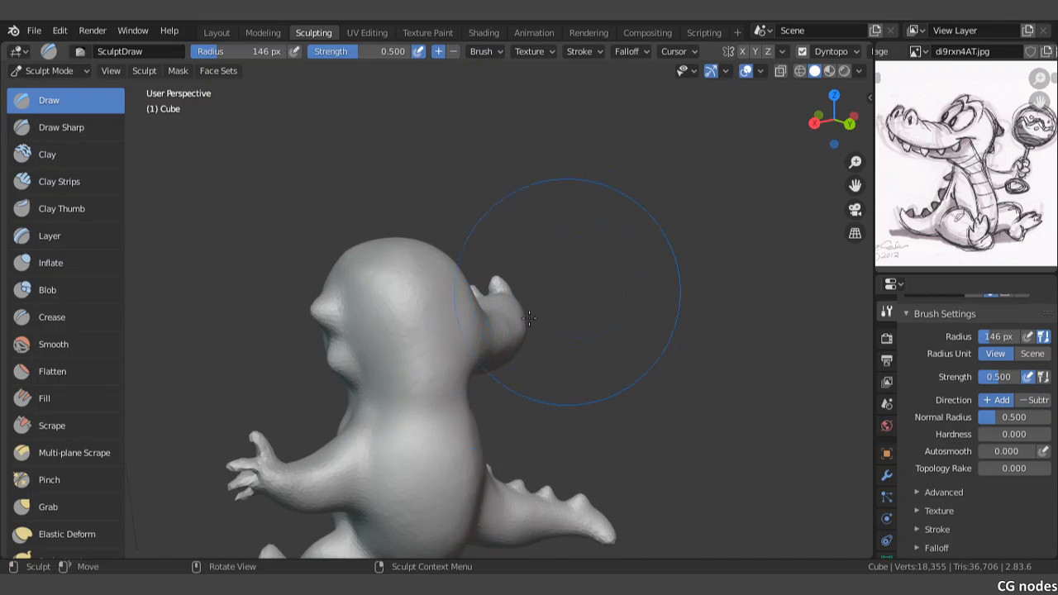
pyautogui.moveTo(419, 362)
pyautogui.mouseDown(button='middle')
pyautogui.moveTo(560, 303)
pyautogui.moveTo(557, 314)
pyautogui.mouseUp(button='middle')
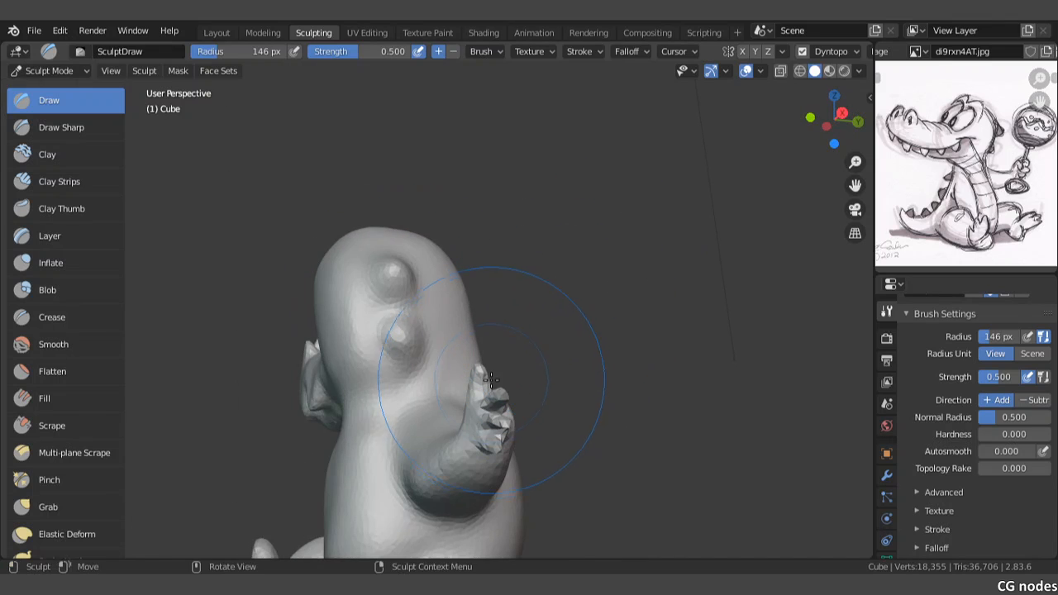
pyautogui.scroll(-4, 487, 378)
pyautogui.moveTo(392, 357)
pyautogui.mouseDown(button='middle')
pyautogui.moveTo(430, 389)
pyautogui.moveTo(445, 374)
pyautogui.mouseUp(button='middle')
pyautogui.scroll(3, 451, 360)
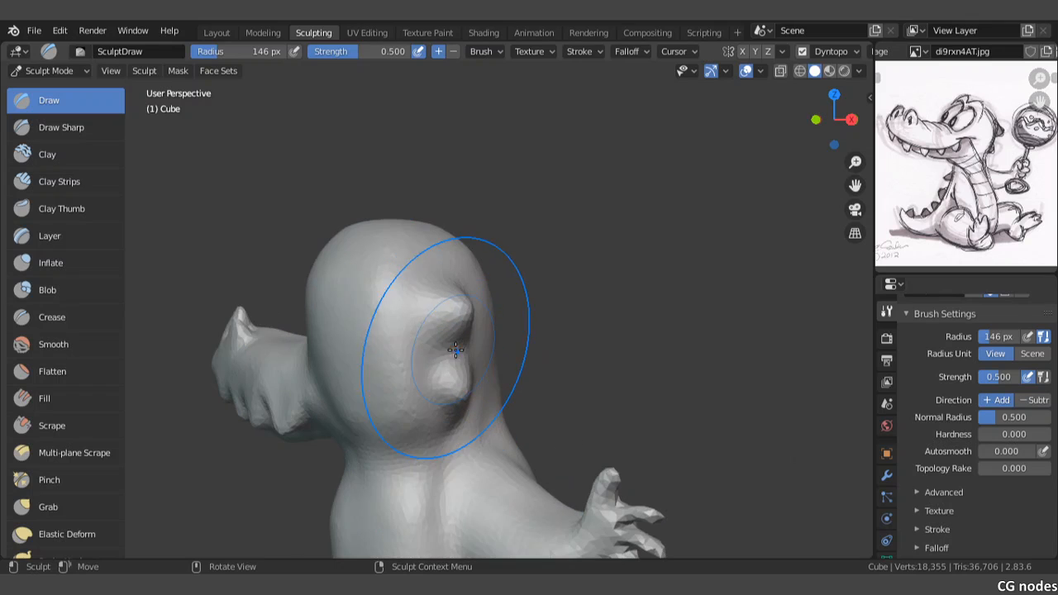
# Step: Pull the skull outward around the two bumps with the Grab brush at a radius of 146 px
pyautogui.click(71, 503)
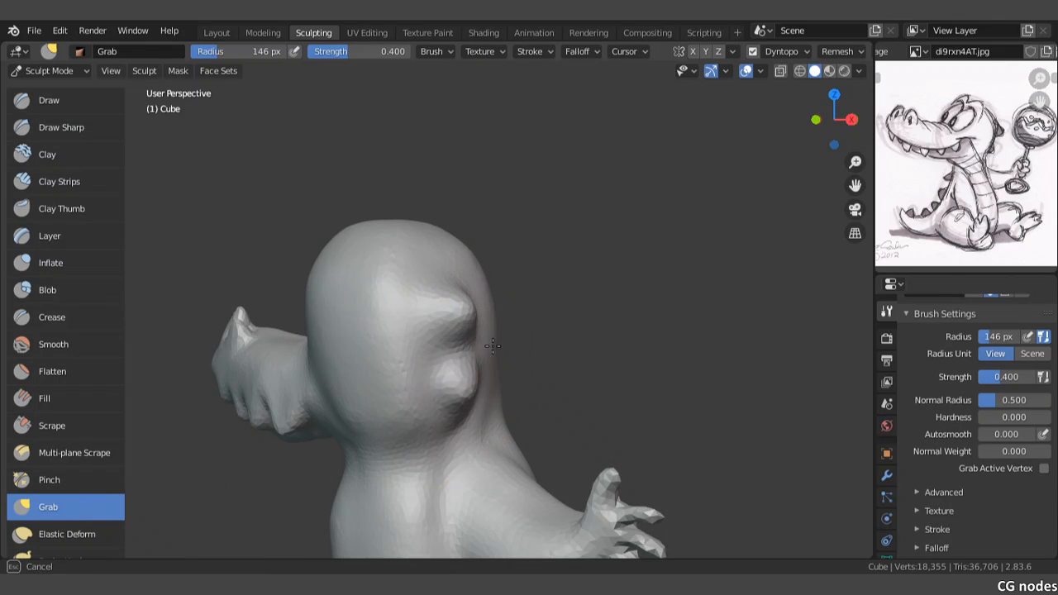
pyautogui.moveTo(472, 378); pyautogui.dragTo(470, 376, button='middle')
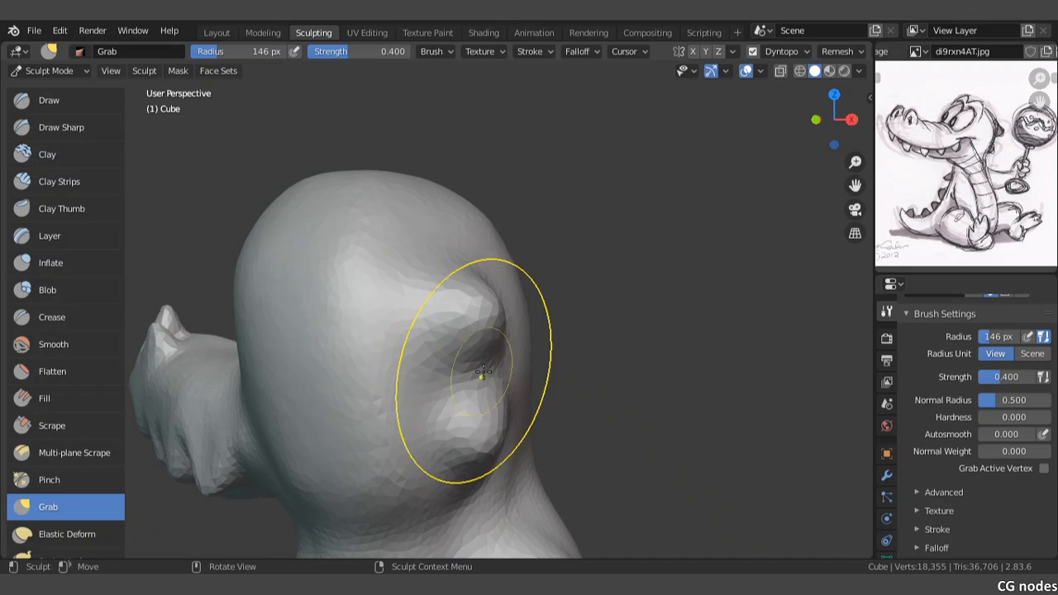
pyautogui.moveTo(536, 382); pyautogui.dragTo(541, 379)
pyautogui.scroll(-5, 595, 343)
pyautogui.moveTo(605, 354)
pyautogui.mouseDown(button='middle')
pyautogui.moveTo(584, 369)
pyautogui.moveTo(416, 363)
pyautogui.mouseUp(button='middle')
pyautogui.scroll(3, 416, 362)
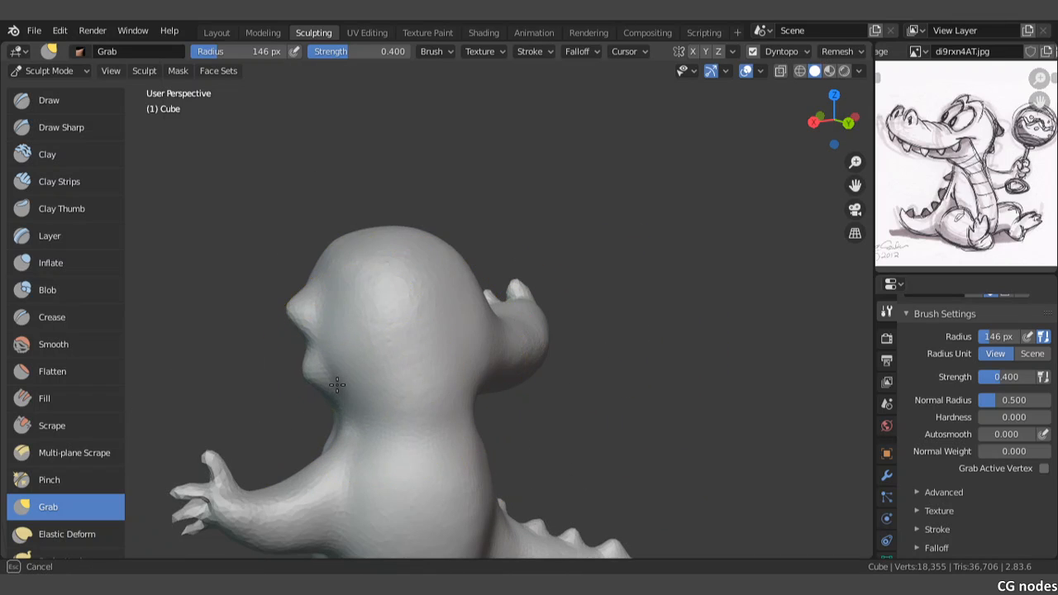
# Step: Widen the lower head and pull in the neck beneath it with Grab strokes, working from behind
pyautogui.moveTo(337, 385); pyautogui.dragTo(340, 383)
pyautogui.scroll(2, 342, 397)
pyautogui.keyDown('shift'); pyautogui.moveTo(362, 412); pyautogui.dragTo(426, 324, button='middle'); pyautogui.keyUp('shift')
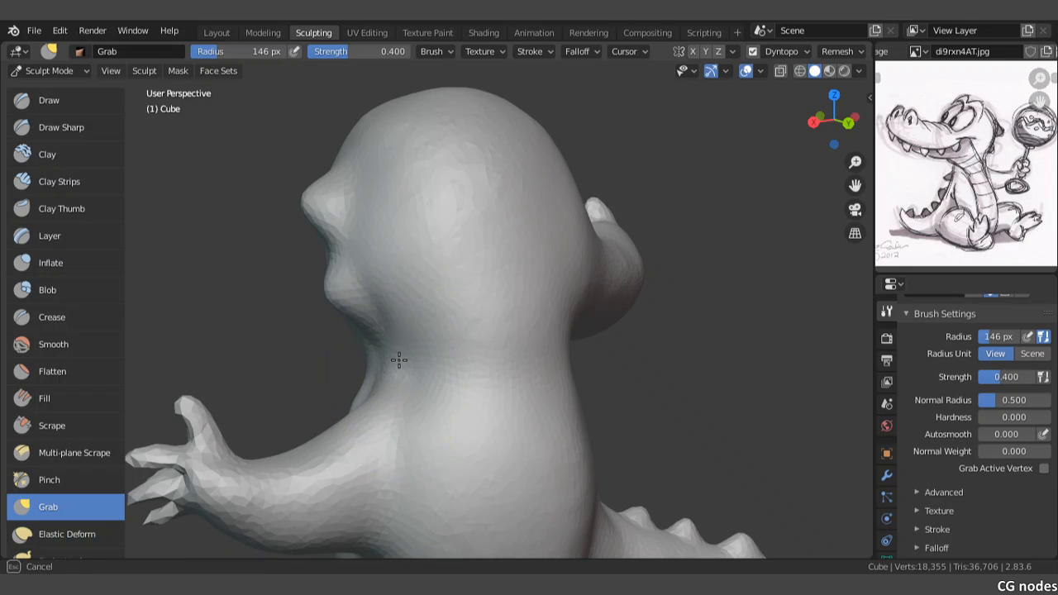
pyautogui.moveTo(439, 372)
pyautogui.mouseDown(button='middle')
pyautogui.moveTo(466, 286)
pyautogui.moveTo(456, 300)
pyautogui.moveTo(480, 278)
pyautogui.mouseUp(button='middle')
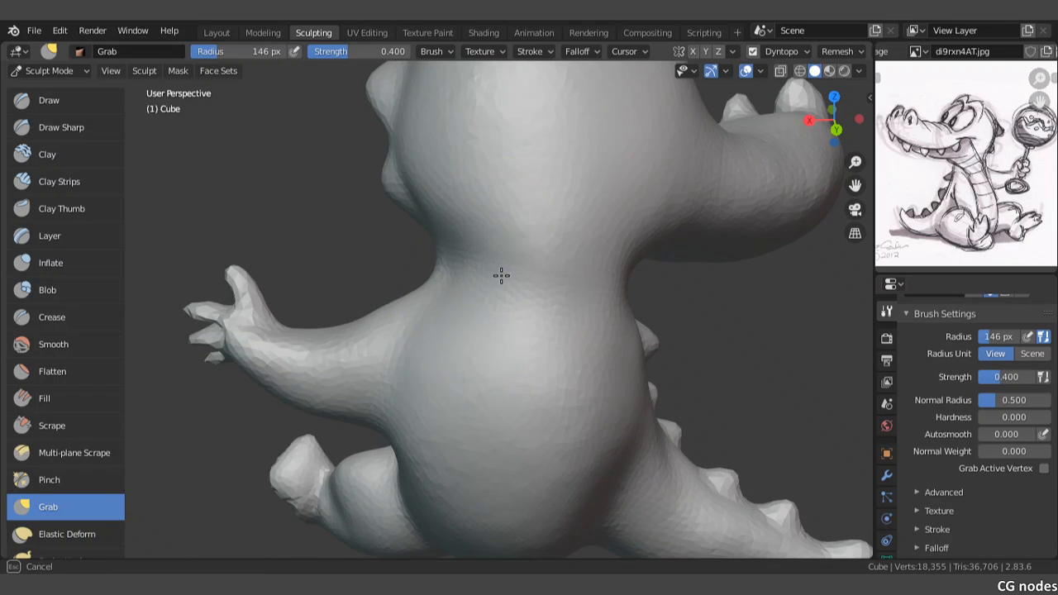
pyautogui.moveTo(479, 261)
pyautogui.mouseDown(button='middle')
pyautogui.moveTo(465, 316)
pyautogui.moveTo(459, 265)
pyautogui.mouseUp(button='middle')
pyautogui.moveTo(431, 263); pyautogui.dragTo(398, 249)
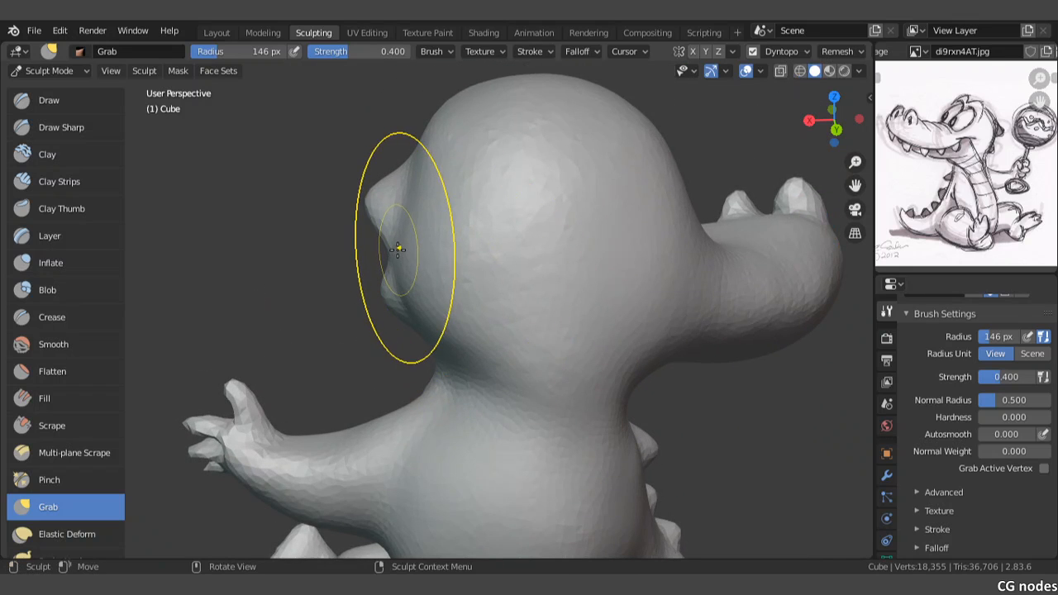
# Step: Set the Grab brush radius to 176 px and move the skull surface around the two bumps
pyautogui.press('f')
pyautogui.click(435, 226)
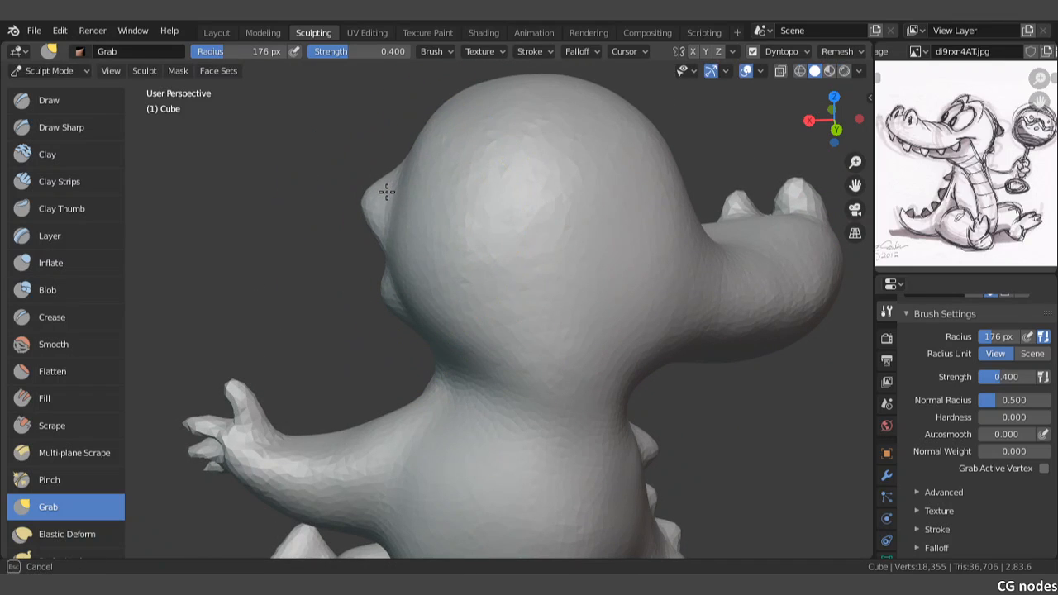
pyautogui.moveTo(377, 195)
pyautogui.mouseDown(button='middle')
pyautogui.moveTo(451, 220)
pyautogui.moveTo(461, 321)
pyautogui.mouseUp(button='middle')
pyautogui.moveTo(463, 294); pyautogui.dragTo(474, 293)
pyautogui.moveTo(431, 325); pyautogui.dragTo(447, 322)
pyautogui.keyDown('shift'); pyautogui.moveTo(472, 193); pyautogui.dragTo(488, 194); pyautogui.keyUp('shift')
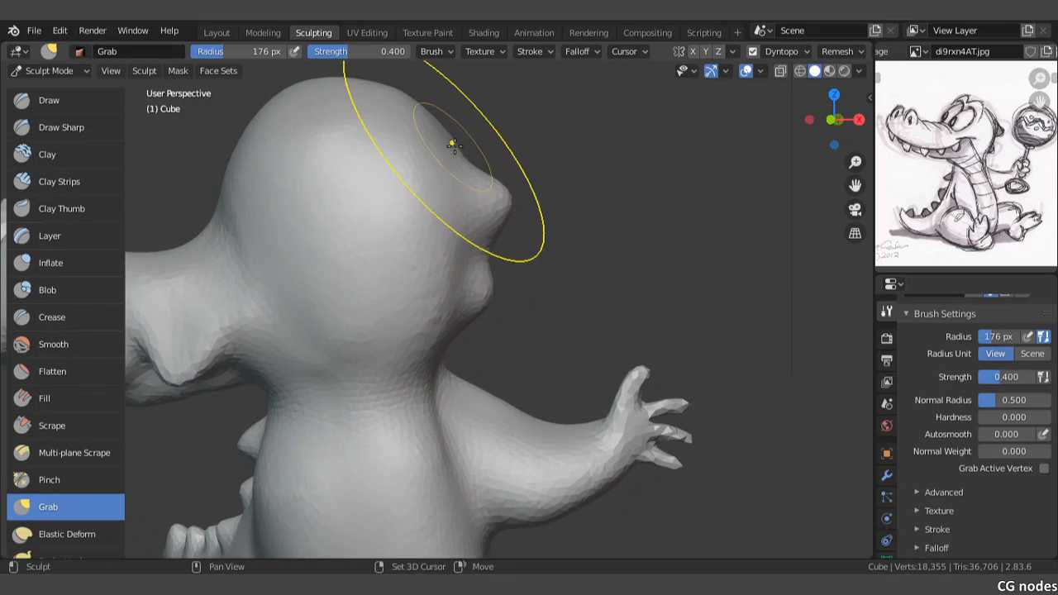
# Step: Study the reference sketch up close and compare it with the whole sculpted figure from the front
pyautogui.moveTo(444, 158); pyautogui.dragTo(458, 272, button='middle')
pyautogui.scroll(8, 426, 281)
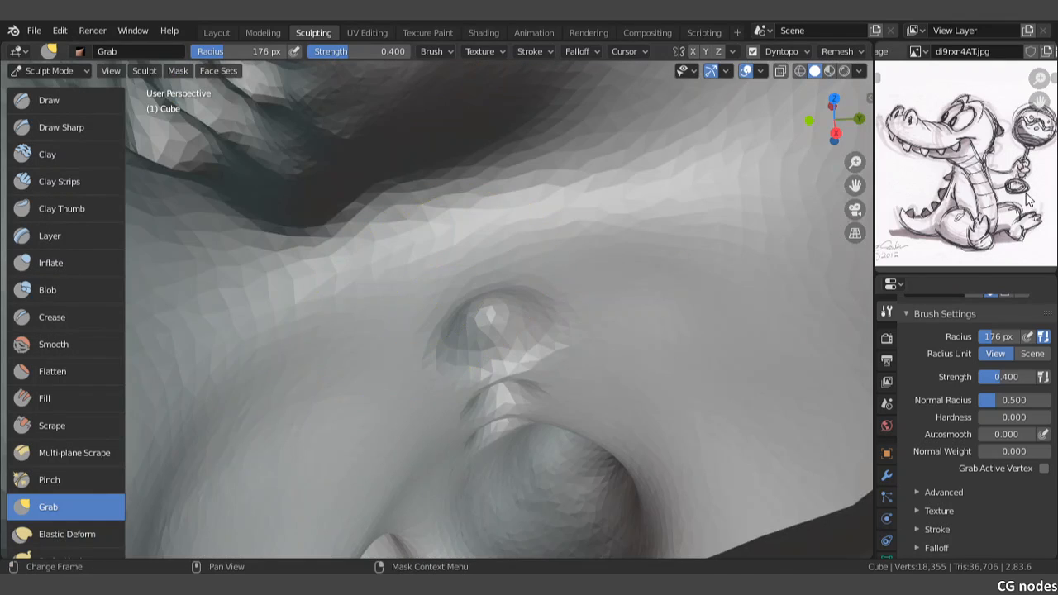
pyautogui.scroll(5, 1029, 199)
pyautogui.scroll(4, 1029, 200)
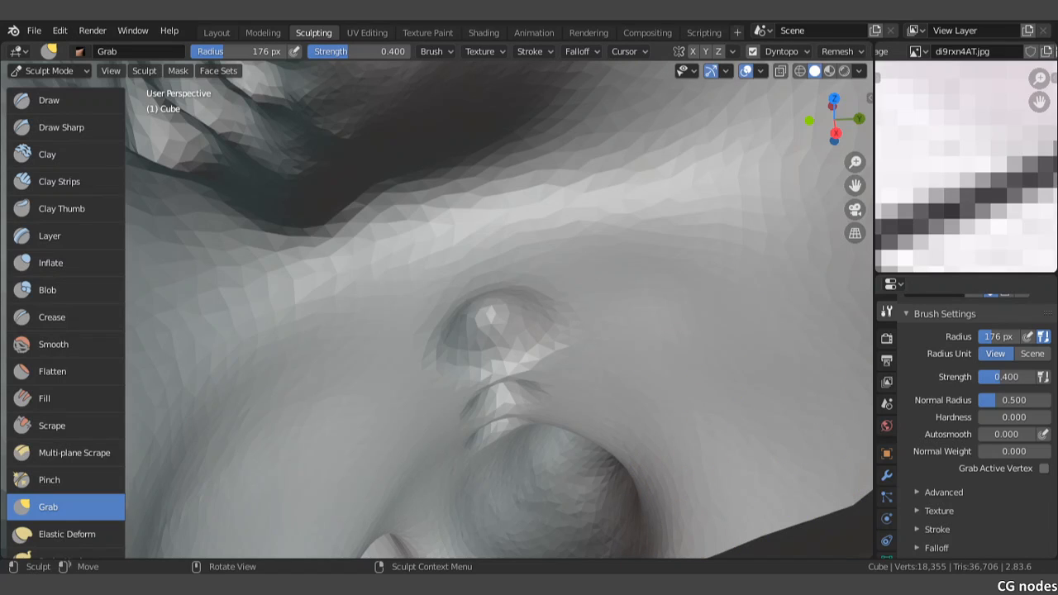
pyautogui.scroll(-6, 945, 168)
pyautogui.scroll(-2, 946, 169)
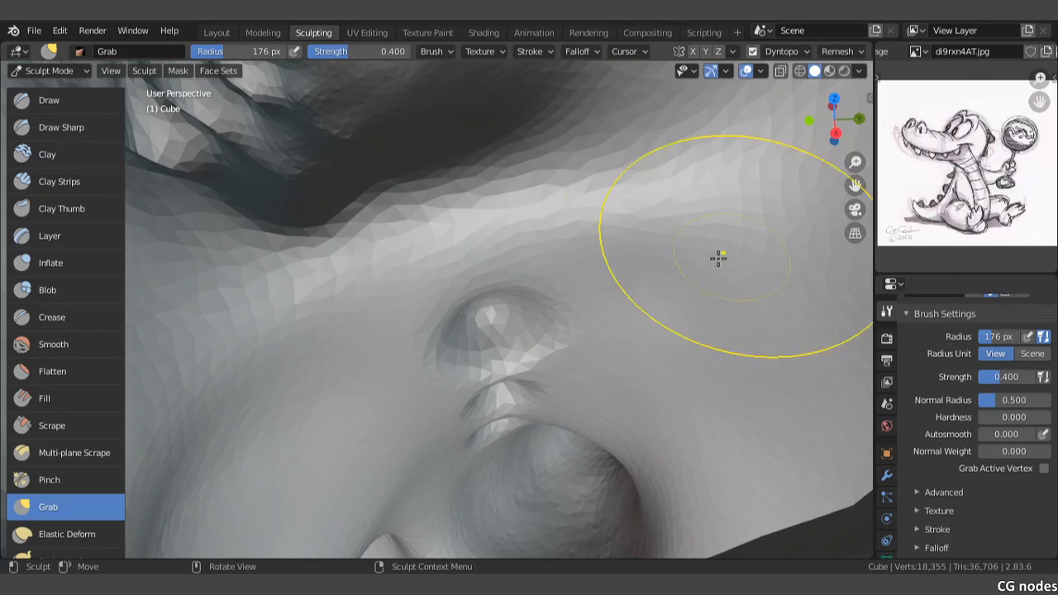
pyautogui.scroll(-8, 716, 256)
pyautogui.moveTo(563, 289)
pyautogui.mouseDown(button='middle')
pyautogui.moveTo(529, 272)
pyautogui.moveTo(500, 298)
pyautogui.moveTo(674, 252)
pyautogui.mouseUp(button='middle')
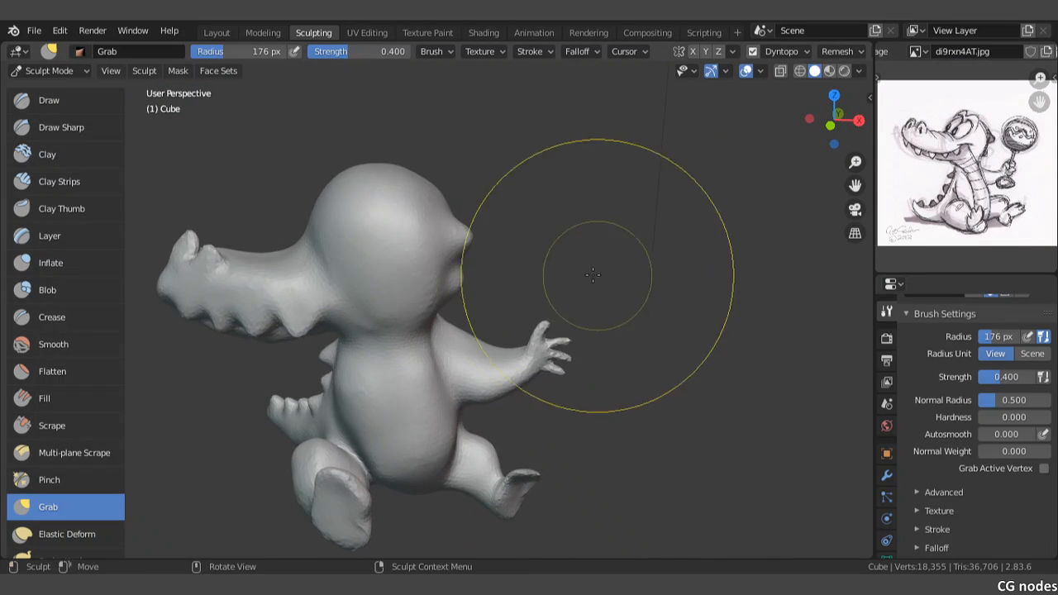
# Step: Blend the two bumps on the back of the head into one smooth rounded skull with Grab strokes
pyautogui.scroll(2, 438, 288)
pyautogui.keyDown('shift'); pyautogui.moveTo(440, 291); pyautogui.dragTo(568, 292, button='middle'); pyautogui.keyUp('shift')
pyautogui.moveTo(546, 227); pyautogui.dragTo(553, 266)
pyautogui.moveTo(559, 284); pyautogui.dragTo(543, 283)
pyautogui.moveTo(555, 273); pyautogui.dragTo(563, 261, button='middle')
pyautogui.moveTo(564, 246)
pyautogui.mouseDown()
pyautogui.moveTo(560, 230)
pyautogui.moveTo(558, 240)
pyautogui.mouseUp()
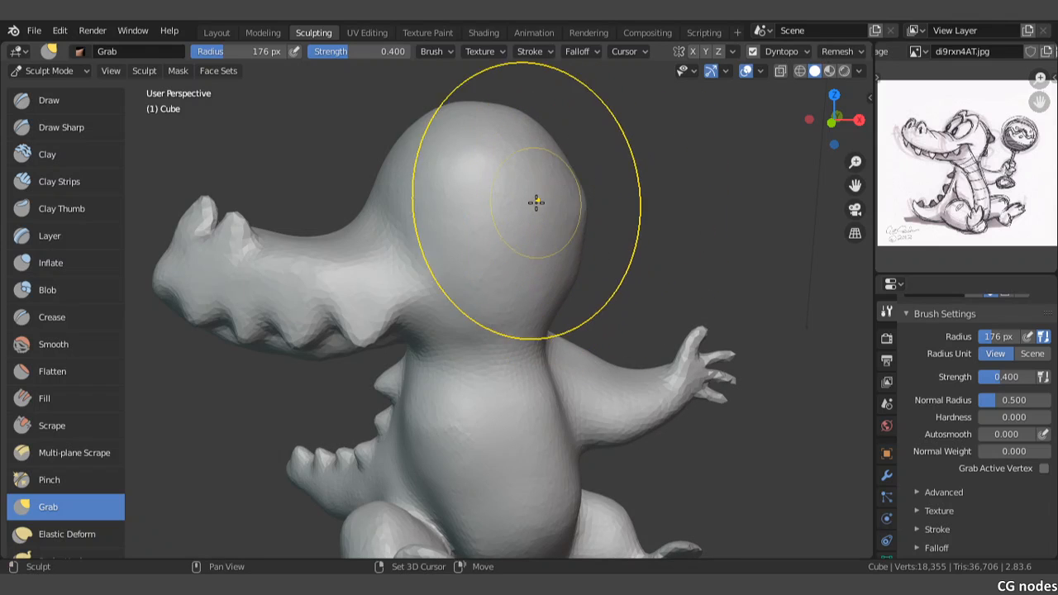
pyautogui.moveTo(537, 201)
pyautogui.mouseDown(button='middle')
pyautogui.moveTo(524, 196)
pyautogui.moveTo(550, 243)
pyautogui.mouseUp(button='middle')
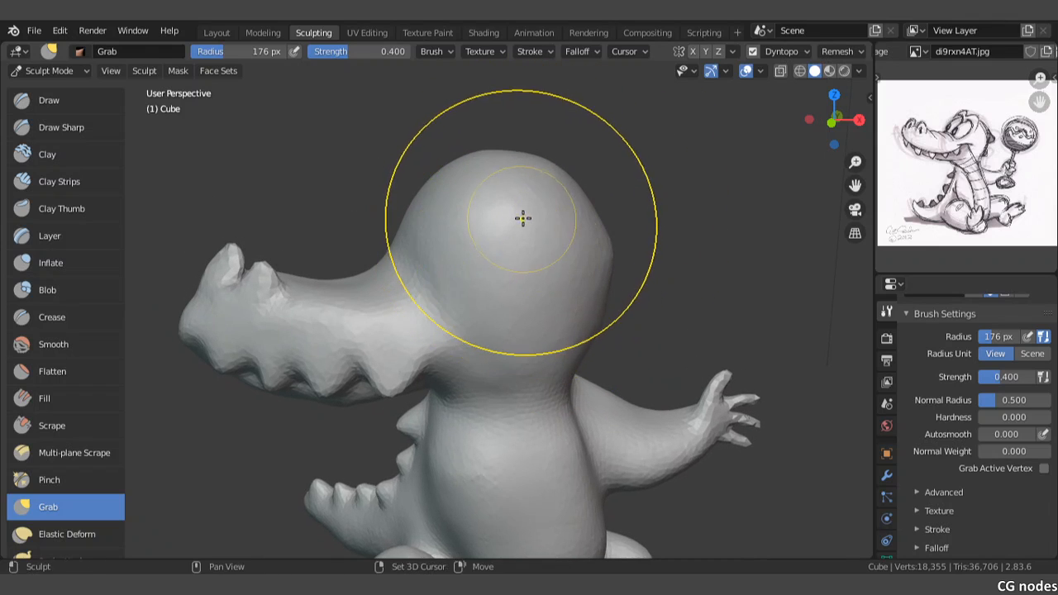
# Step: Round out the crown and back of the skull with the Grab brush, working from the front and side
pyautogui.scroll(1, 533, 179)
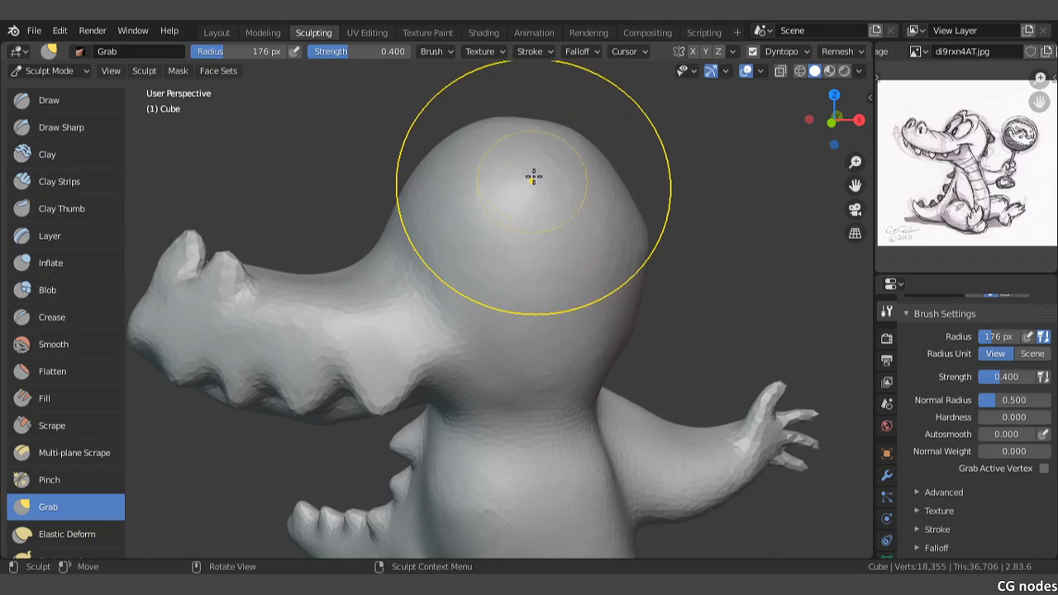
pyautogui.moveTo(560, 160)
pyautogui.keyDown('shift'); pyautogui.mouseDown()
pyautogui.moveTo(593, 171)
pyautogui.moveTo(583, 166)
pyautogui.mouseUp(); pyautogui.keyUp('shift')
pyautogui.moveTo(592, 174)
pyautogui.mouseDown(button='middle')
pyautogui.moveTo(560, 190)
pyautogui.moveTo(564, 151)
pyautogui.mouseUp(button='middle')
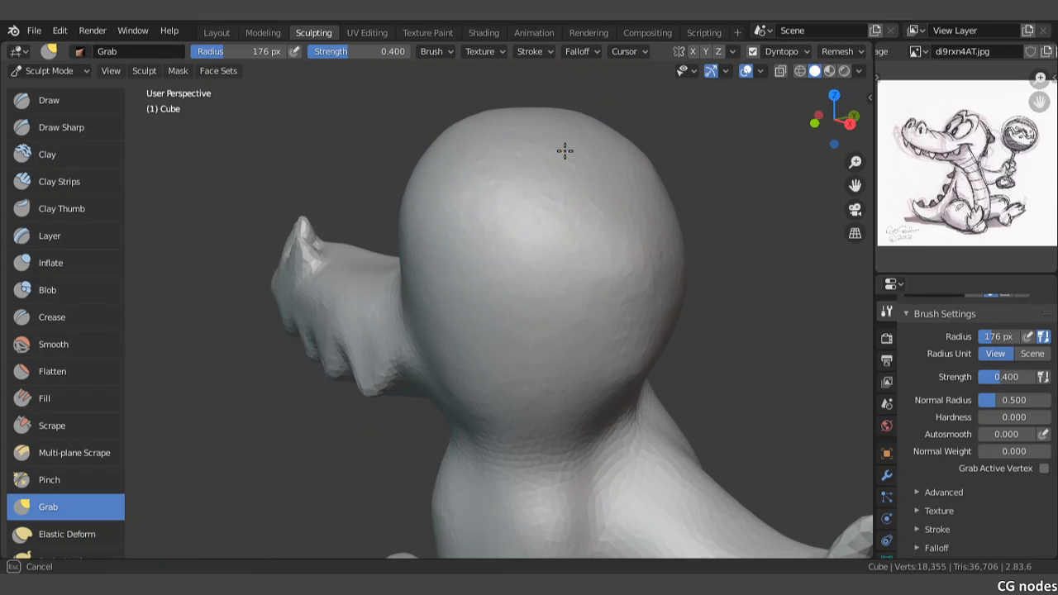
pyautogui.moveTo(443, 208); pyautogui.dragTo(451, 217)
pyautogui.moveTo(532, 220); pyautogui.dragTo(498, 234, button='middle')
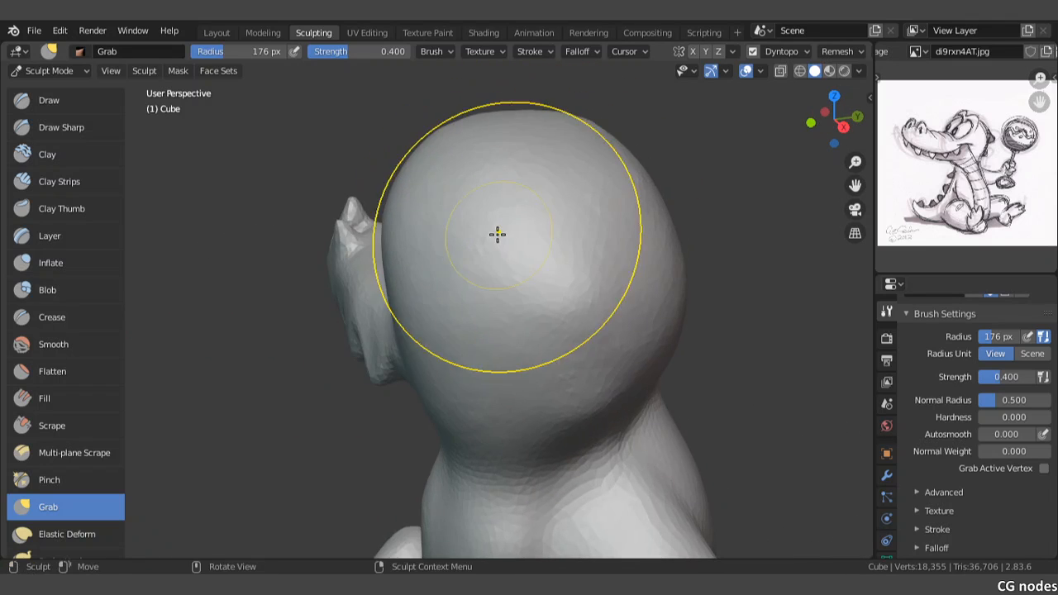
pyautogui.moveTo(424, 348)
pyautogui.mouseDown(button='middle')
pyautogui.moveTo(468, 314)
pyautogui.moveTo(576, 305)
pyautogui.moveTo(521, 277)
pyautogui.moveTo(597, 287)
pyautogui.moveTo(488, 281)
pyautogui.mouseUp(button='middle')
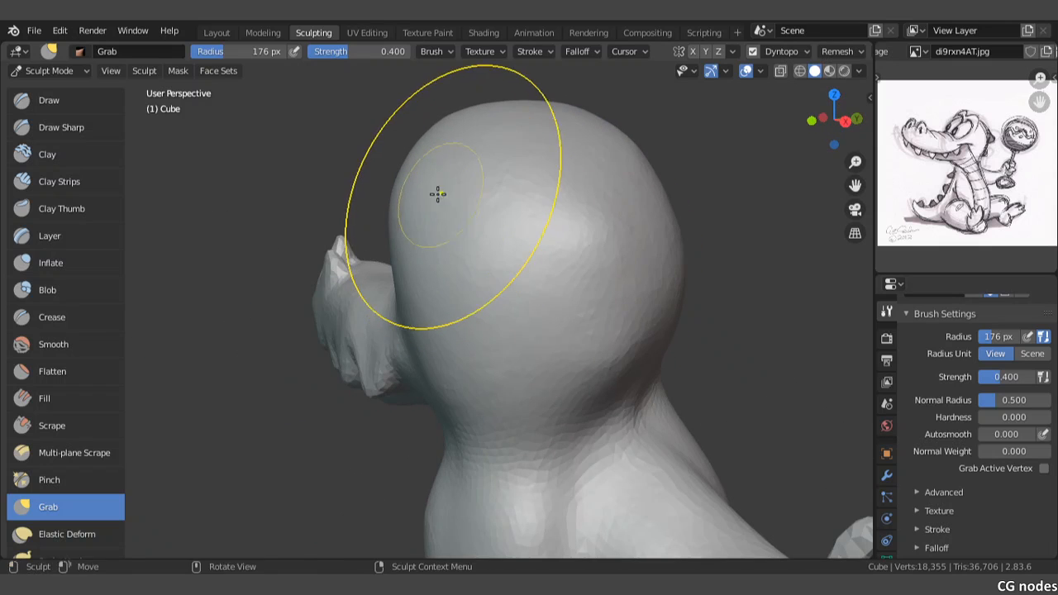
# Step: Pull the face side of the head forward and refine its contour down to the neck in side view
pyautogui.moveTo(438, 194)
pyautogui.mouseDown()
pyautogui.moveTo(405, 194)
pyautogui.moveTo(379, 171)
pyautogui.mouseUp()
pyautogui.moveTo(379, 170)
pyautogui.mouseDown(button='middle')
pyautogui.moveTo(454, 173)
pyautogui.moveTo(553, 154)
pyautogui.mouseUp(button='middle')
pyautogui.moveTo(553, 154); pyautogui.dragTo(616, 113)
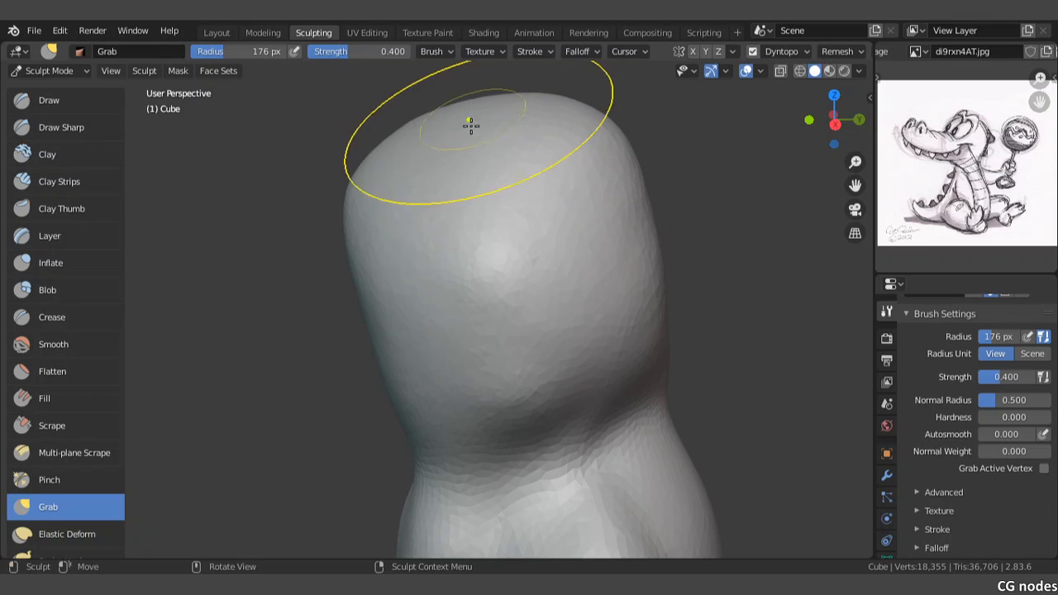
pyautogui.scroll(-3, 468, 130)
pyautogui.moveTo(451, 178); pyautogui.dragTo(440, 192)
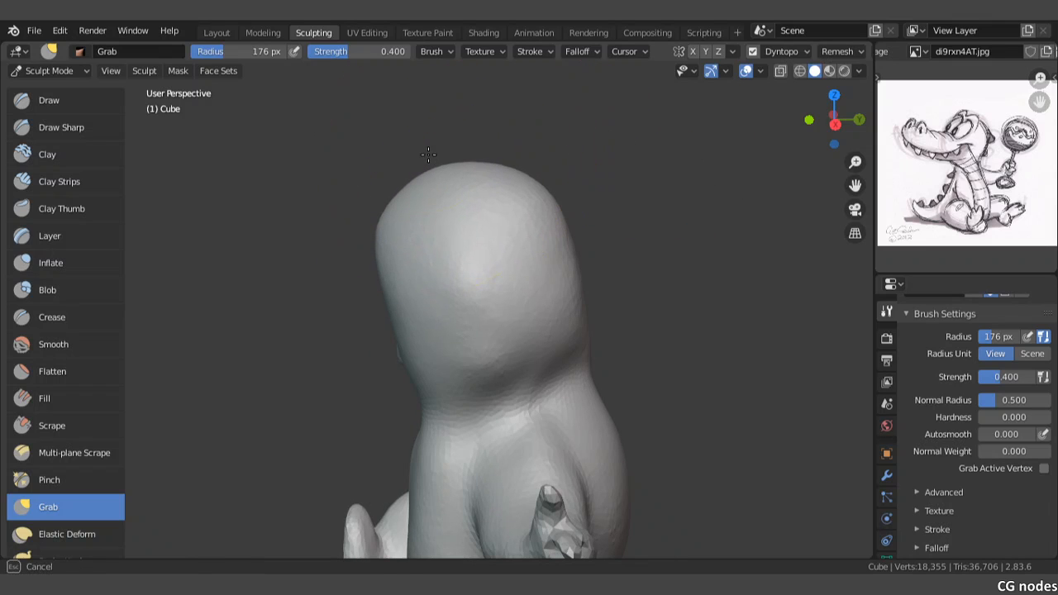
pyautogui.moveTo(428, 154); pyautogui.dragTo(426, 155)
pyautogui.moveTo(394, 267); pyautogui.dragTo(359, 279)
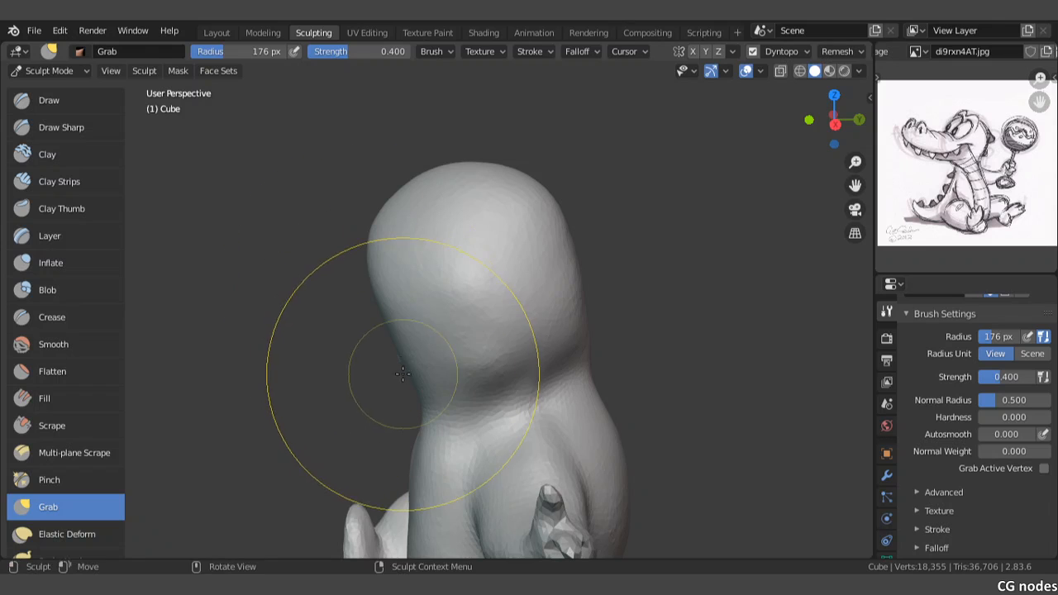
pyautogui.moveTo(403, 353); pyautogui.dragTo(395, 356)
pyautogui.moveTo(411, 393)
pyautogui.mouseDown()
pyautogui.moveTo(426, 390)
pyautogui.moveTo(404, 371)
pyautogui.mouseUp()
# Step: Even out the sides and back of the skull with Grab strokes from several angles
pyautogui.moveTo(604, 294); pyautogui.dragTo(576, 331, button='middle')
pyautogui.moveTo(576, 331)
pyautogui.mouseDown()
pyautogui.moveTo(568, 319)
pyautogui.moveTo(581, 311)
pyautogui.mouseUp()
pyautogui.moveTo(608, 218); pyautogui.dragTo(517, 269, button='middle')
pyautogui.moveTo(561, 292); pyautogui.dragTo(565, 292)
pyautogui.moveTo(535, 224); pyautogui.dragTo(527, 220)
pyautogui.moveTo(443, 209); pyautogui.dragTo(448, 203)
pyautogui.moveTo(507, 224)
pyautogui.mouseDown(button='middle')
pyautogui.moveTo(540, 314)
pyautogui.moveTo(650, 300)
pyautogui.moveTo(560, 293)
pyautogui.moveTo(529, 301)
pyautogui.moveTo(423, 272)
pyautogui.moveTo(488, 229)
pyautogui.moveTo(513, 239)
pyautogui.moveTo(341, 235)
pyautogui.moveTo(388, 218)
pyautogui.moveTo(401, 239)
pyautogui.mouseUp(button='middle')
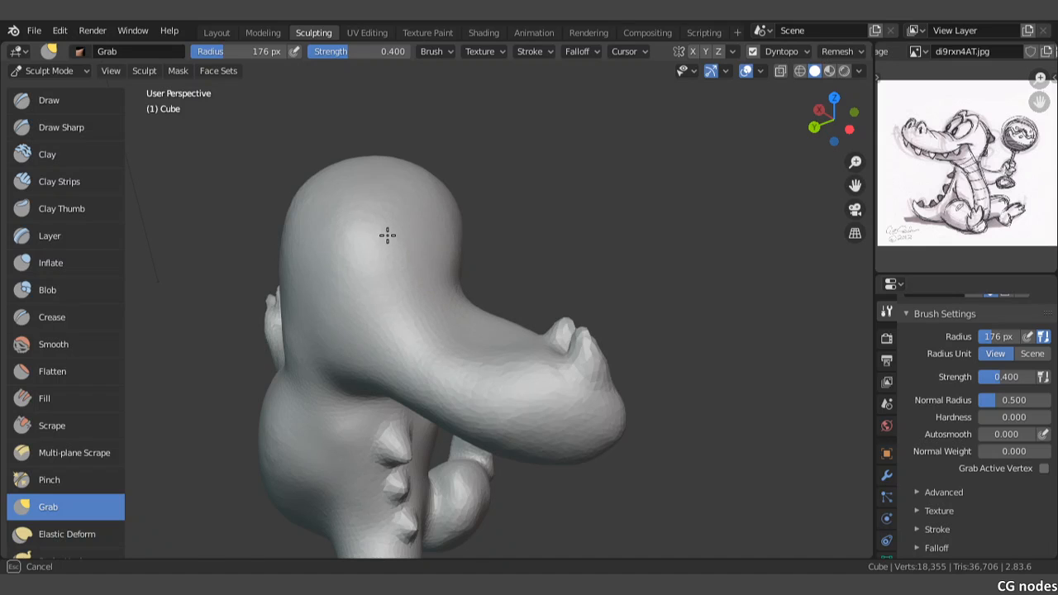
# Step: Refine the top of the head and its transition into the snout with Grab strokes, working from behind
pyautogui.moveTo(388, 236)
pyautogui.mouseDown()
pyautogui.moveTo(334, 222)
pyautogui.moveTo(360, 187)
pyautogui.mouseUp()
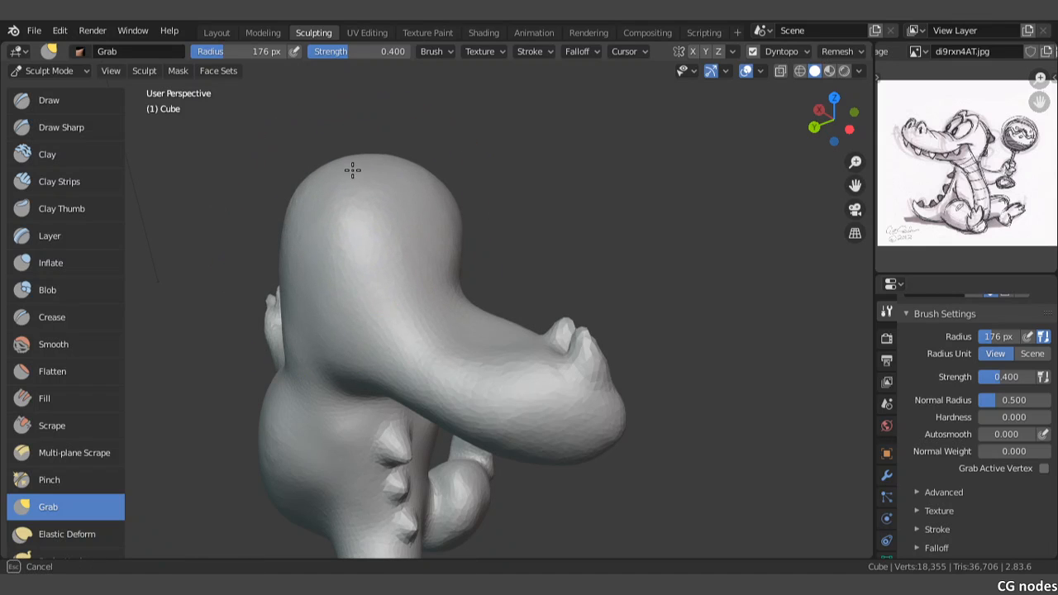
pyautogui.moveTo(394, 211); pyautogui.dragTo(467, 235, button='middle')
pyautogui.moveTo(467, 235)
pyautogui.mouseDown()
pyautogui.moveTo(529, 228)
pyautogui.moveTo(574, 201)
pyautogui.mouseUp()
pyautogui.moveTo(538, 231)
pyautogui.mouseDown(button='middle')
pyautogui.moveTo(428, 232)
pyautogui.moveTo(430, 241)
pyautogui.mouseUp(button='middle')
pyautogui.moveTo(430, 242); pyautogui.dragTo(439, 257)
pyautogui.moveTo(452, 212); pyautogui.dragTo(460, 220)
pyautogui.moveTo(463, 265)
pyautogui.mouseDown(button='middle')
pyautogui.moveTo(555, 229)
pyautogui.moveTo(622, 331)
pyautogui.moveTo(507, 278)
pyautogui.moveTo(500, 286)
pyautogui.moveTo(515, 291)
pyautogui.mouseUp(button='middle')
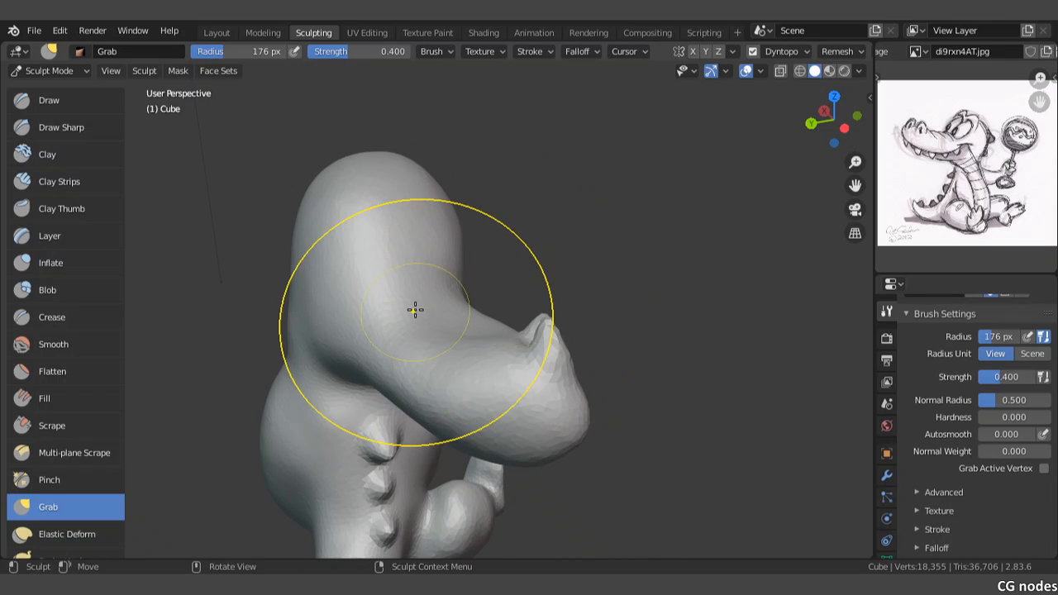
pyautogui.moveTo(449, 304)
pyautogui.mouseDown(button='middle')
pyautogui.moveTo(354, 338)
pyautogui.moveTo(504, 329)
pyautogui.moveTo(508, 304)
pyautogui.mouseUp(button='middle')
# Step: Switch to the front orthographic view and save the file
pyautogui.press('KP_1')
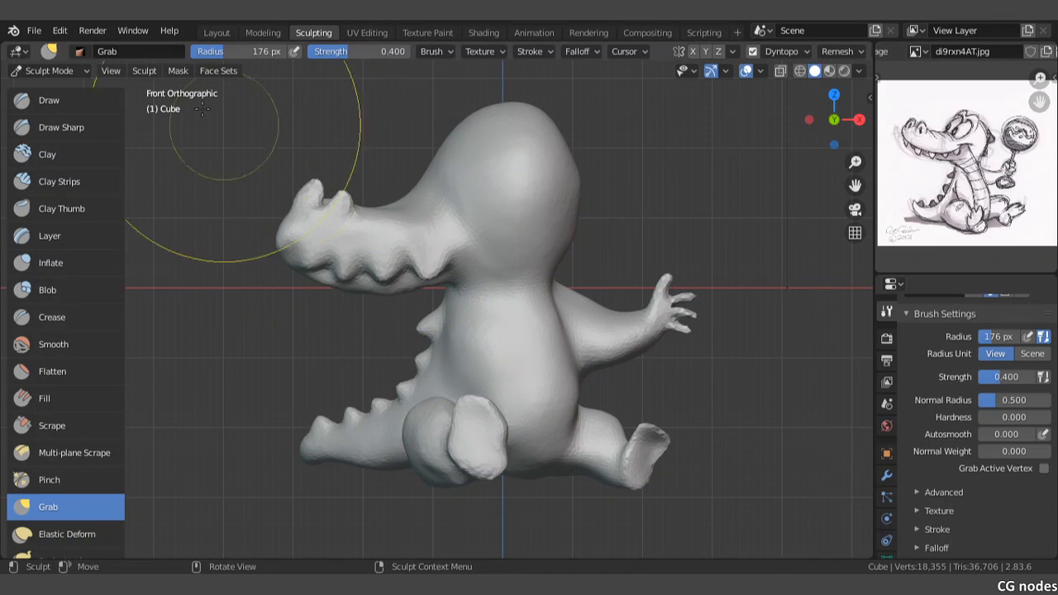
pyautogui.click(35, 31)
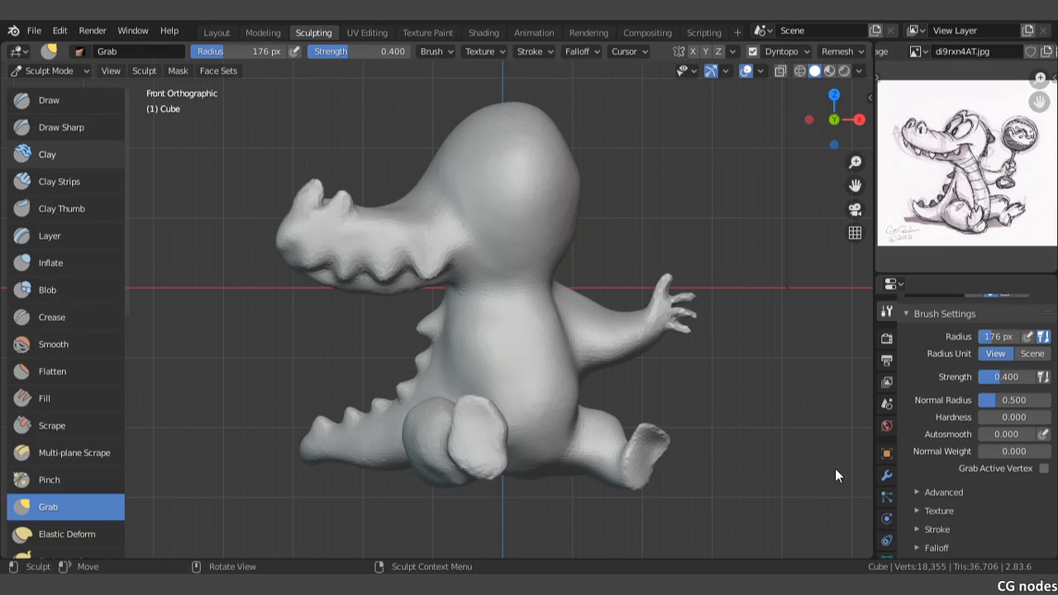
pyautogui.hotkey('ctrl', 's')
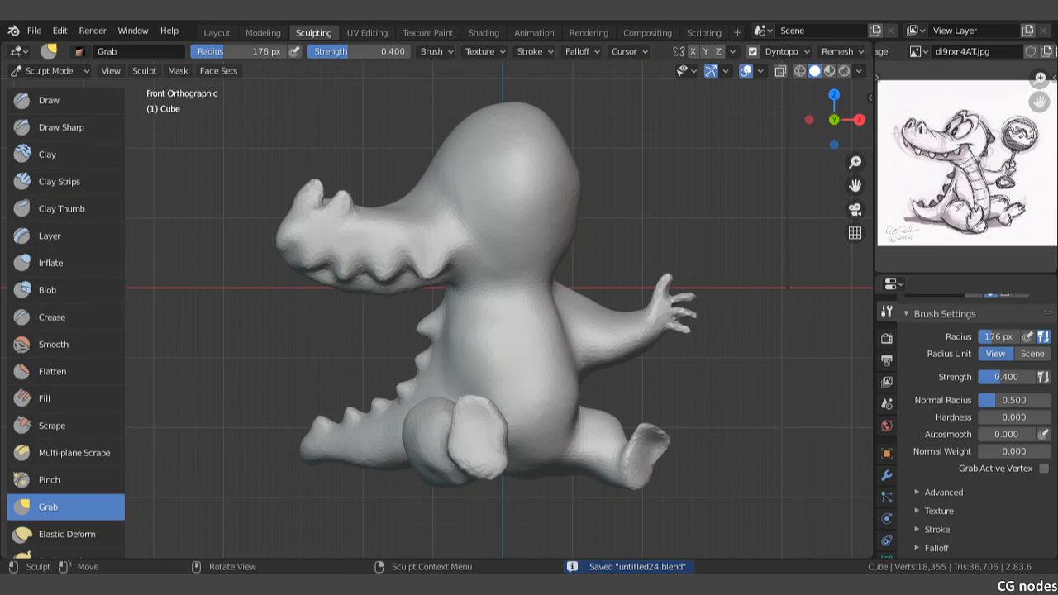